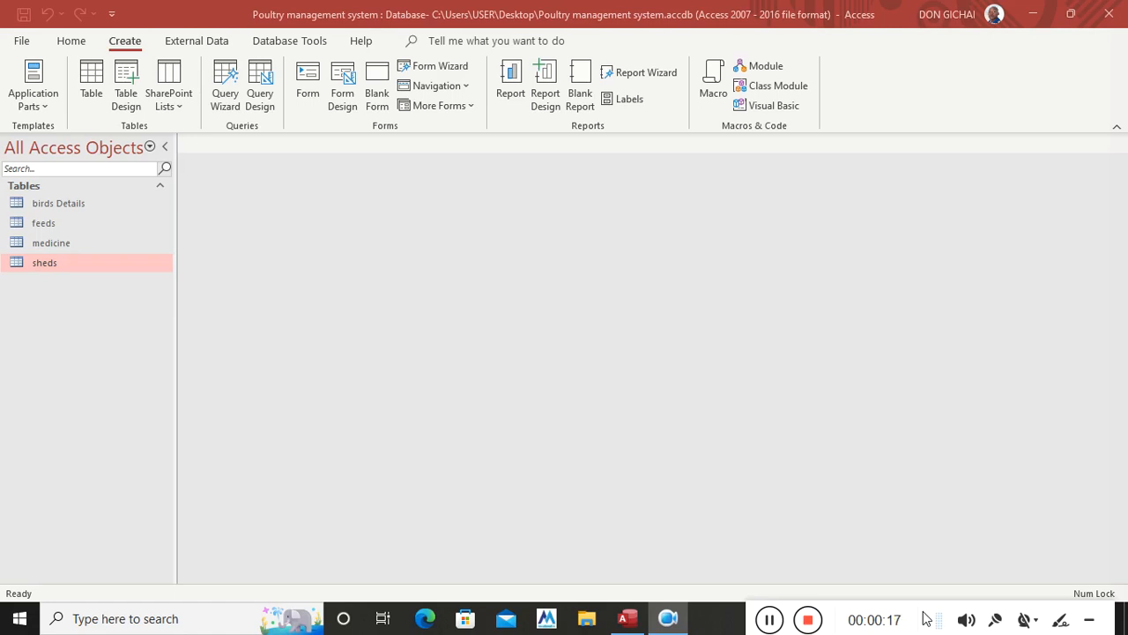
Create a new query in design view from the sheds table with the ShedID and ShedName fields
click(120, 51)
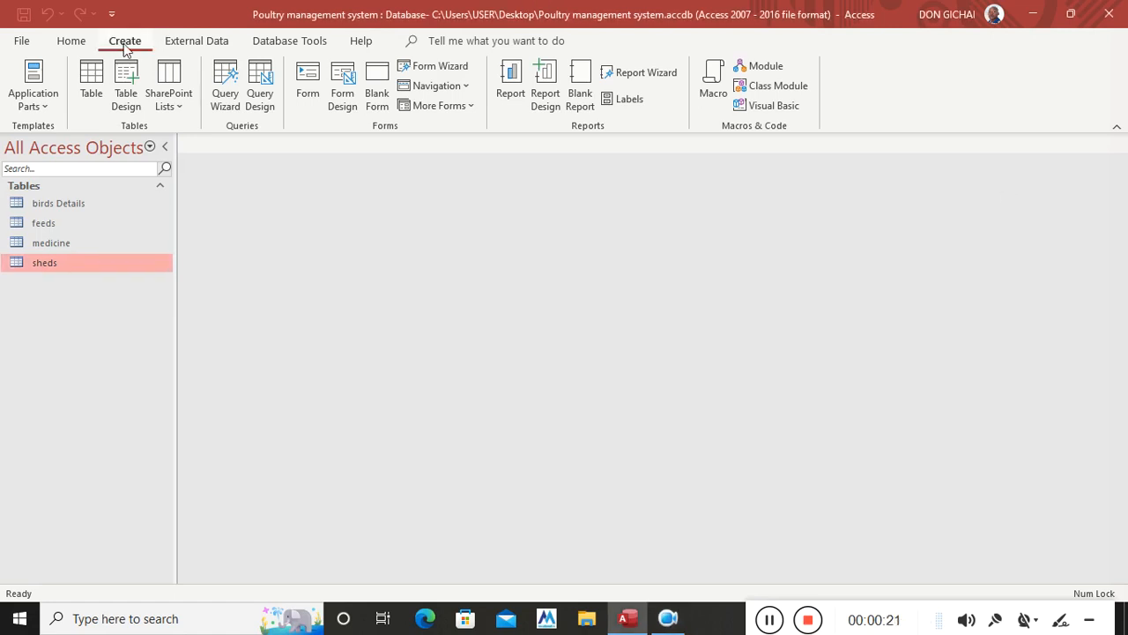
click(260, 104)
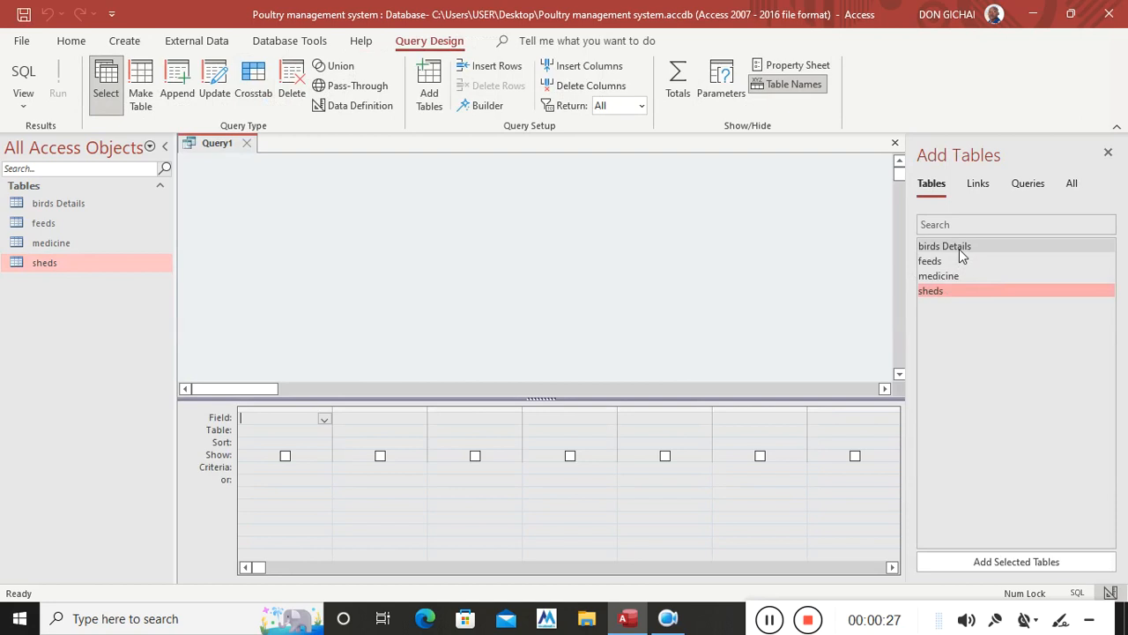
double_click(932, 294)
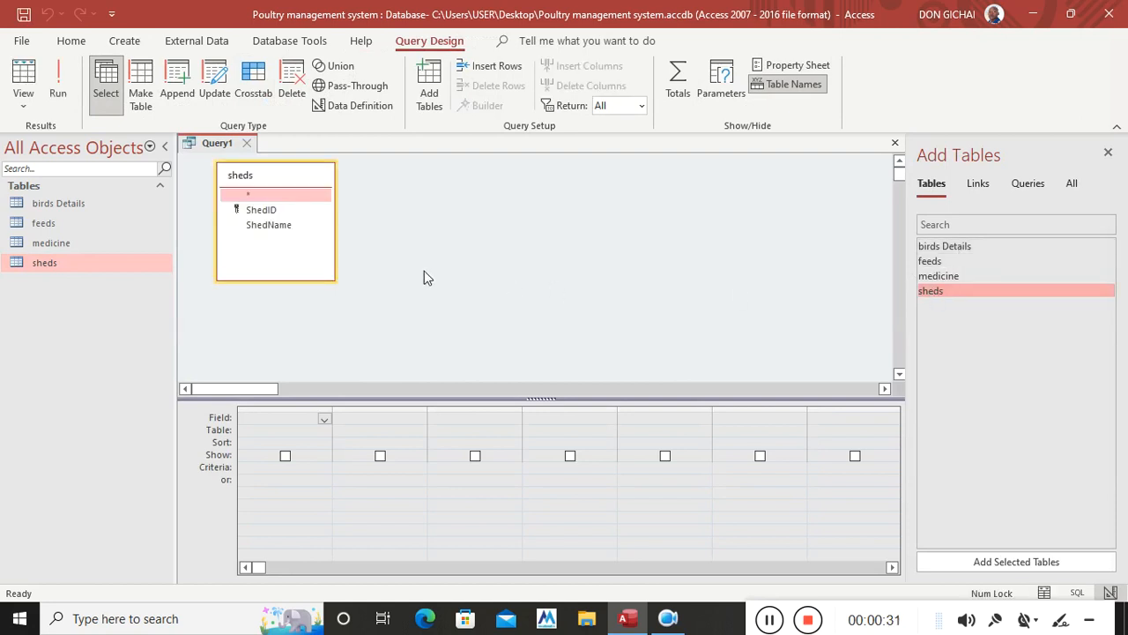
double_click(262, 214)
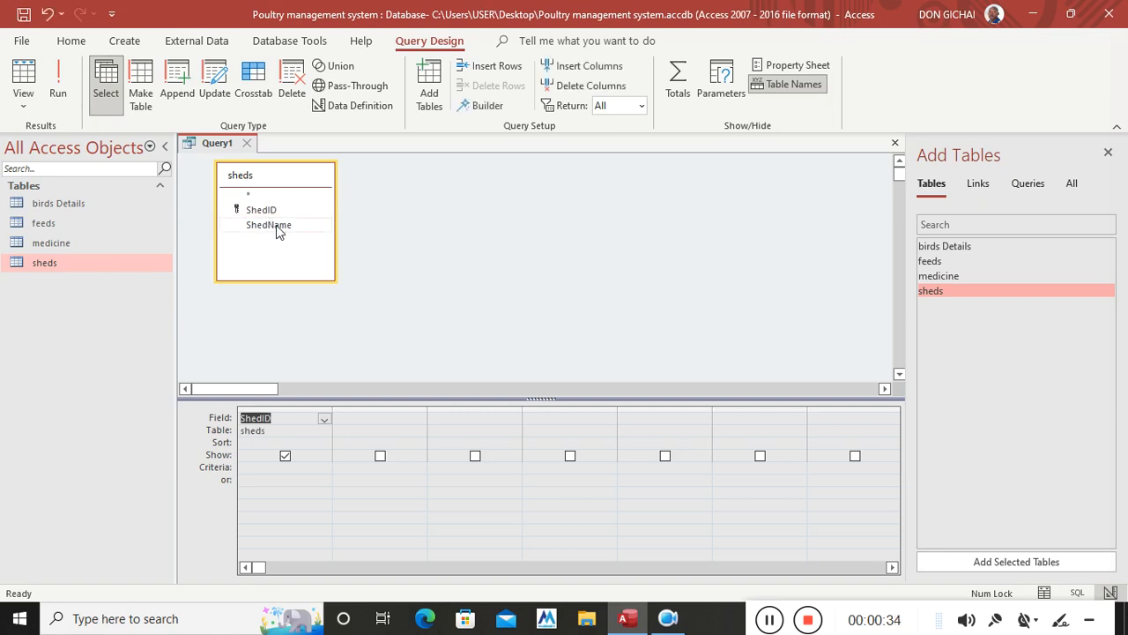
double_click(276, 225)
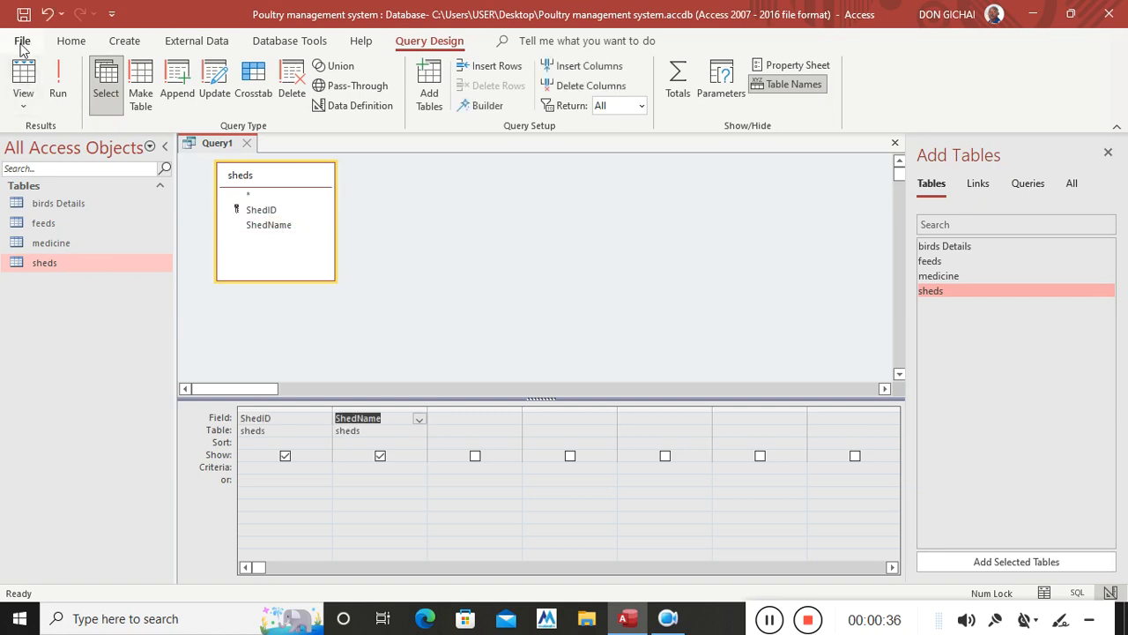
Save the query as "Sheds query" and close it
click(23, 13)
key(Caps_Lock)
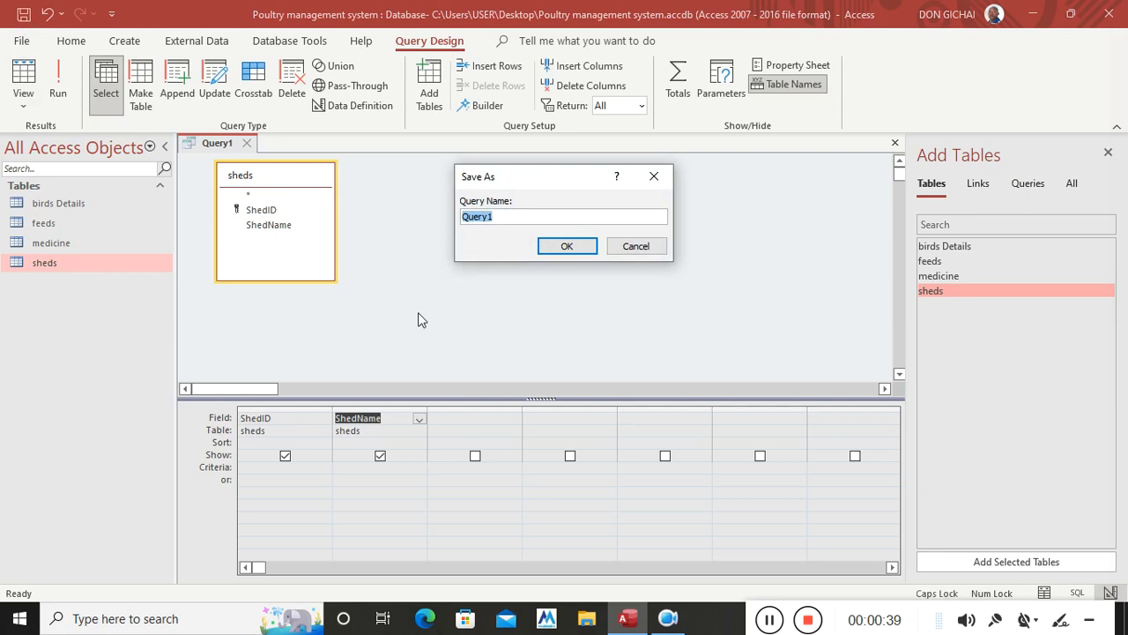
text(S)
key(Caps_Lock)
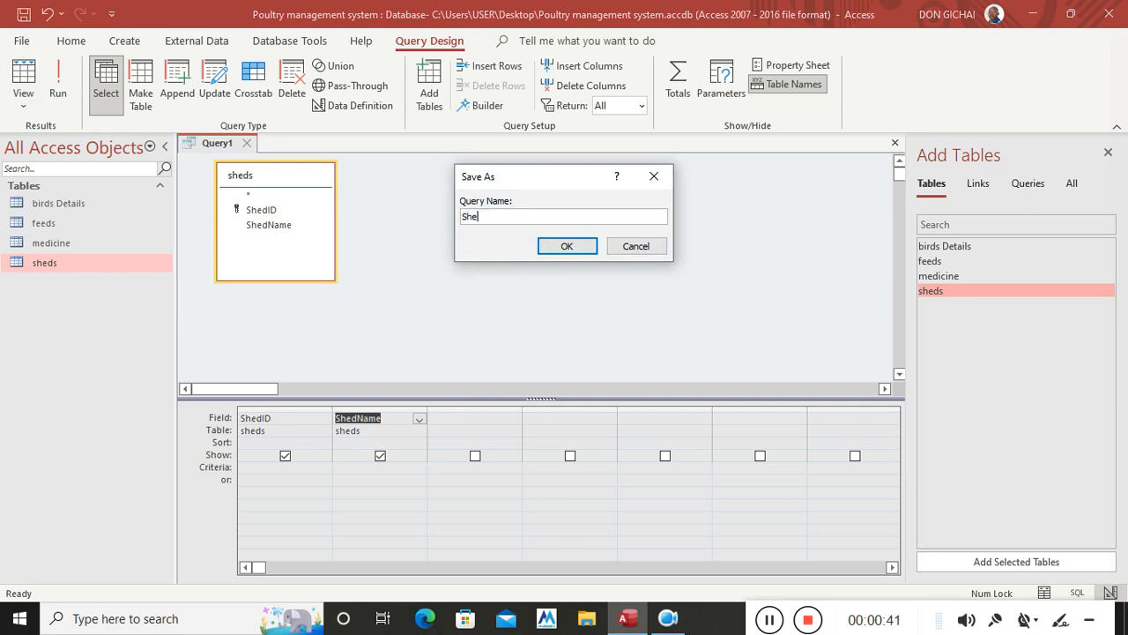
text(heds query)
click(566, 246)
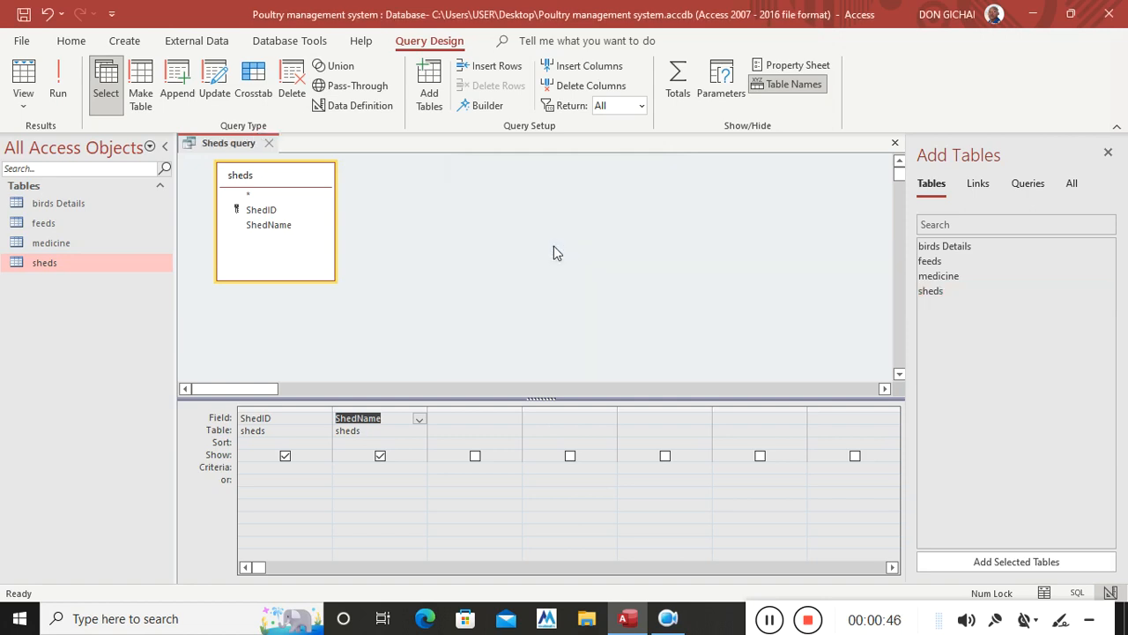
click(268, 143)
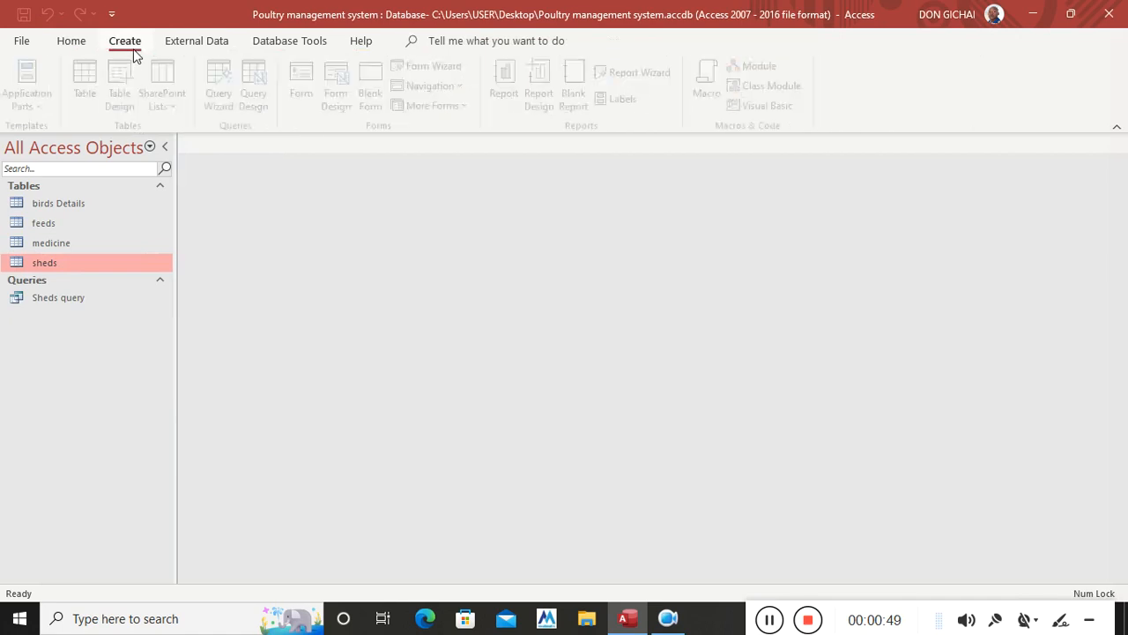
Start a new query in design view with the birds Details table and enlarge its field list to show more fields
click(257, 99)
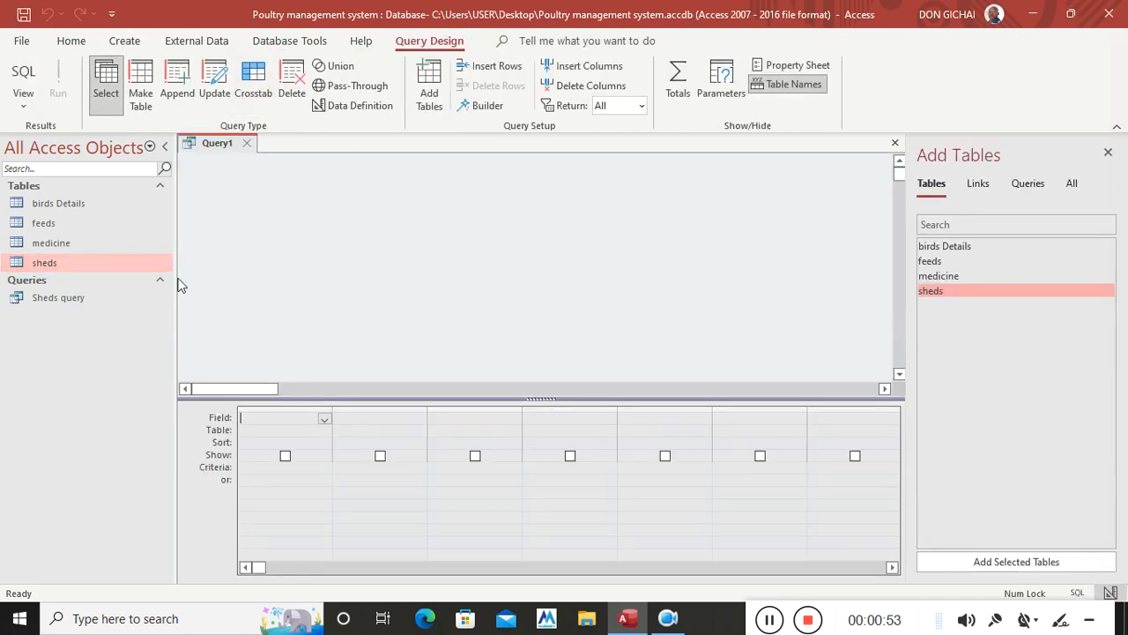
click(73, 210)
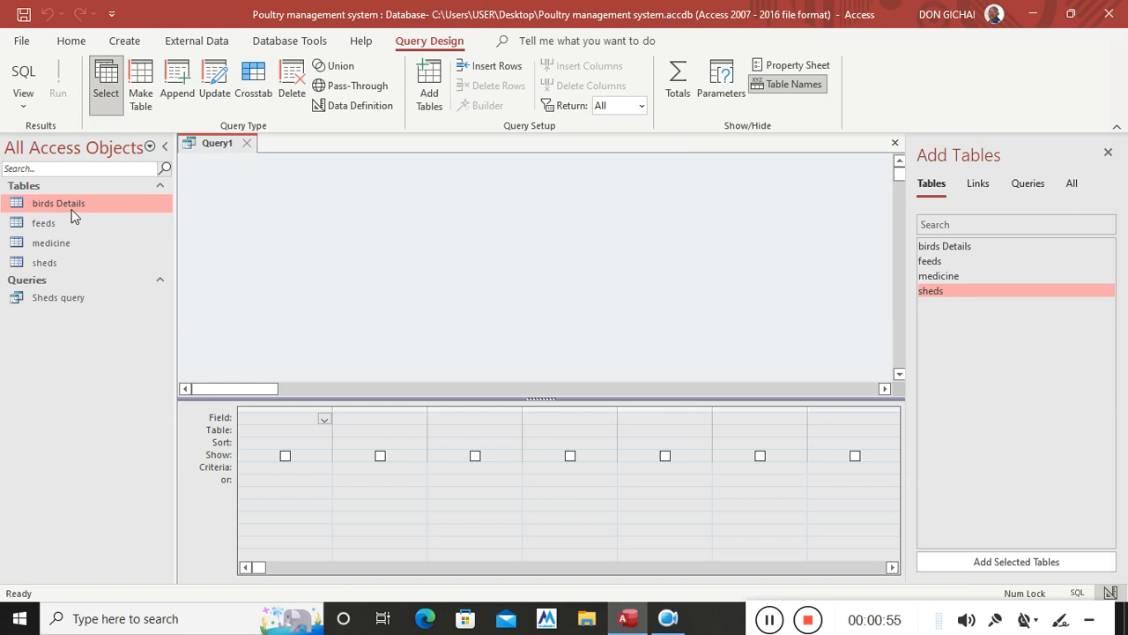
double_click(944, 246)
drag(296, 279, 292, 443)
drag(305, 378, 307, 425)
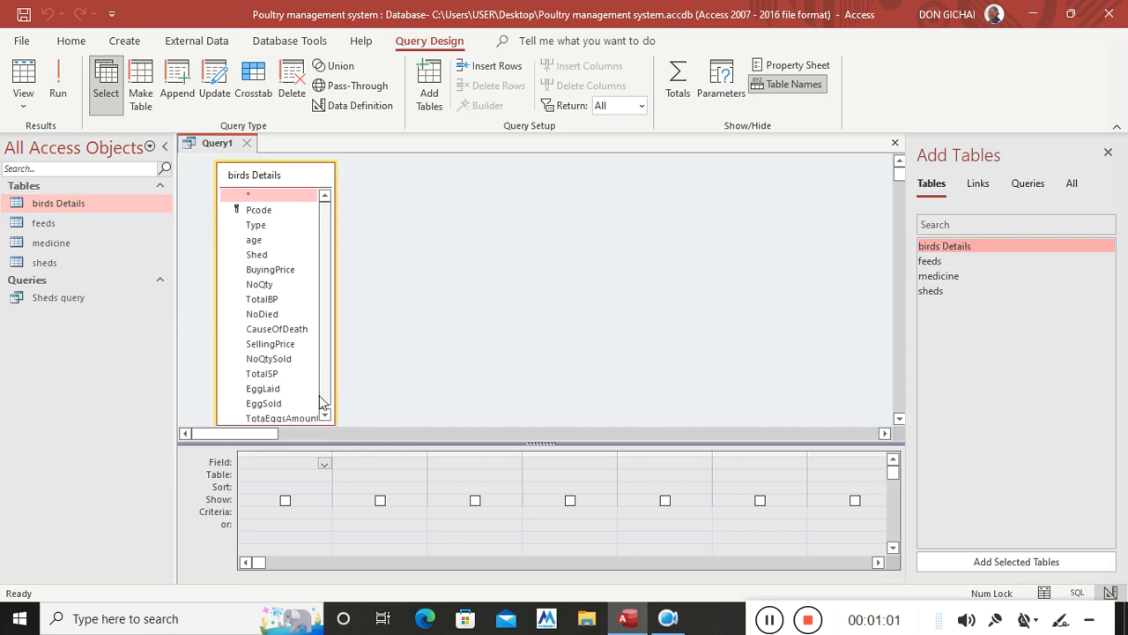
Add the Pcode, Type, age, Shed, BuyingPrice, NoQty and TotalBP fields of birds Details to the query grid
click(266, 210)
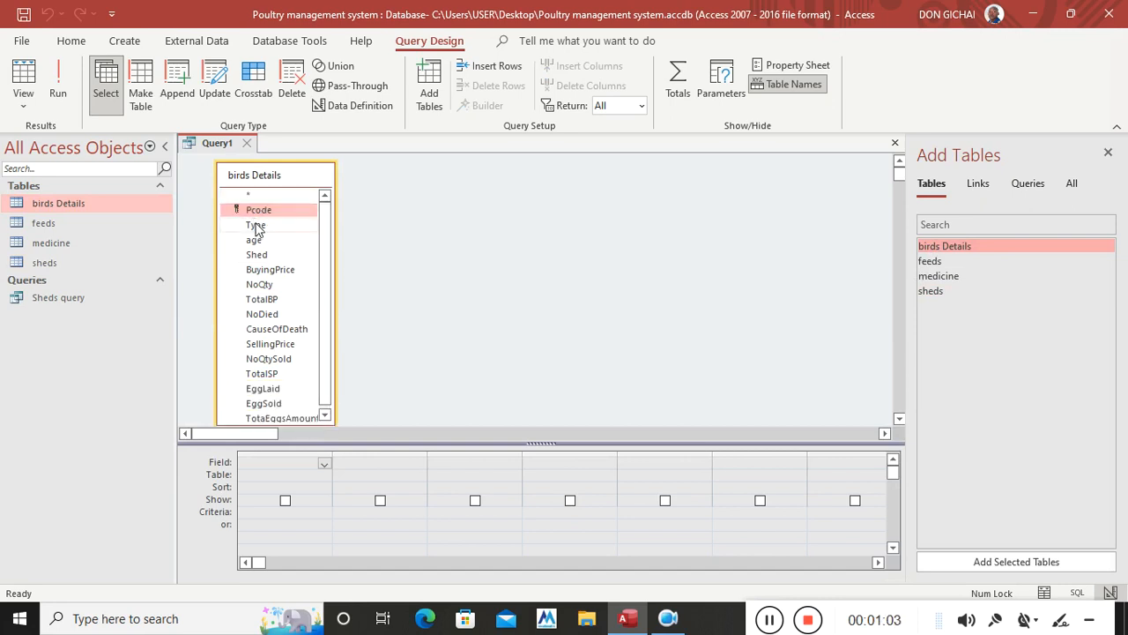
double_click(265, 210)
double_click(263, 227)
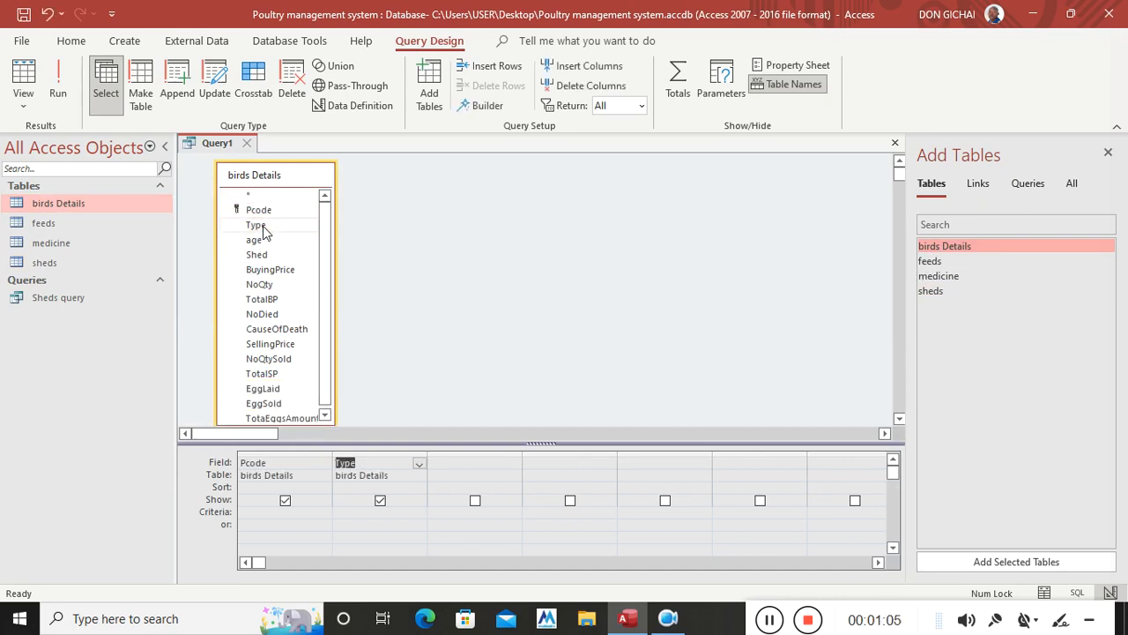
double_click(262, 240)
double_click(265, 254)
double_click(269, 269)
double_click(273, 287)
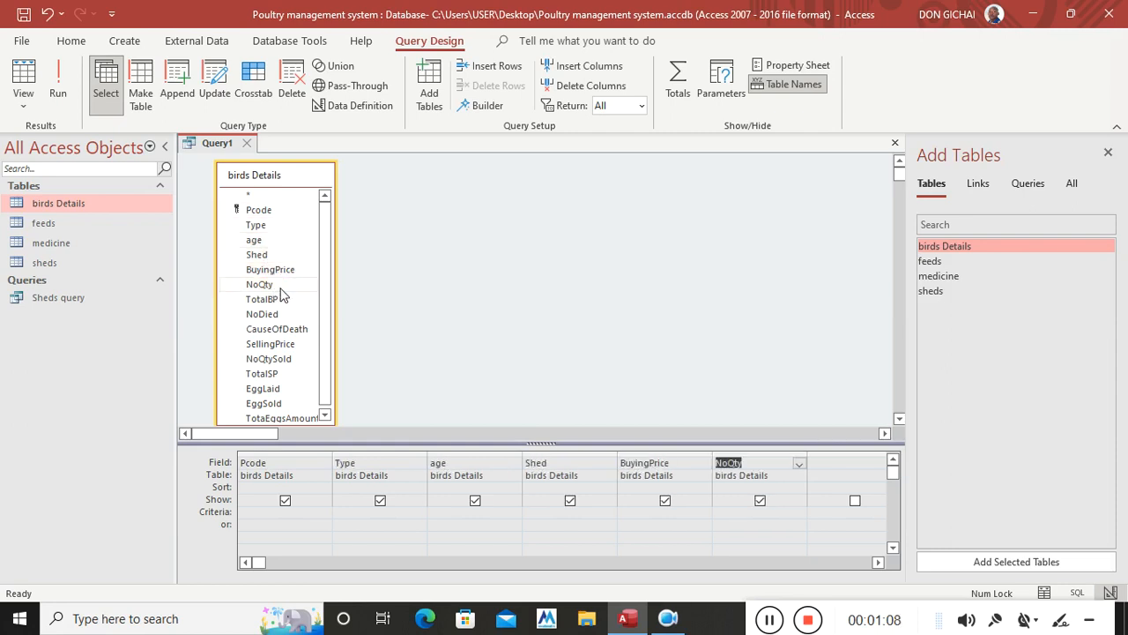
double_click(280, 299)
Add the NoDied, CauseOfDeath, SellingPrice and NoQtySold fields to the birds Details query
drag(257, 563, 561, 563)
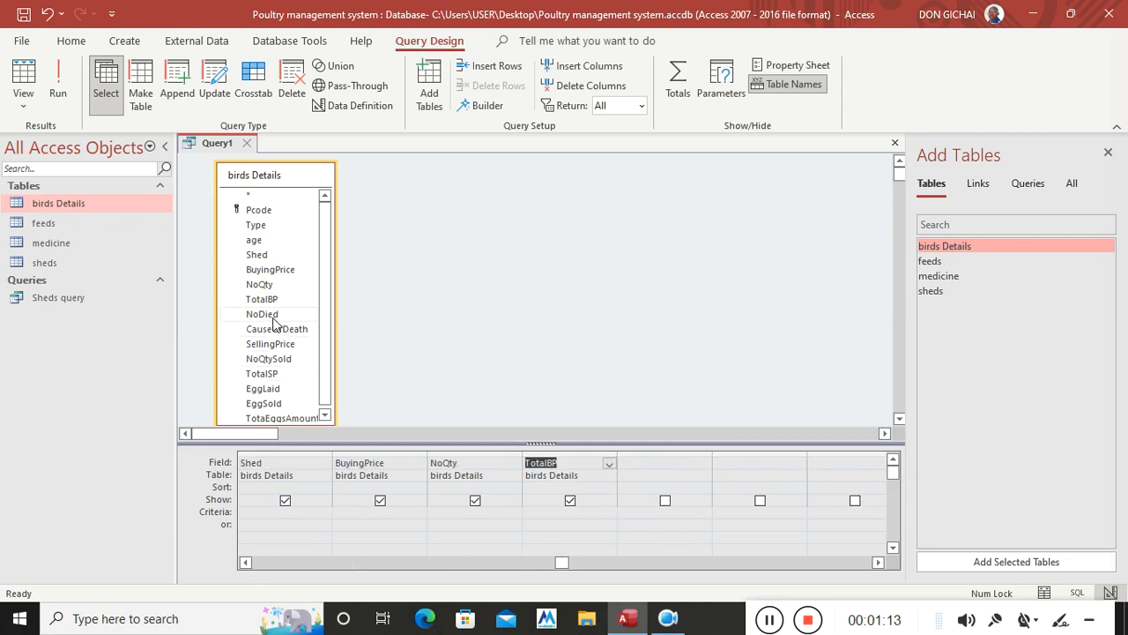
double_click(275, 314)
double_click(281, 329)
double_click(278, 345)
double_click(269, 359)
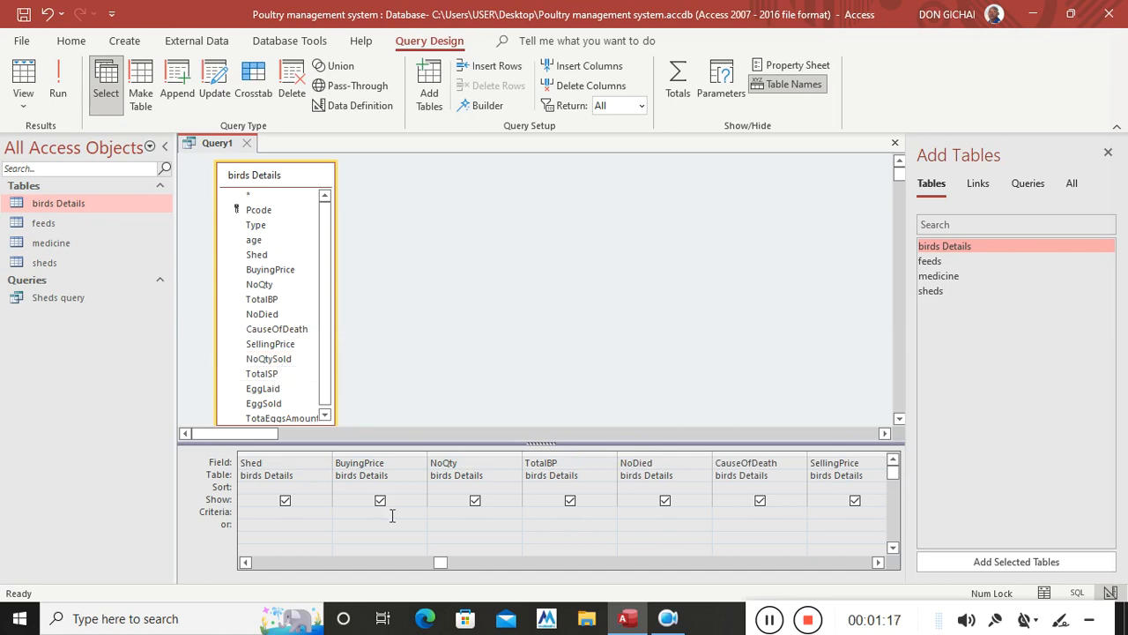
Add the remaining TotalSP, EggLaid, EggSold and TotaEggsAmount fields to the birds Details query
drag(443, 564, 613, 565)
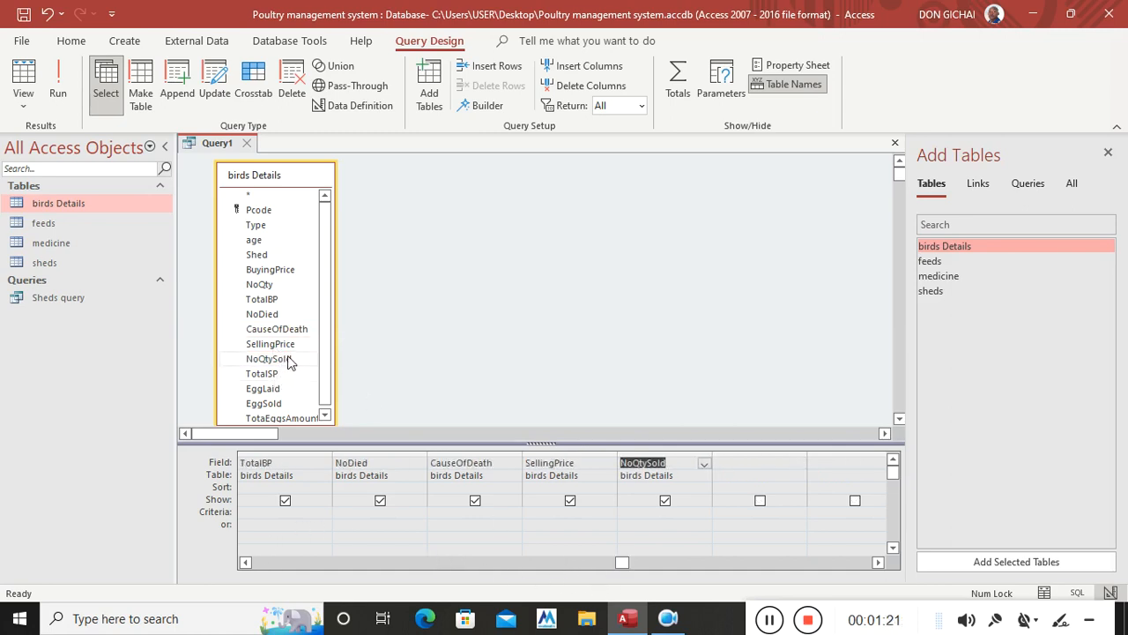
double_click(274, 374)
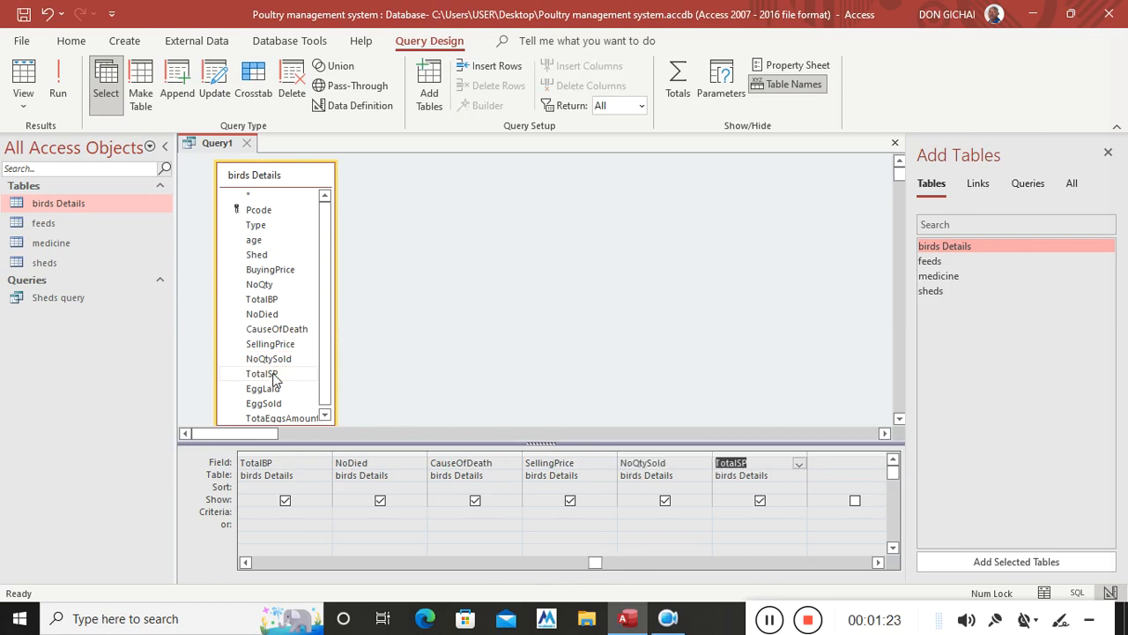
double_click(282, 391)
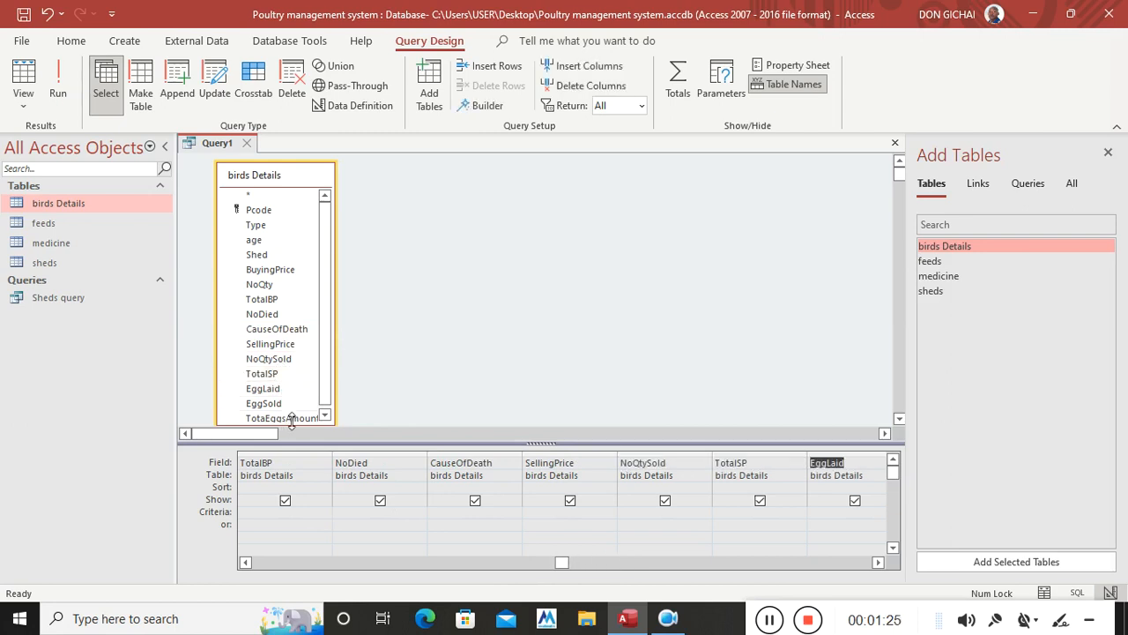
click(578, 565)
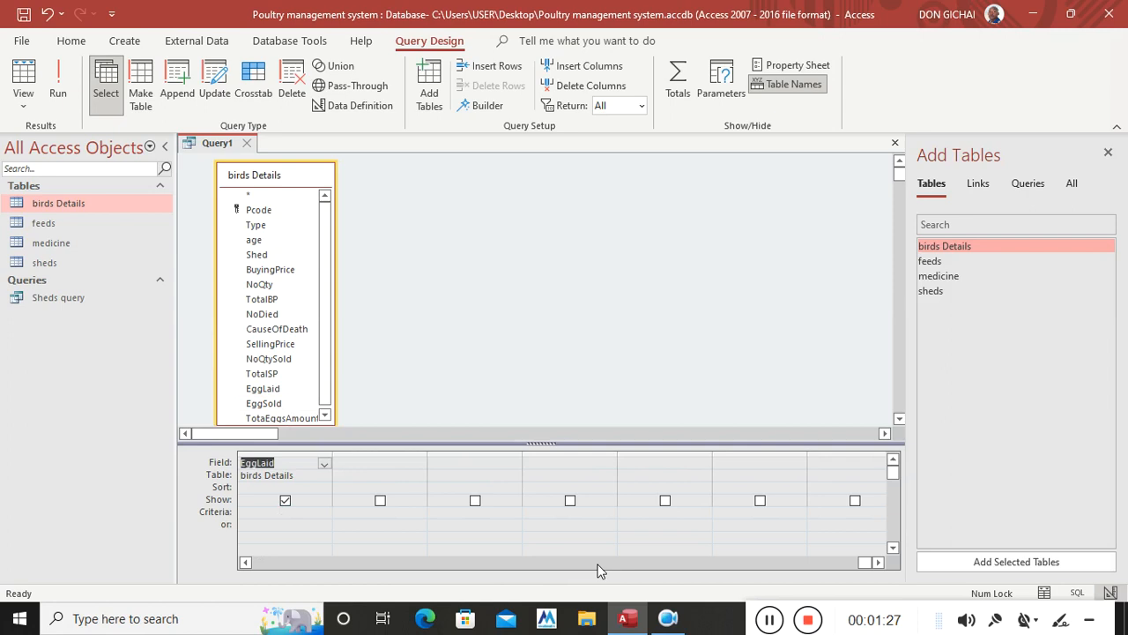
click(324, 415)
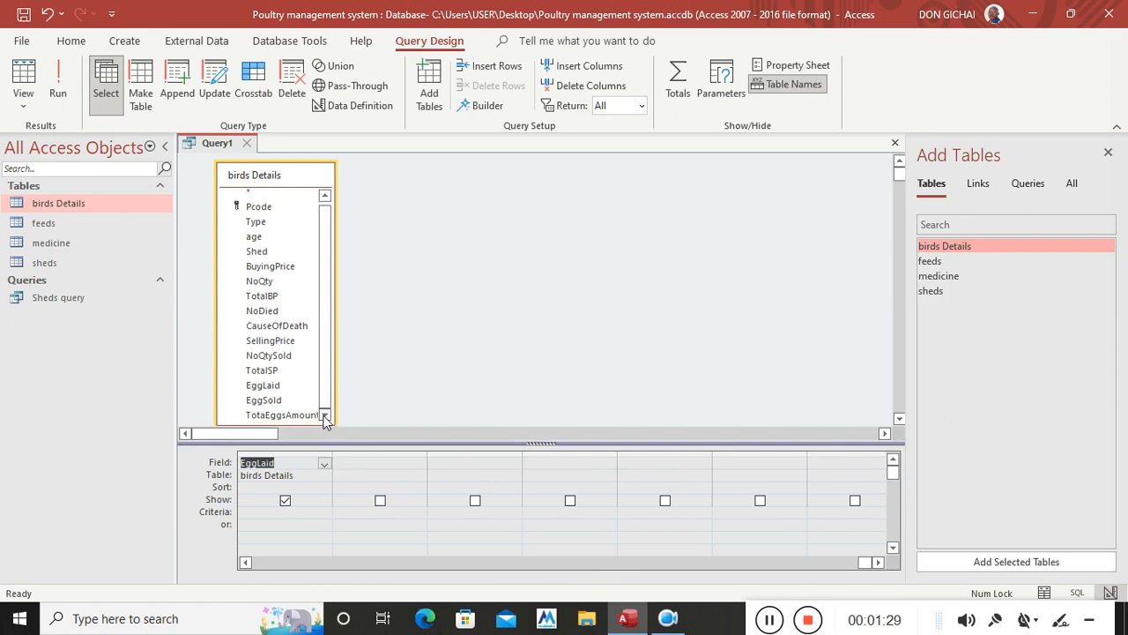
click(275, 401)
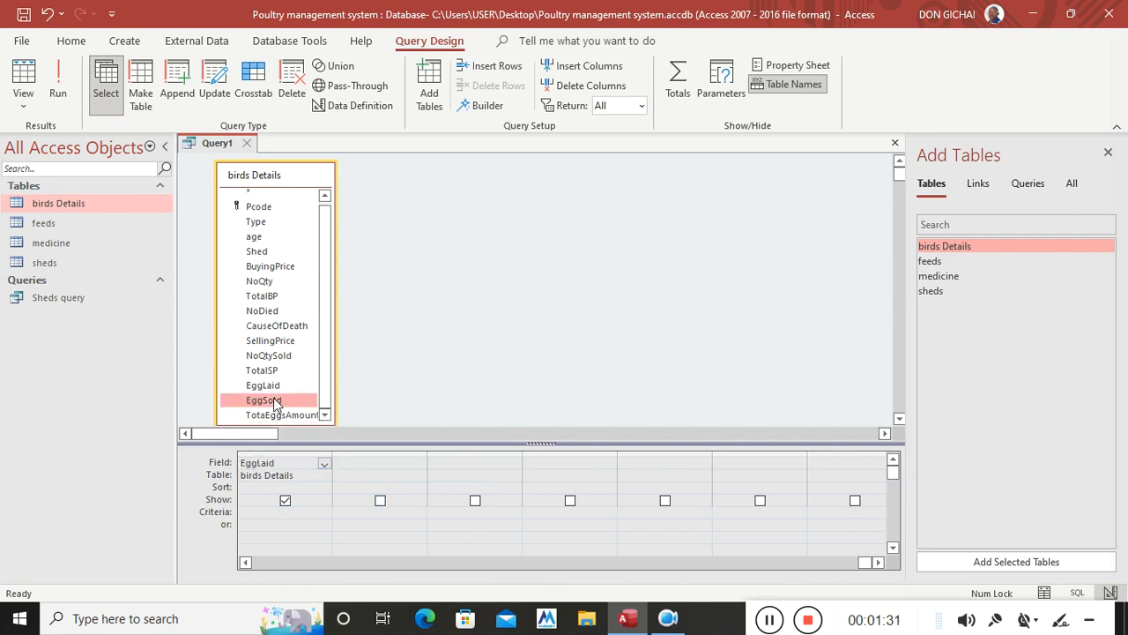
double_click(275, 401)
double_click(288, 415)
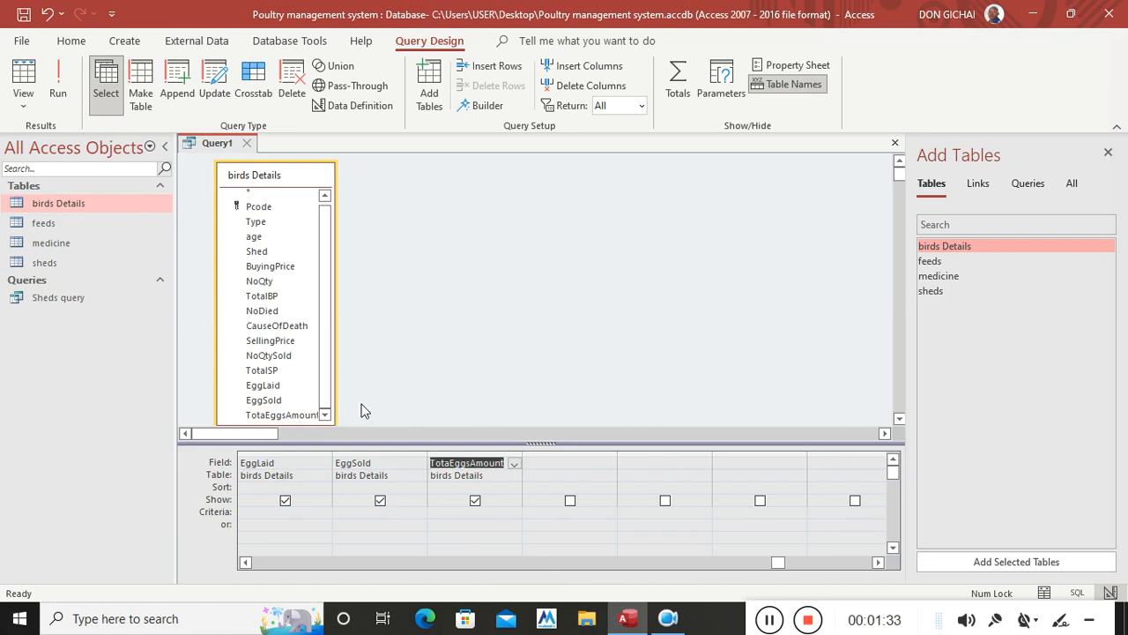
Save the query as "birds query" and close it
click(23, 14)
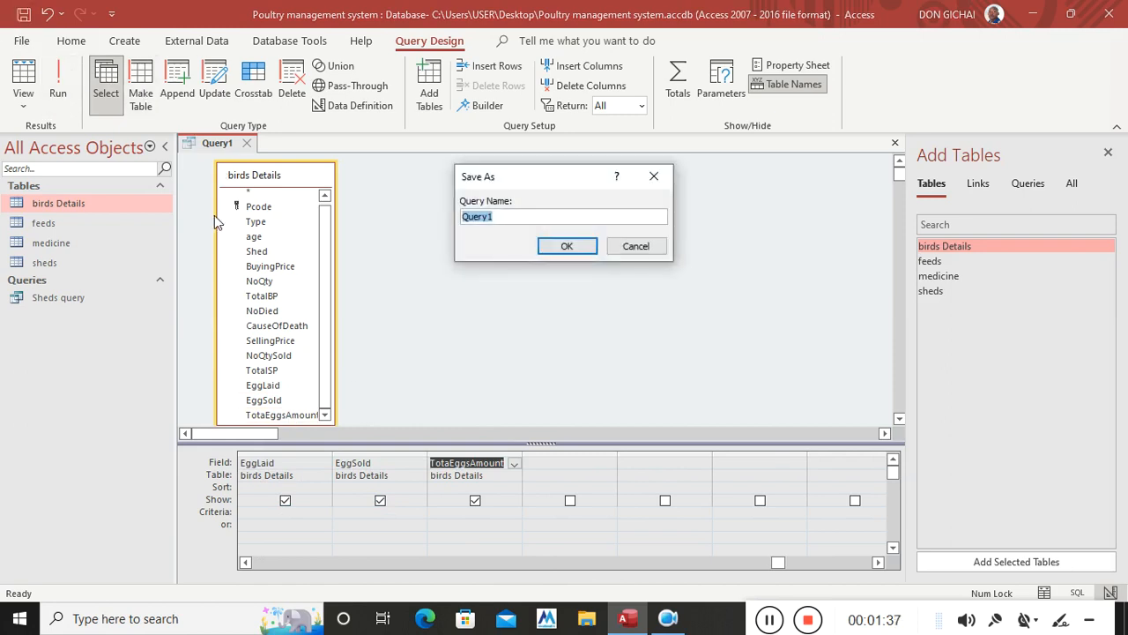
text(bi)
text(rds query)
key(Return)
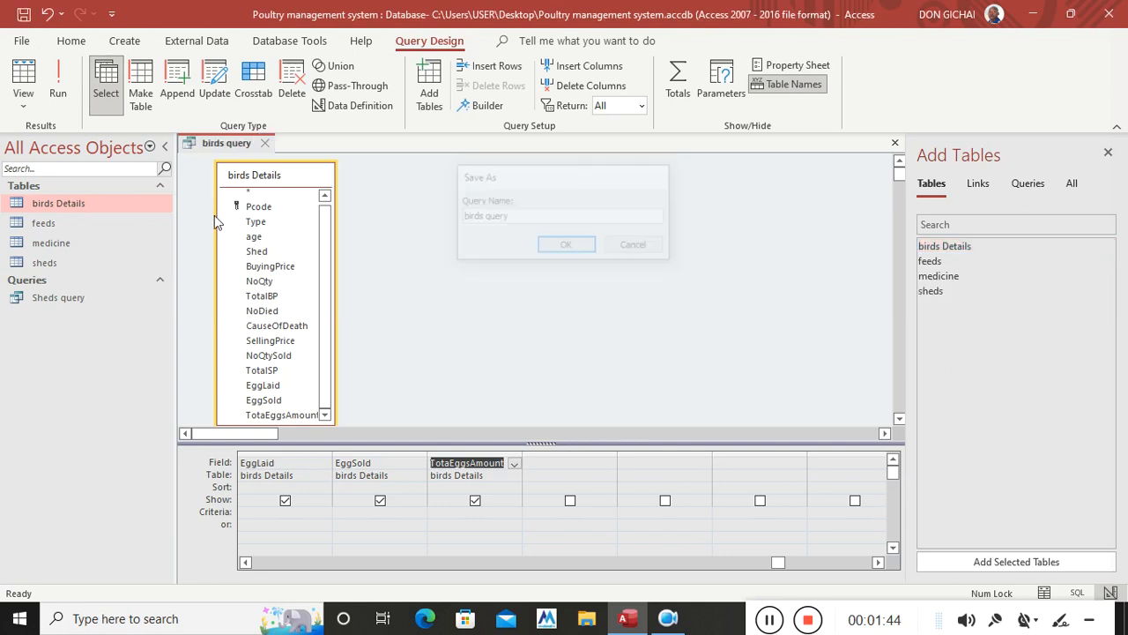
click(264, 142)
Create a query in design view from the medicine table with the MedicineCode, Typeofmedicine, CostOfmedicine, DateAdministered and Shed fields
click(124, 41)
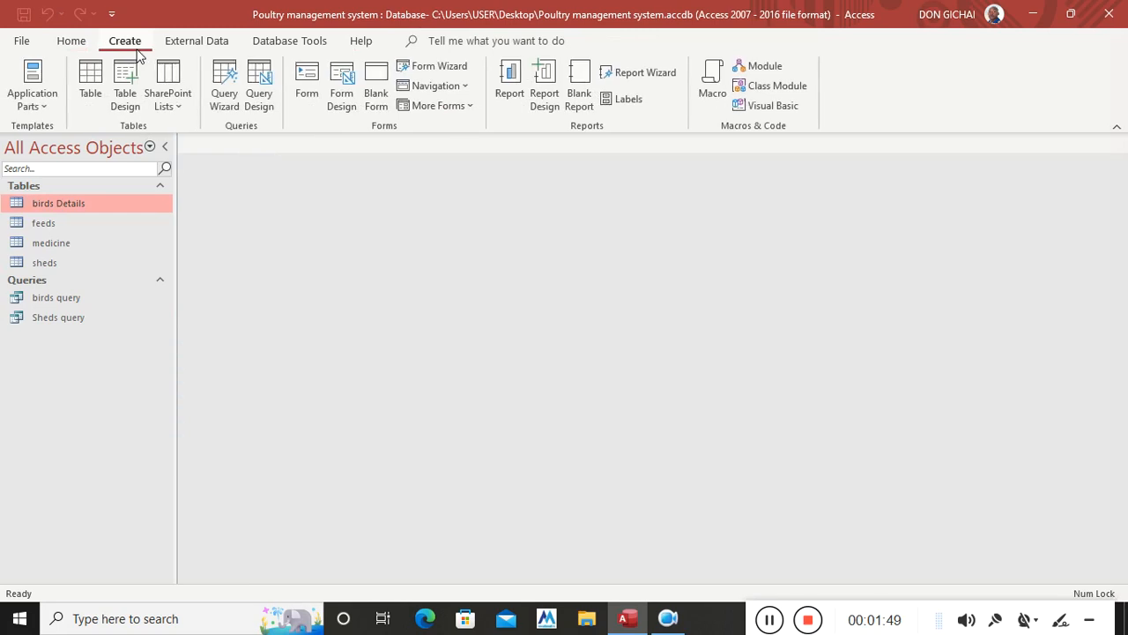
click(258, 99)
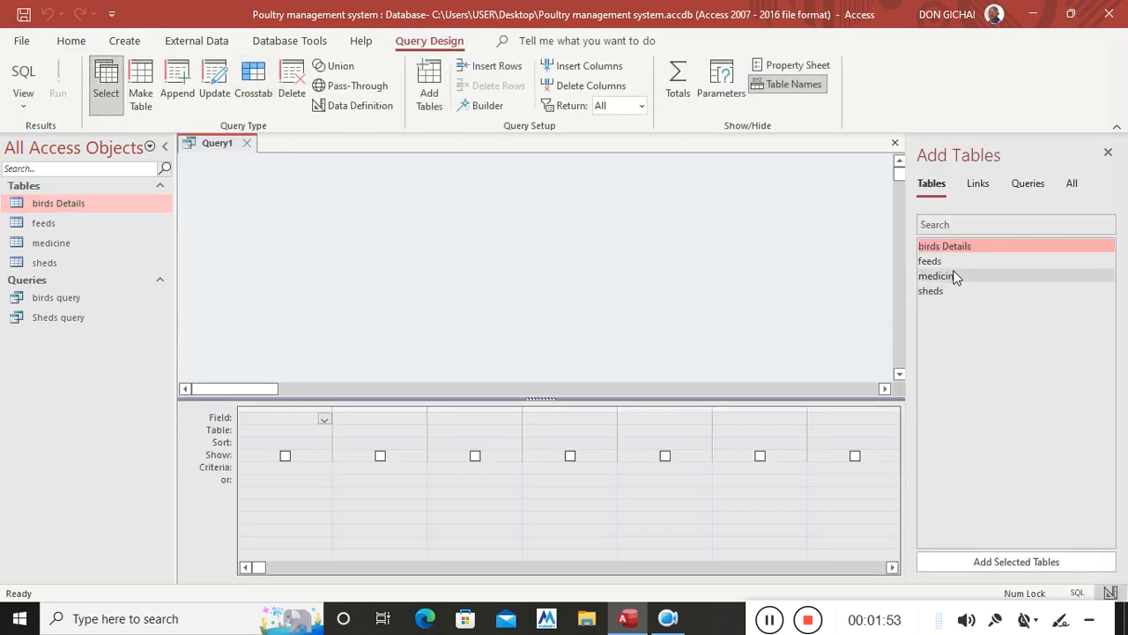
double_click(953, 277)
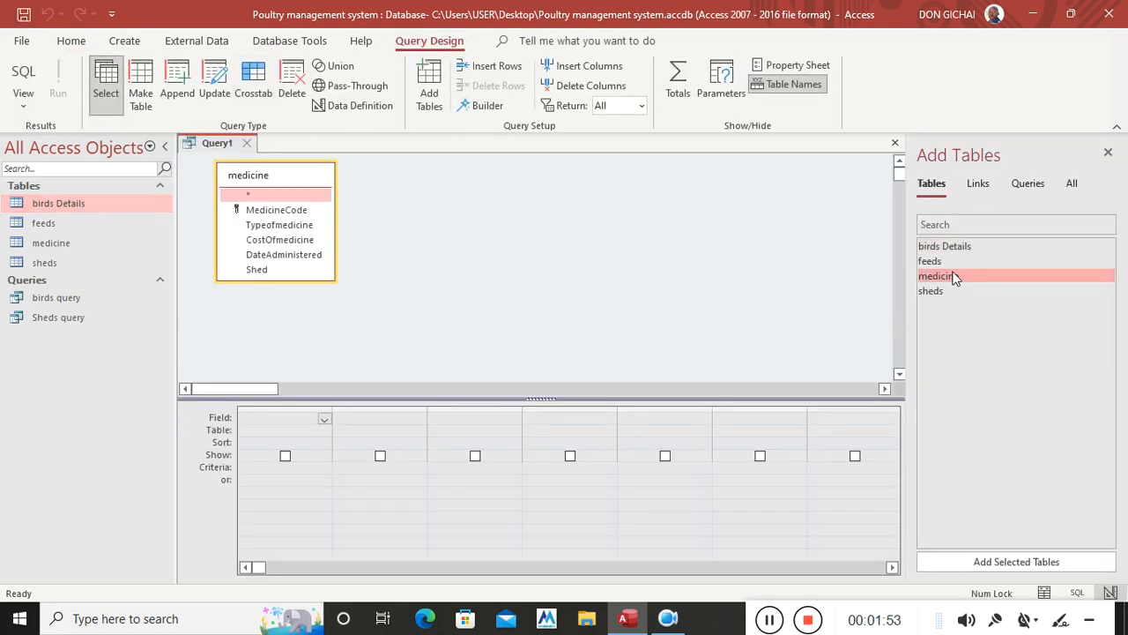
double_click(280, 213)
double_click(275, 229)
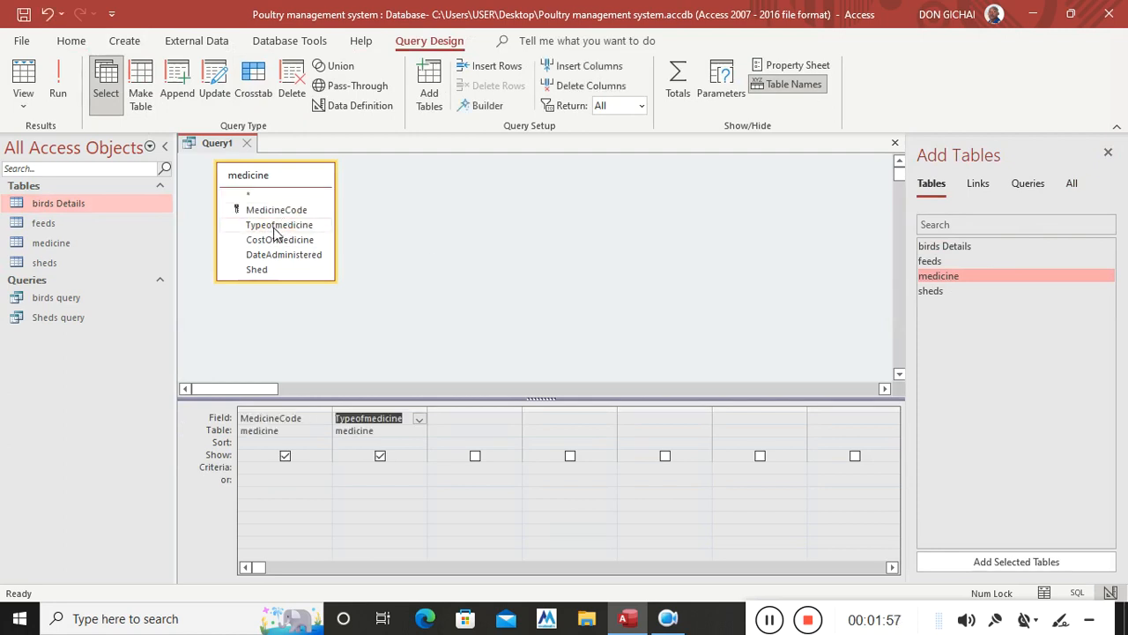
double_click(280, 241)
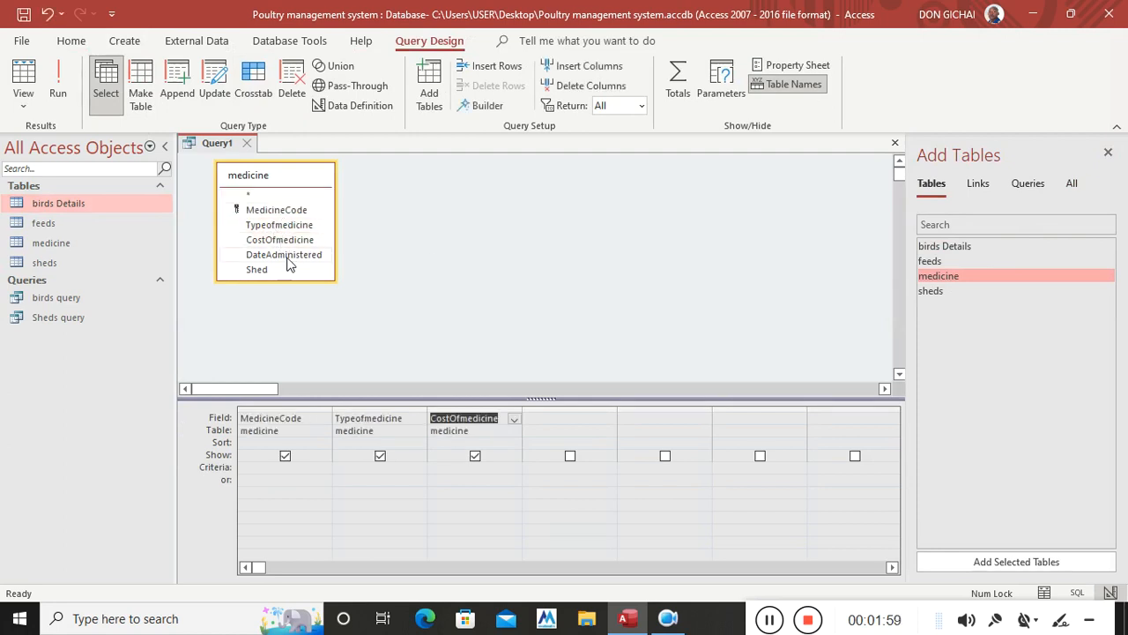
double_click(289, 256)
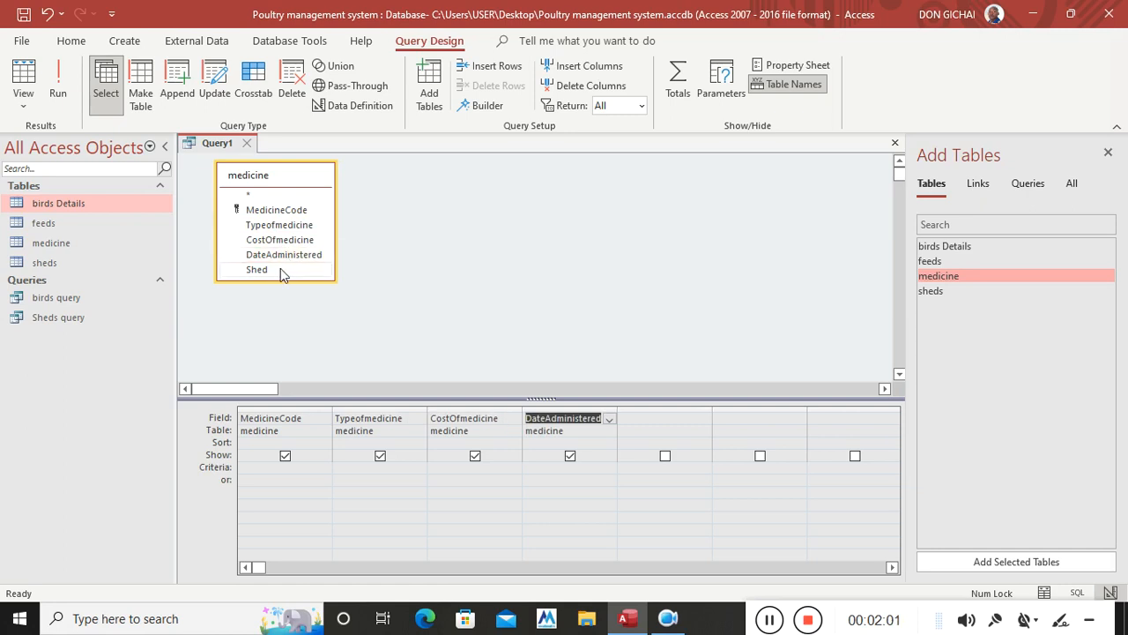
click(281, 268)
double_click(280, 268)
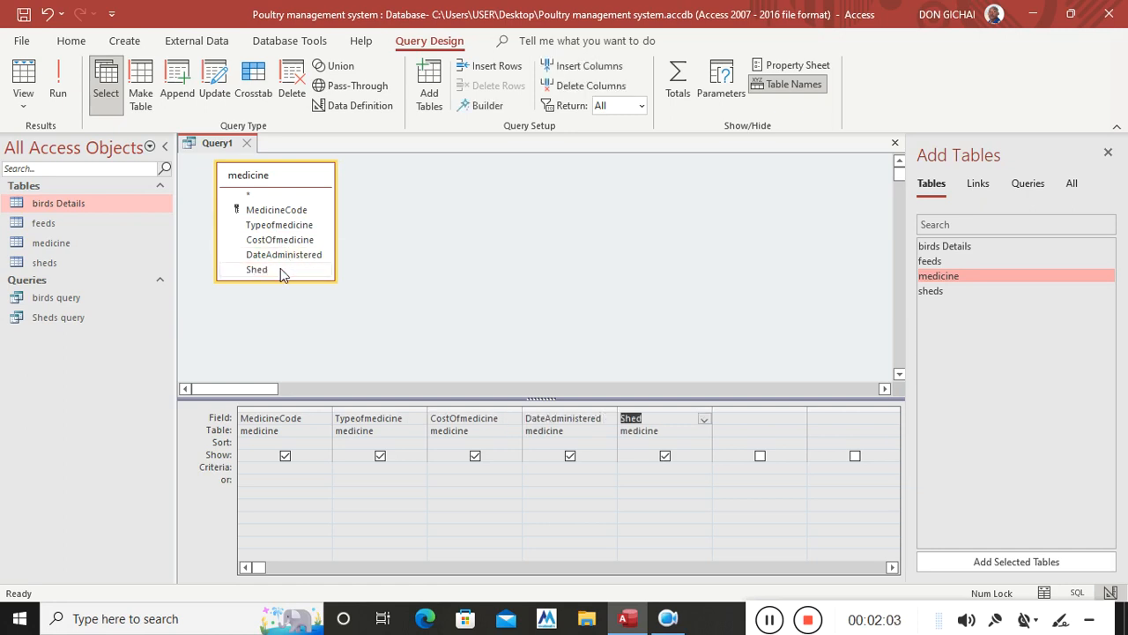
Save the medicine query under the name "medicideq"
click(23, 14)
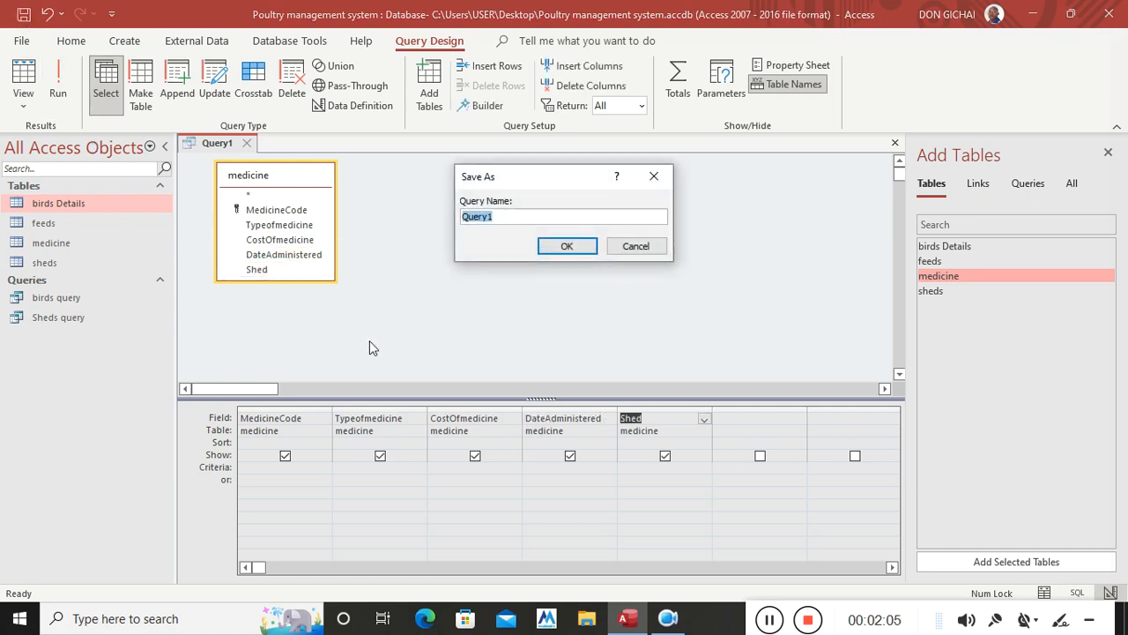
text(medici)
key(Return)
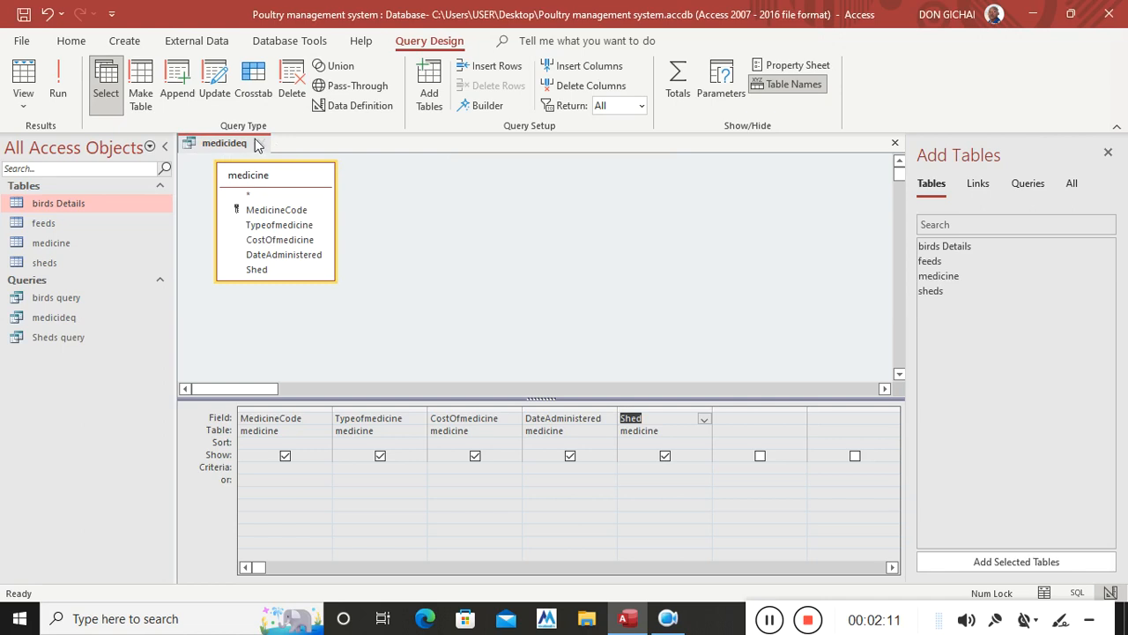
Close the medicine query design, and open birds query, medicideq and Sheds query in turn to check their datasheets
key(ctrl+w)
double_click(56, 301)
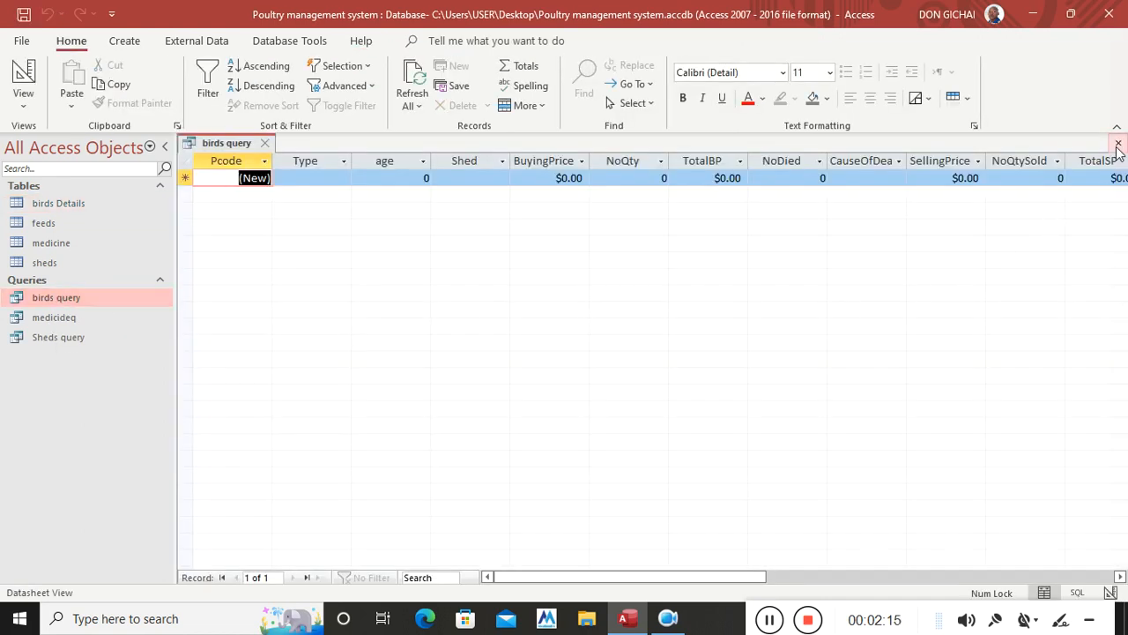
click(1118, 144)
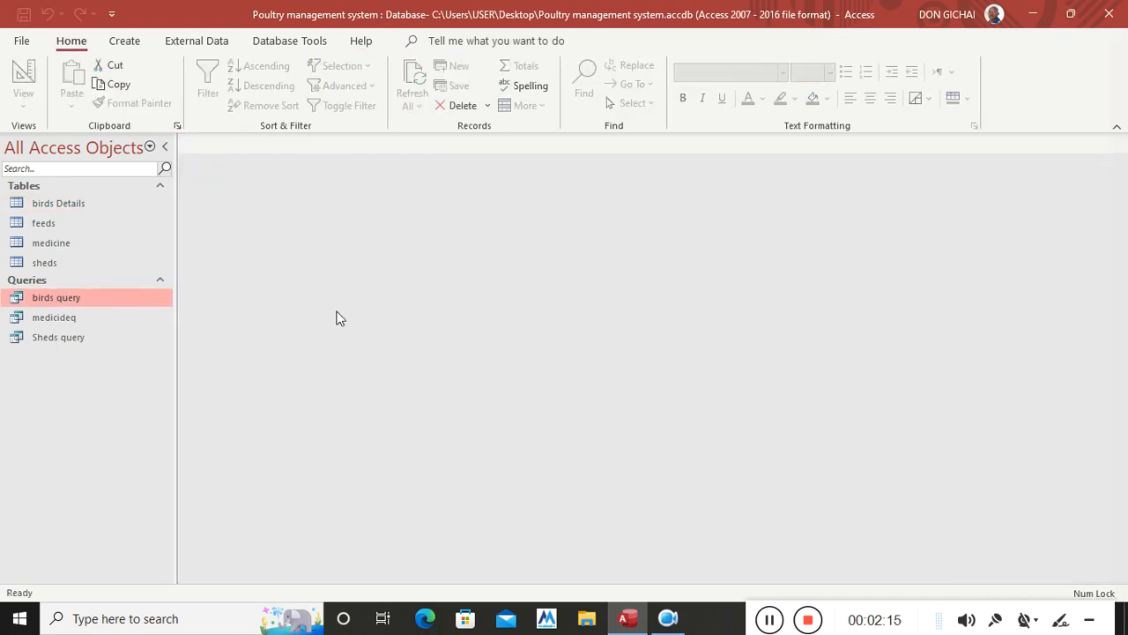
double_click(76, 317)
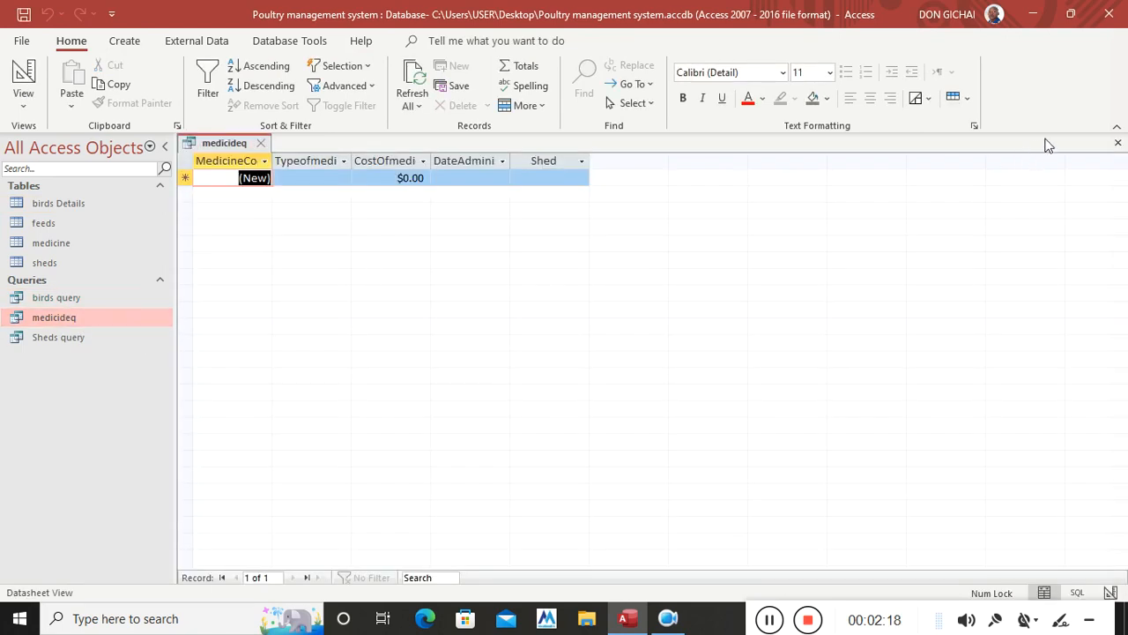
click(1117, 143)
double_click(68, 337)
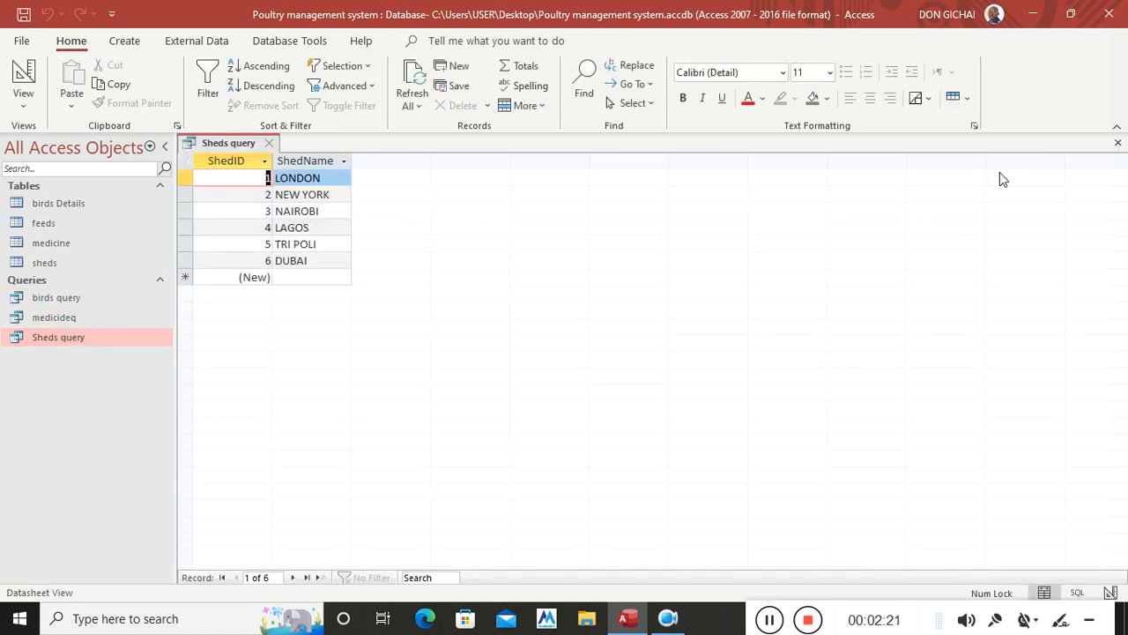
click(1118, 143)
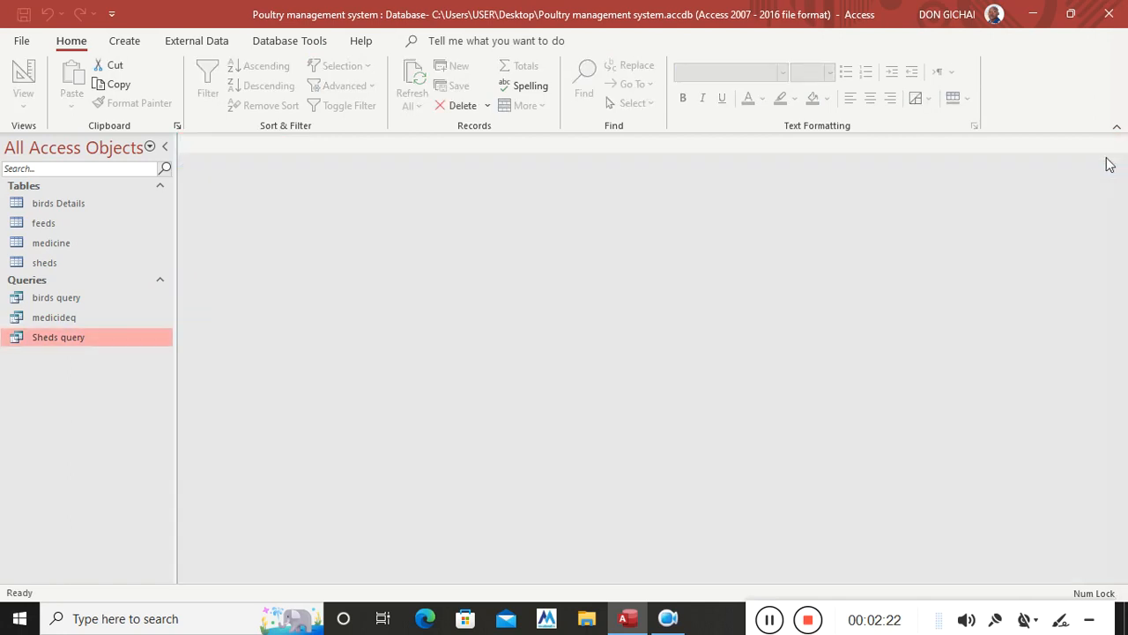
Create a form based on the birds Details table and open it in Design View
click(83, 310)
click(82, 298)
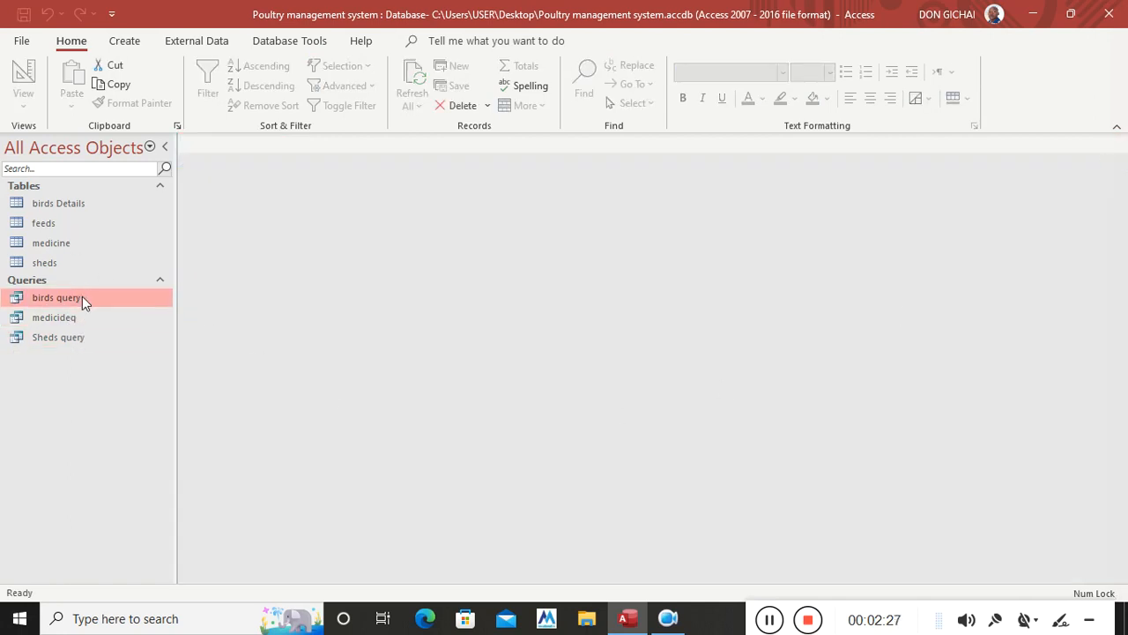
click(78, 208)
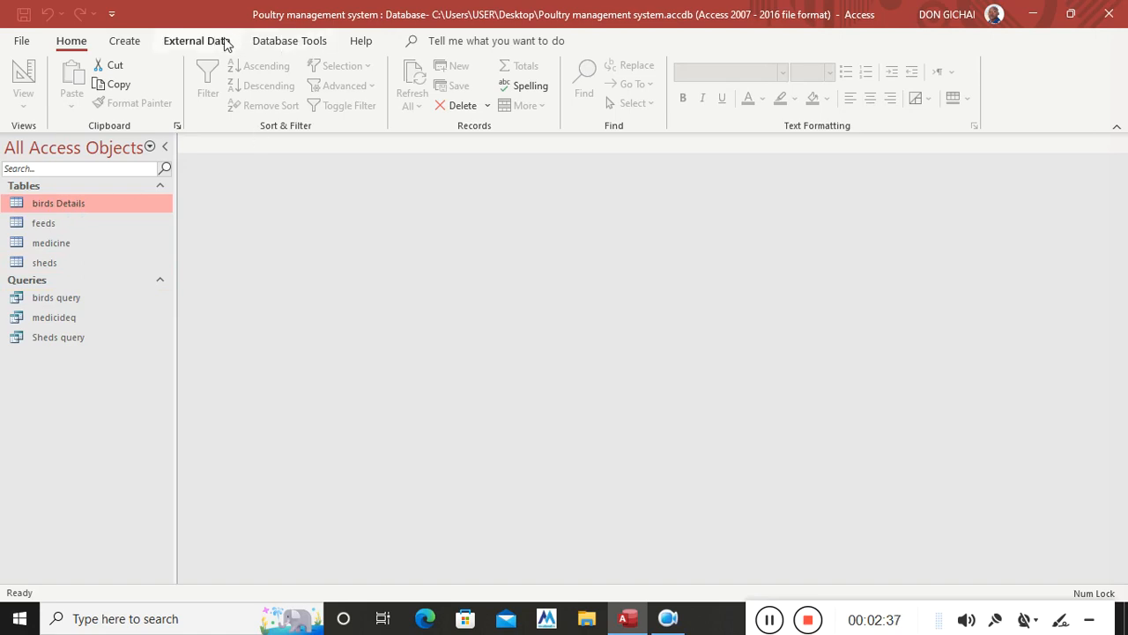
click(287, 43)
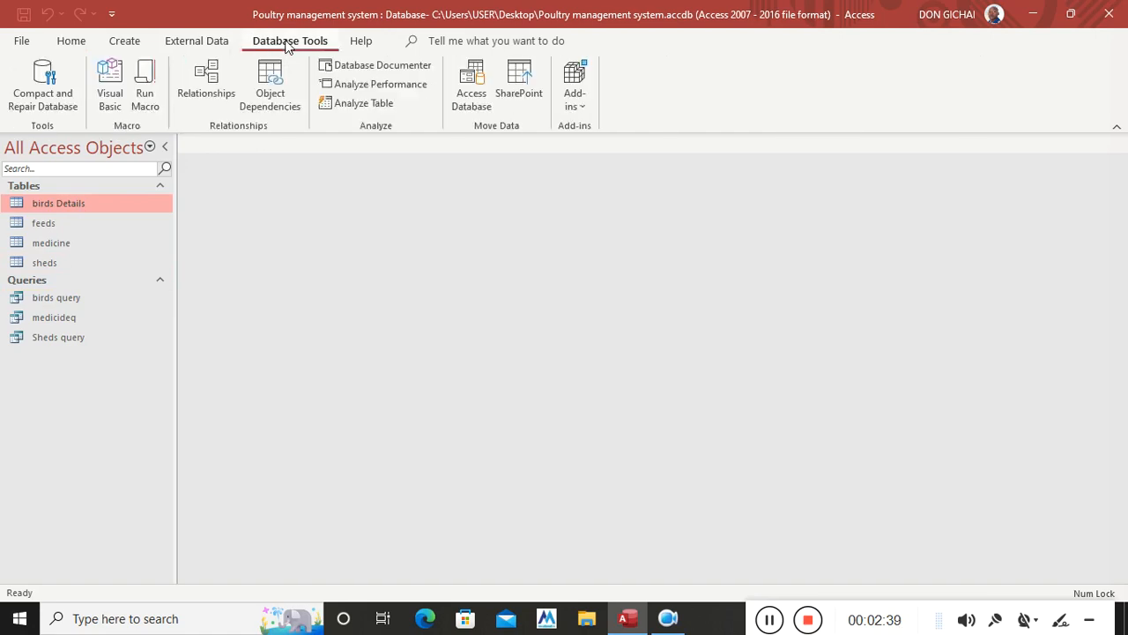
click(139, 41)
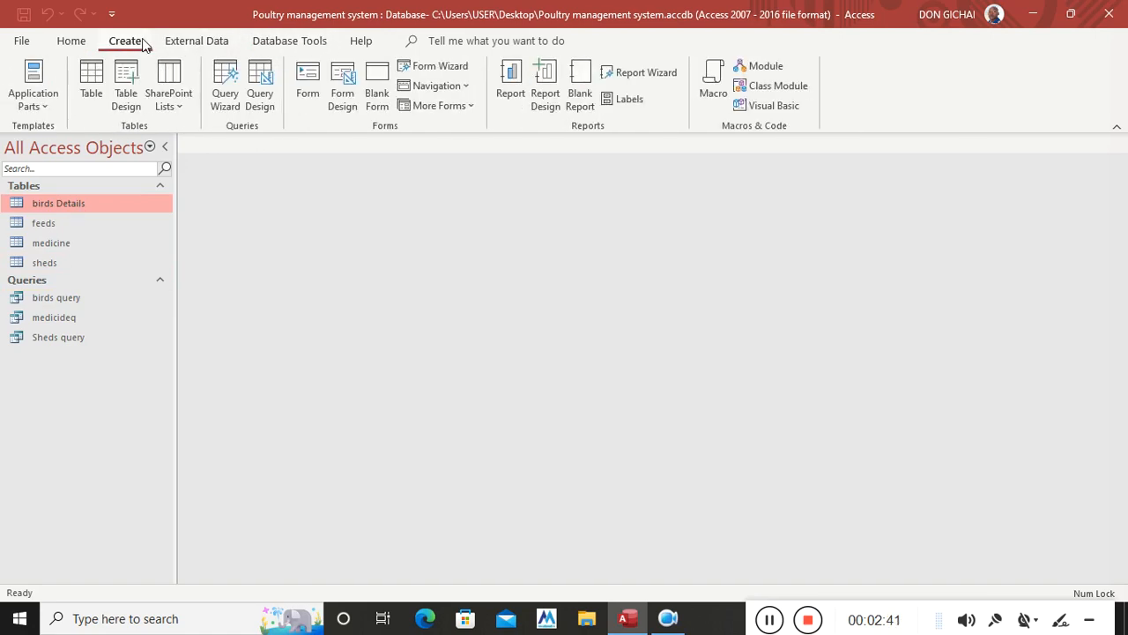
click(307, 97)
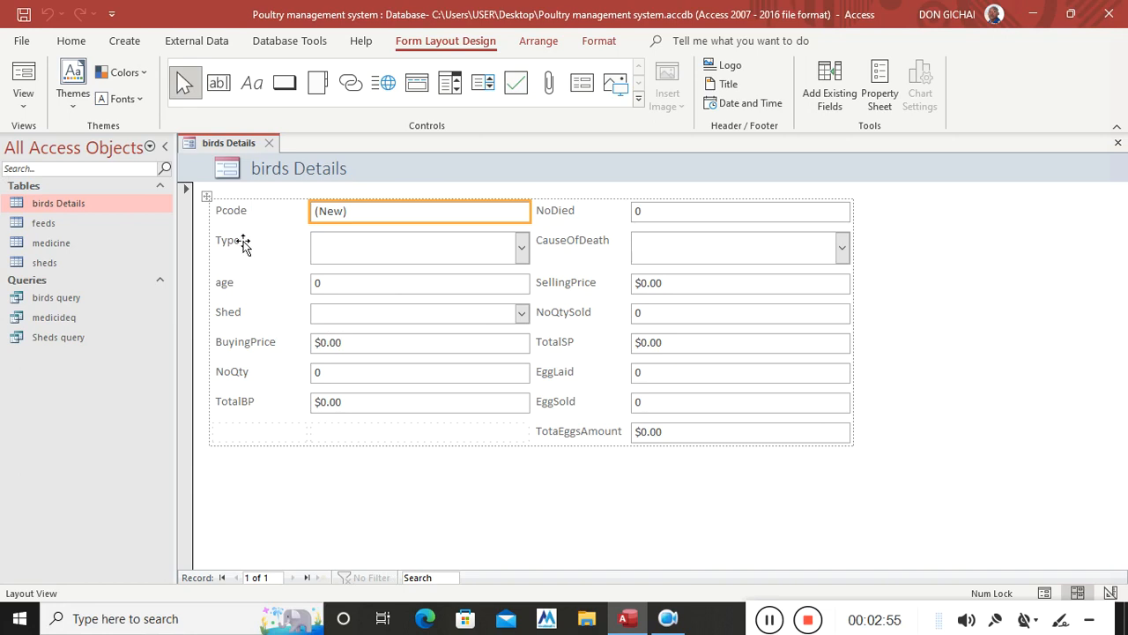
right_click(877, 204)
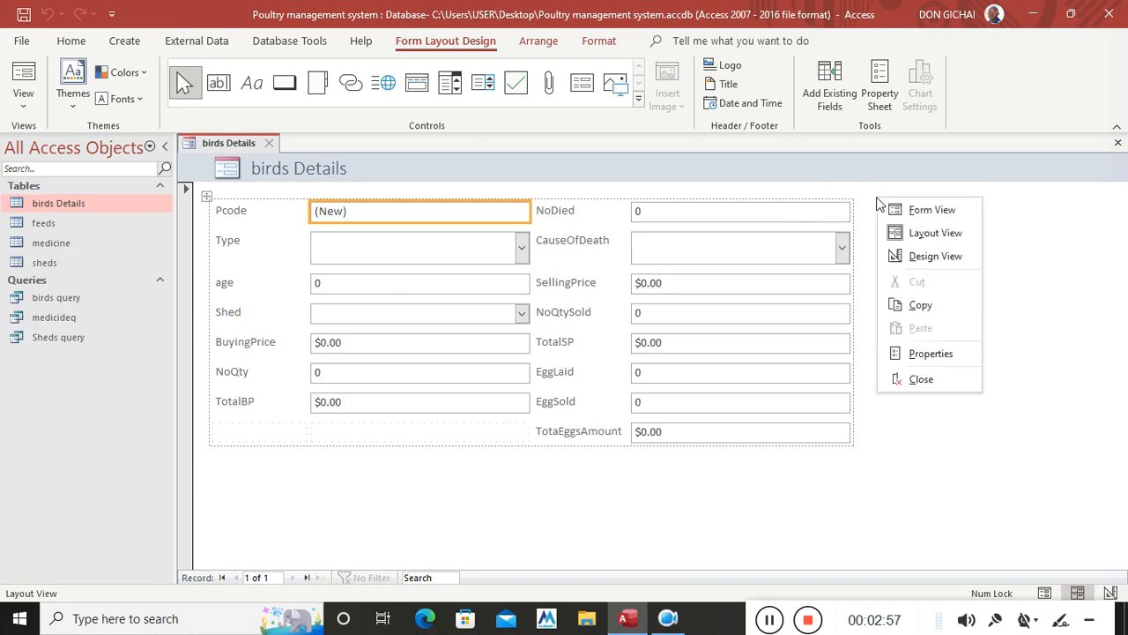
click(929, 265)
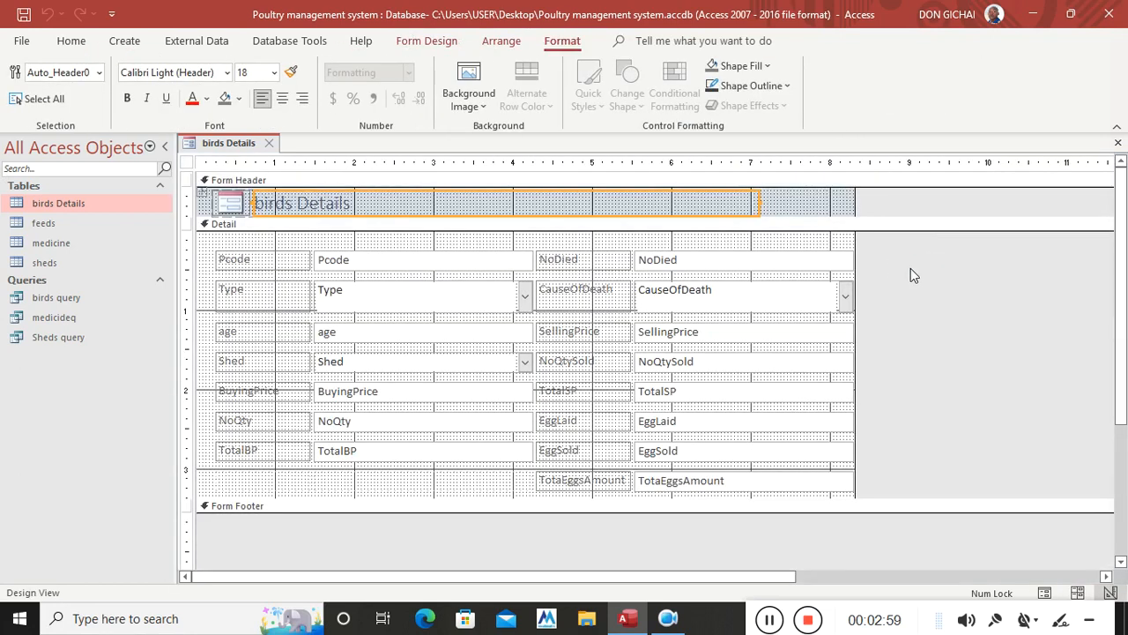
Make the field labels in both columns of the birds Details form bold and black
drag(591, 238, 561, 490)
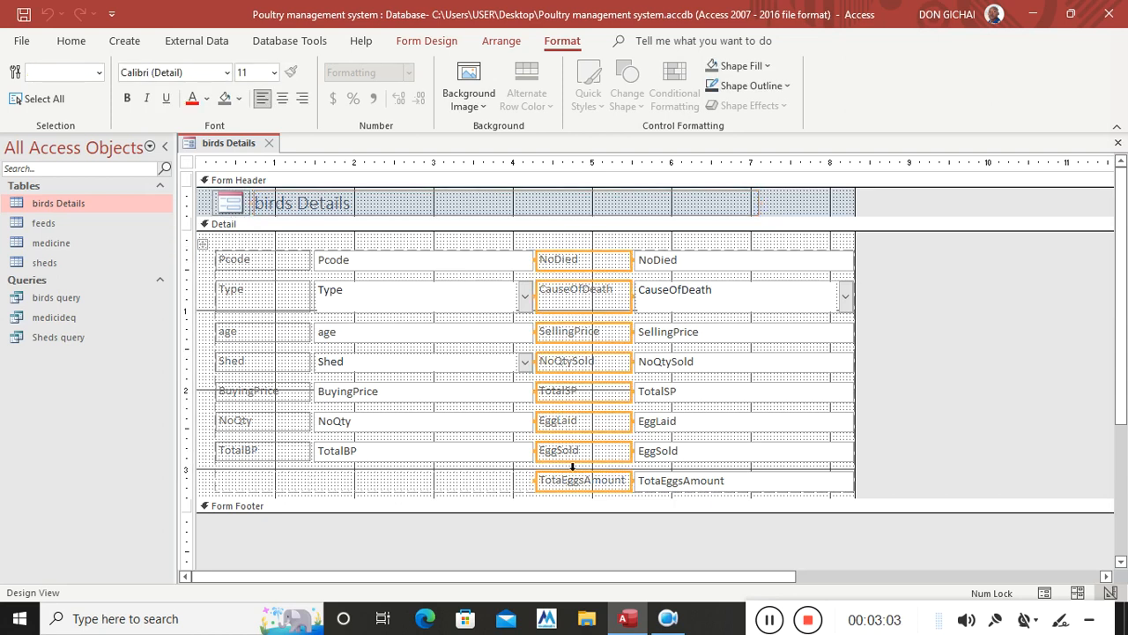
click(127, 99)
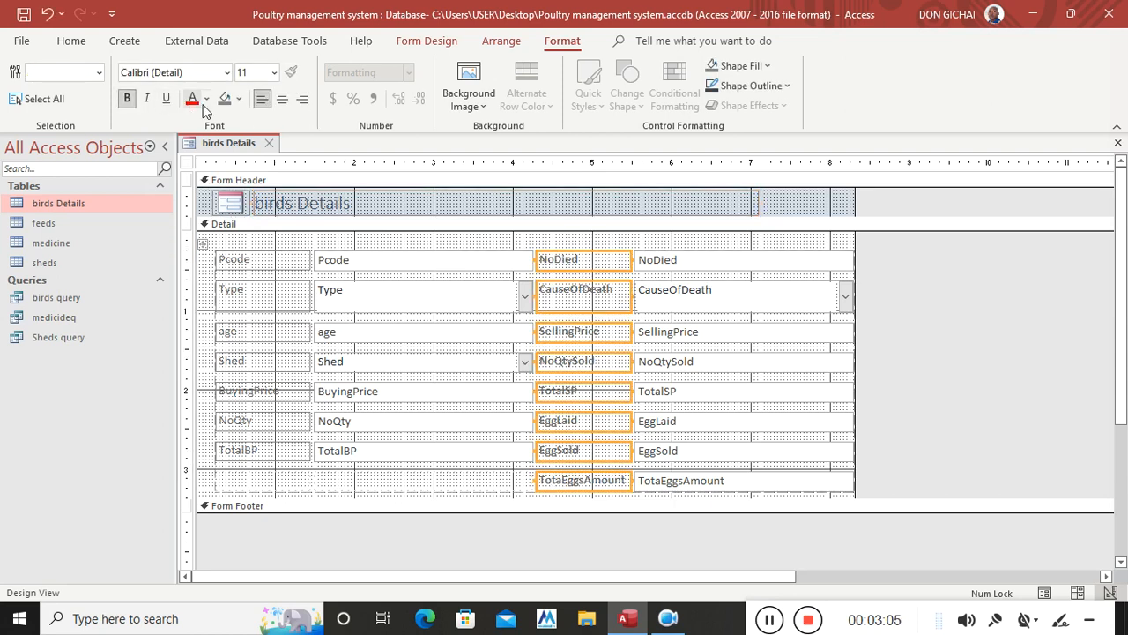
click(206, 99)
click(205, 167)
drag(267, 245, 272, 448)
click(128, 99)
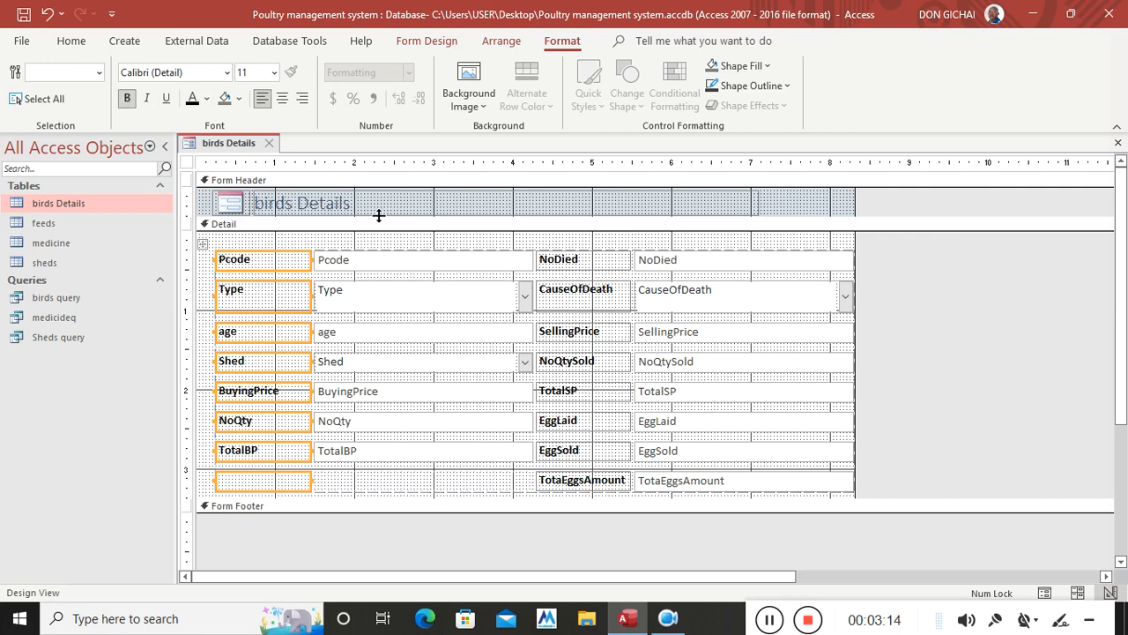
Set the font size of the field boxes in both columns of the form to 14
click(416, 252)
drag(413, 242, 396, 467)
click(273, 74)
click(256, 183)
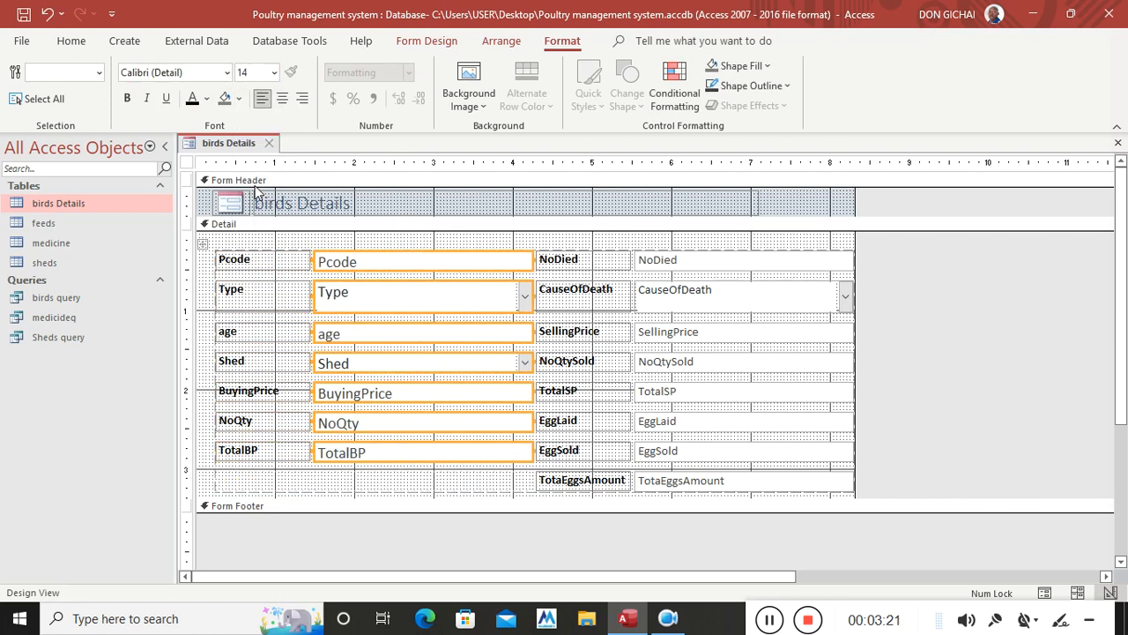
drag(703, 245, 715, 476)
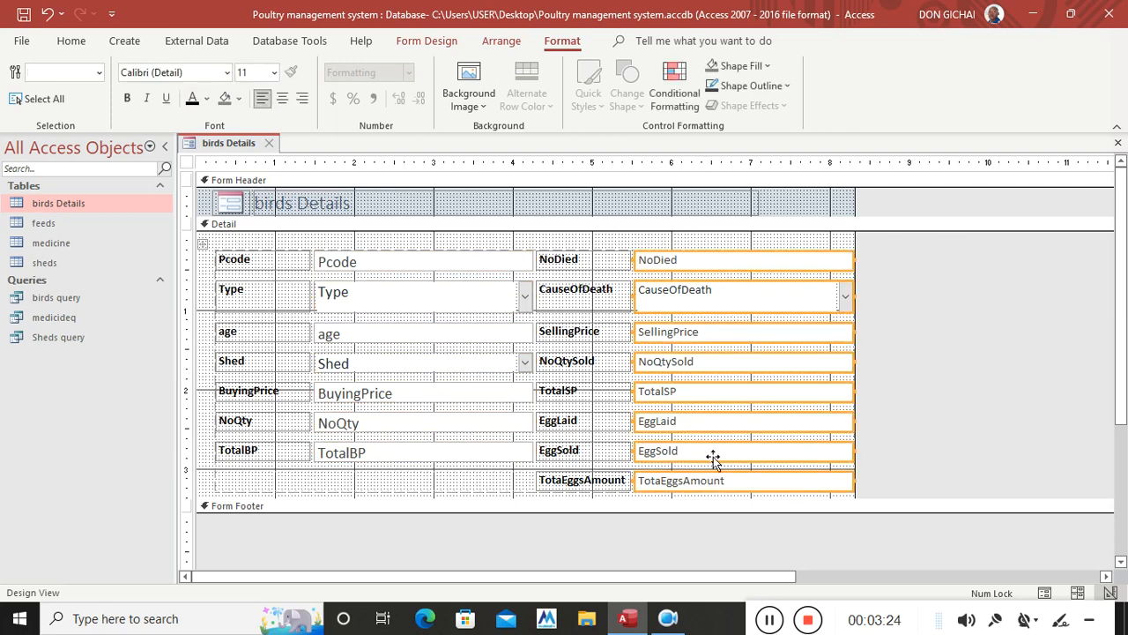
click(274, 73)
click(256, 185)
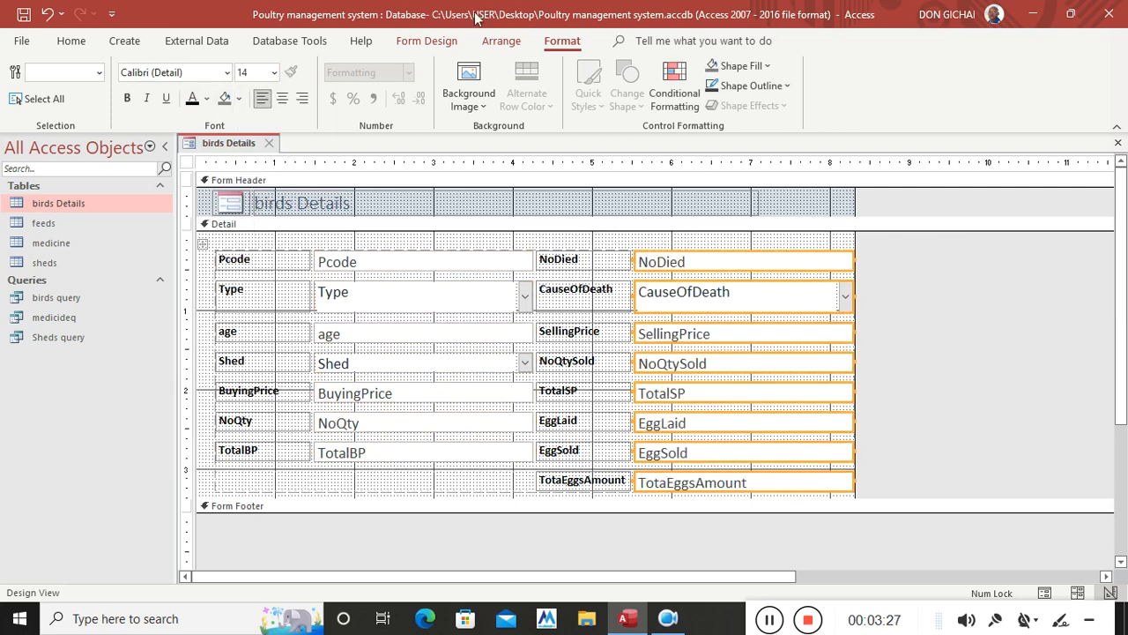
Make the text of the field boxes in both columns black and bold
click(193, 100)
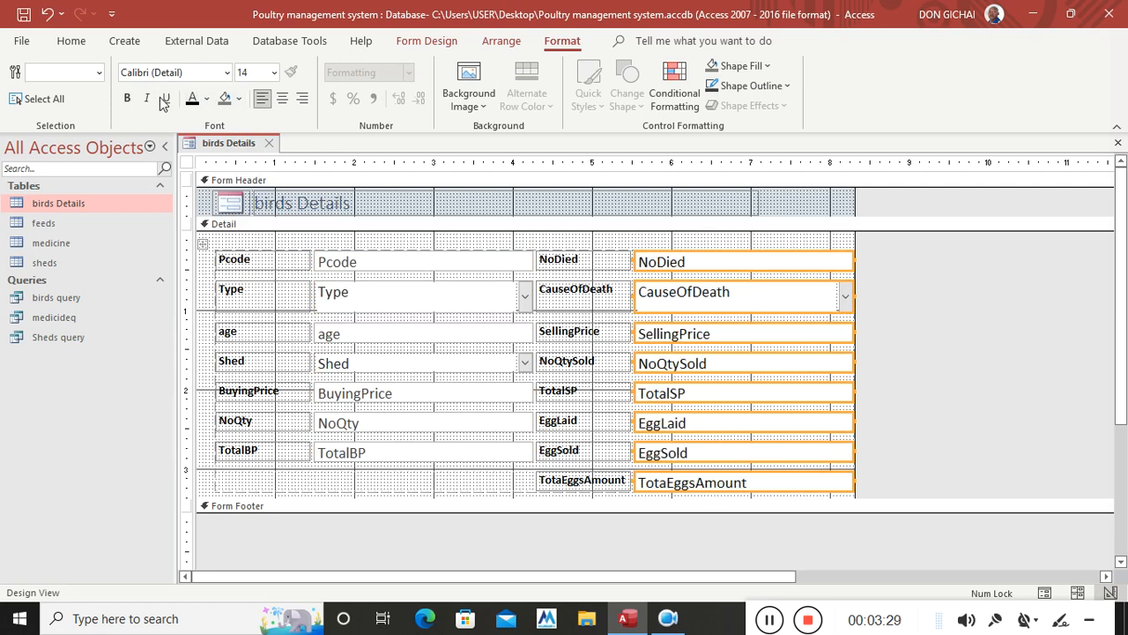
click(130, 98)
drag(390, 240, 371, 486)
click(127, 100)
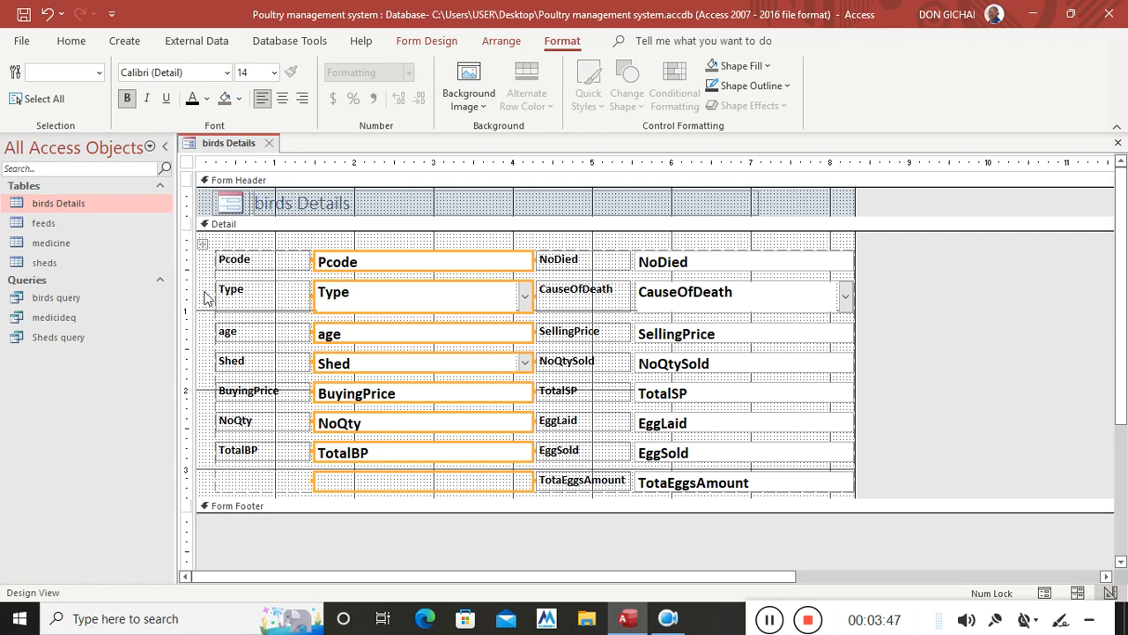
click(212, 41)
click(408, 209)
click(186, 163)
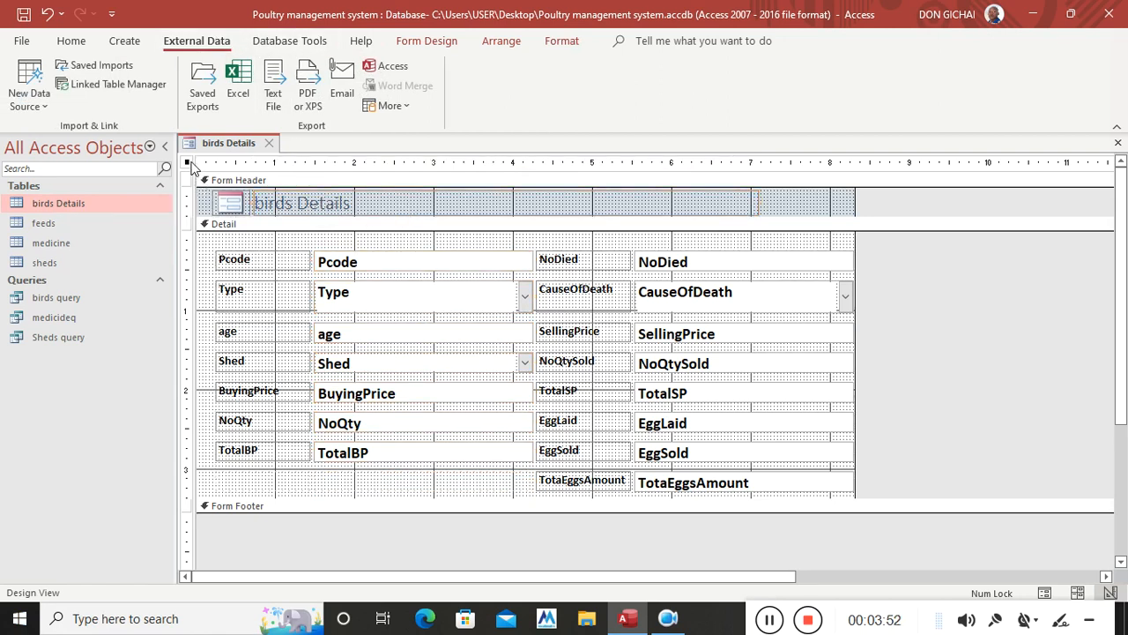
click(296, 43)
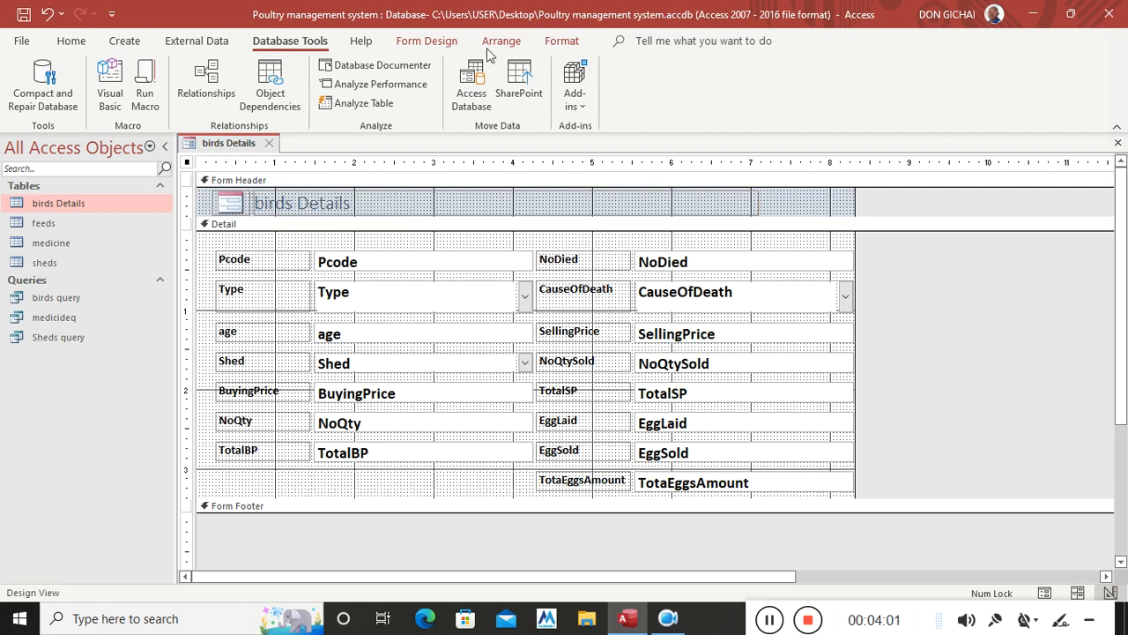
click(420, 46)
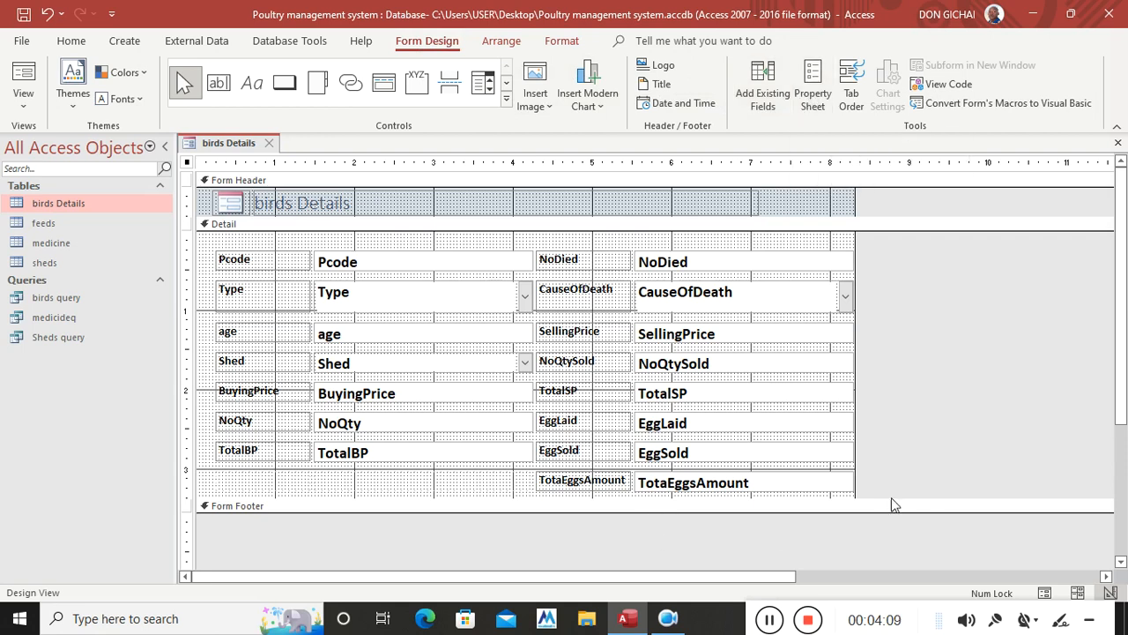
Widen the form to about 10.3 inches and give its Detail section a light olive green background
drag(857, 410, 1015, 423)
right_click(904, 263)
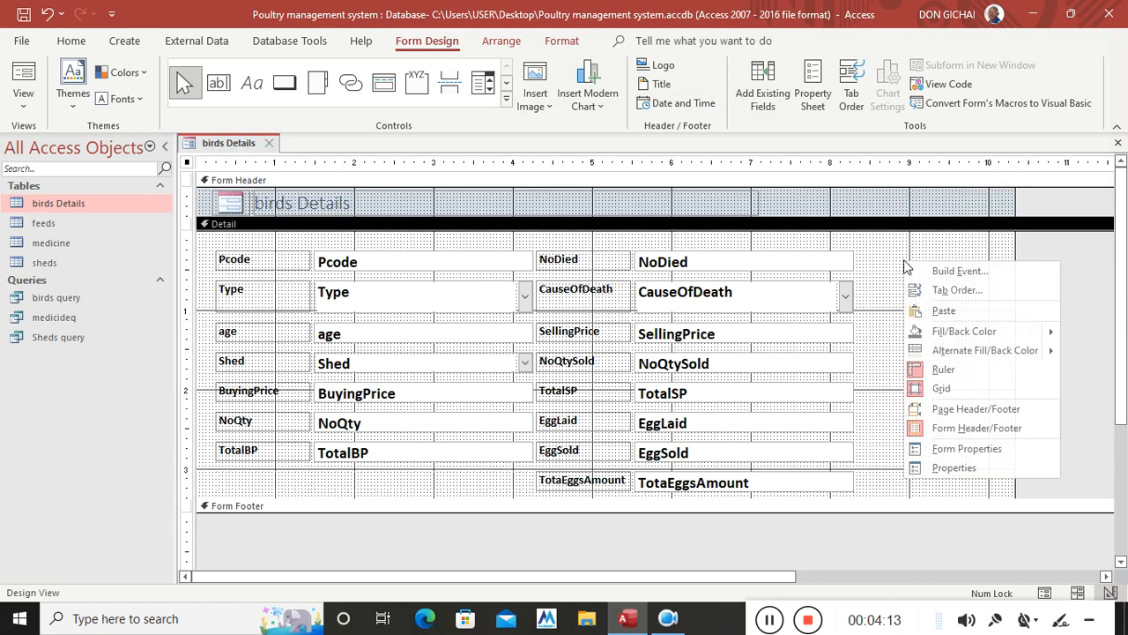
mouse_move(936, 340)
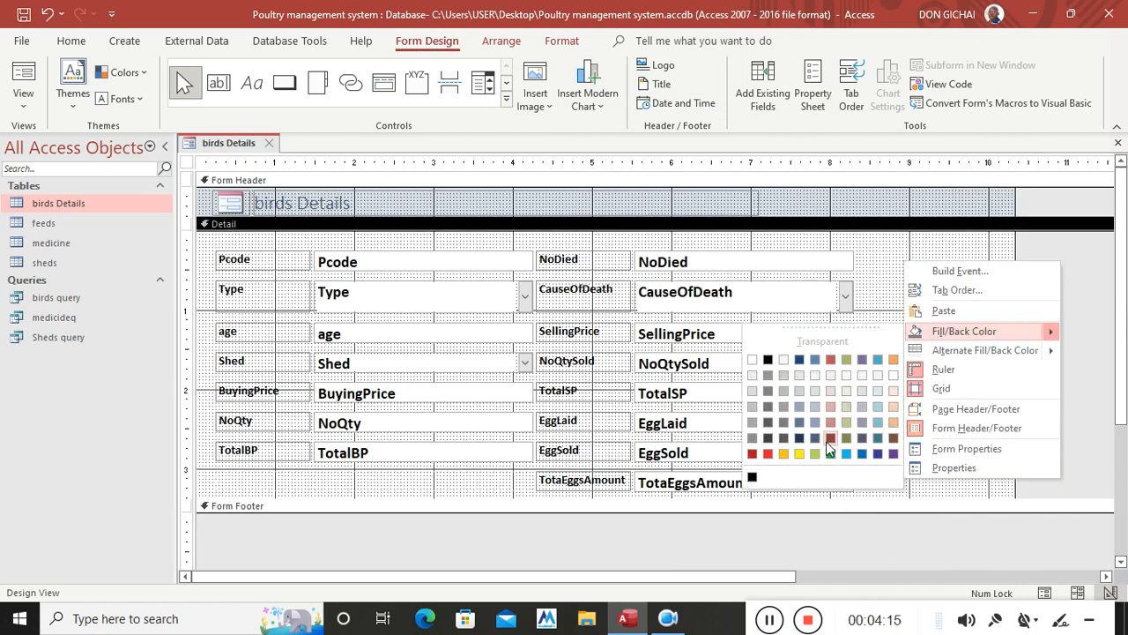
click(846, 406)
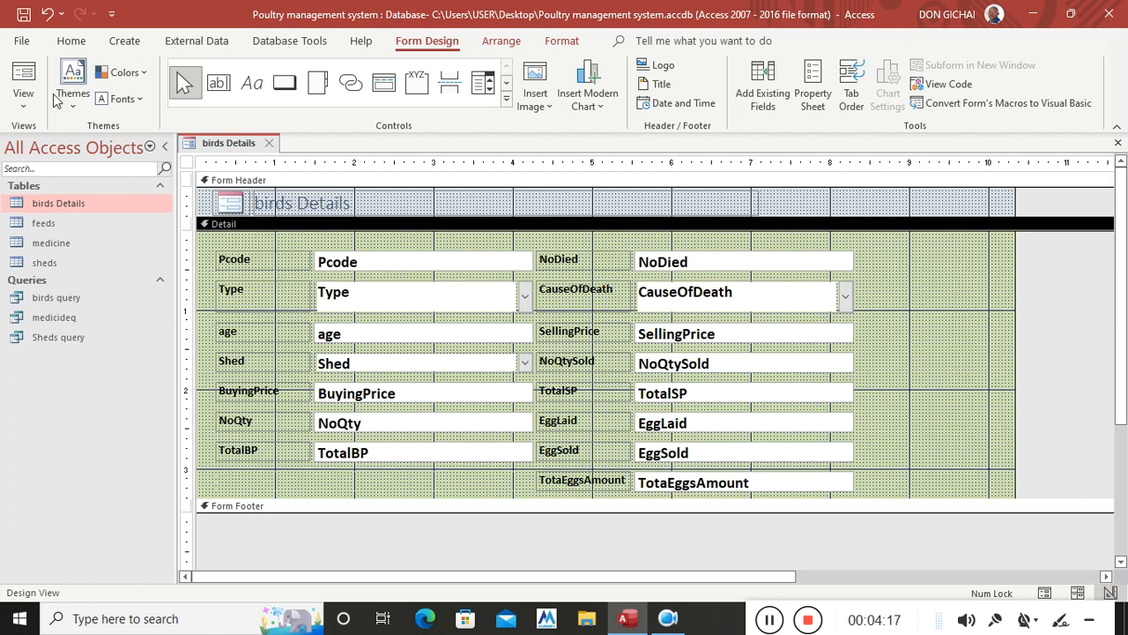
Preview the birds Details form in Form View and return to Design View
click(24, 77)
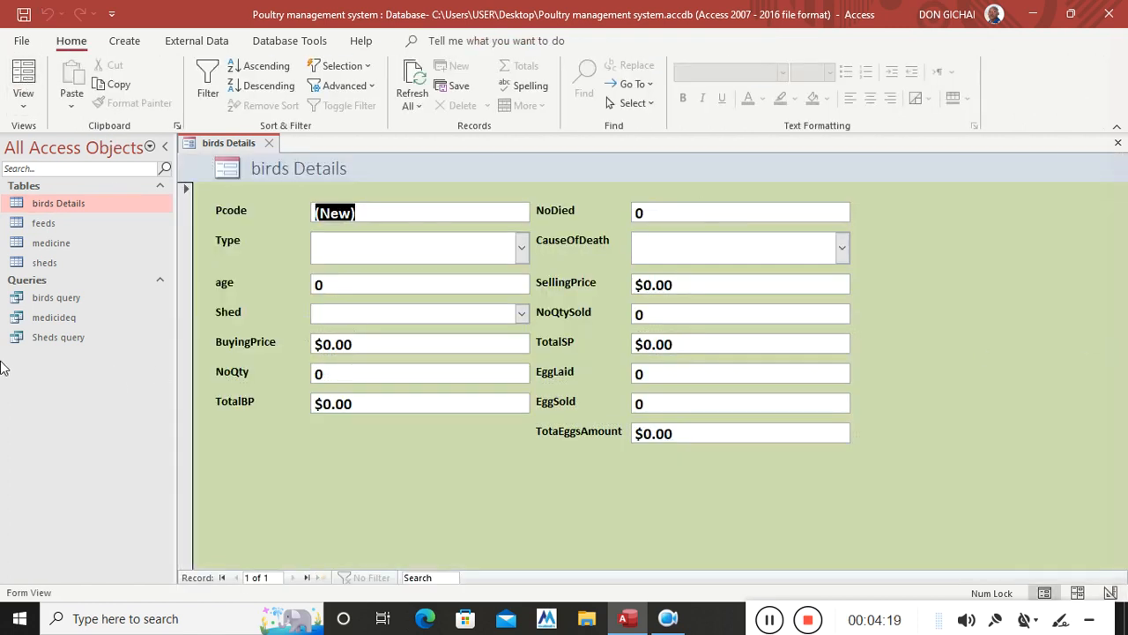
right_click(324, 467)
click(397, 330)
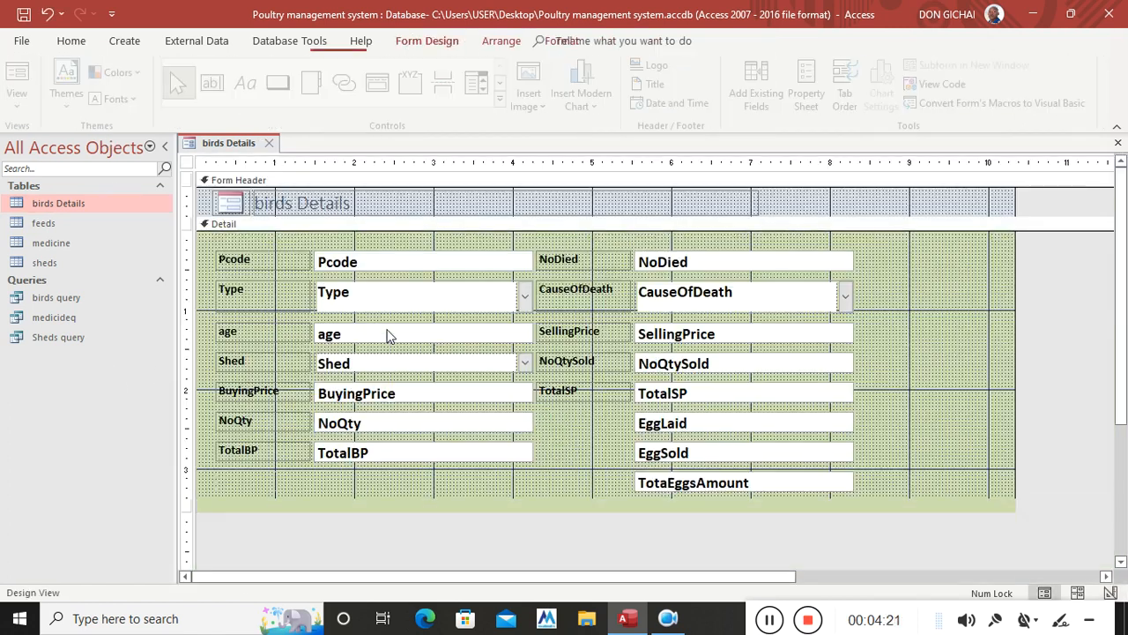
Format the birds Details title in the form header as 24 pt, centred, bold and black
click(334, 204)
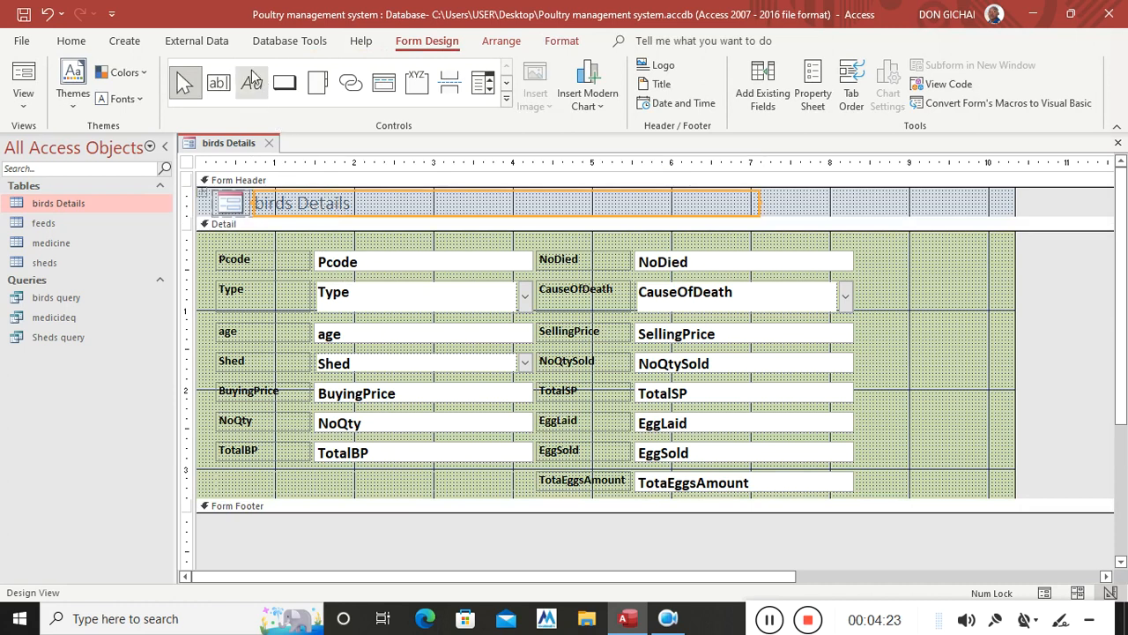
click(561, 40)
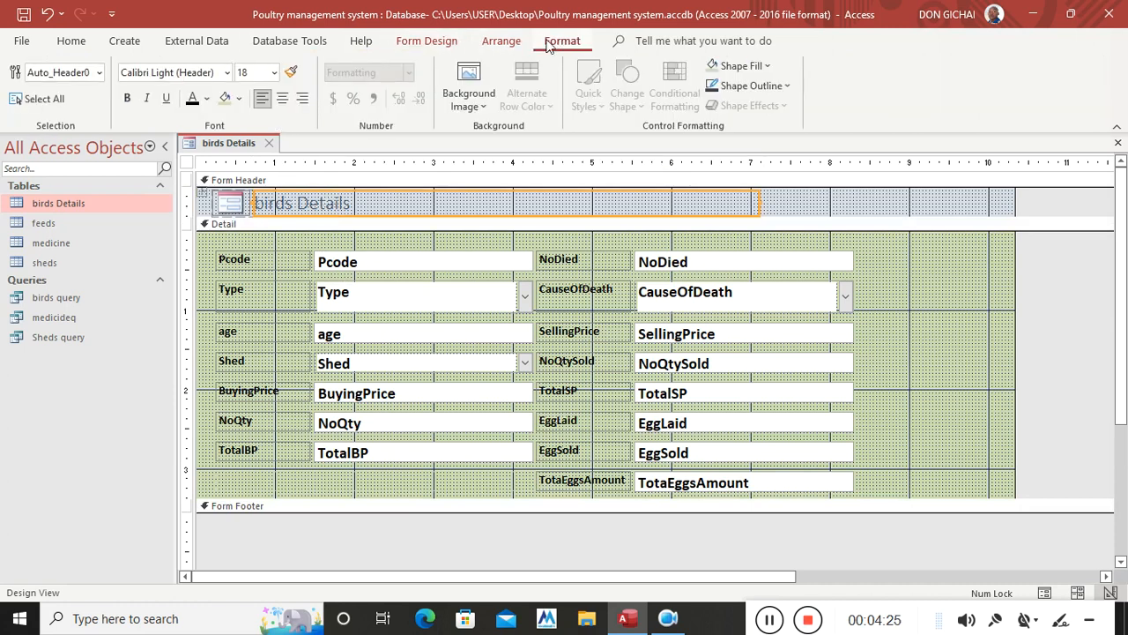
click(275, 75)
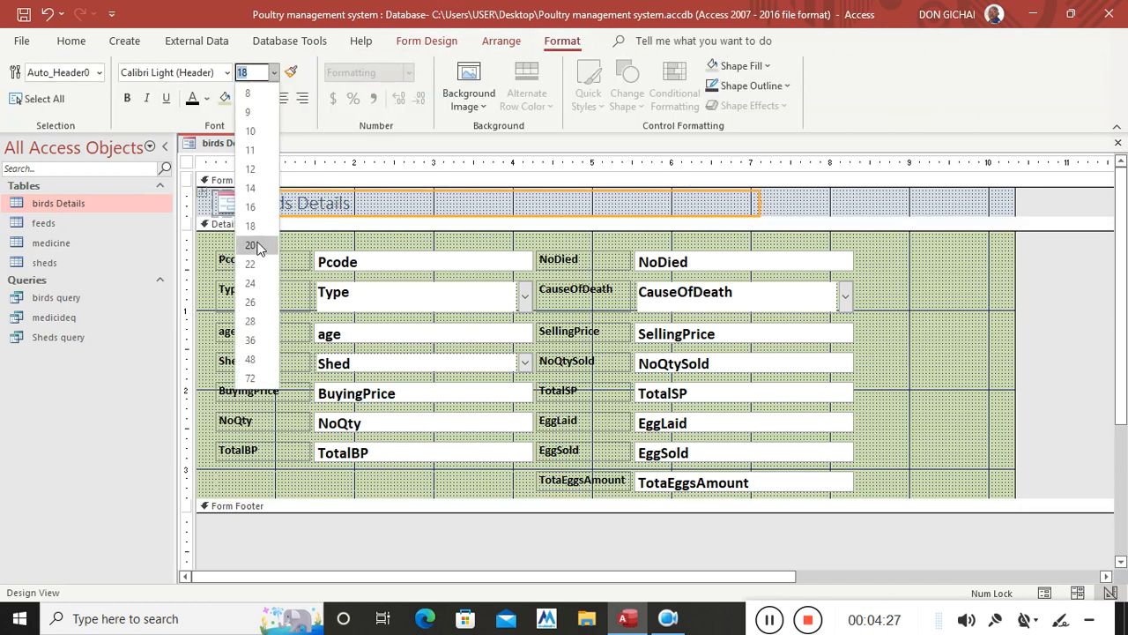
click(257, 287)
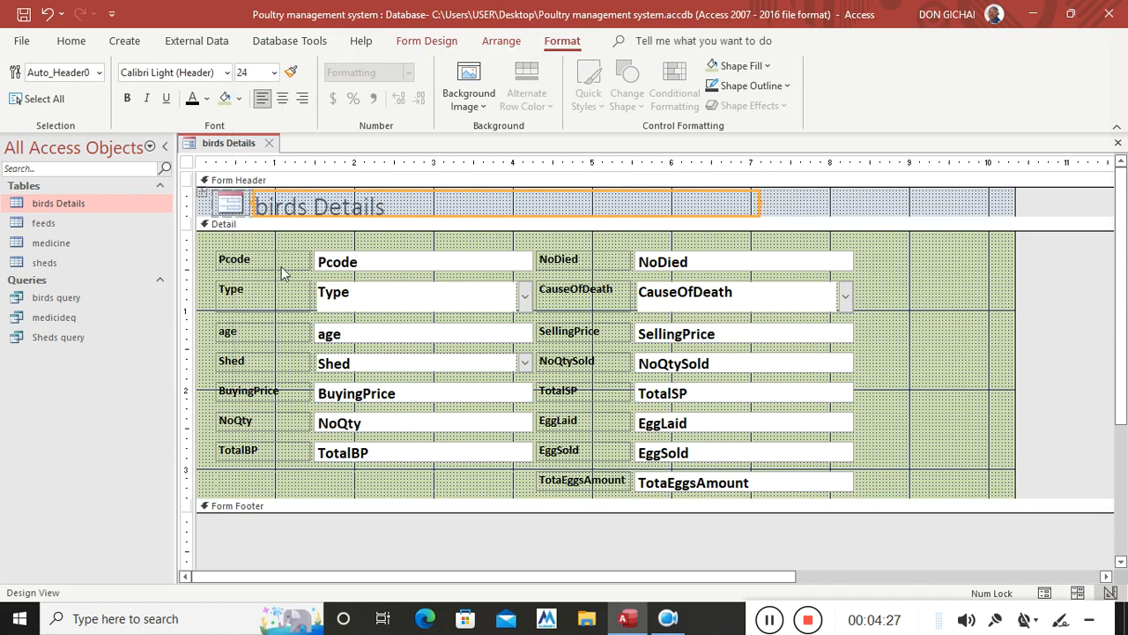
click(282, 98)
click(127, 97)
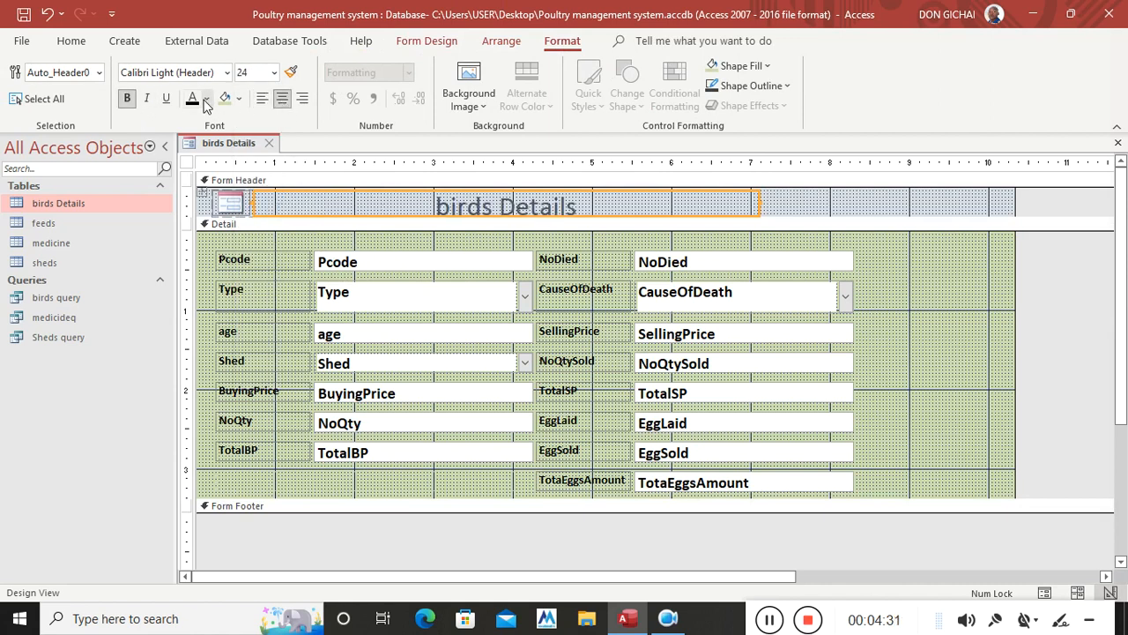
click(198, 99)
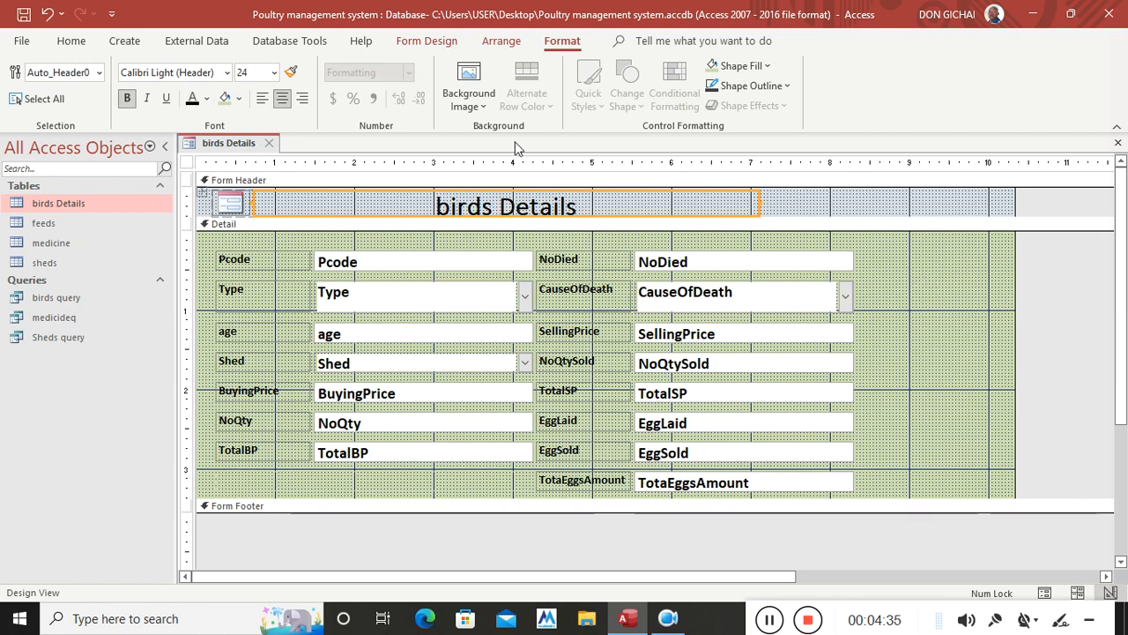
Add a command button beside the NoDied field that goes to the next record and shows the text Next Record
click(435, 42)
click(284, 83)
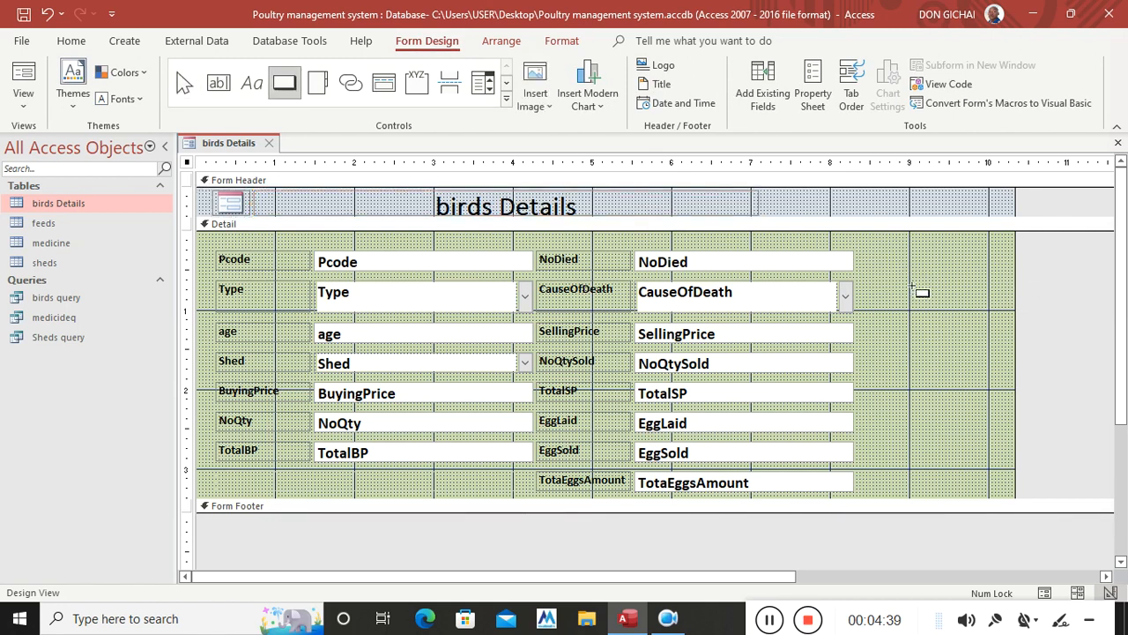
drag(884, 261, 970, 284)
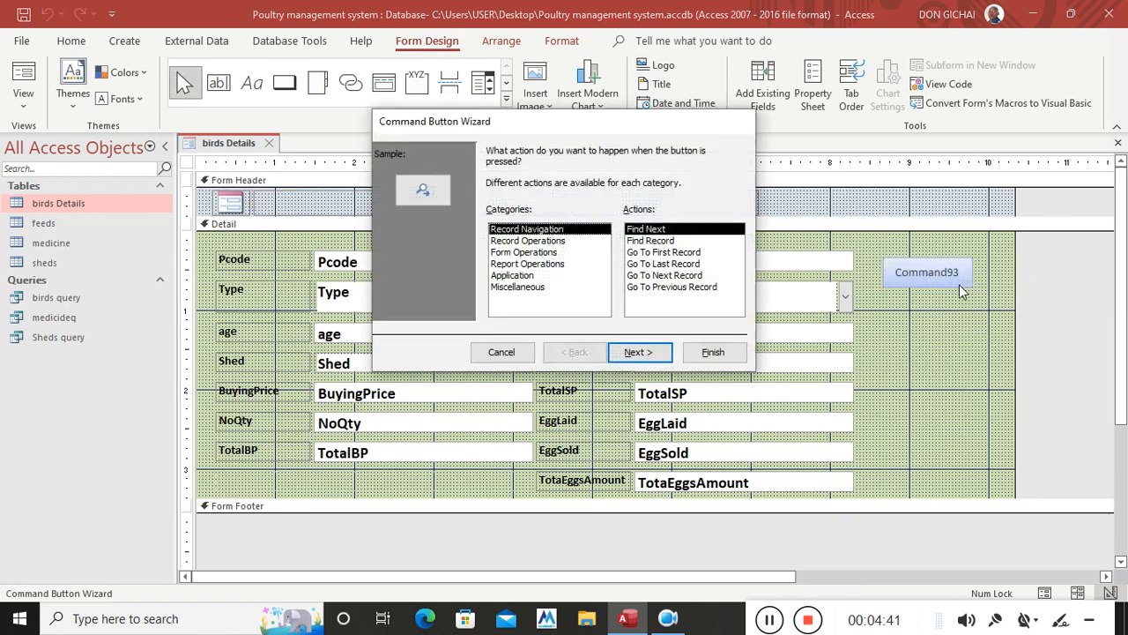
click(648, 276)
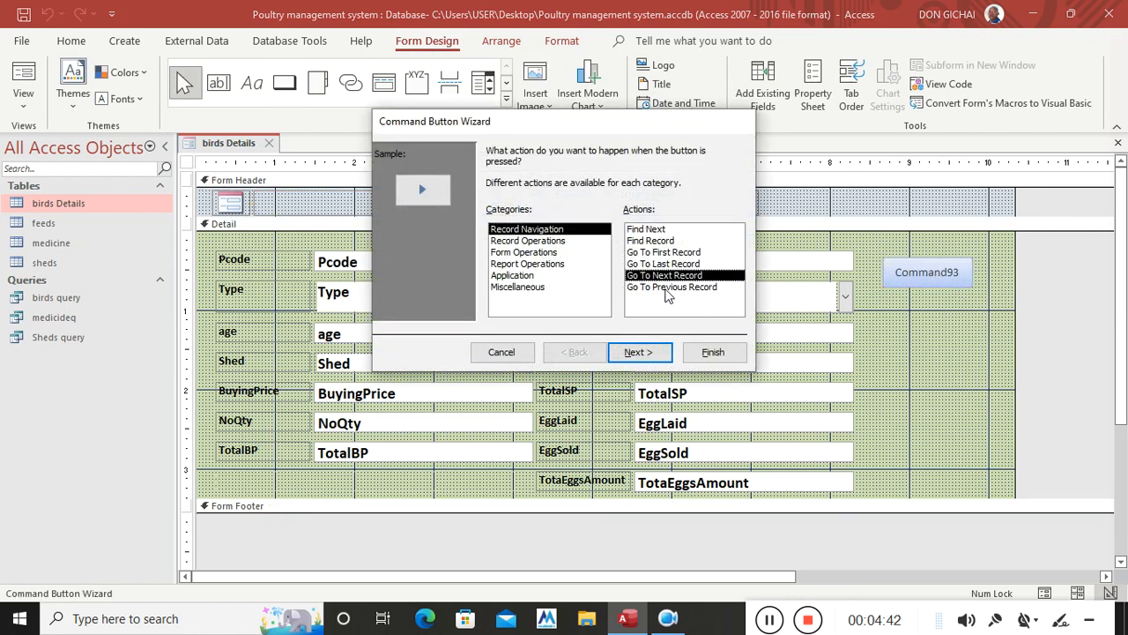
click(636, 352)
click(493, 217)
click(639, 352)
click(712, 352)
Add a Previous Record text button below Next Record that goes to the previous record, and widen Next Record to match it
click(284, 82)
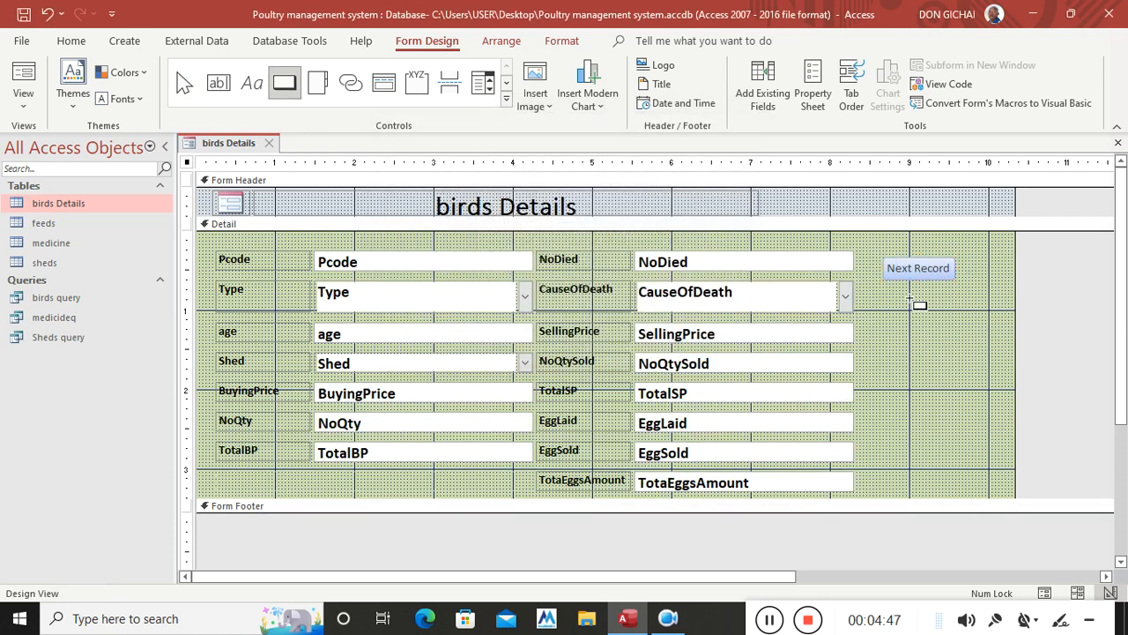
drag(884, 286, 959, 305)
click(683, 286)
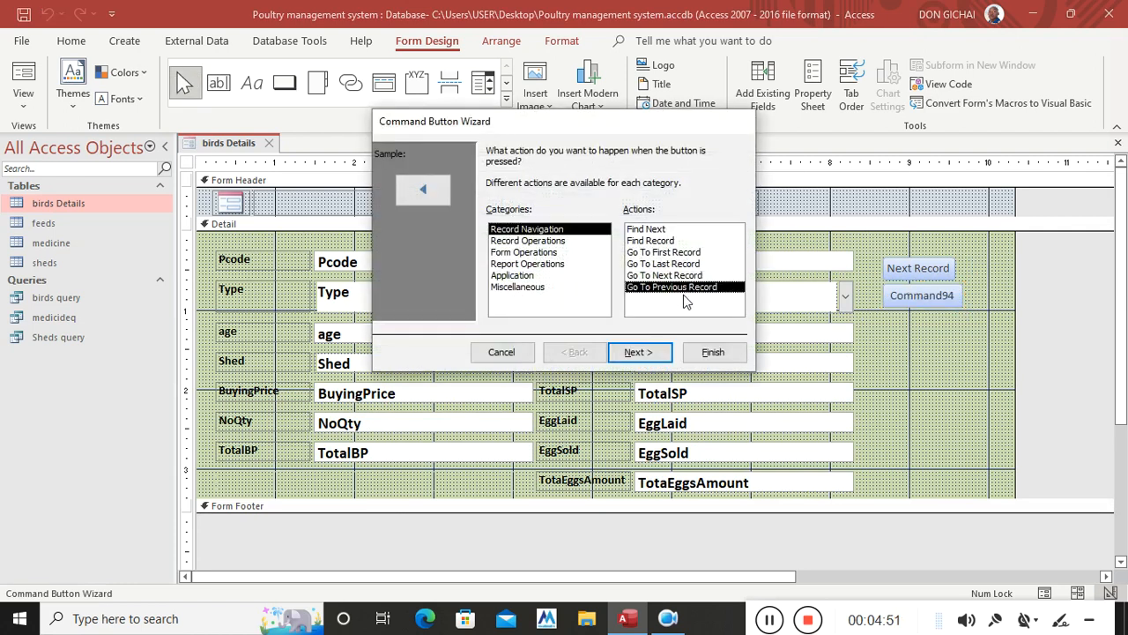
click(666, 352)
click(510, 217)
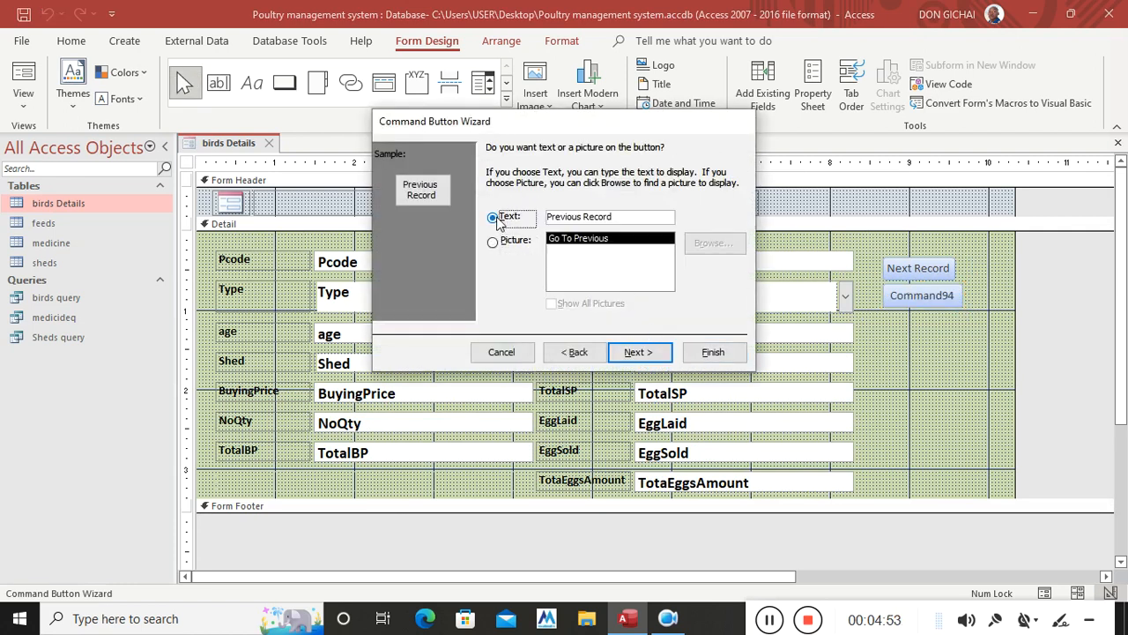
click(709, 352)
click(949, 272)
drag(955, 273, 971, 273)
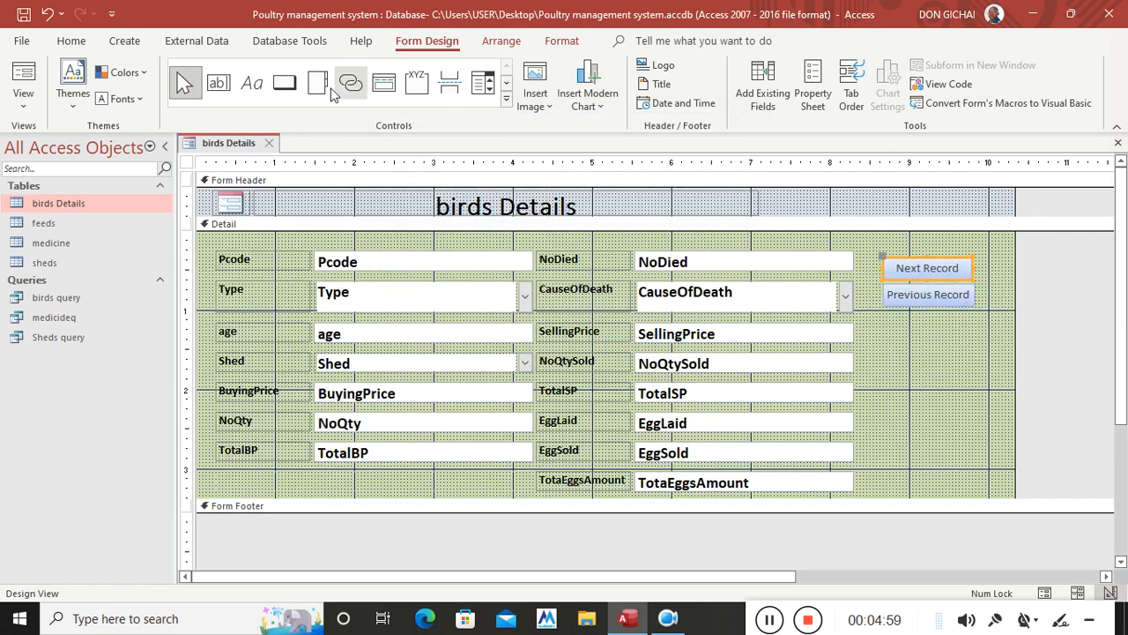
Add a command button below Previous Record that performs Add New Record and shows the text Add Record
click(284, 82)
mouse_move(885, 315)
mouse_down()
mouse_move(979, 353)
mouse_move(973, 347)
mouse_up()
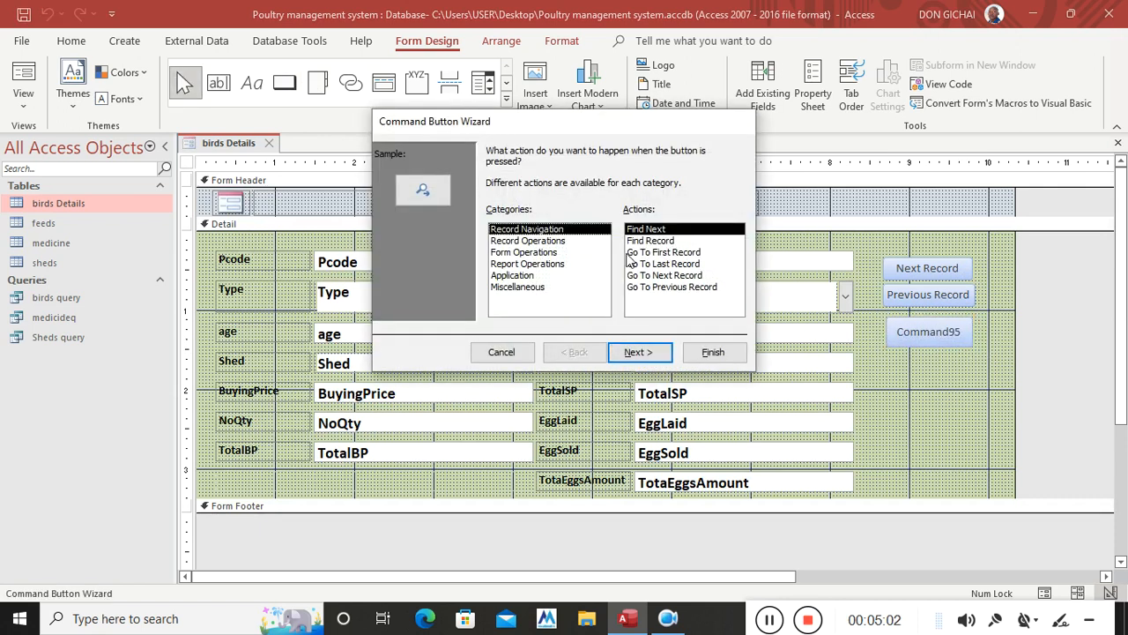
click(527, 253)
click(529, 240)
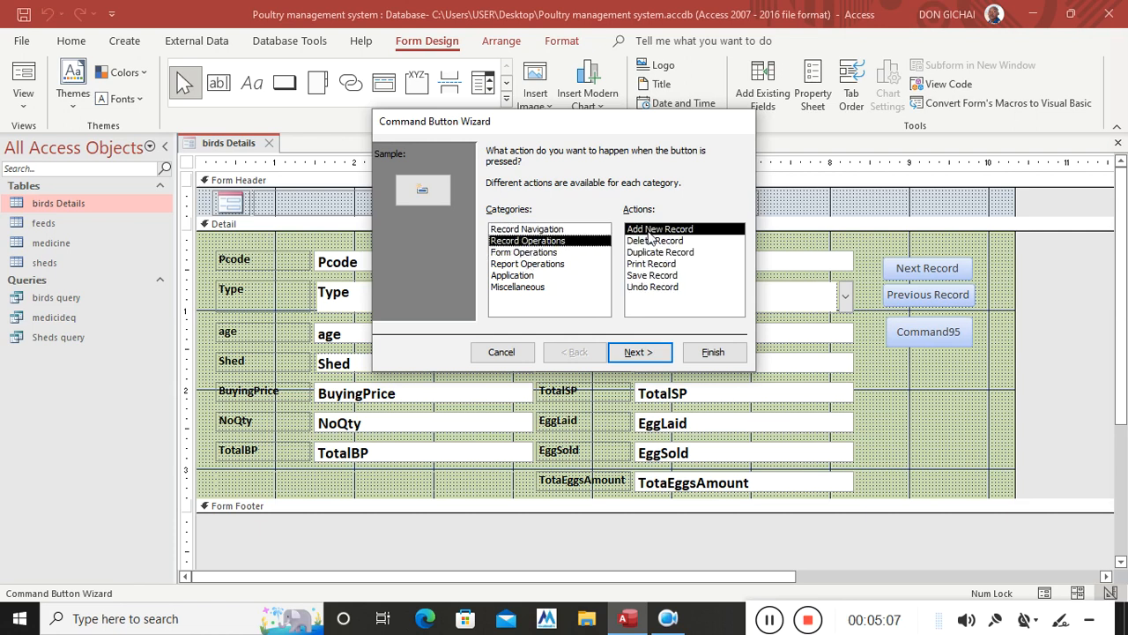
click(638, 351)
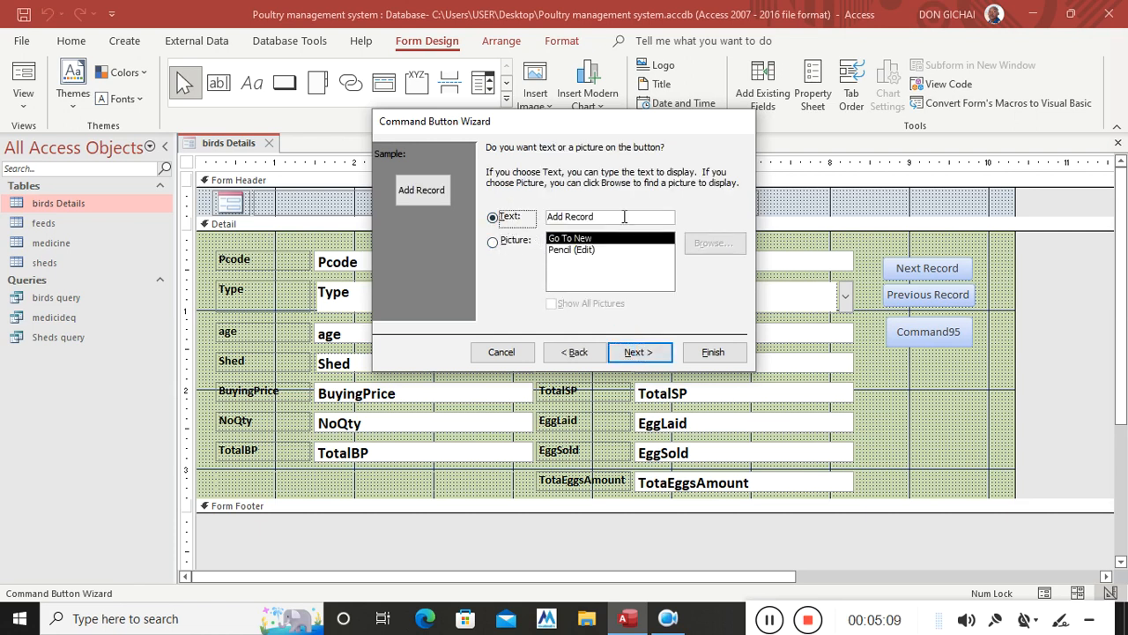
click(638, 351)
click(713, 351)
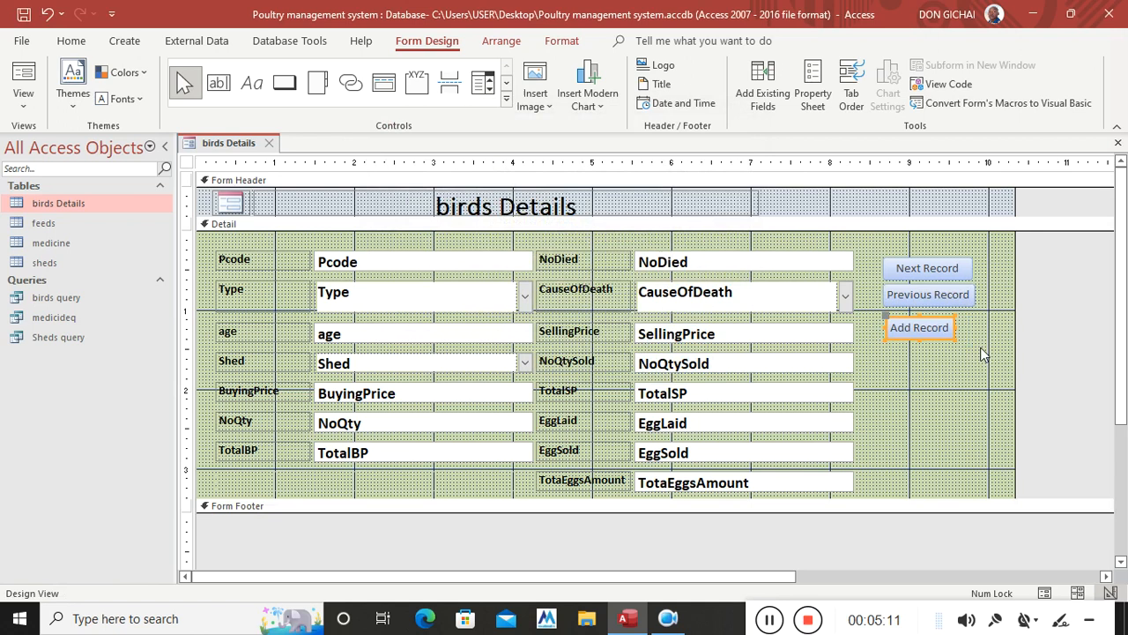
Widen the Add Record button to about 1.2 inches and change its caption to Add Bird
drag(956, 328, 980, 331)
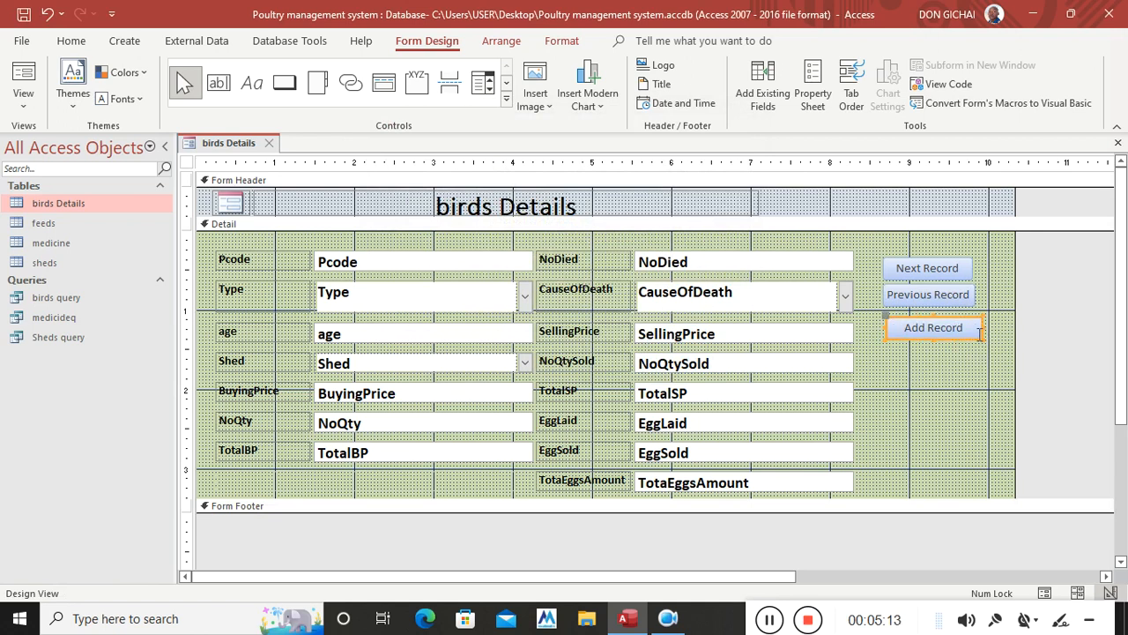
click(964, 328)
key(BackSpace)
key(BackSpace)
key(BackSpace)
key(BackSpace)
key(BackSpace)
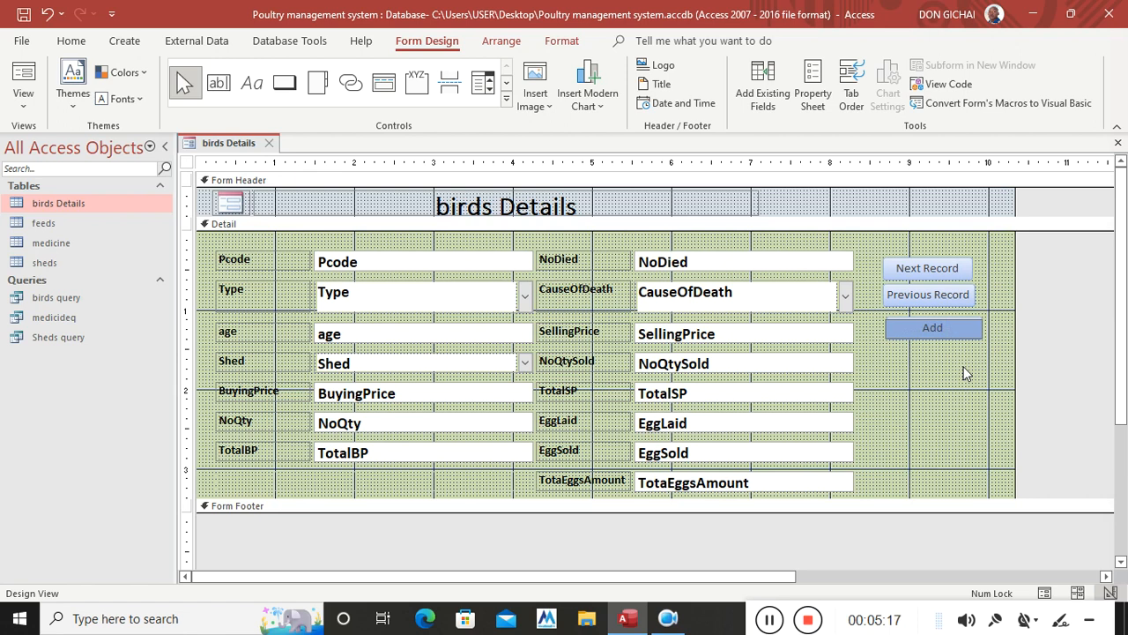
text(Bird)
click(965, 372)
Format the three command buttons with a black fill and bold white text
drag(958, 379, 917, 254)
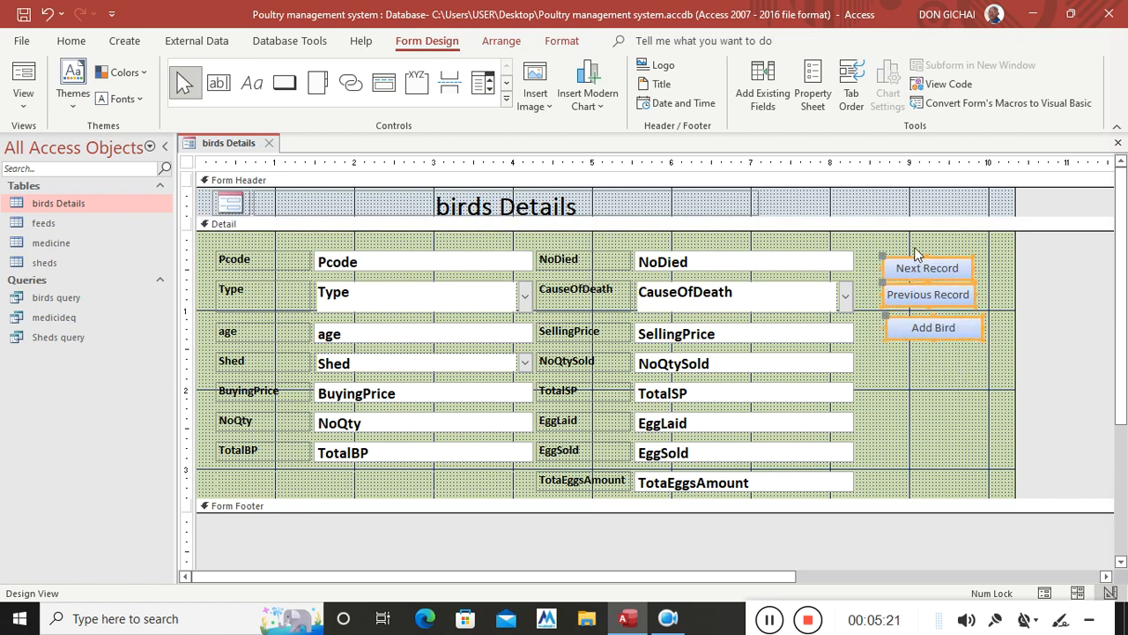
click(561, 40)
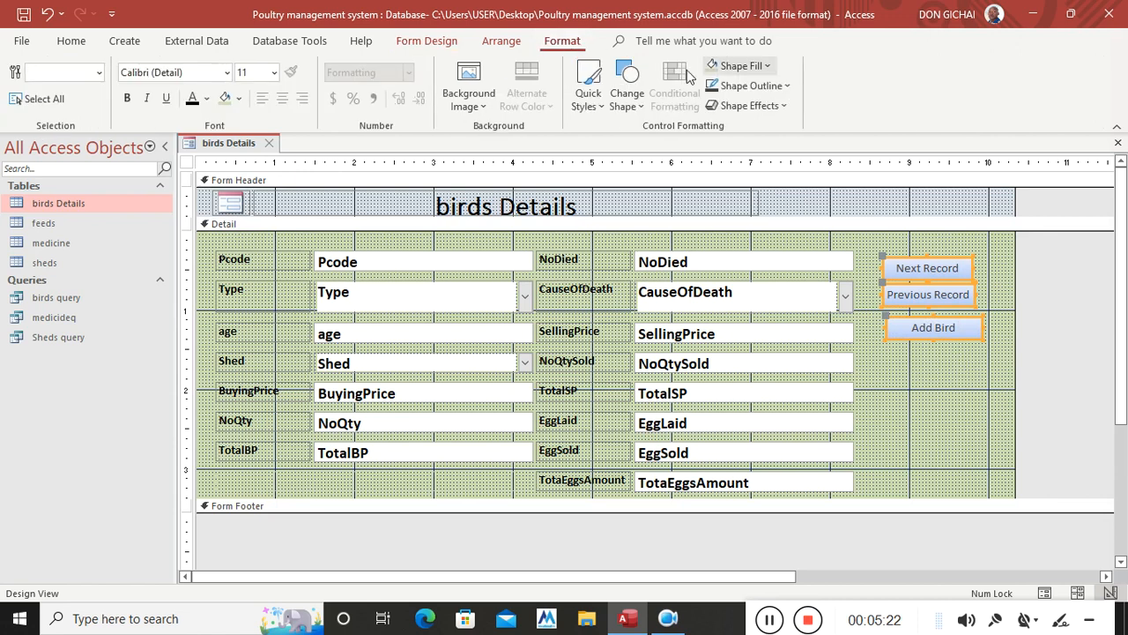
click(763, 66)
click(725, 135)
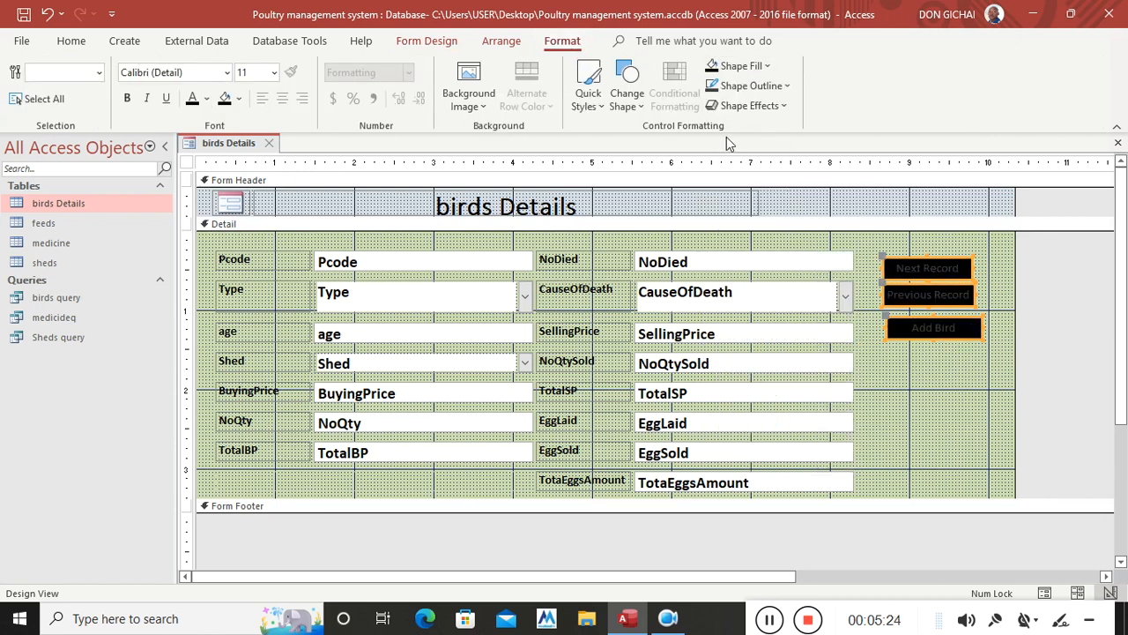
click(207, 99)
click(193, 167)
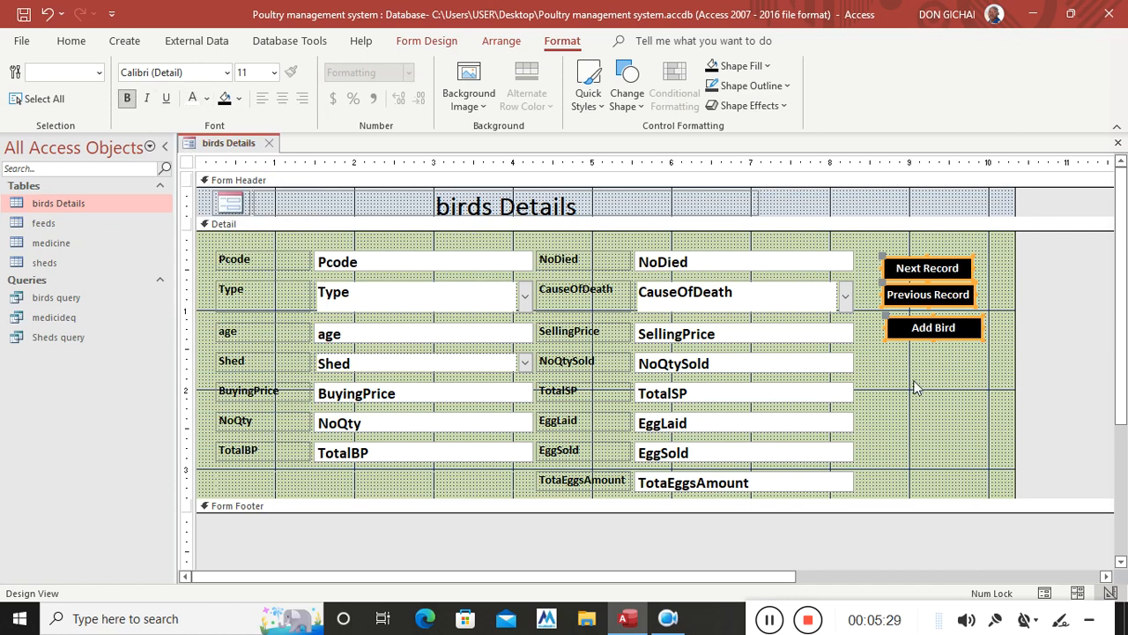
Shift the Add Bird button slightly left to line it up with the buttons above it
click(950, 365)
click(942, 337)
click(949, 372)
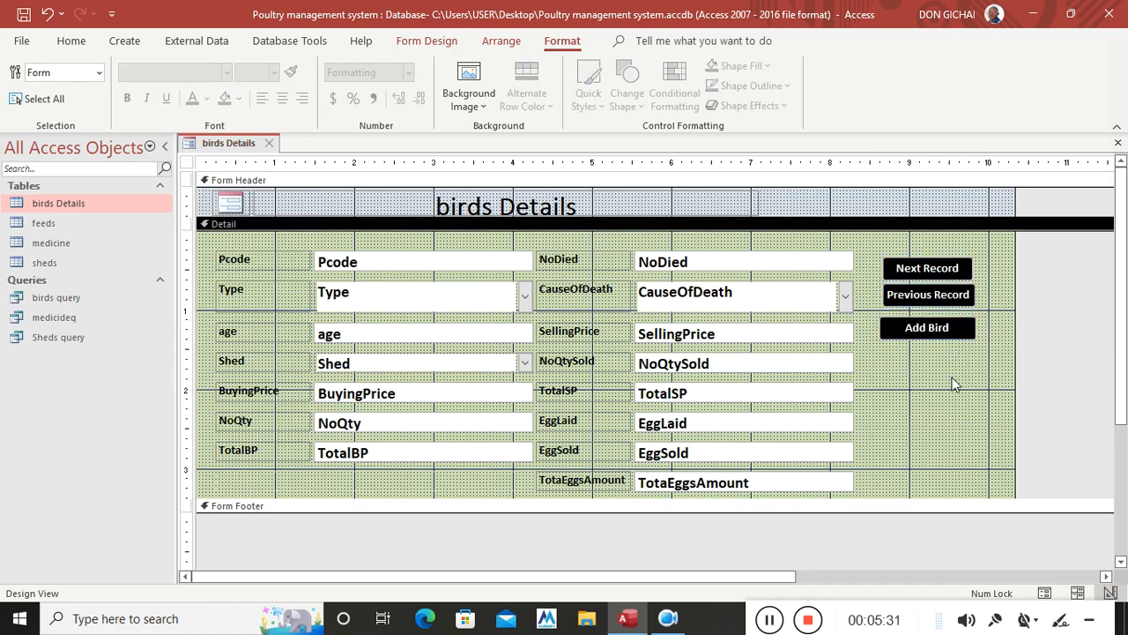
Search Windows for the close button code document and open it in Notepad
click(204, 617)
text(c)
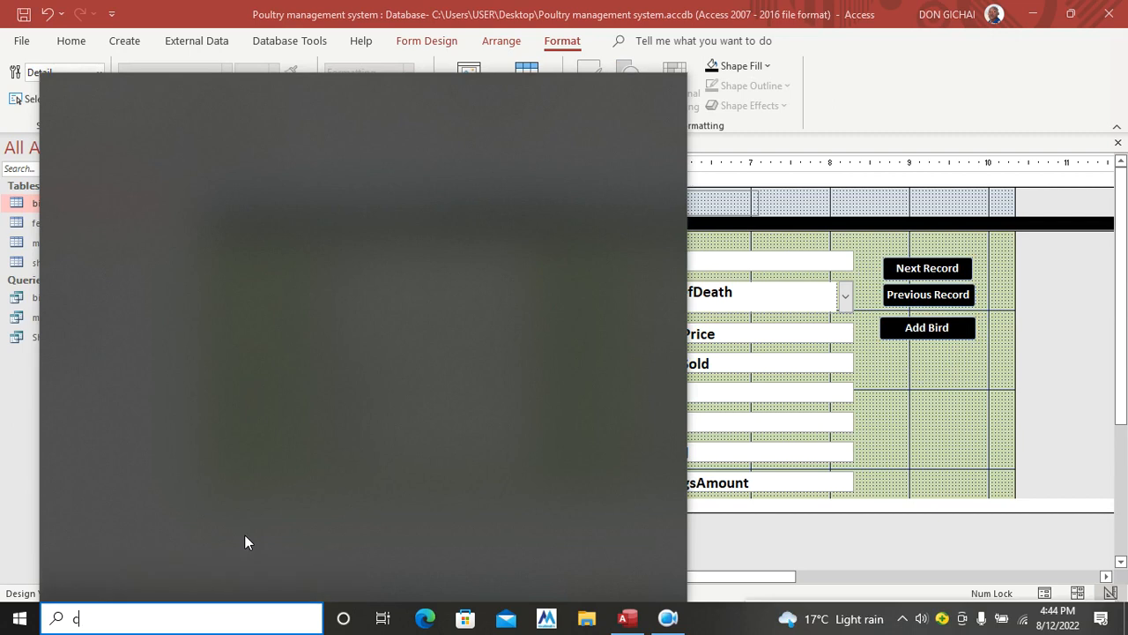
text(lose)
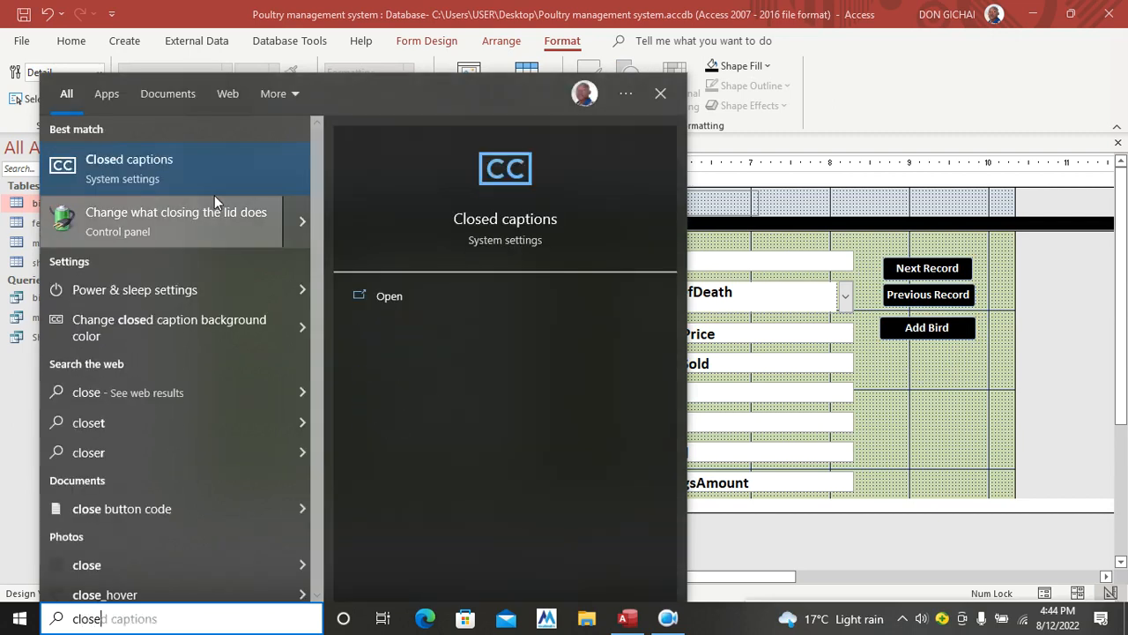
click(144, 509)
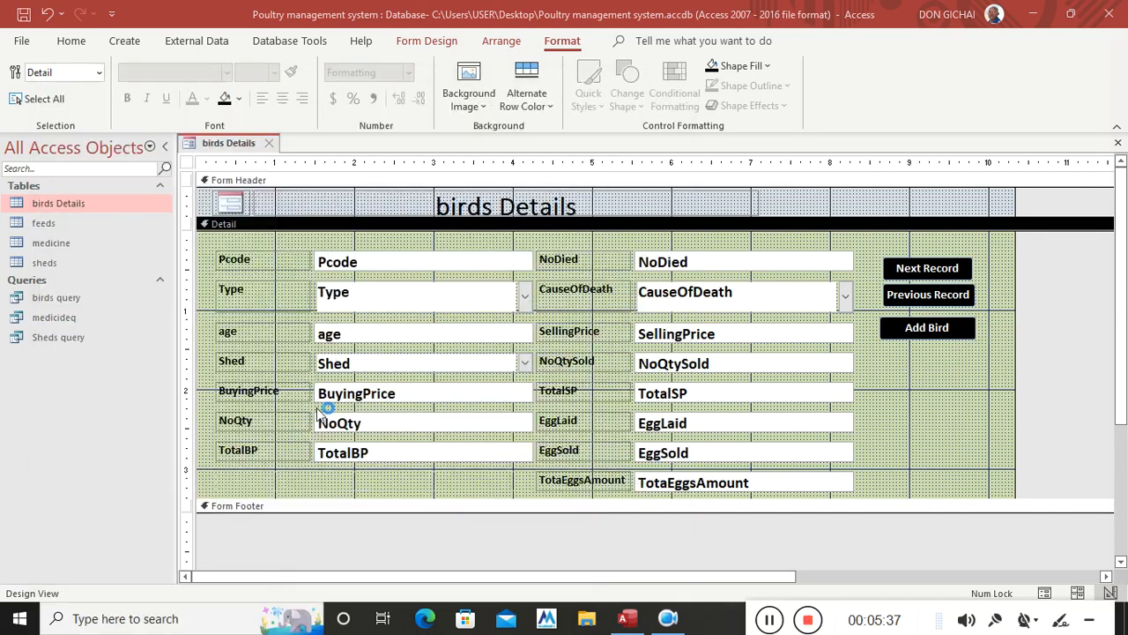
click(869, 119)
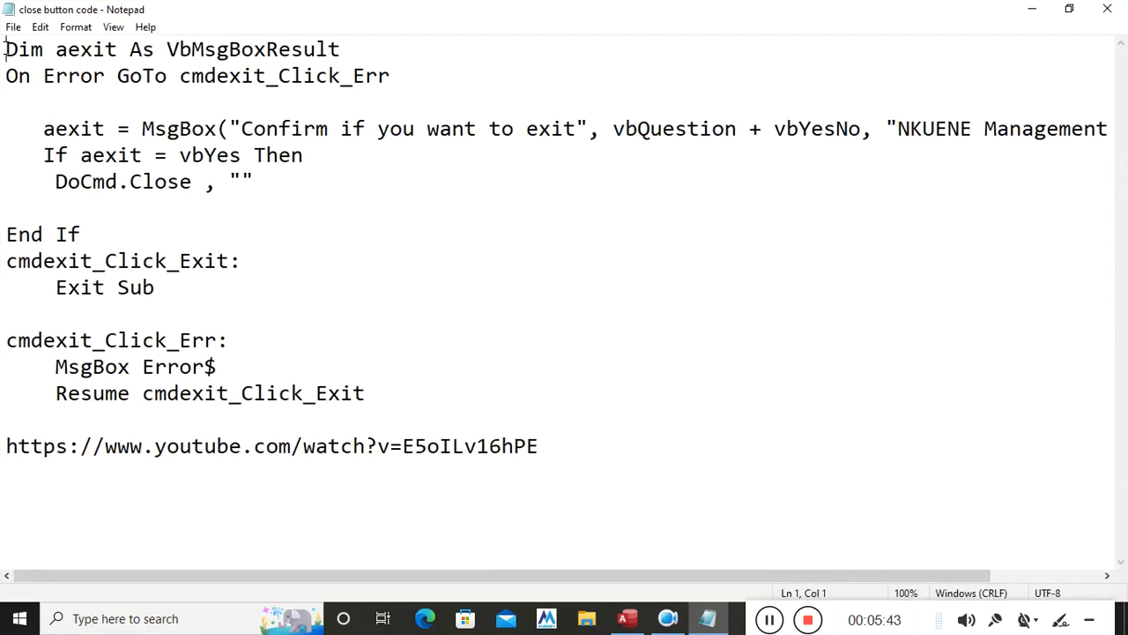
Copy the exit confirmation code from Dim aexit through Resume cmdexit_Click_Exit, and close the text file
drag(5, 49, 404, 388)
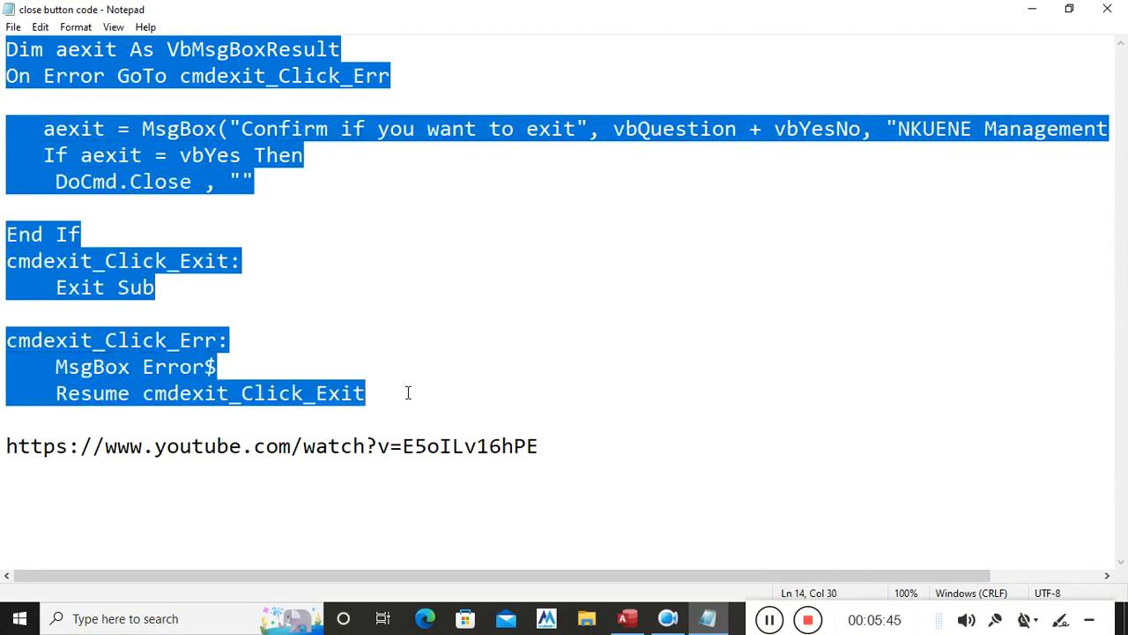
right_click(136, 261)
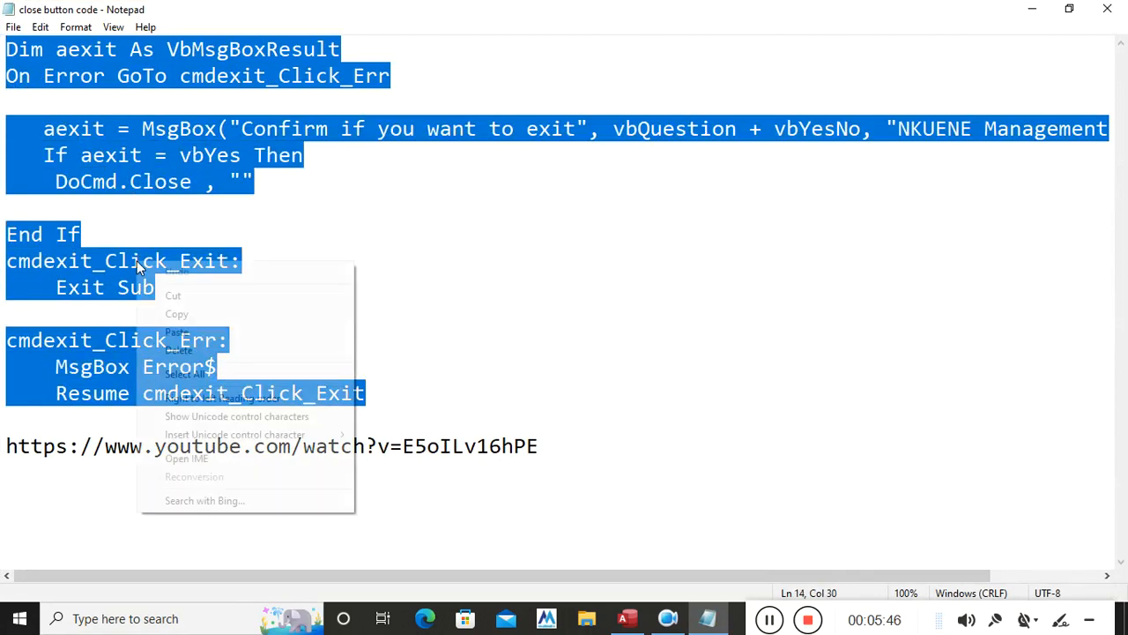
click(216, 315)
click(1108, 10)
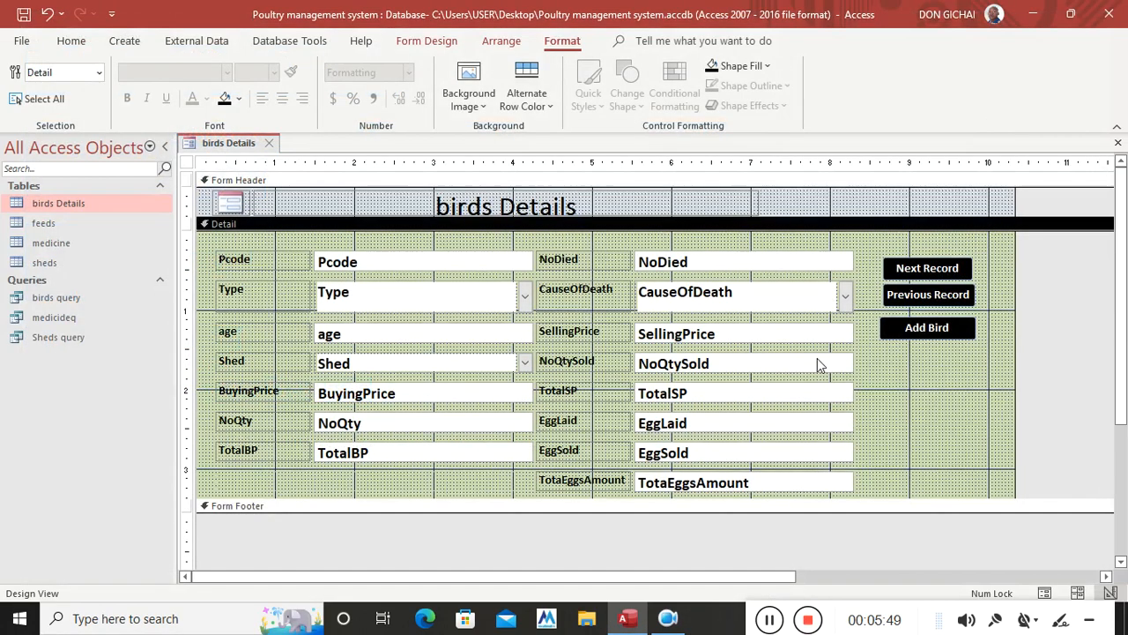
Draw a toggle button about 1.2 by 0.6 inches below Add Bird and caption it CLOSE
click(426, 40)
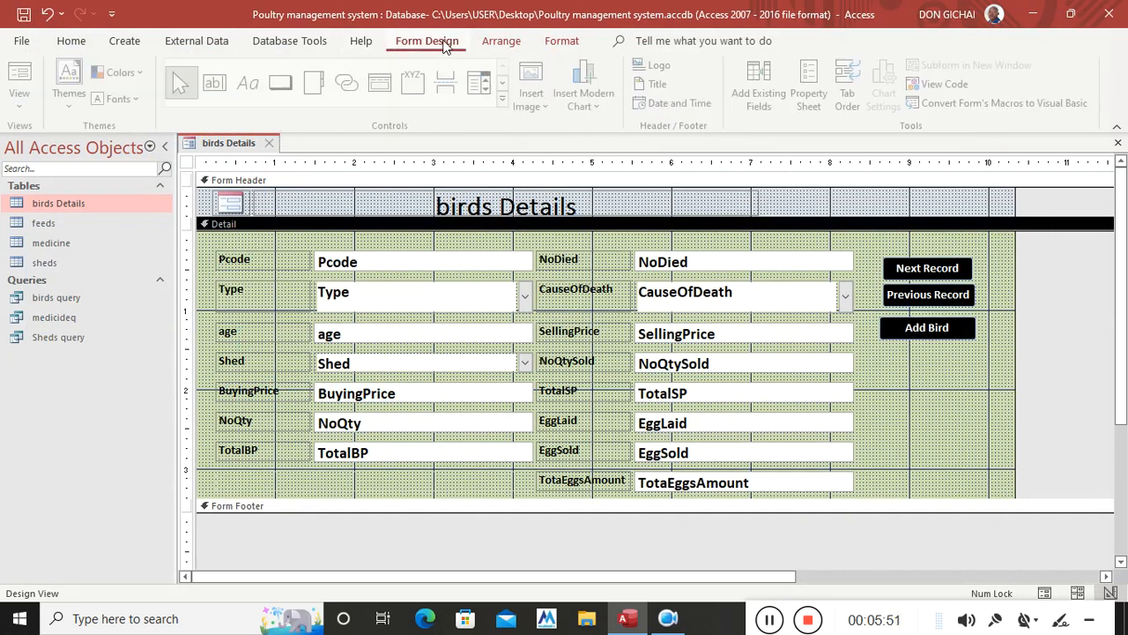
click(506, 104)
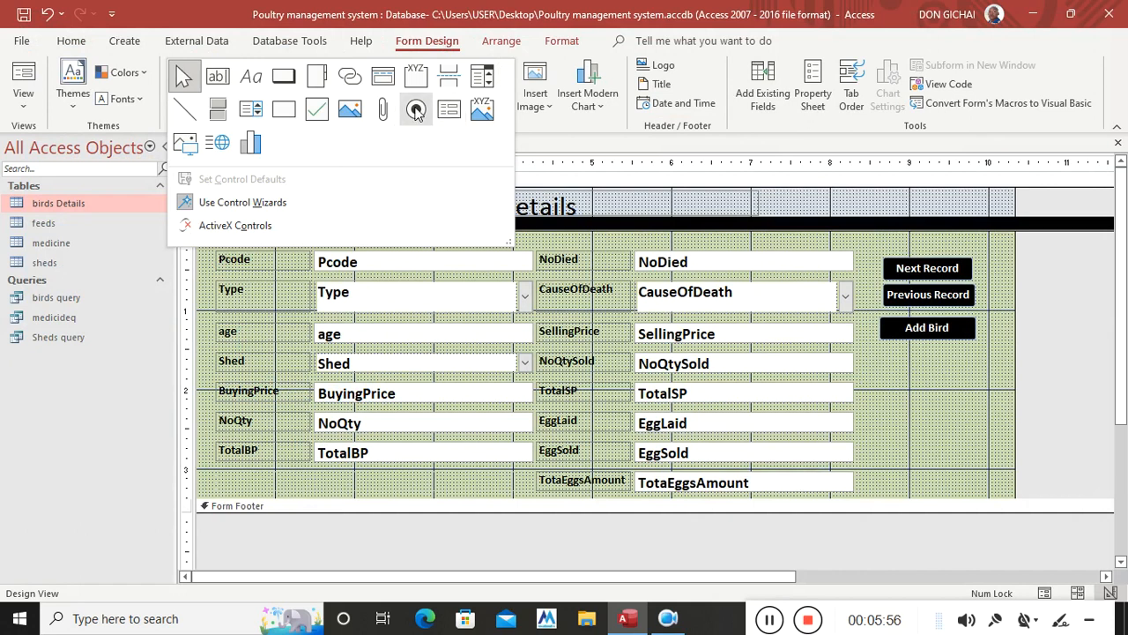
click(217, 108)
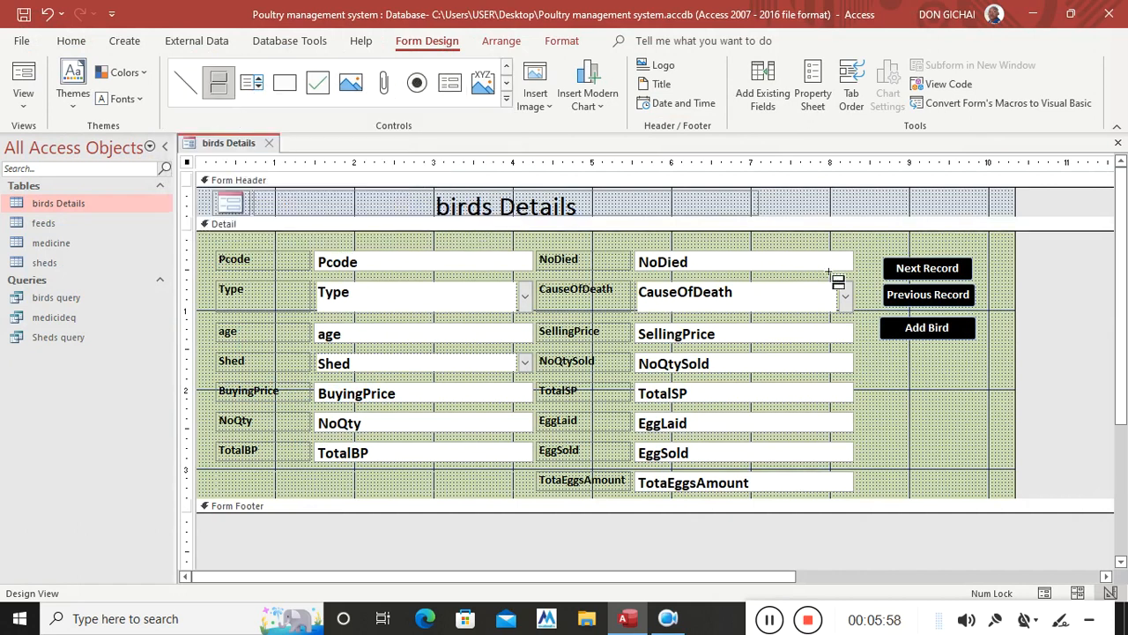
mouse_move(888, 362)
mouse_down()
mouse_move(978, 421)
mouse_move(980, 409)
mouse_up()
click(931, 394)
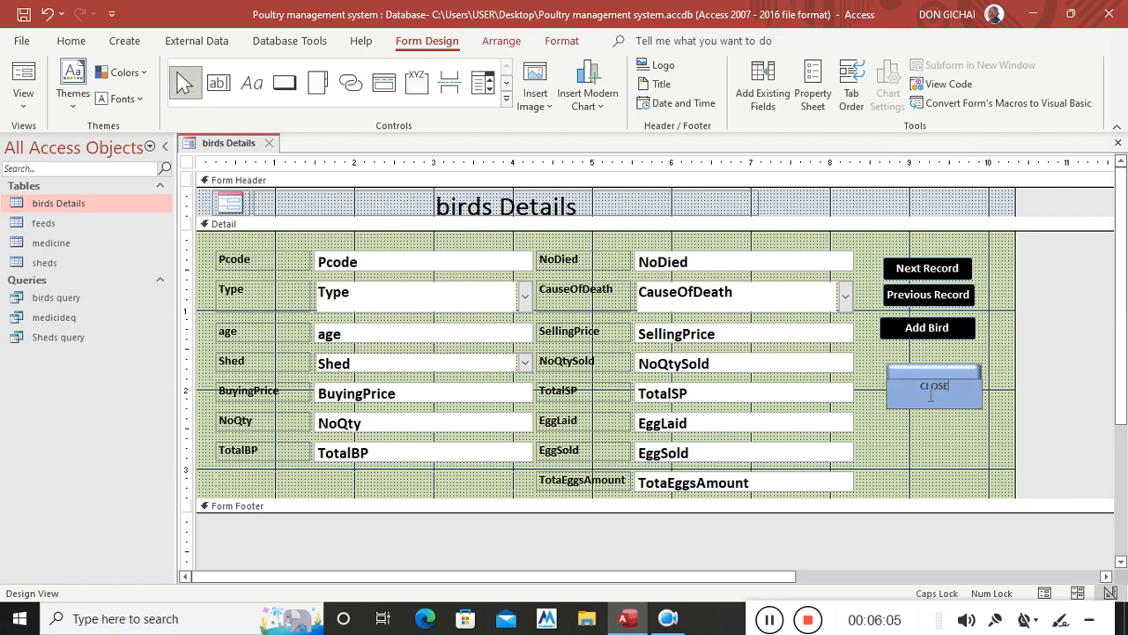
click(937, 442)
Assign an event procedure to the CLOSE button's On Click event and open it in the code editor
click(941, 401)
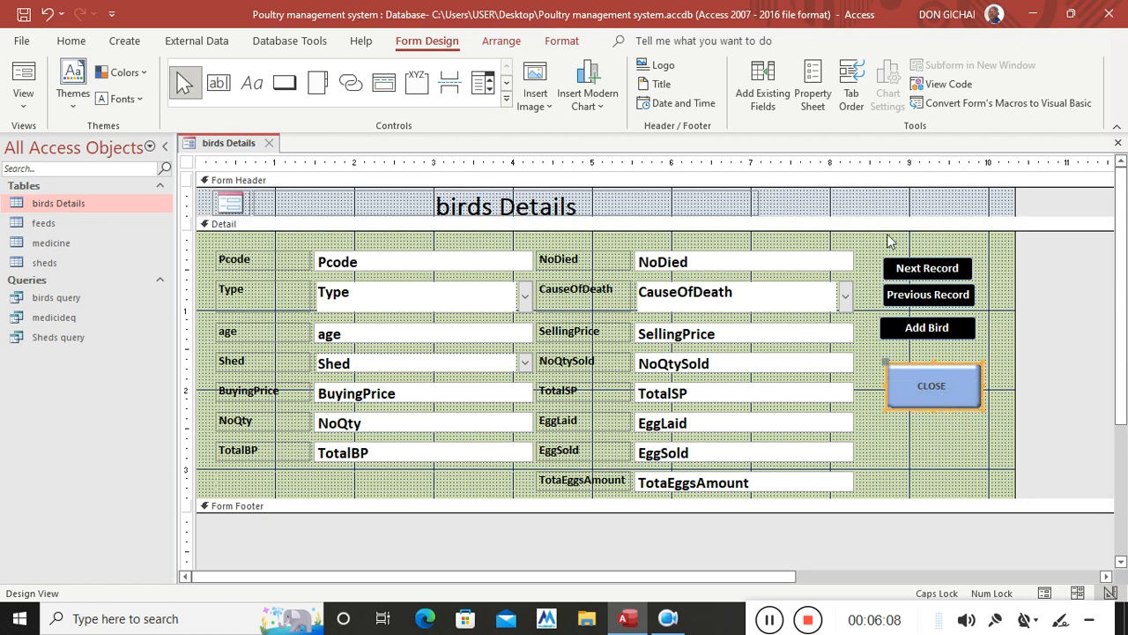
click(813, 88)
click(947, 227)
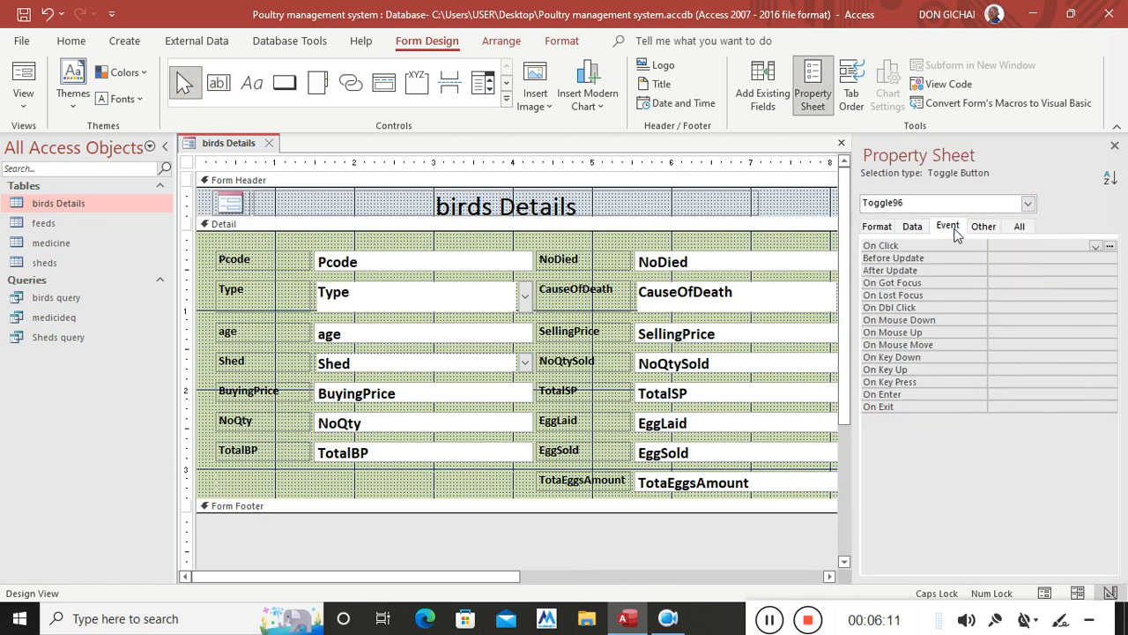
click(1097, 249)
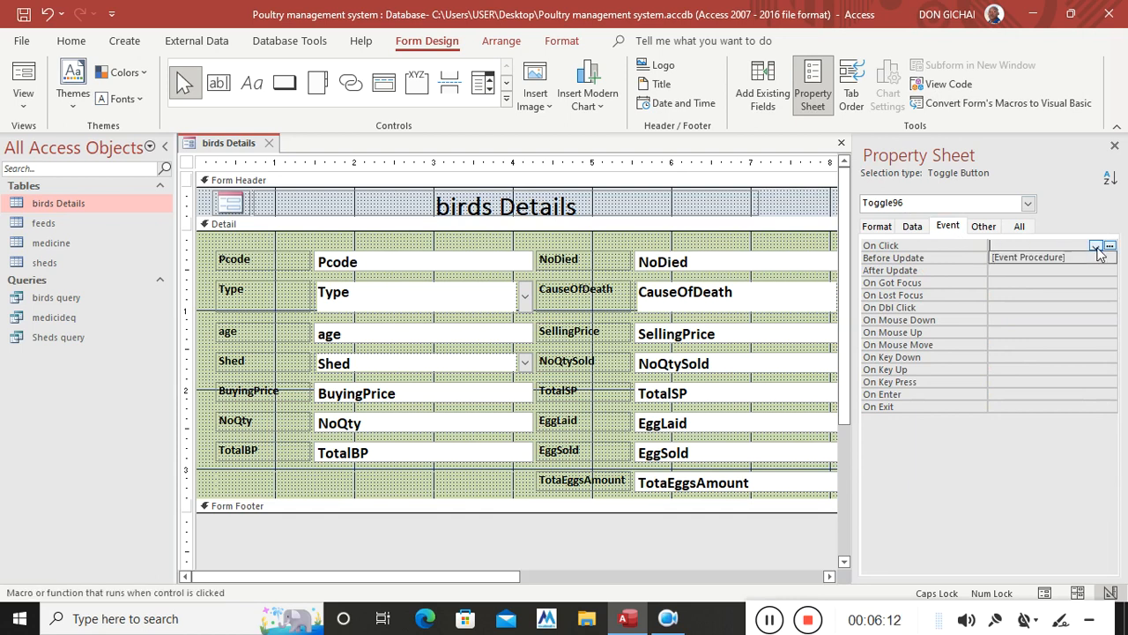
click(1068, 256)
click(1110, 245)
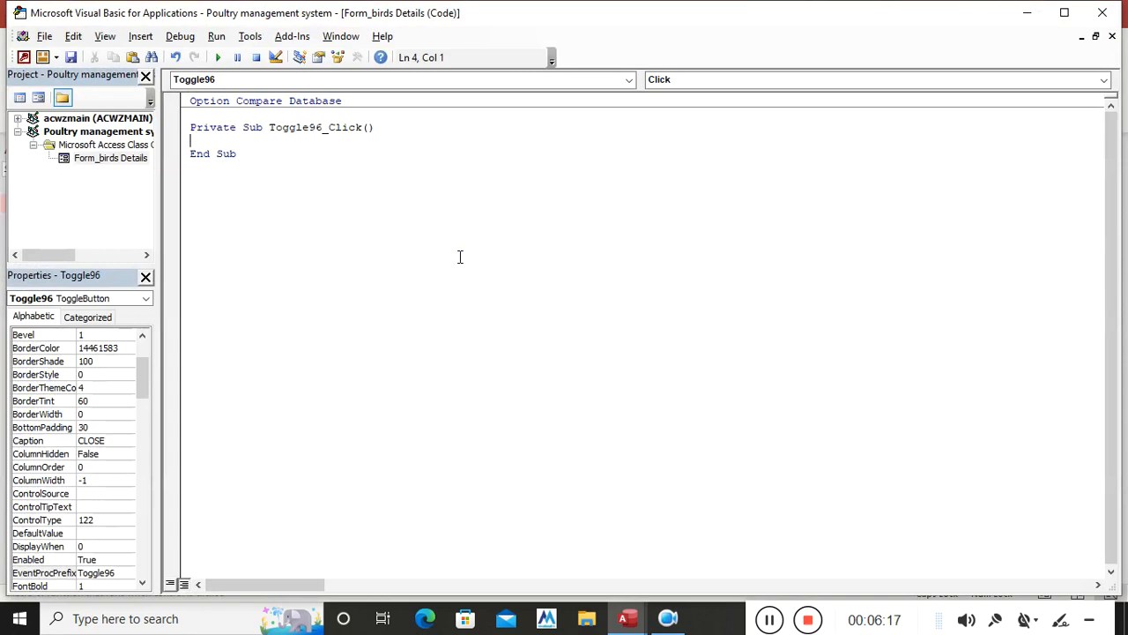
Paste the copied exit confirmation code into the CLOSE button's click procedure and change NKUENE in the message title to Poultry
key(ctrl+v)
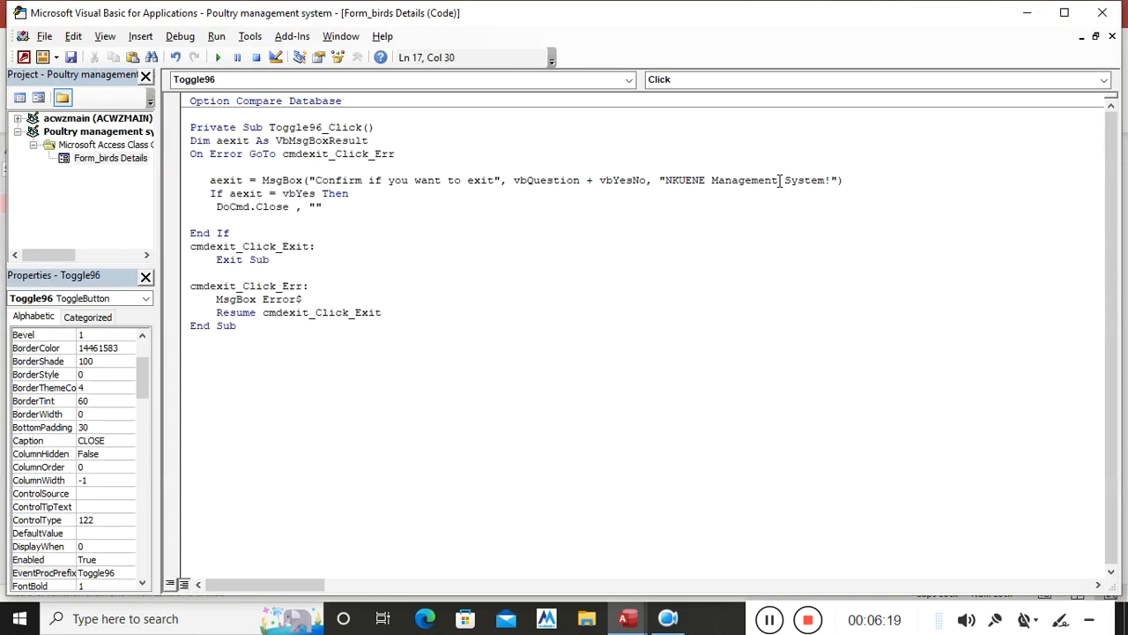
drag(712, 180, 664, 179)
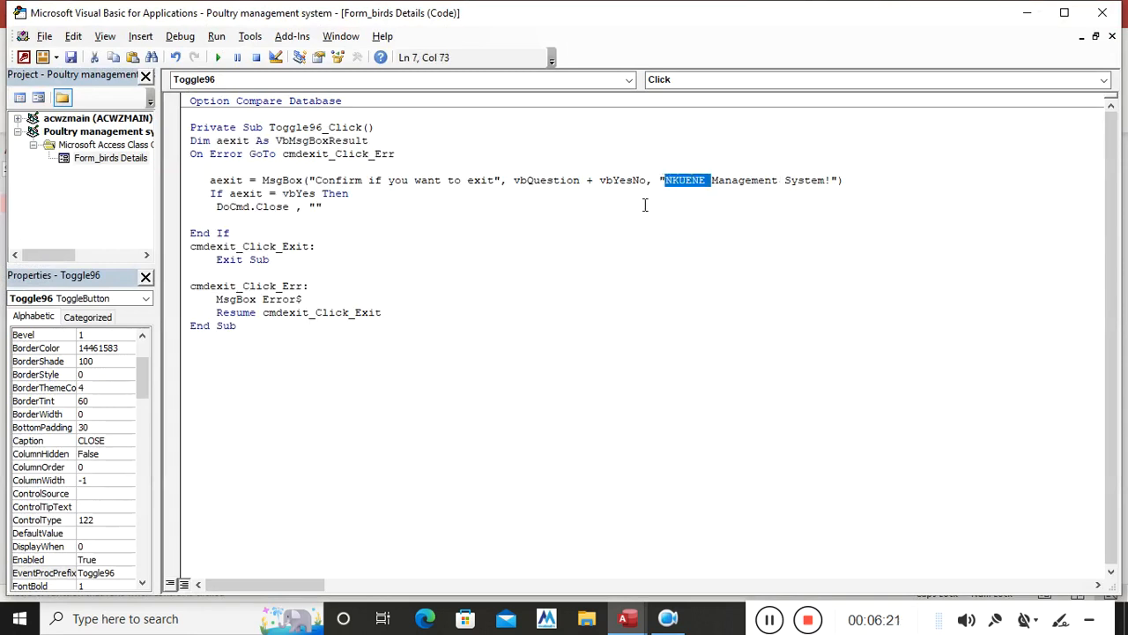
text(Poultyr)
key(BackSpace)
key(BackSpace)
key(BackSpace)
text(ry)
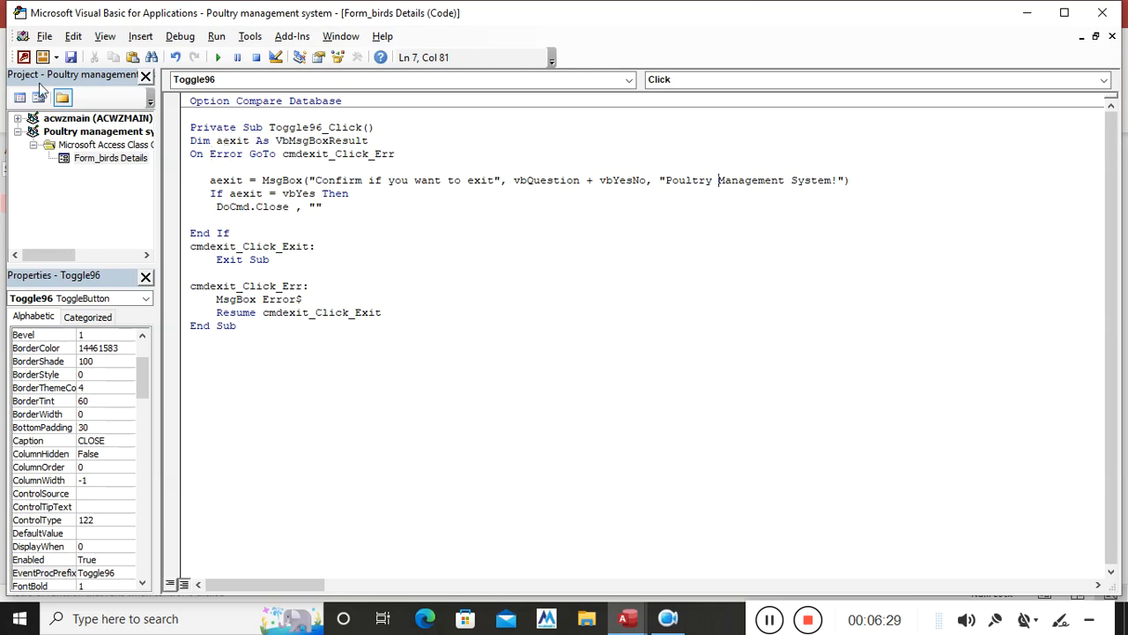
Save the form as birds Details and close the code editor
click(70, 57)
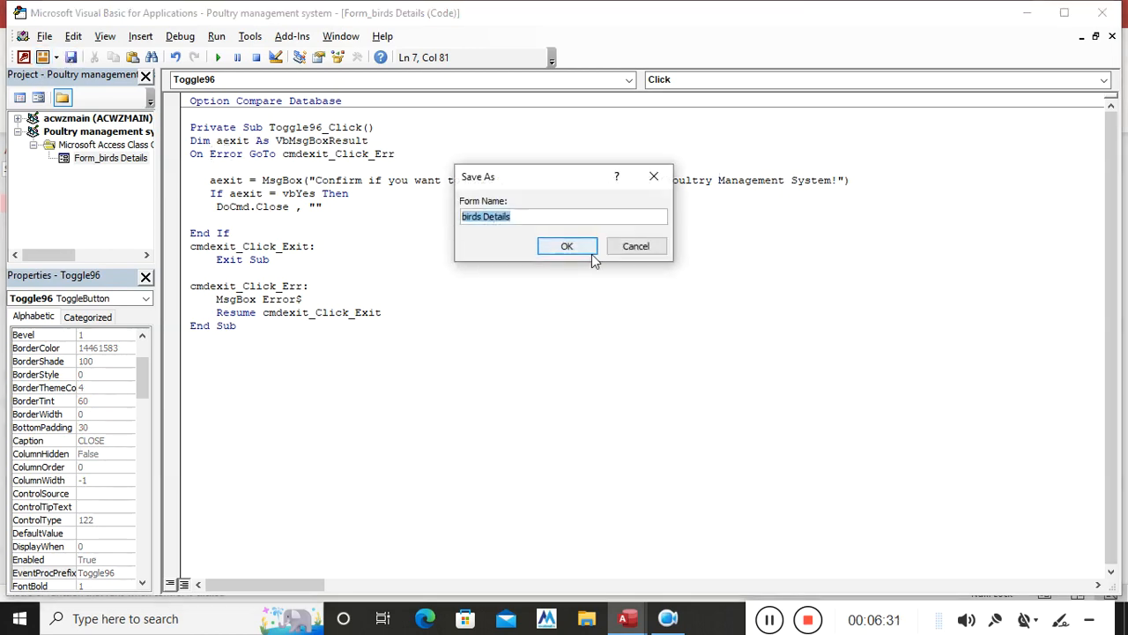
click(591, 253)
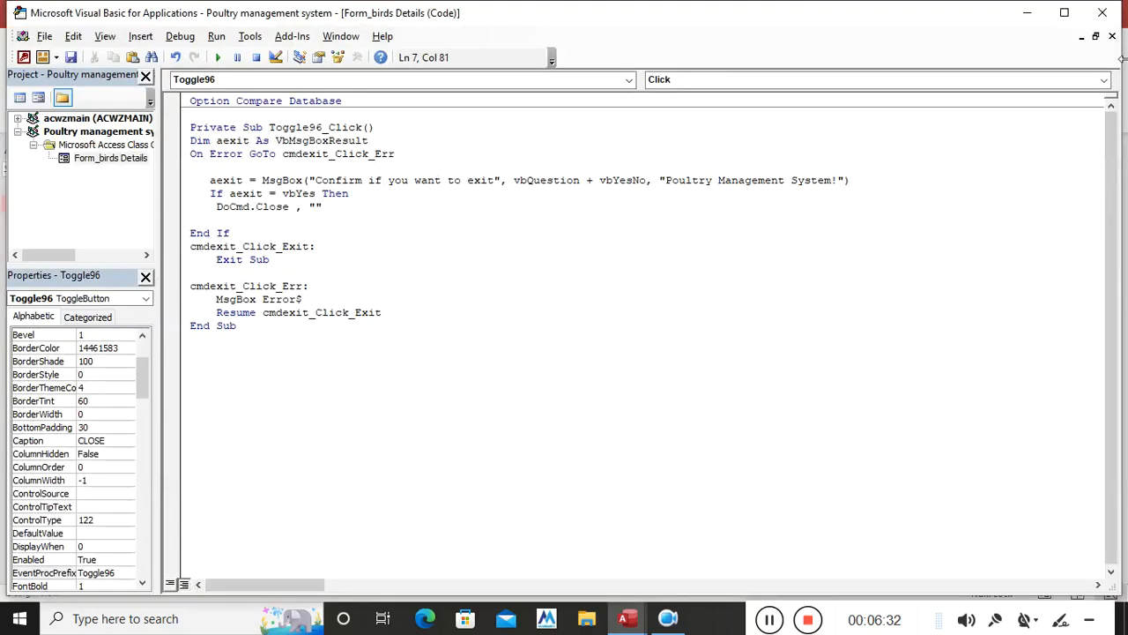
click(1101, 12)
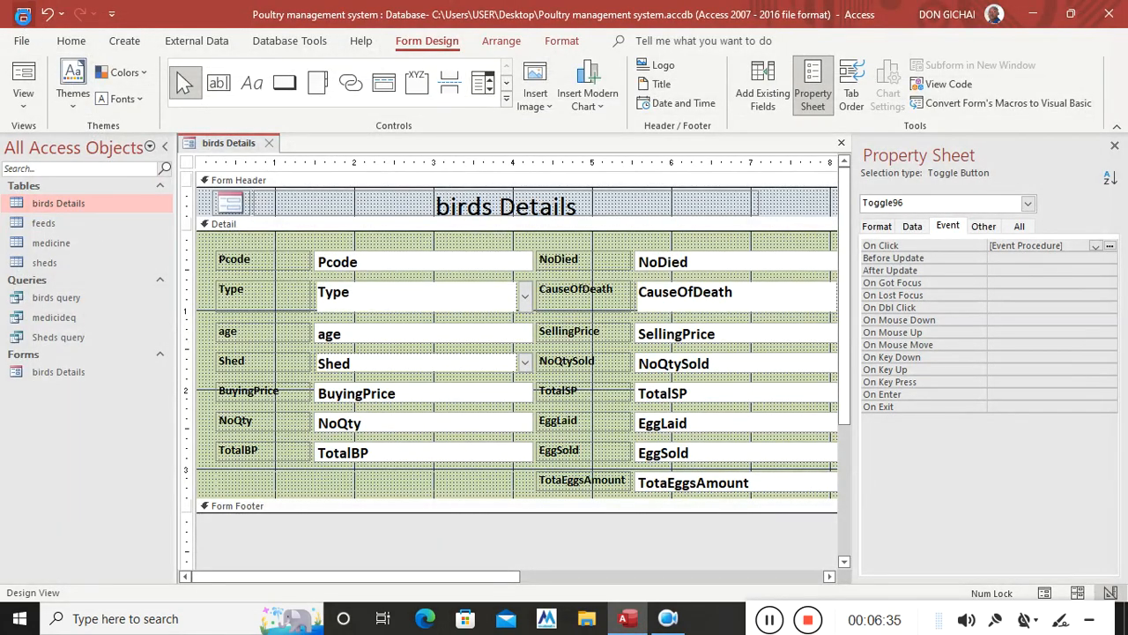
Test the CLOSE button in Form View, declining the exit confirmation once and then accepting it
click(23, 72)
click(931, 345)
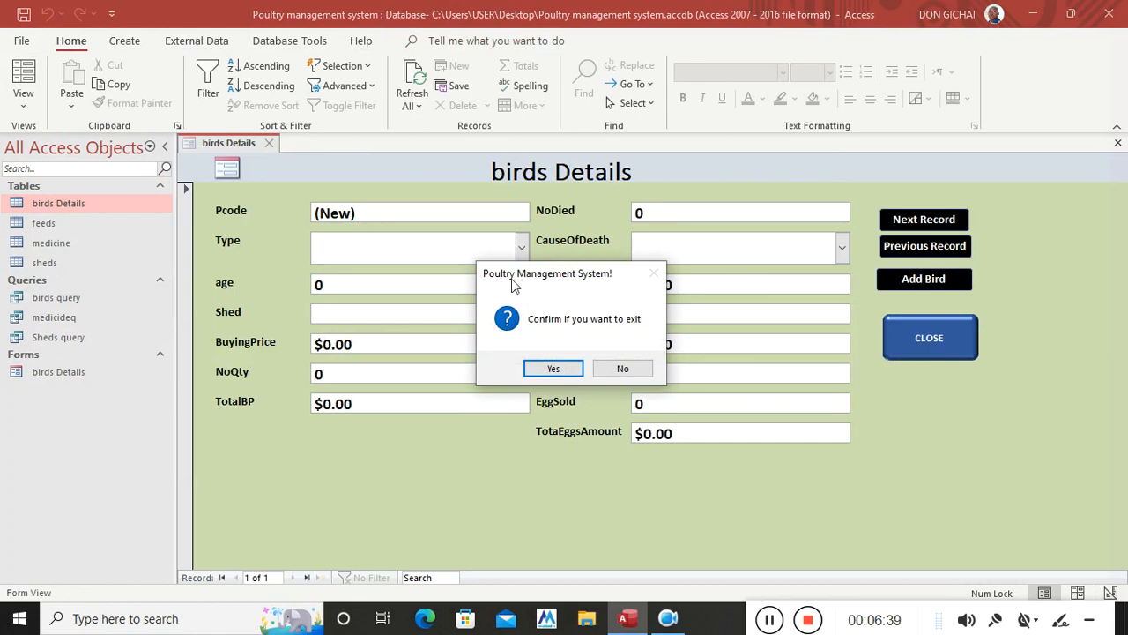
drag(514, 283, 528, 299)
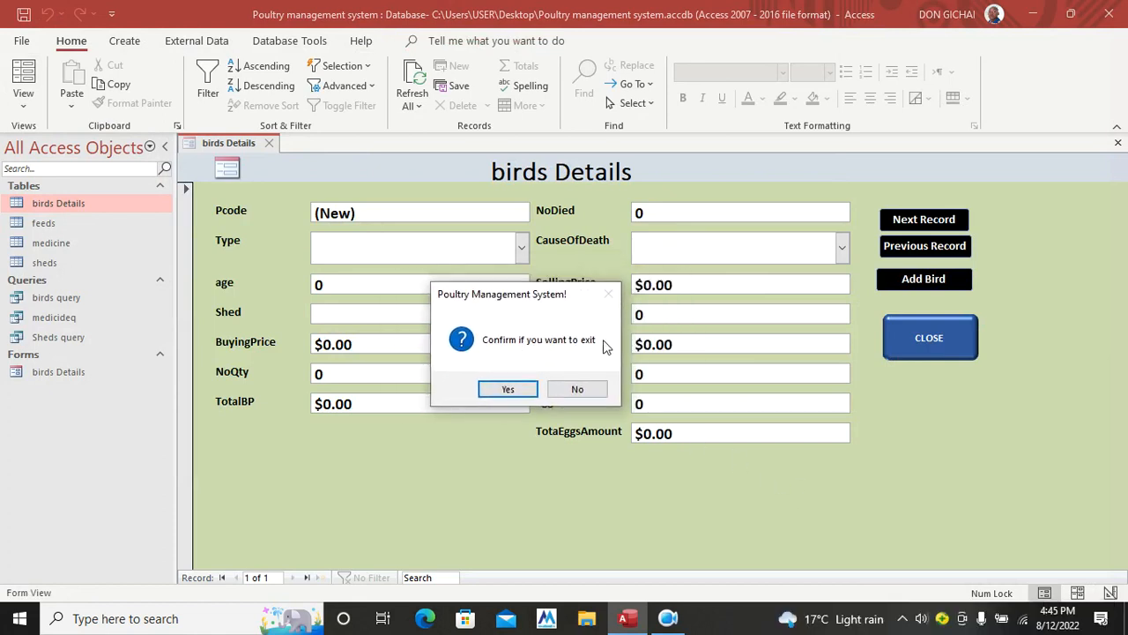
click(576, 388)
click(932, 342)
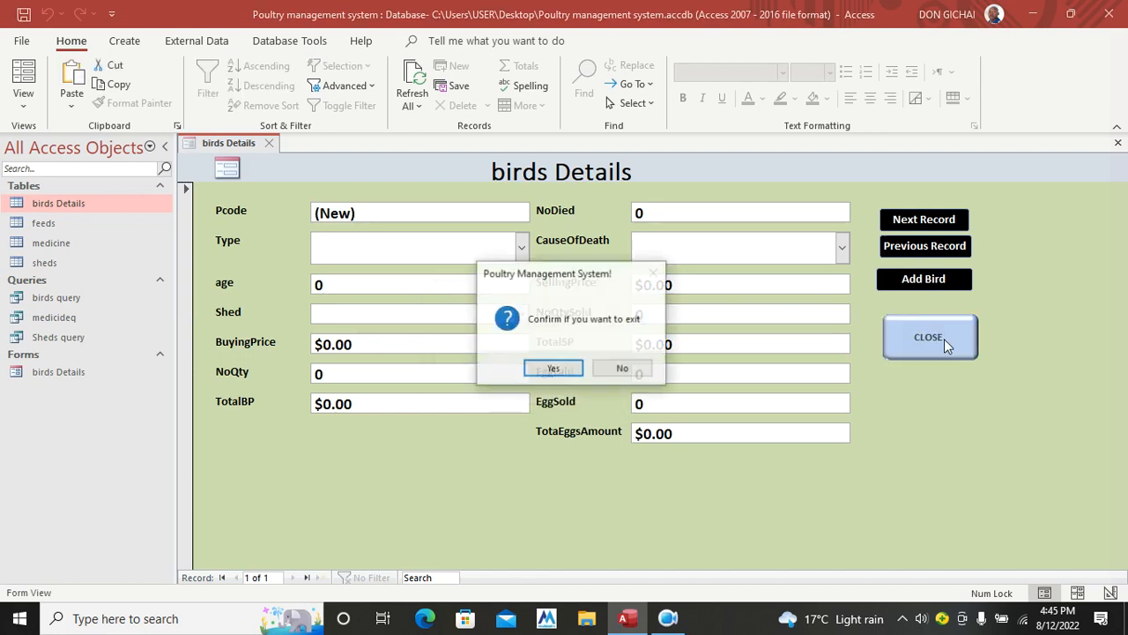
click(557, 372)
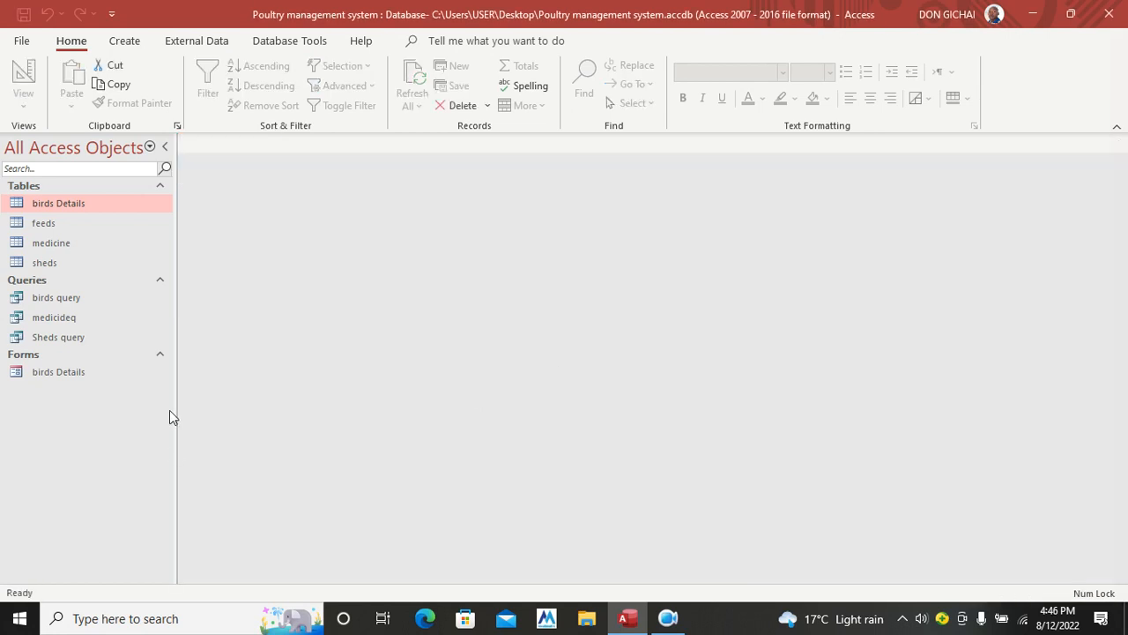
Reopen the birds Details form and switch it to Design View
double_click(83, 378)
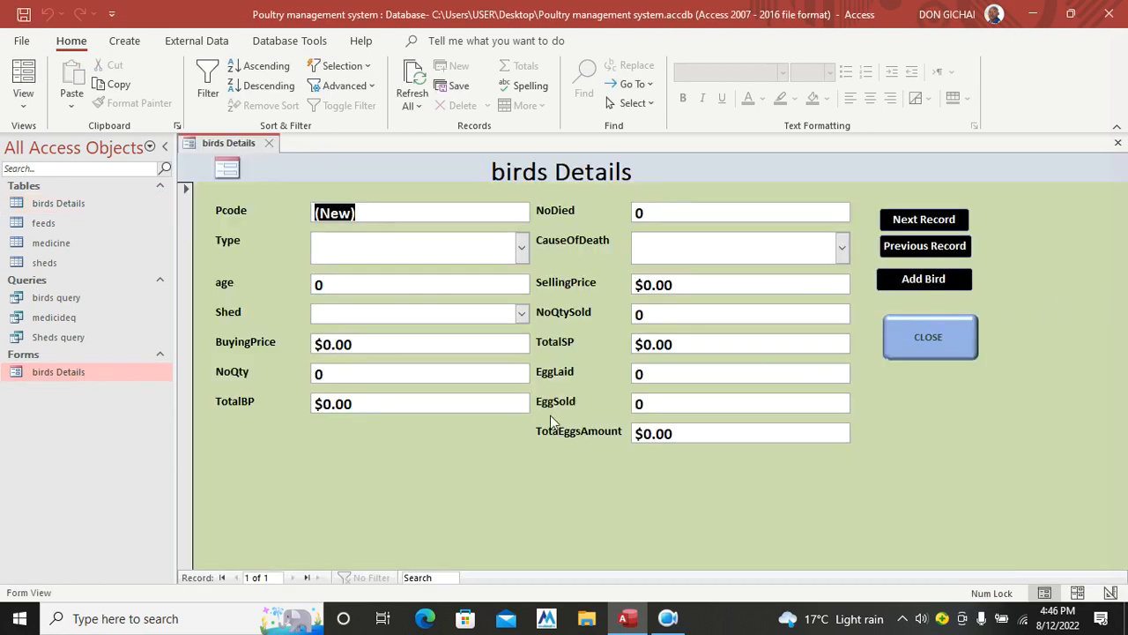
right_click(398, 262)
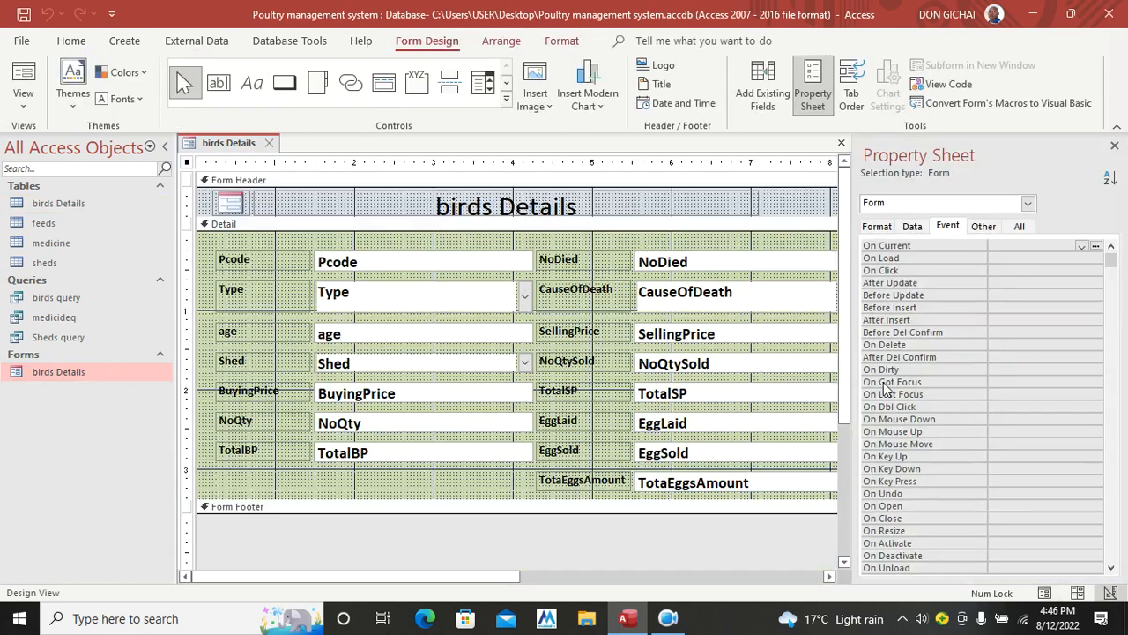
drag(464, 574, 728, 575)
Format the CLOSE button with a red fill, white text and font size 22
click(588, 385)
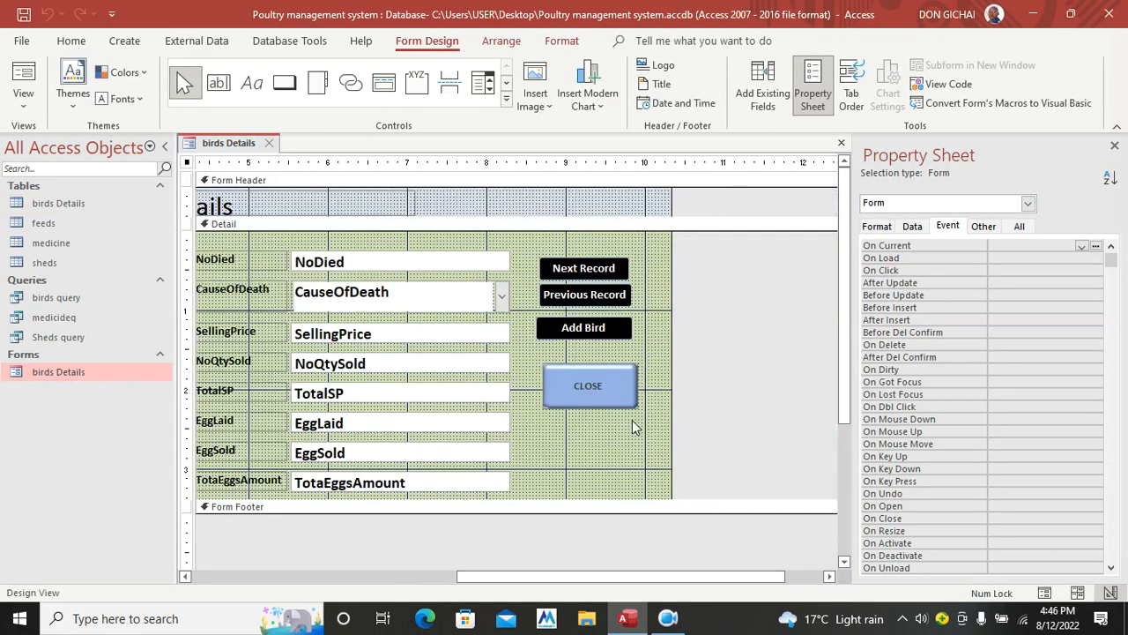
click(561, 41)
click(738, 66)
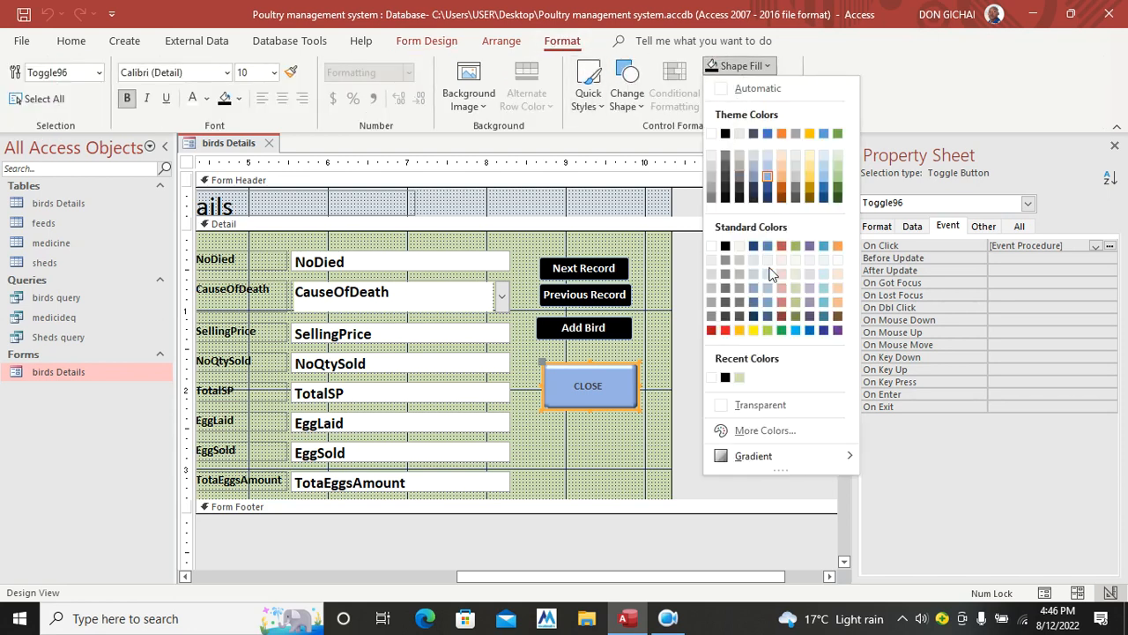
click(724, 330)
click(194, 100)
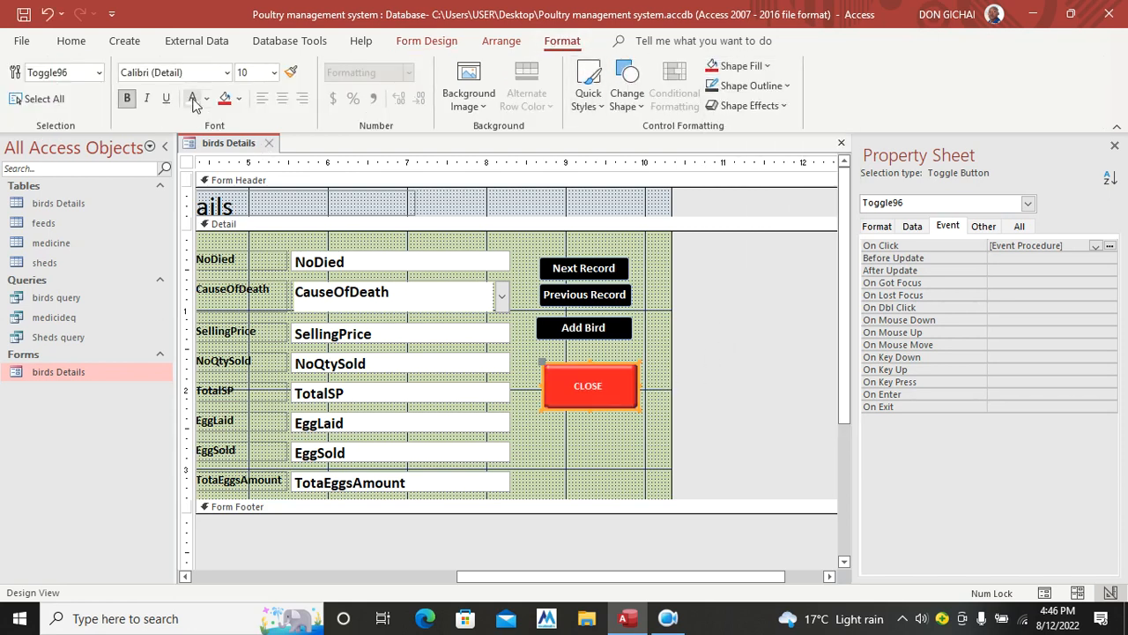
click(274, 73)
click(263, 266)
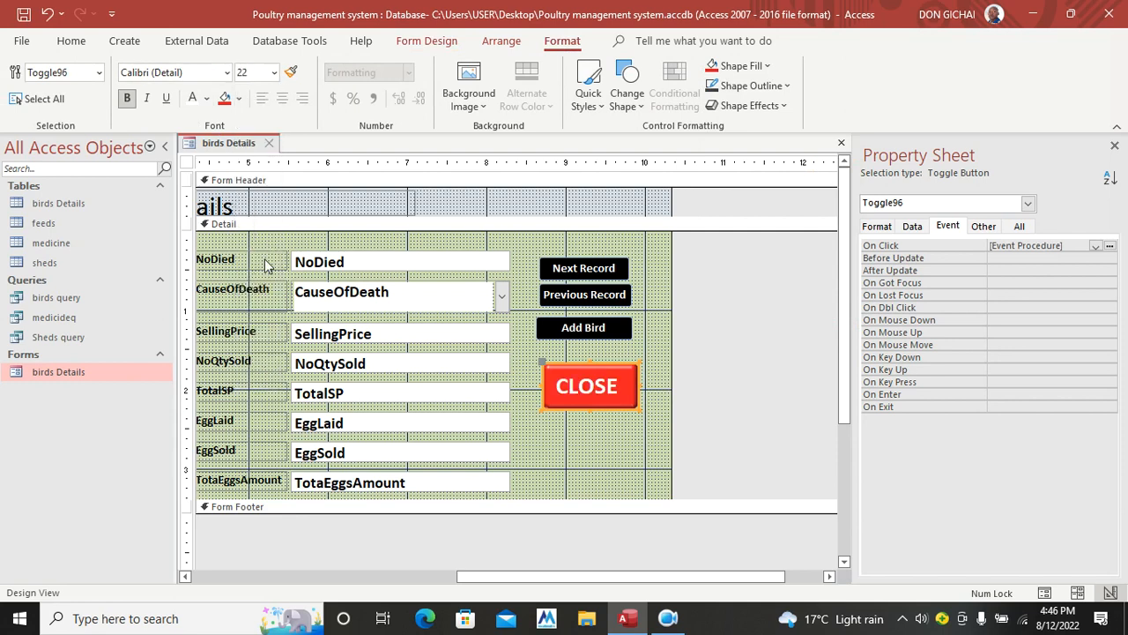
Shrink the CLOSE button to about 1 by 0.5 inches and move it down beside the EggSold and TotaEggsAmount fields
click(644, 498)
click(639, 408)
drag(639, 409, 605, 476)
click(631, 411)
drag(536, 577, 513, 578)
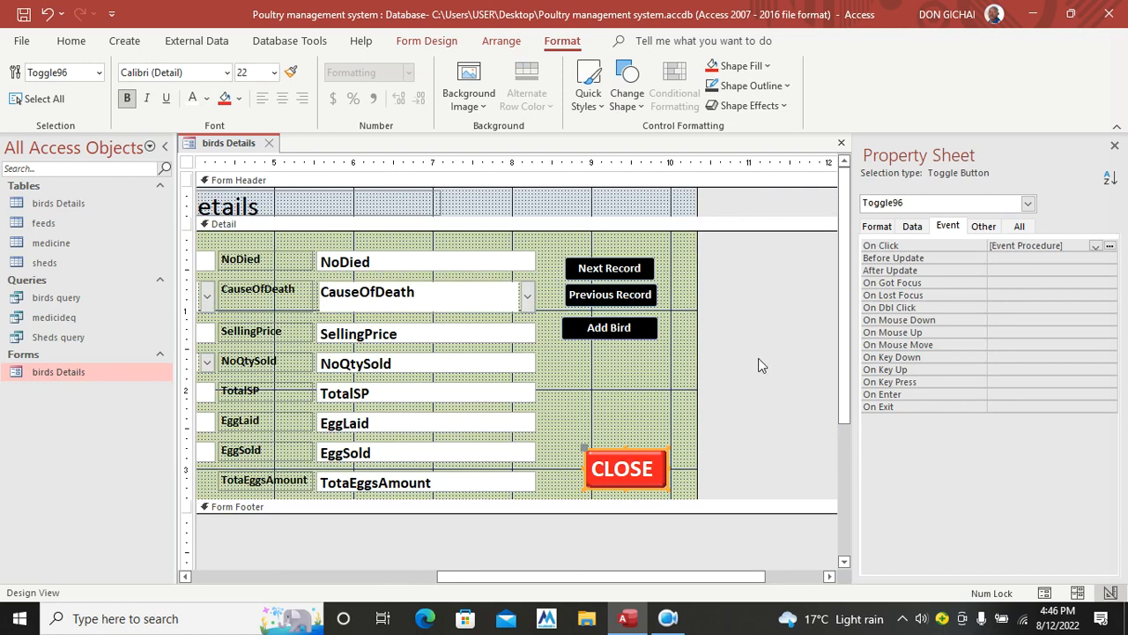
Draw a toggle button about 2.5 inches wide in the form header and stretch it to the header's lower edge
click(440, 46)
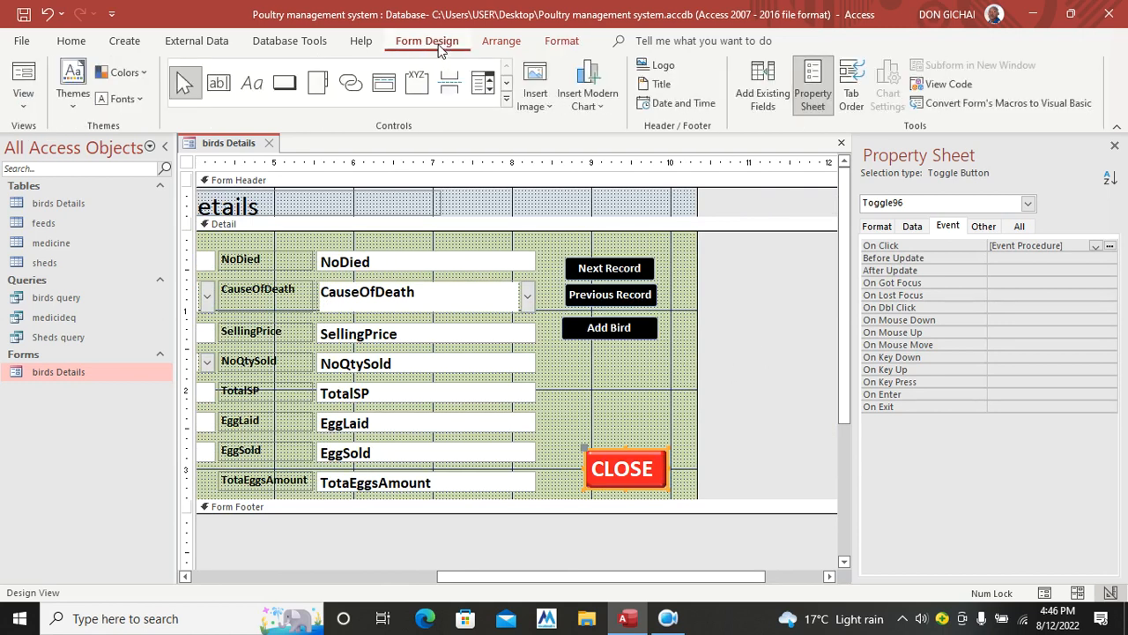
click(506, 99)
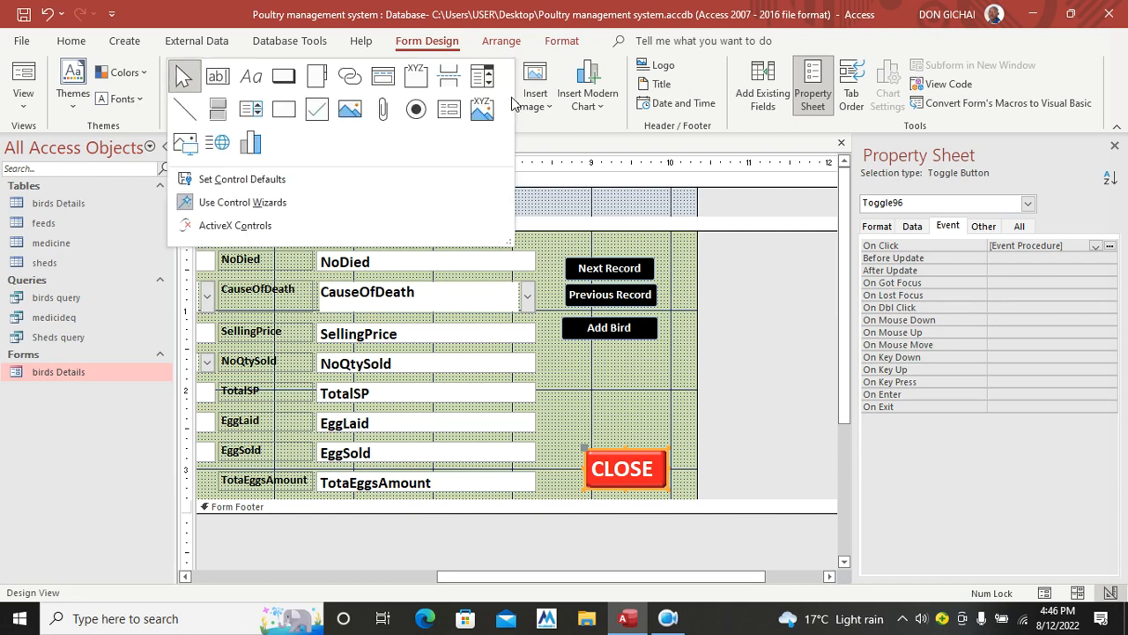
click(220, 116)
drag(466, 192, 667, 208)
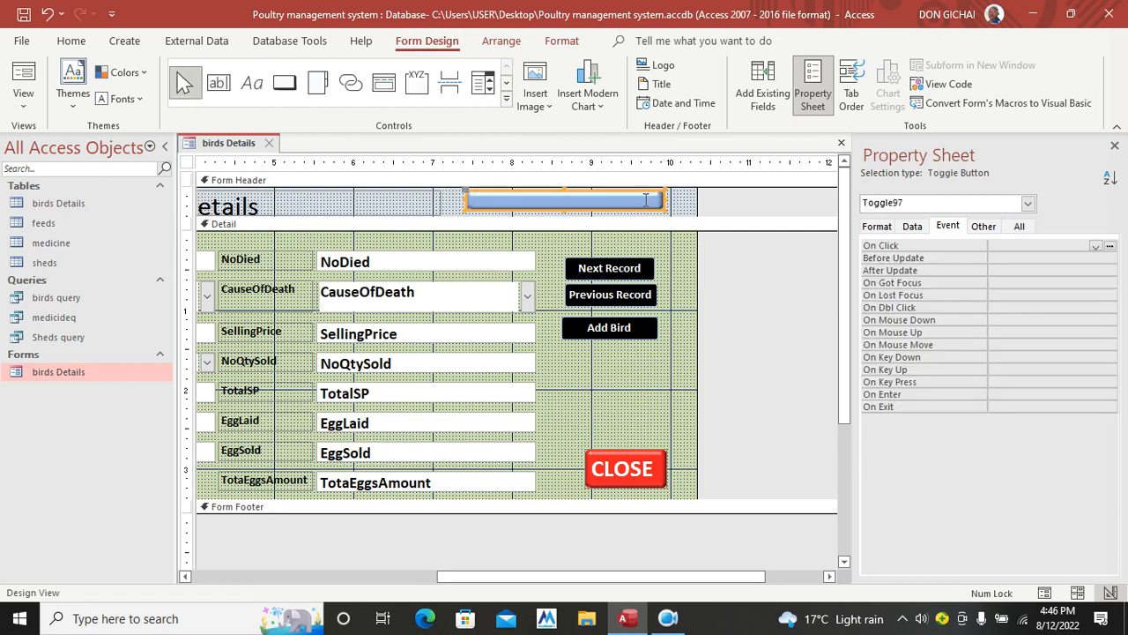
click(566, 212)
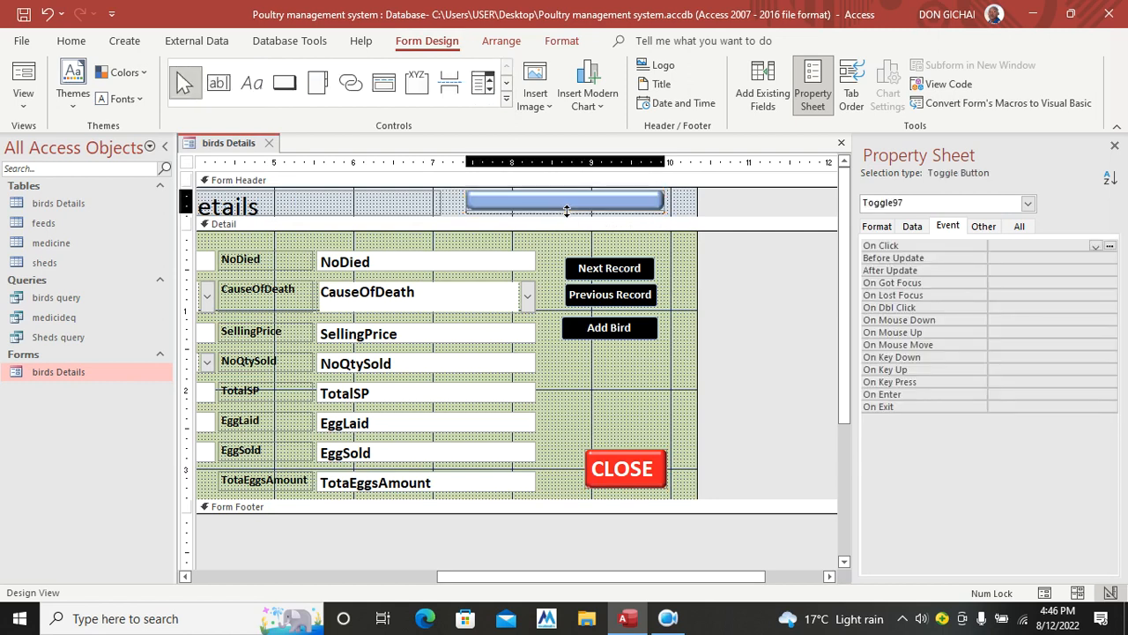
Caption the header's toggle button Hide/Unhide Ribbon
click(565, 209)
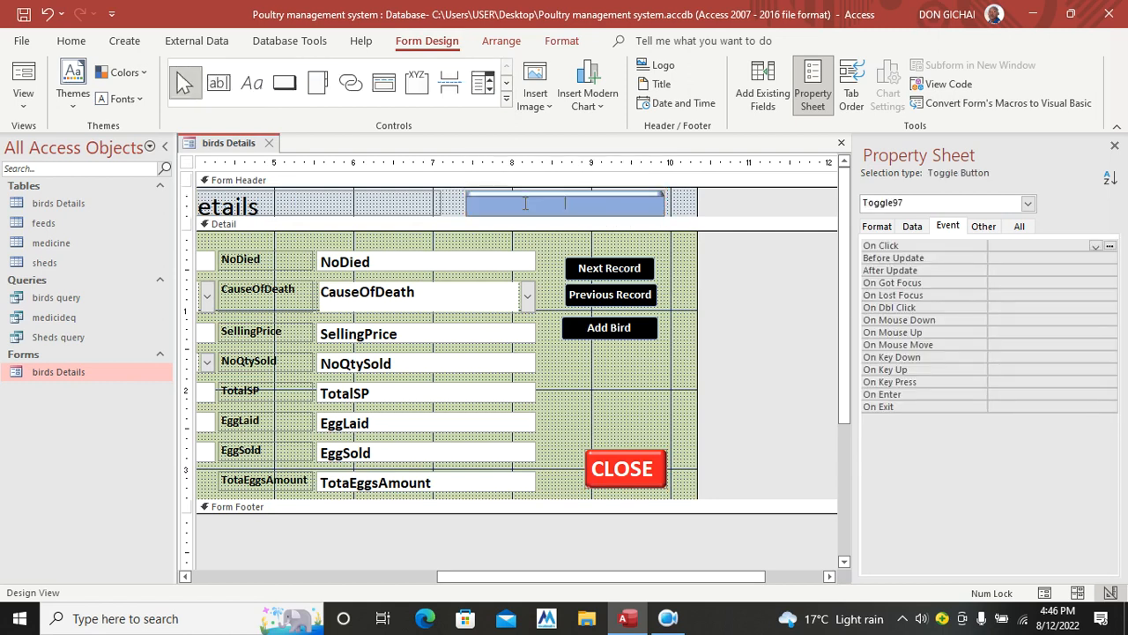
key(Caps_Lock)
key(Caps_Lock)
text(/Unhide Ribbon)
click(450, 211)
click(520, 208)
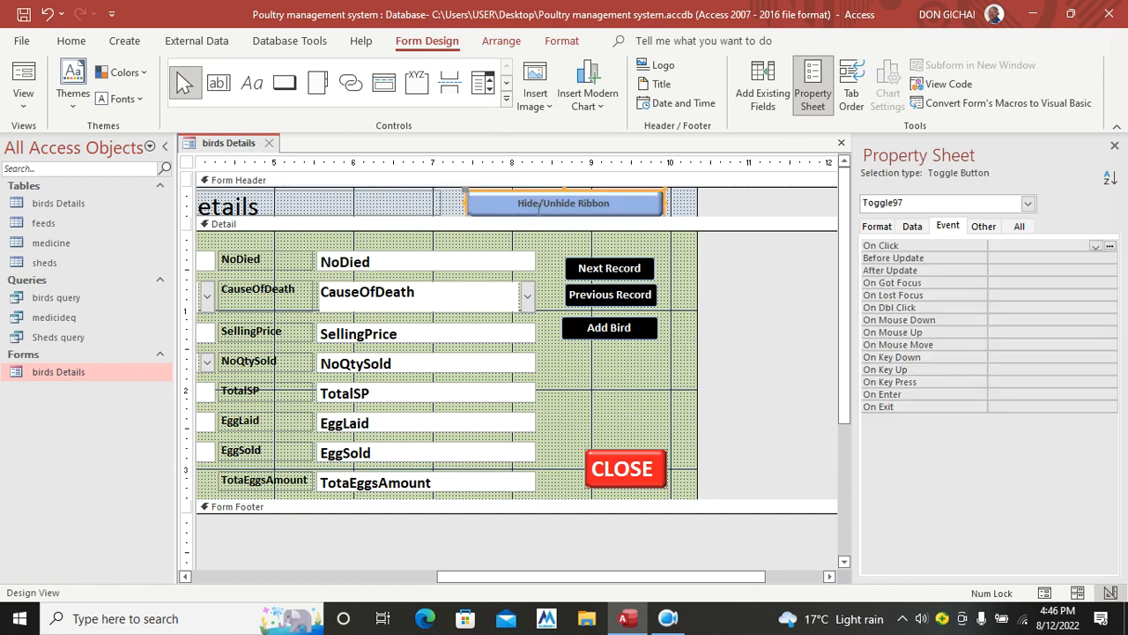
Format the Hide/Unhide Ribbon button with a dark gray fill, white text and font size 14
click(562, 40)
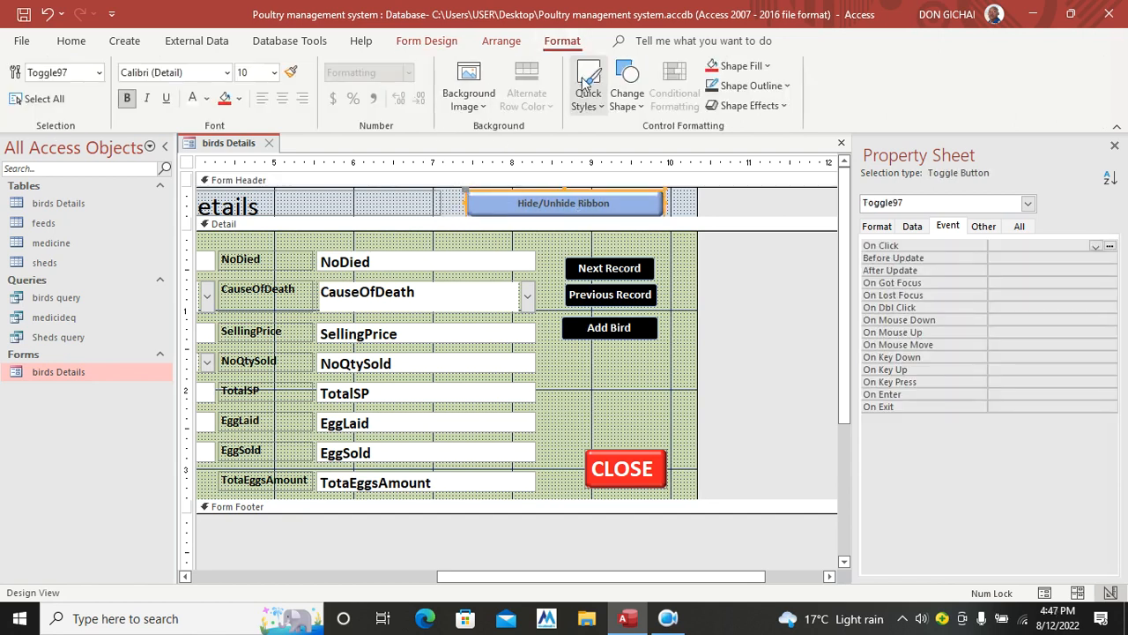
click(740, 65)
click(728, 171)
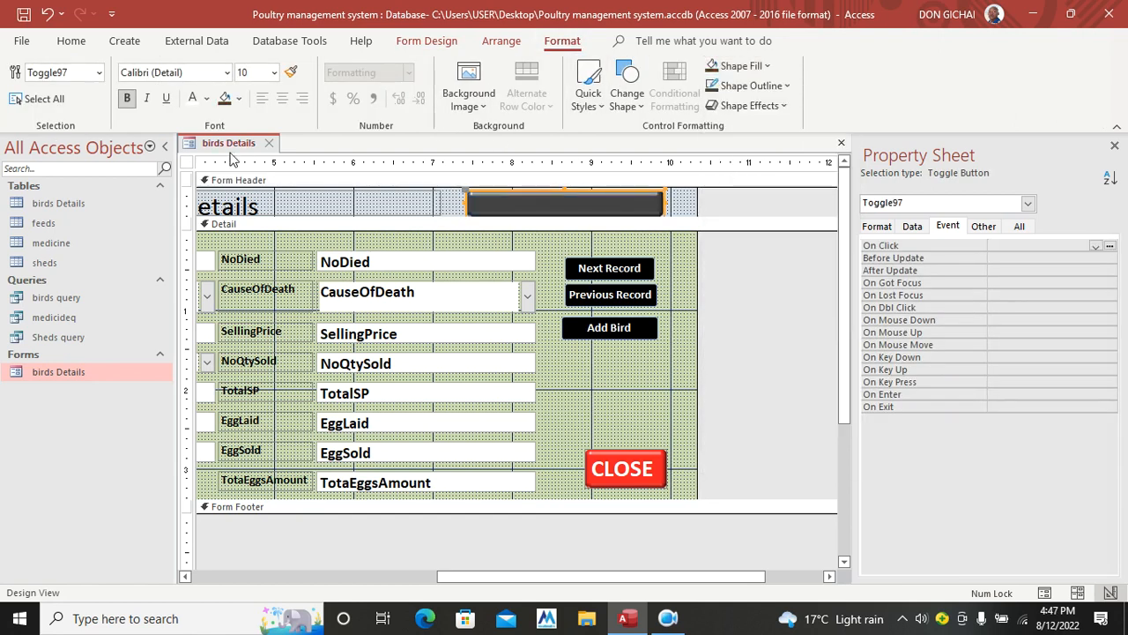
click(192, 99)
click(274, 72)
click(260, 202)
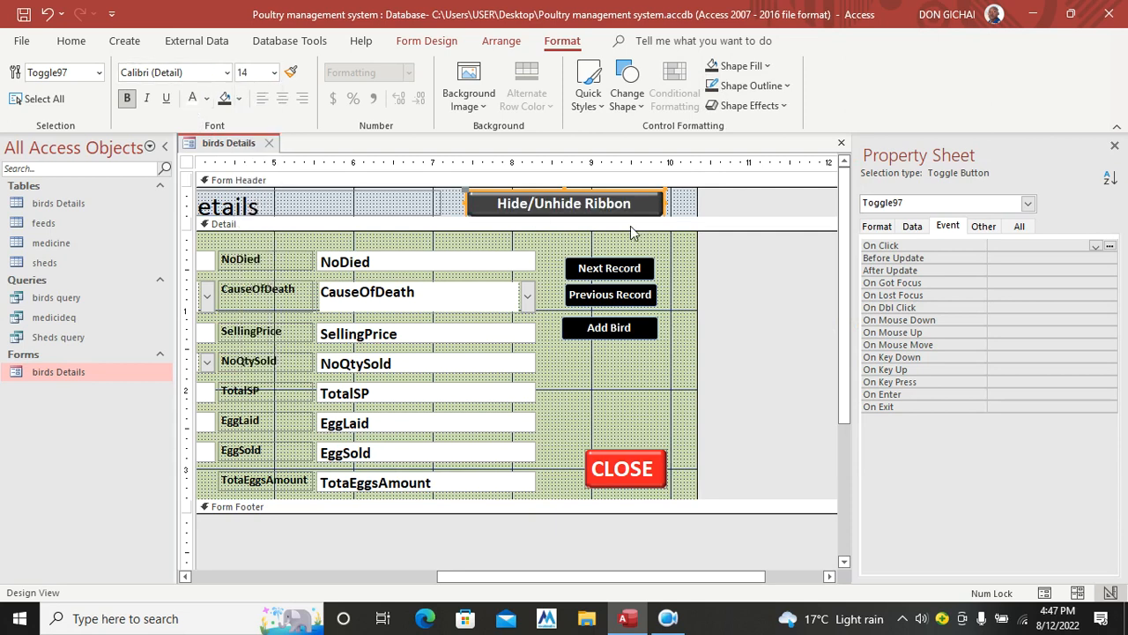
click(659, 238)
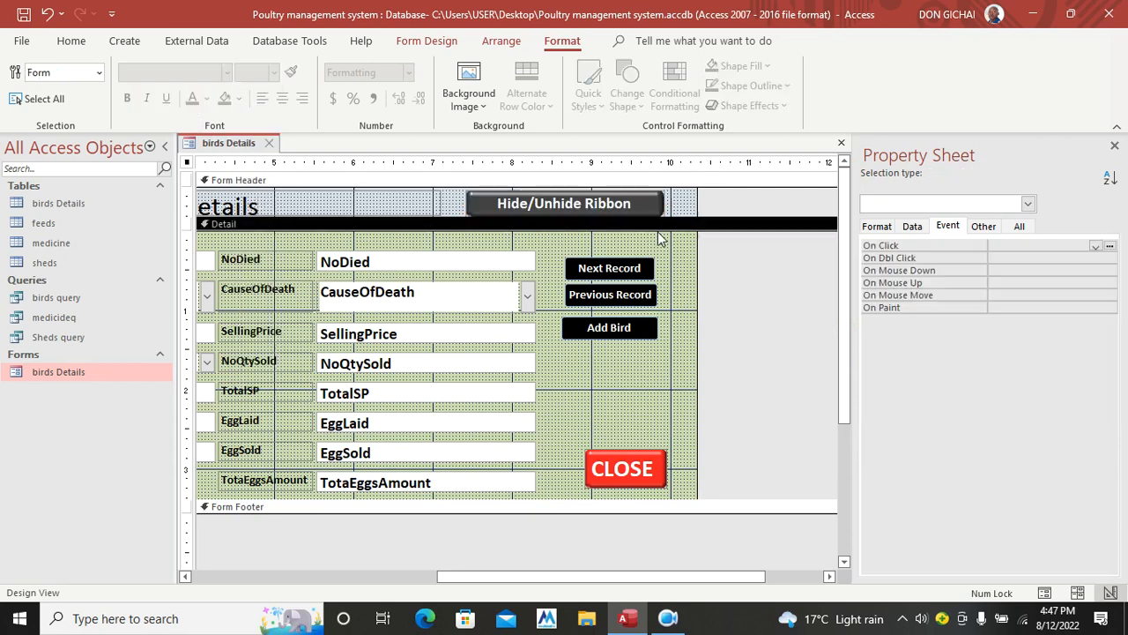
Assign an event procedure to the Hide/Unhide Ribbon button's On Click event and open it in the code editor
click(607, 203)
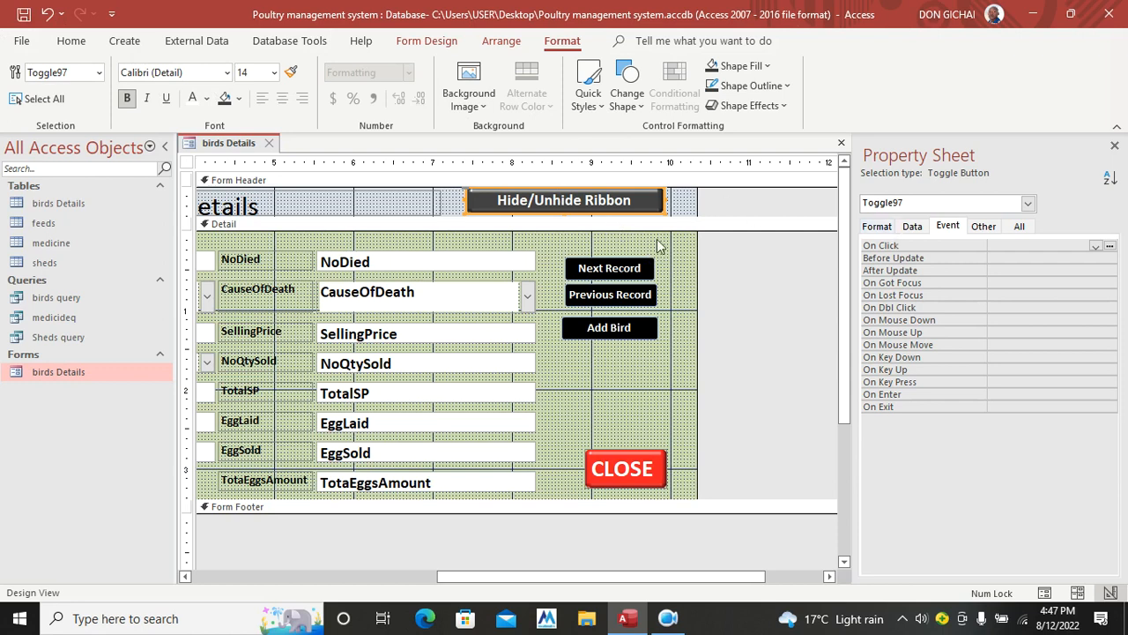
click(950, 228)
click(1095, 247)
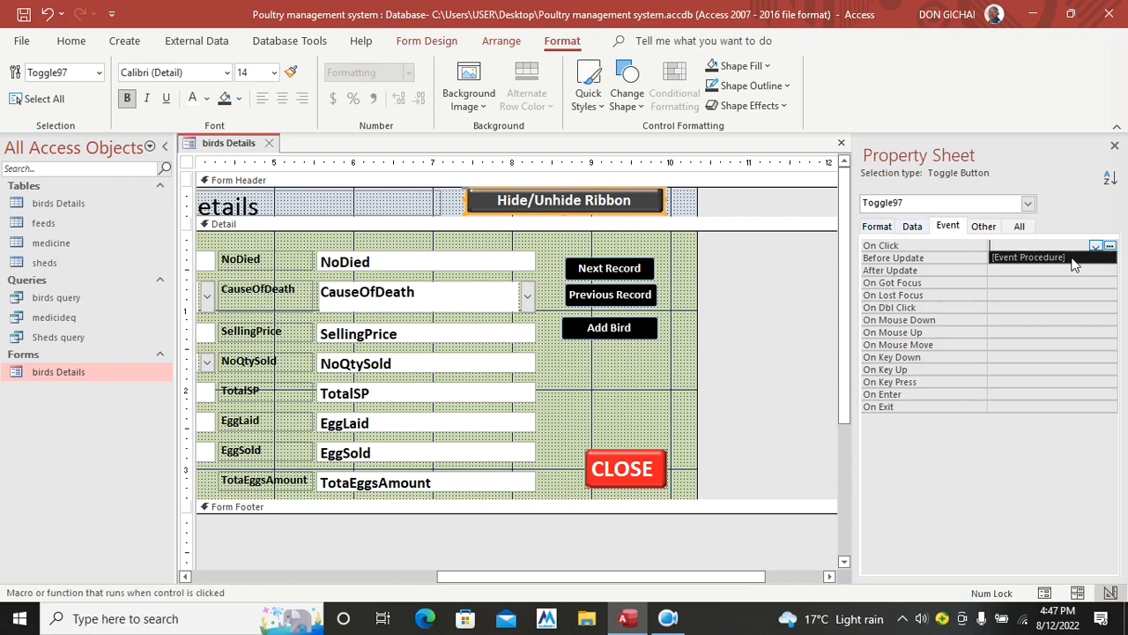
click(1047, 258)
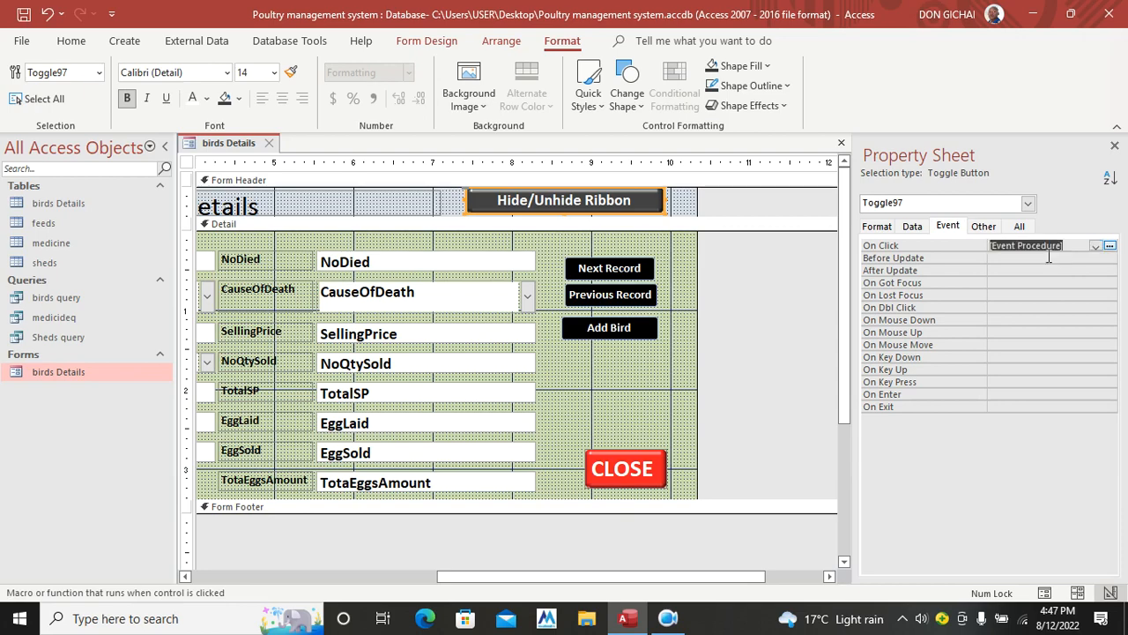
click(1110, 245)
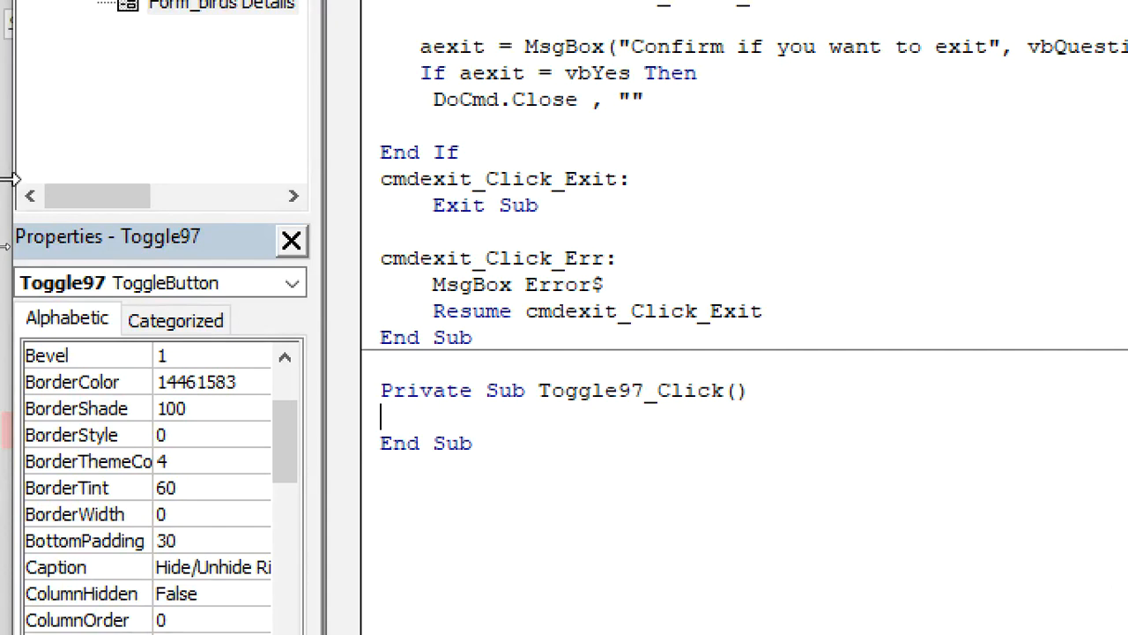
Enter the statement DoCmd.ShowToolbar "Ribbon", acToolbarNo in the ribbon toggle button's Click procedure
text(docmd.)
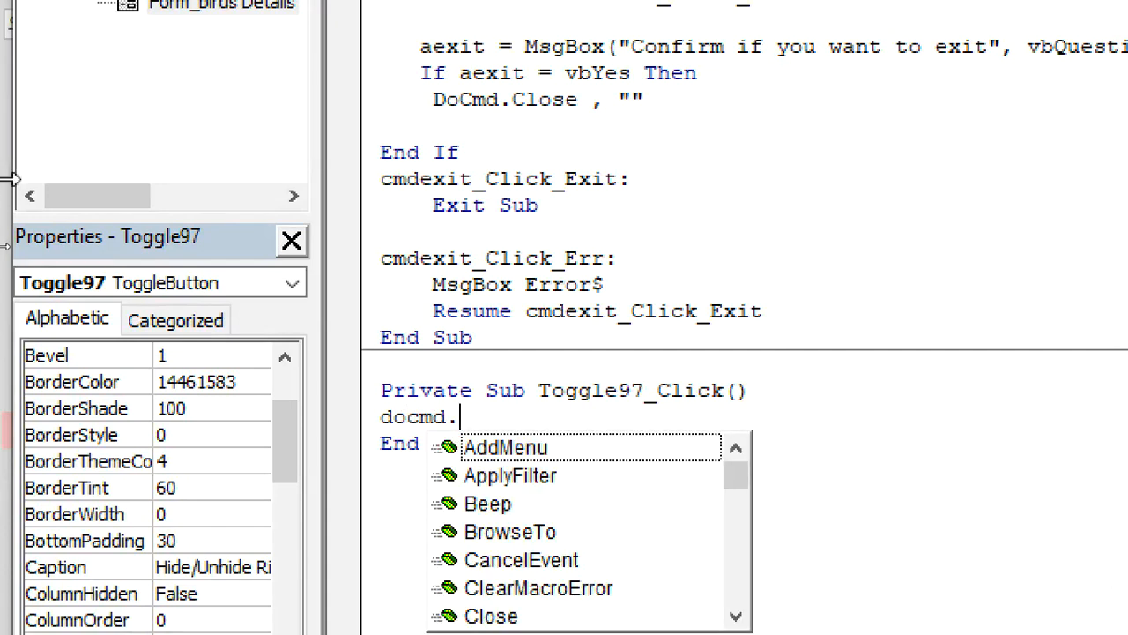
text(sho)
key(Down)
key(Tab)
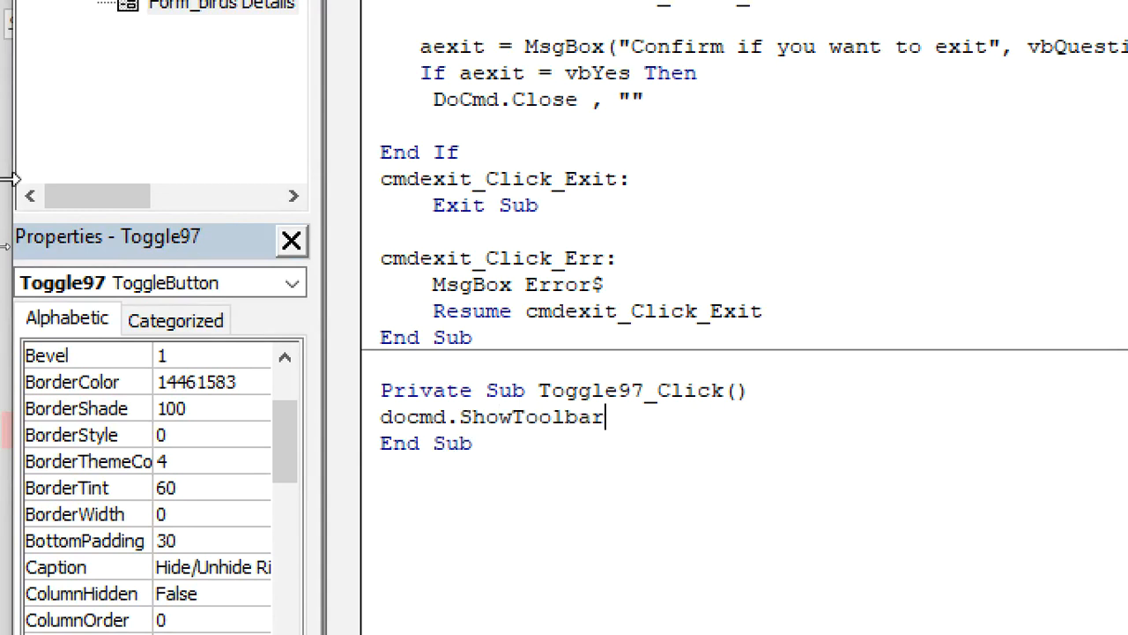
text("")
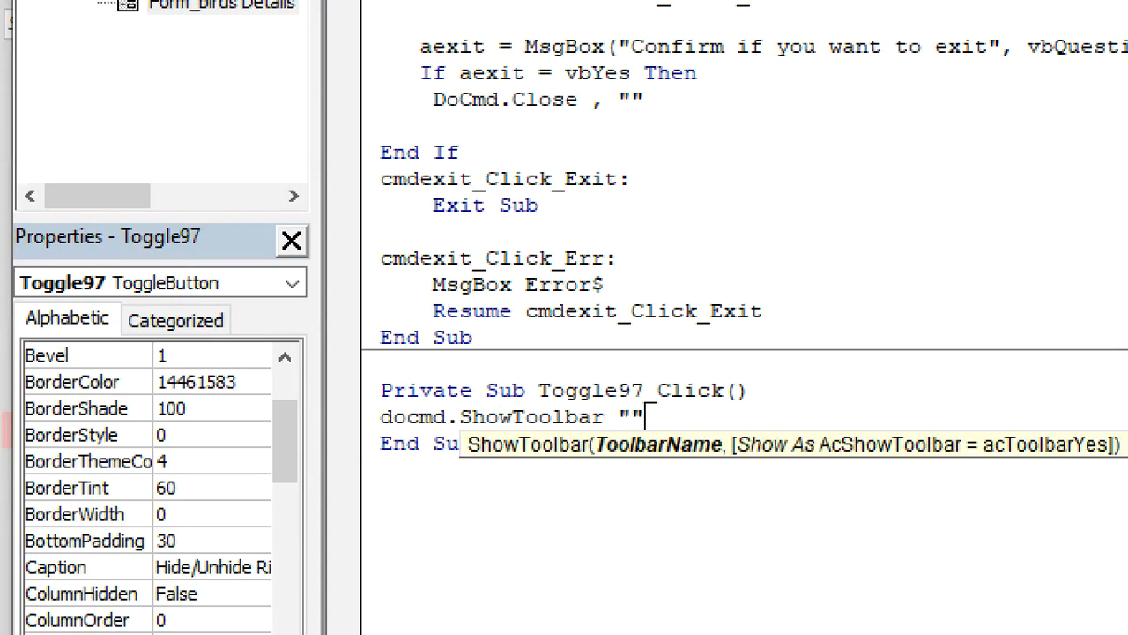
text(R)
text(b)
key(BackSpace)
text(ibbon)
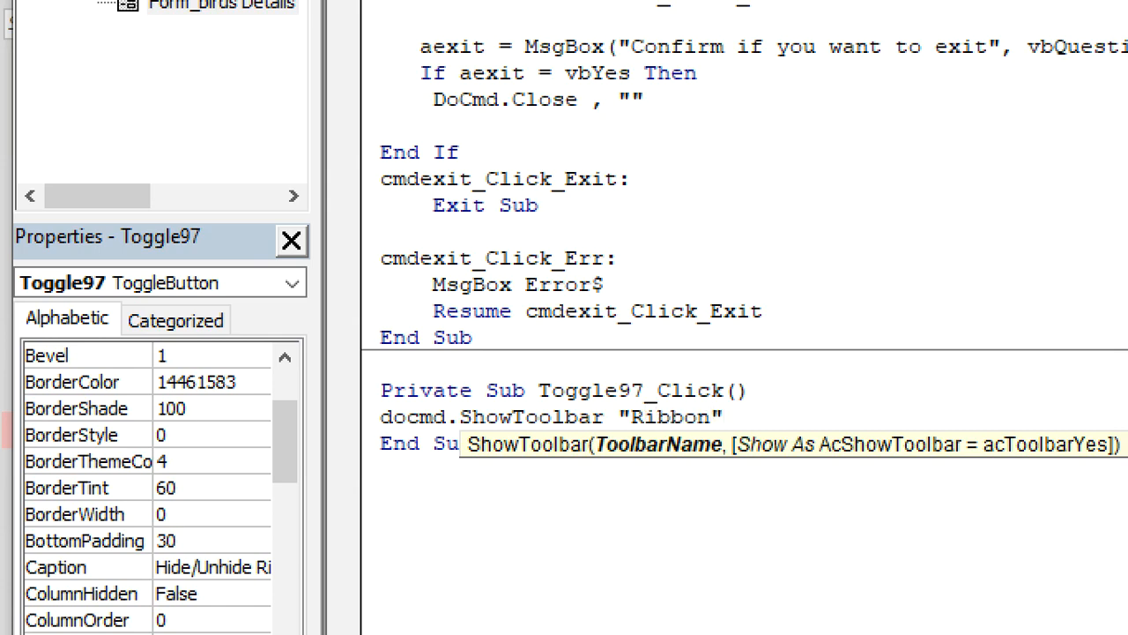
key(End)
text(,)
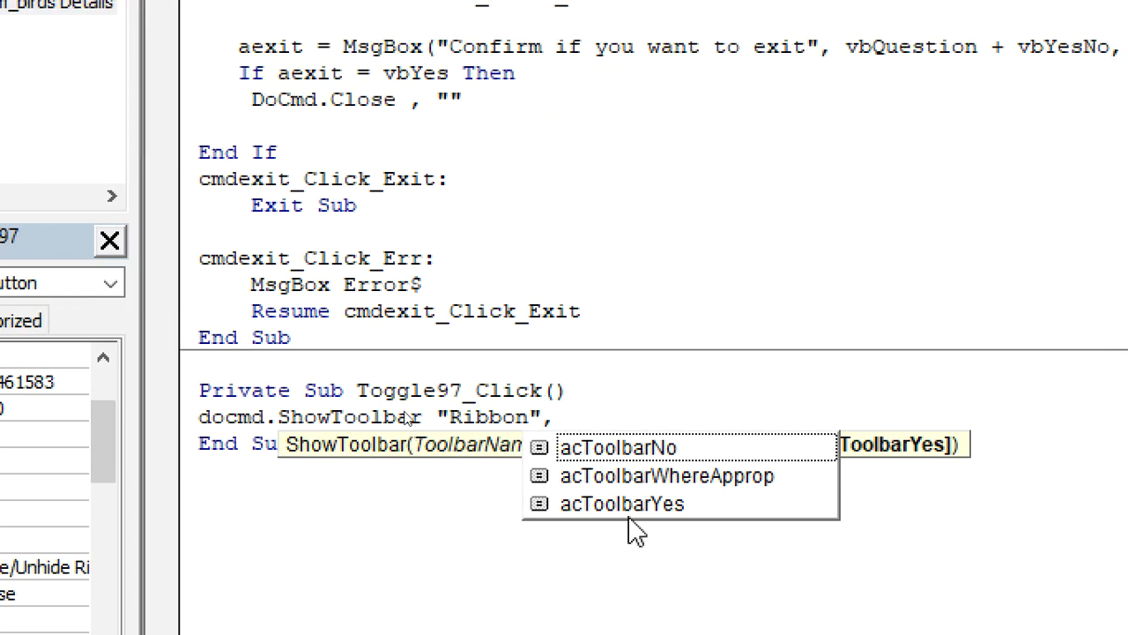
double_click(802, 449)
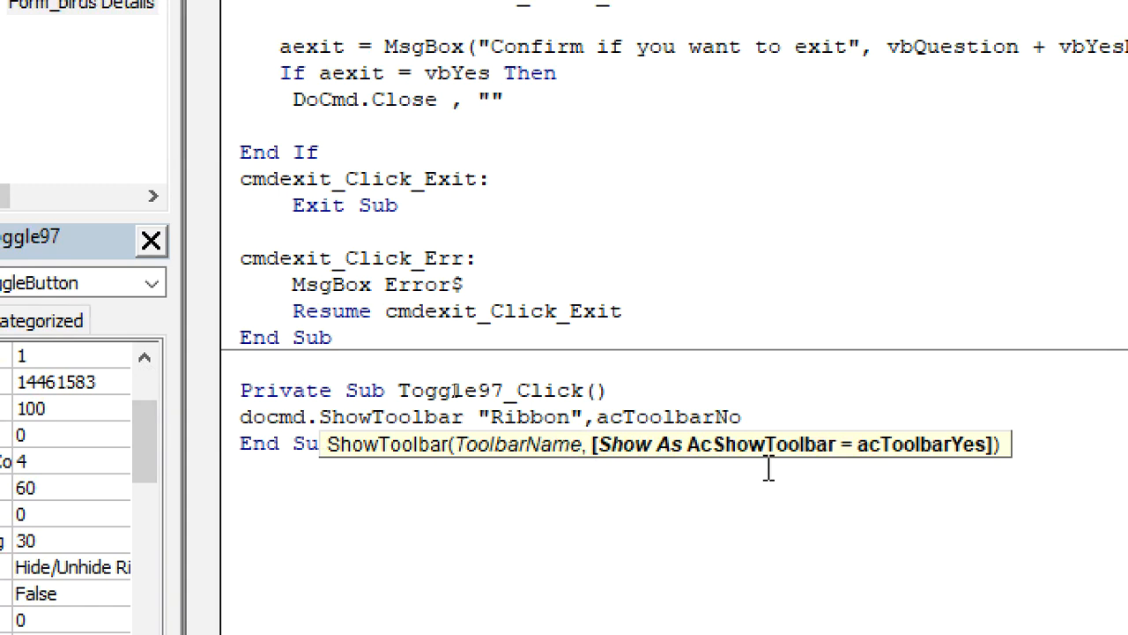
Copy the ShowToolbar statement and open a new event procedure for the Hide/Unhide Ribbon button's On Dbl Click event
drag(773, 421, 215, 416)
key(ctrl+c)
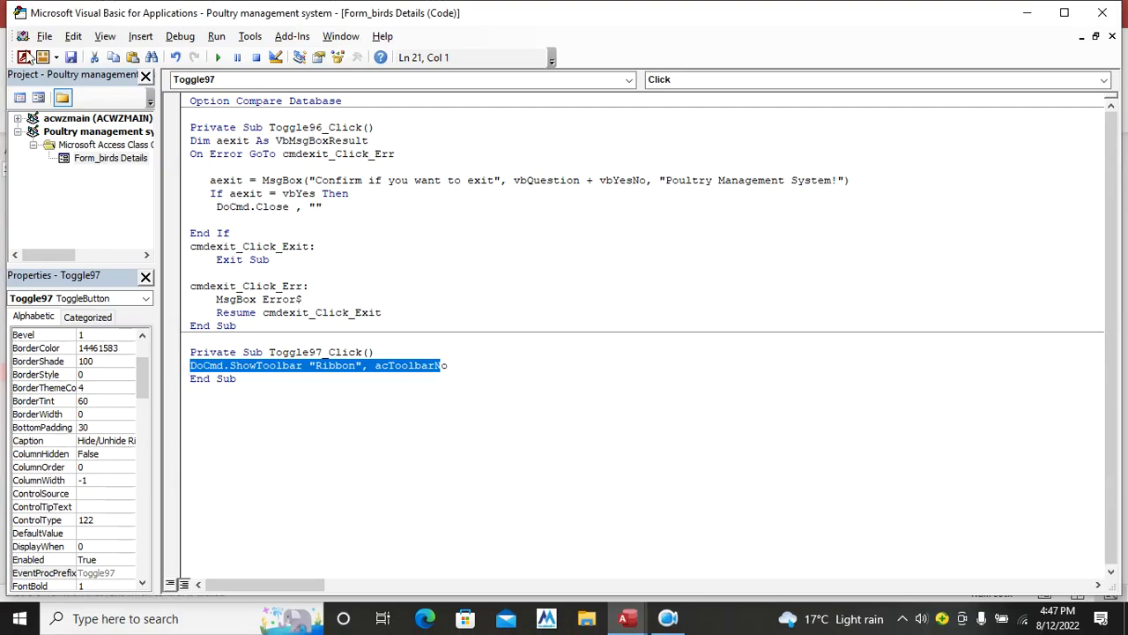
click(1101, 13)
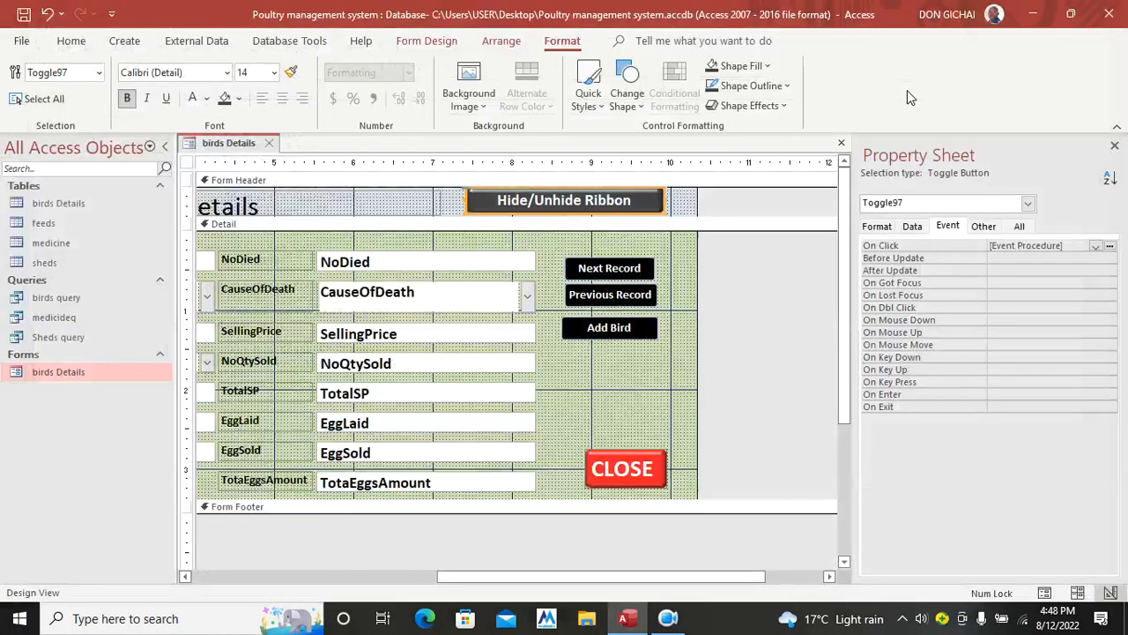
click(992, 307)
click(1095, 307)
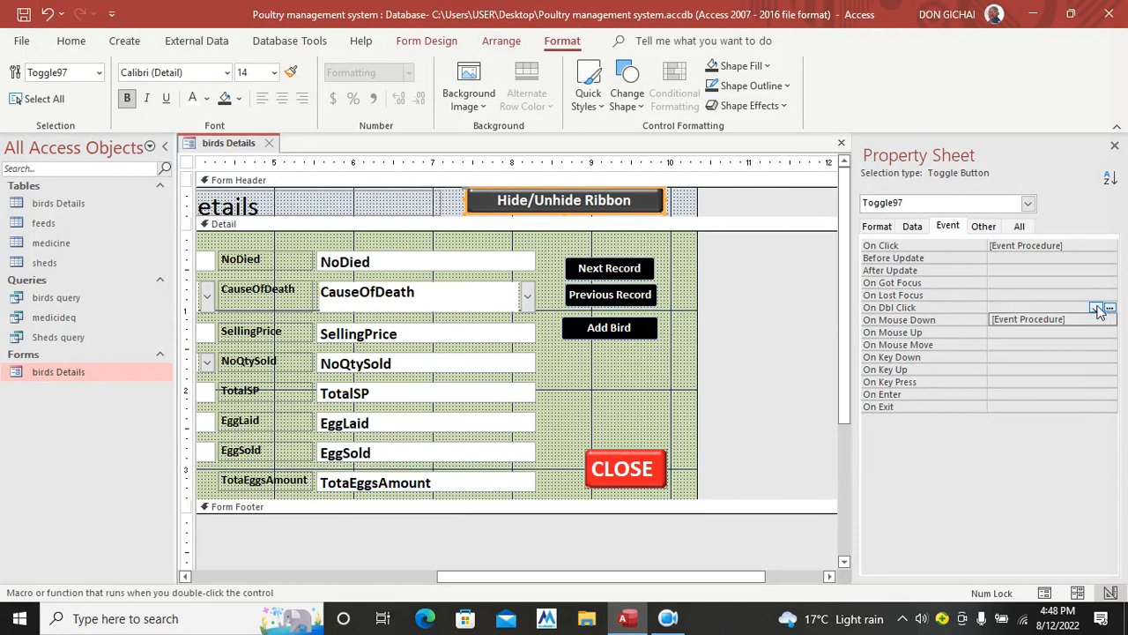
click(1031, 319)
click(1110, 307)
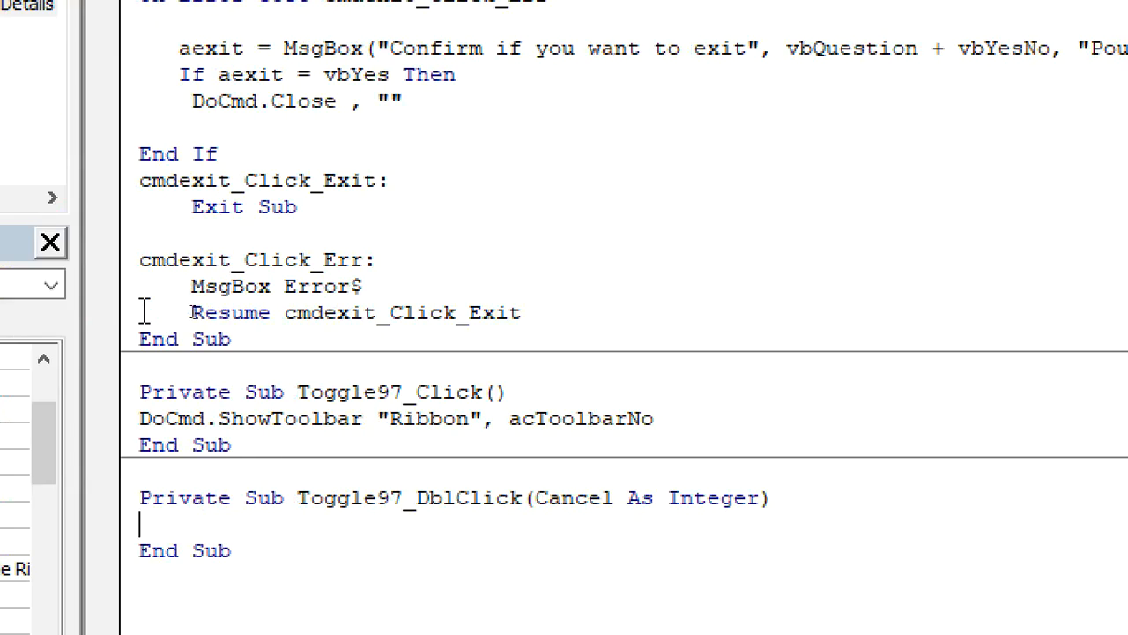
Fill the DblClick procedure with the pasted ShowToolbar "Ribbon" statement, changing its argument to acToolbarYes
key(ctrl+v)
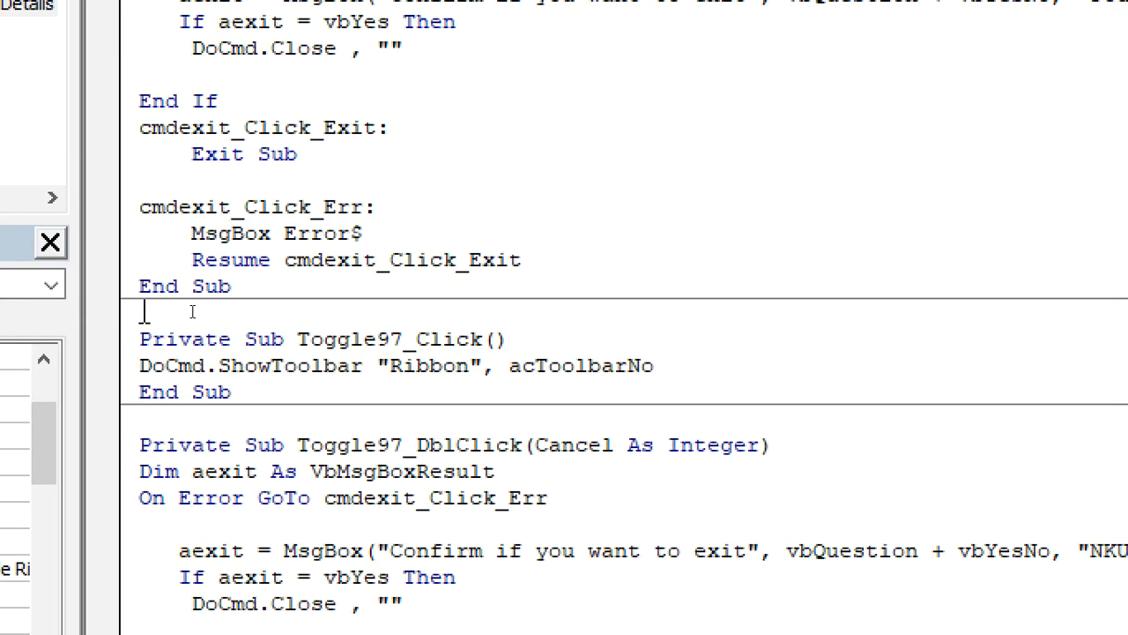
key(ctrl+z)
drag(672, 421, 89, 424)
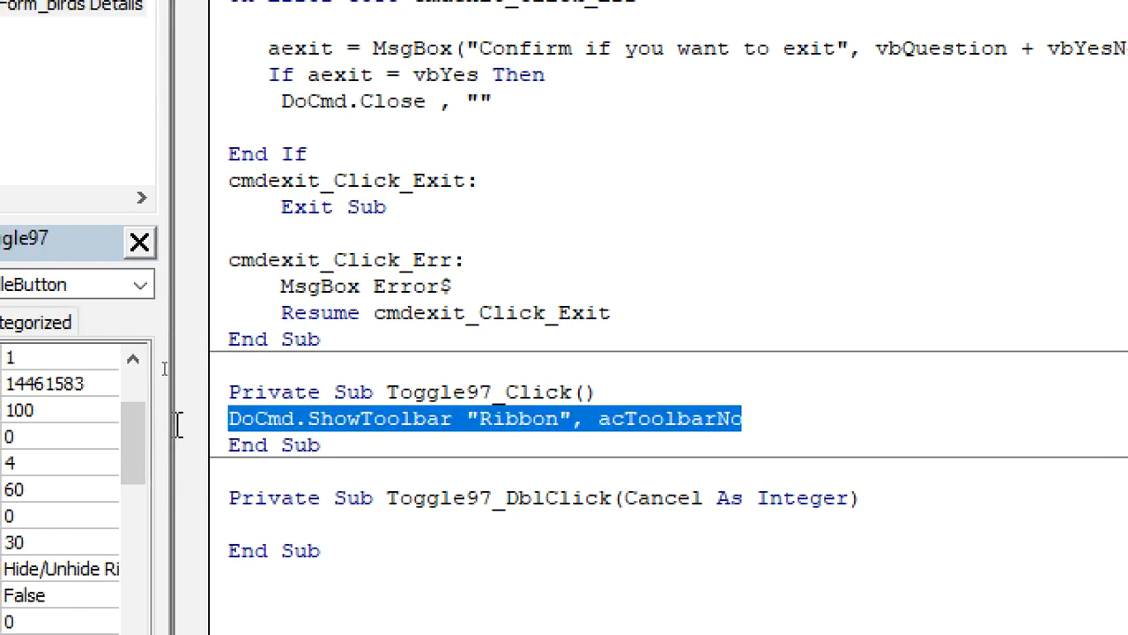
click(240, 522)
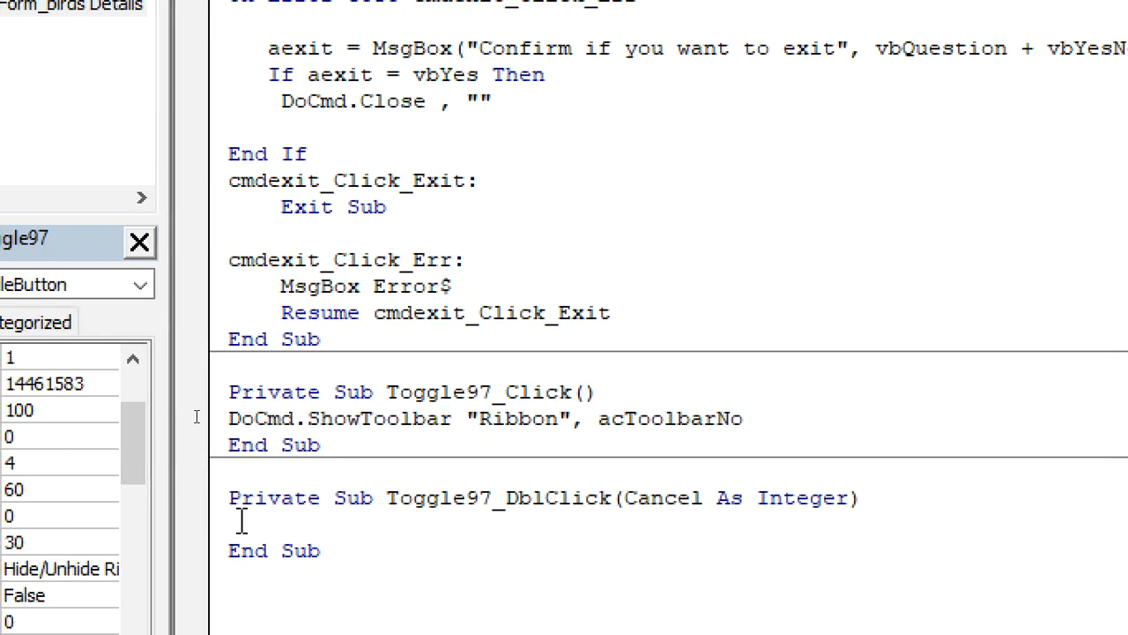
key(ctrl+v)
key(BackSpace)
key(BackSpace)
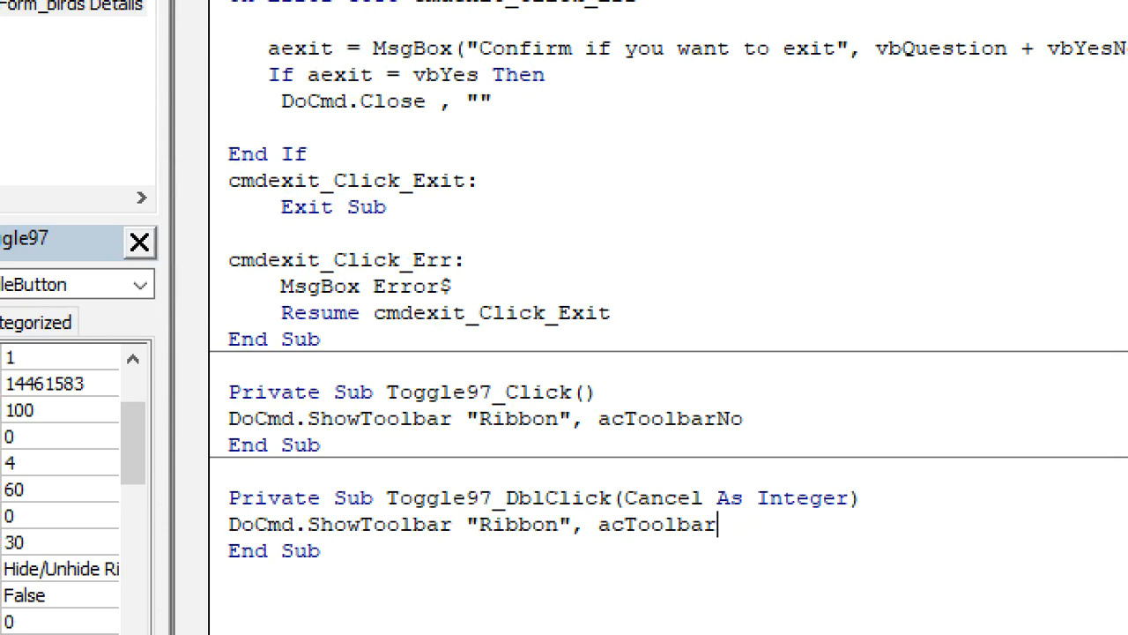
text(yes)
click(571, 460)
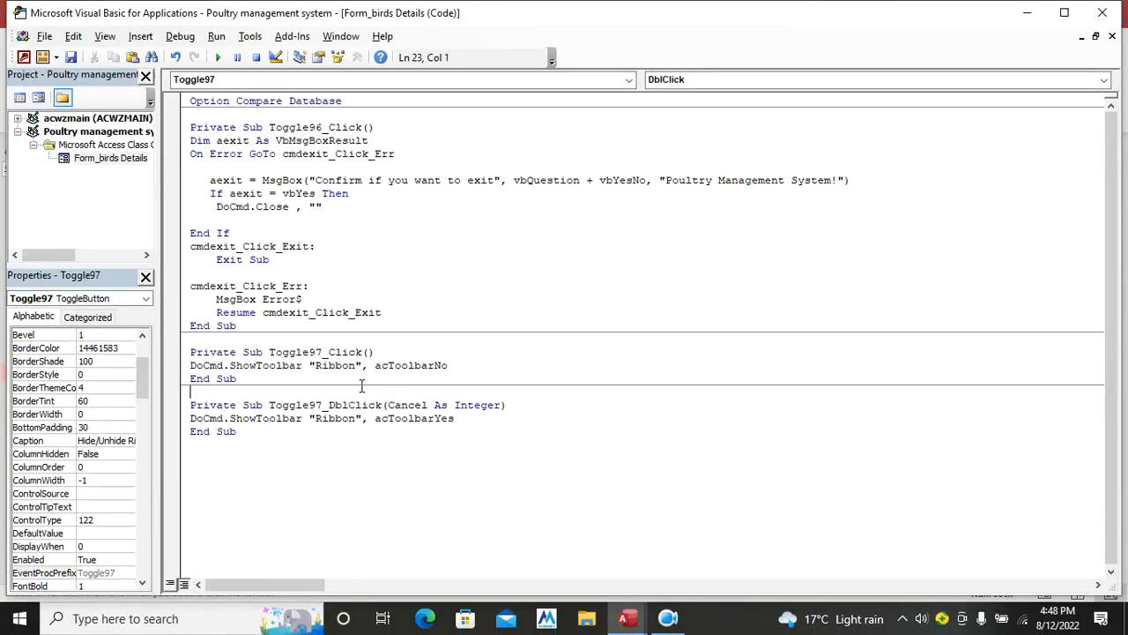
Close the code editor, show birds Details in Form View and test hiding and unhiding the ribbon with the toggle button
click(1101, 12)
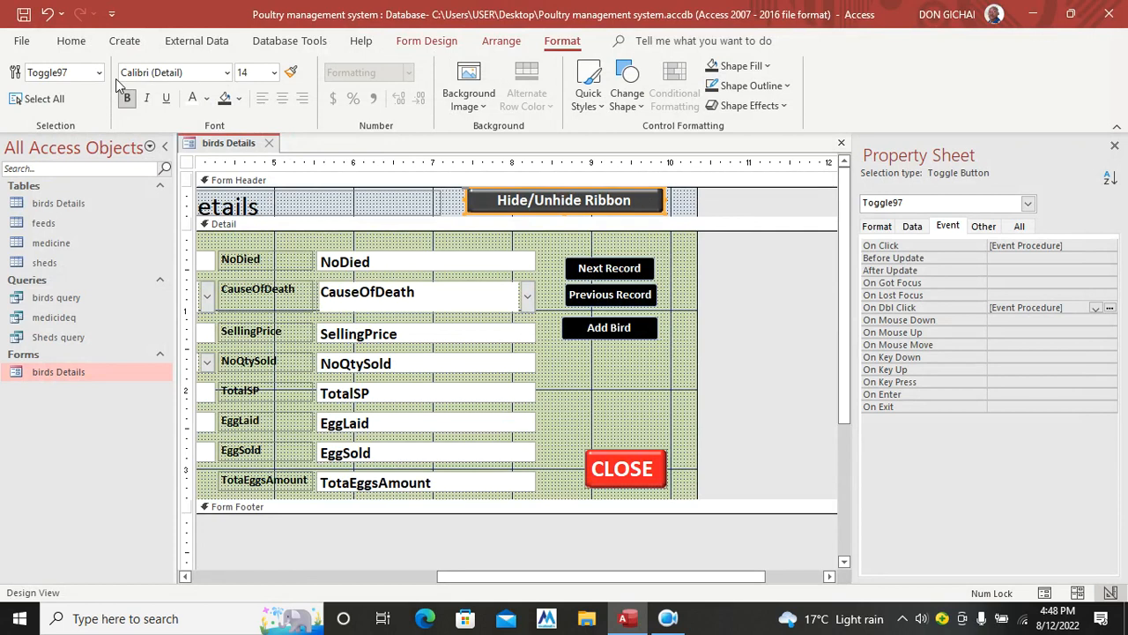
click(70, 40)
click(23, 75)
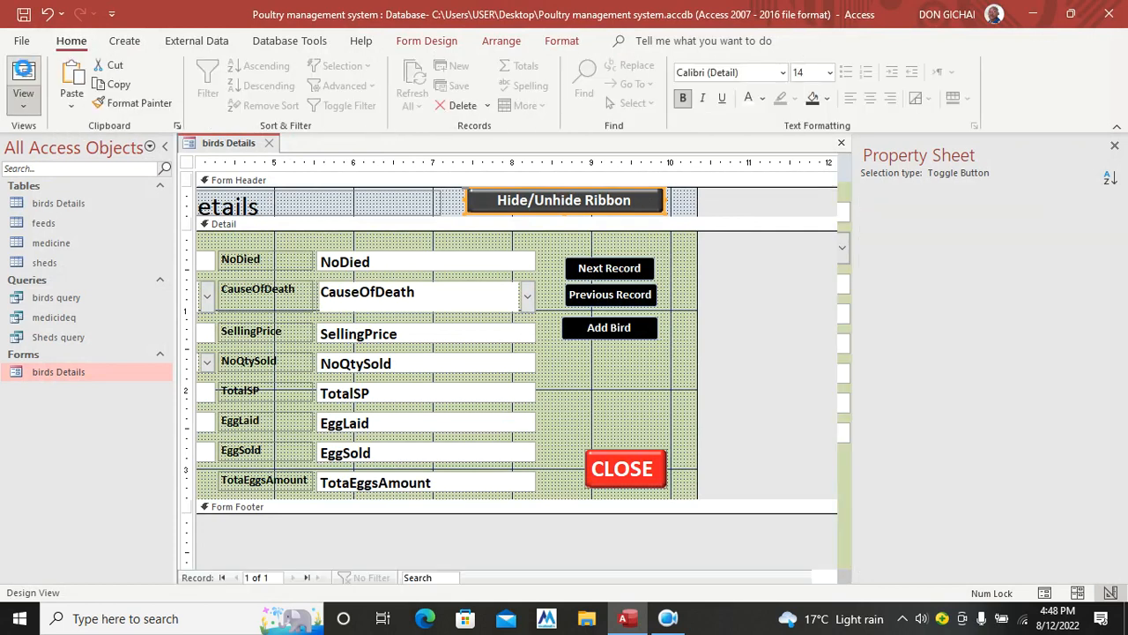
click(877, 165)
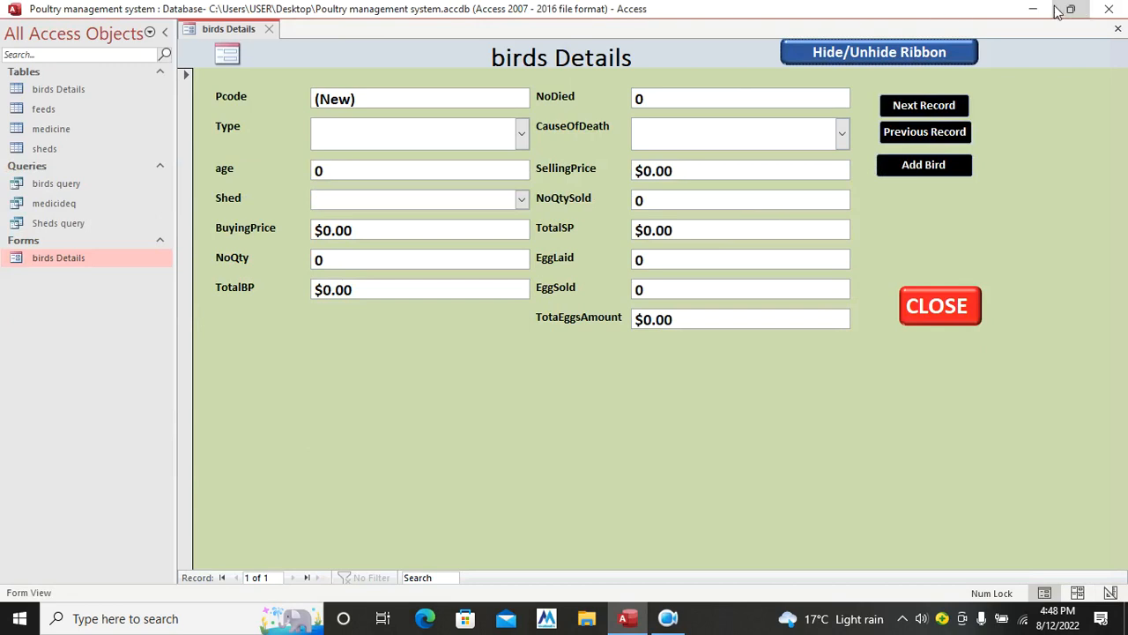
click(877, 62)
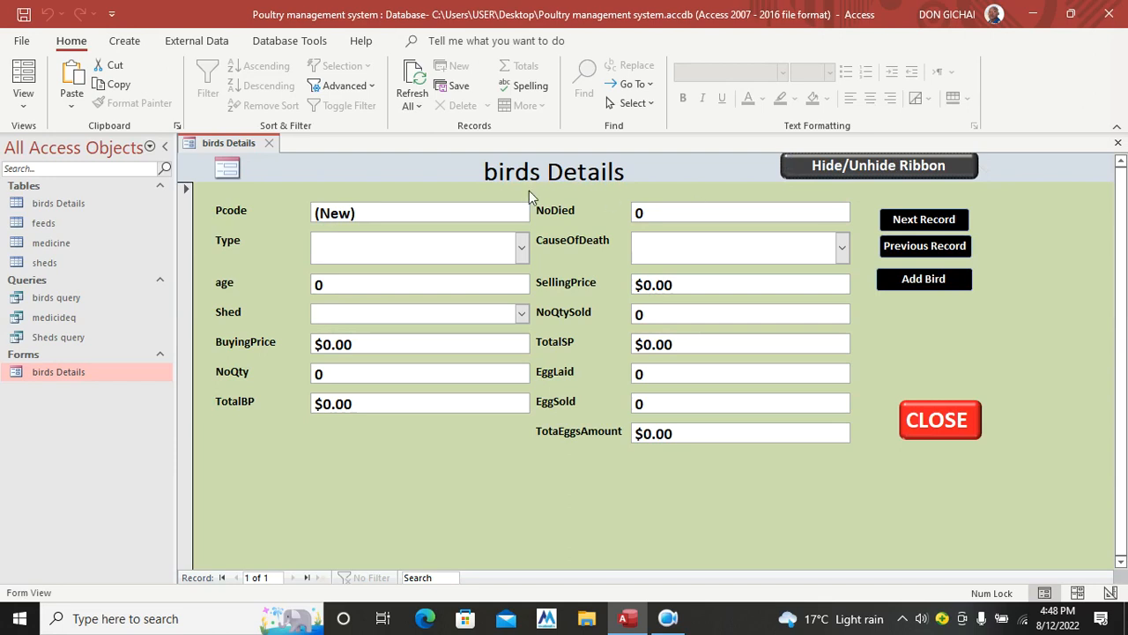
Return the form to Design View and change the header title to Birds Details Capture
right_click(409, 179)
click(466, 237)
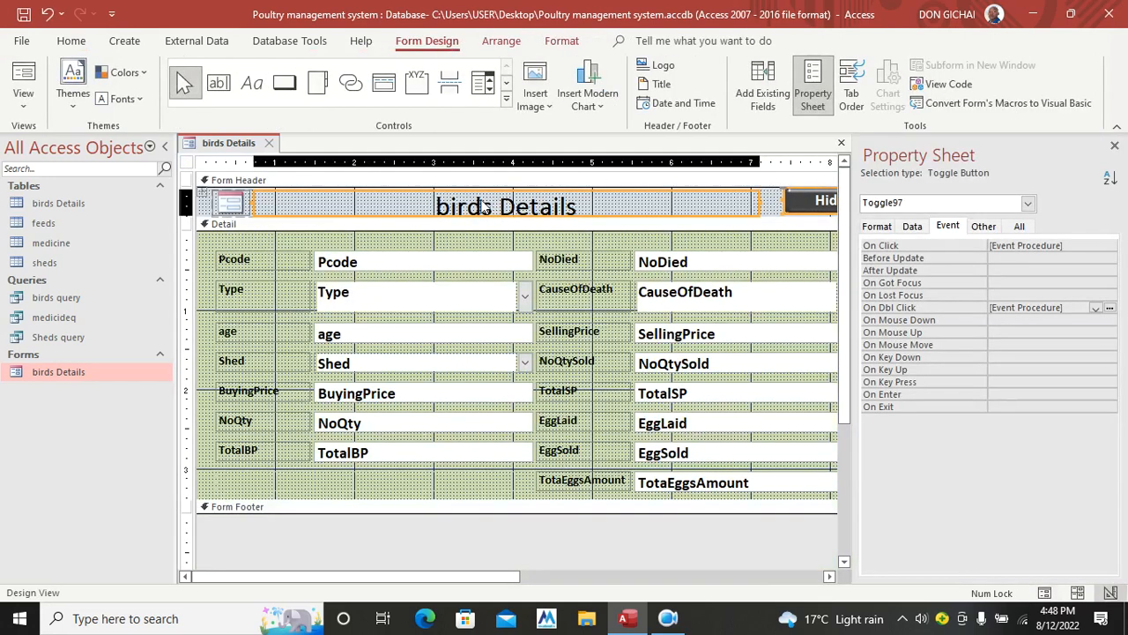
click(455, 204)
click(454, 203)
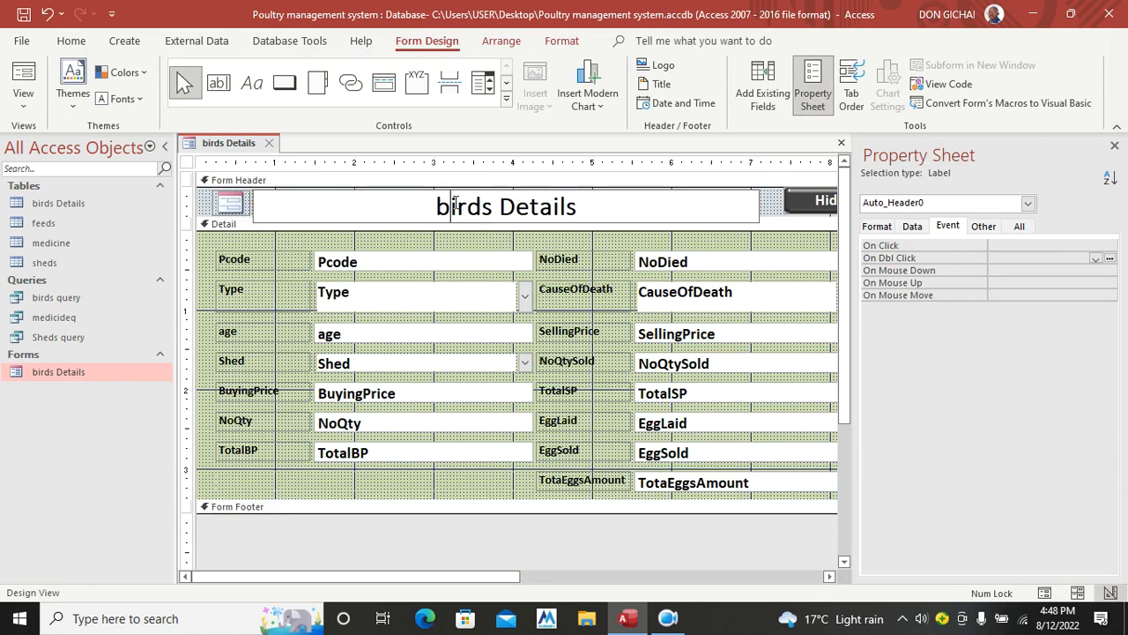
key(BackSpace)
key(Caps_Lock)
text(B)
click(605, 204)
text(CA)
key(Caps_Lock)
key(BackSpace)
text(apture)
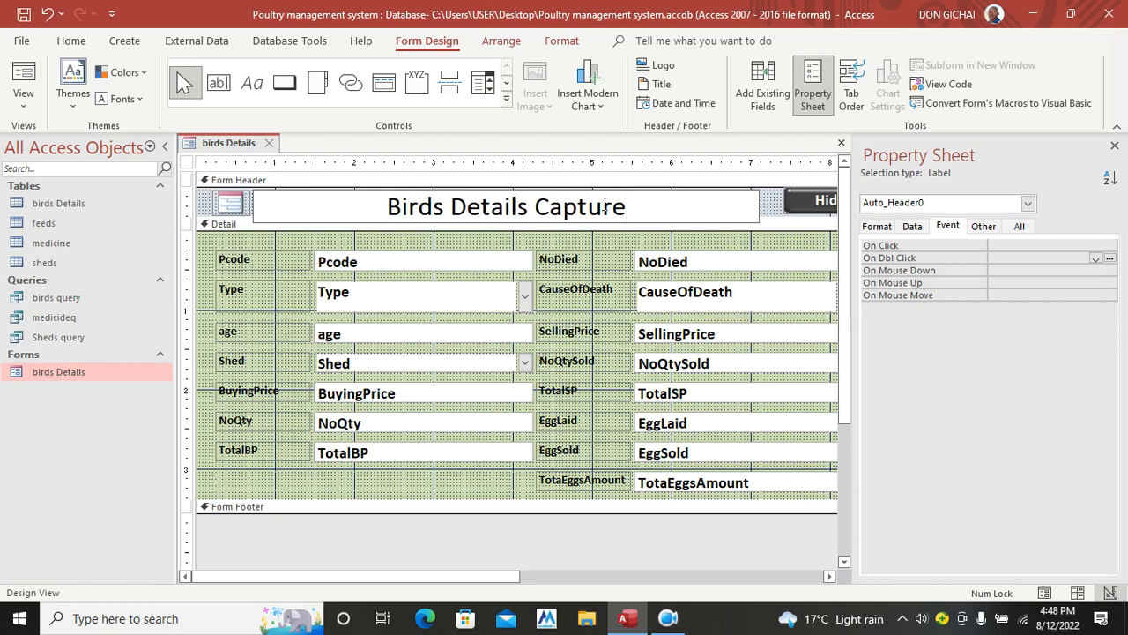
Widen the header's title label to about 5.6 inches
click(459, 483)
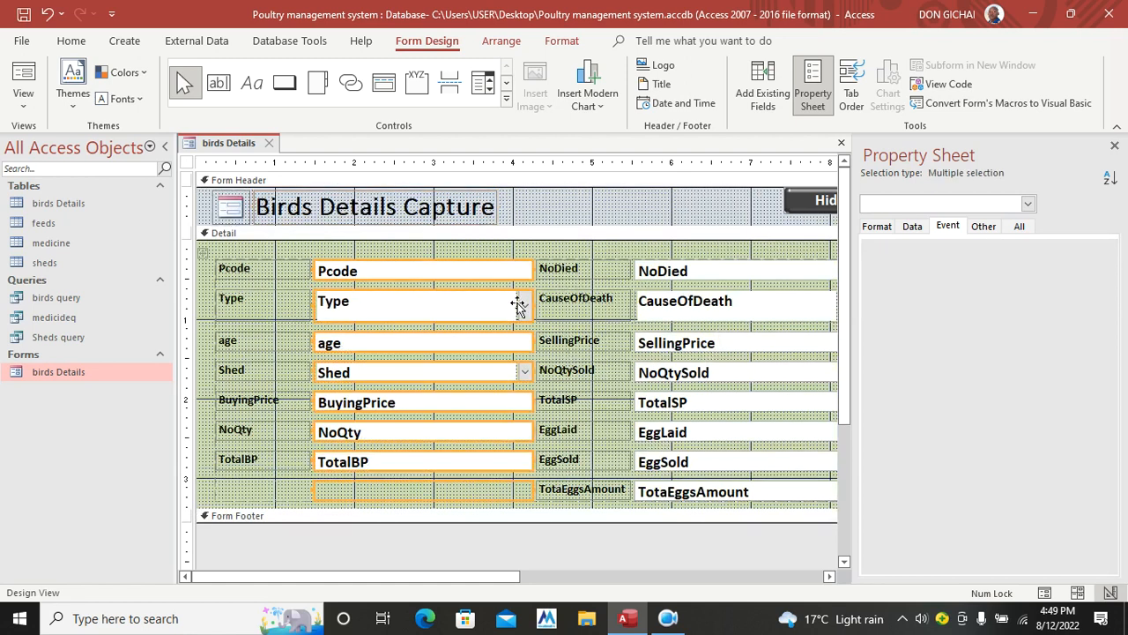
click(426, 204)
drag(498, 206, 697, 206)
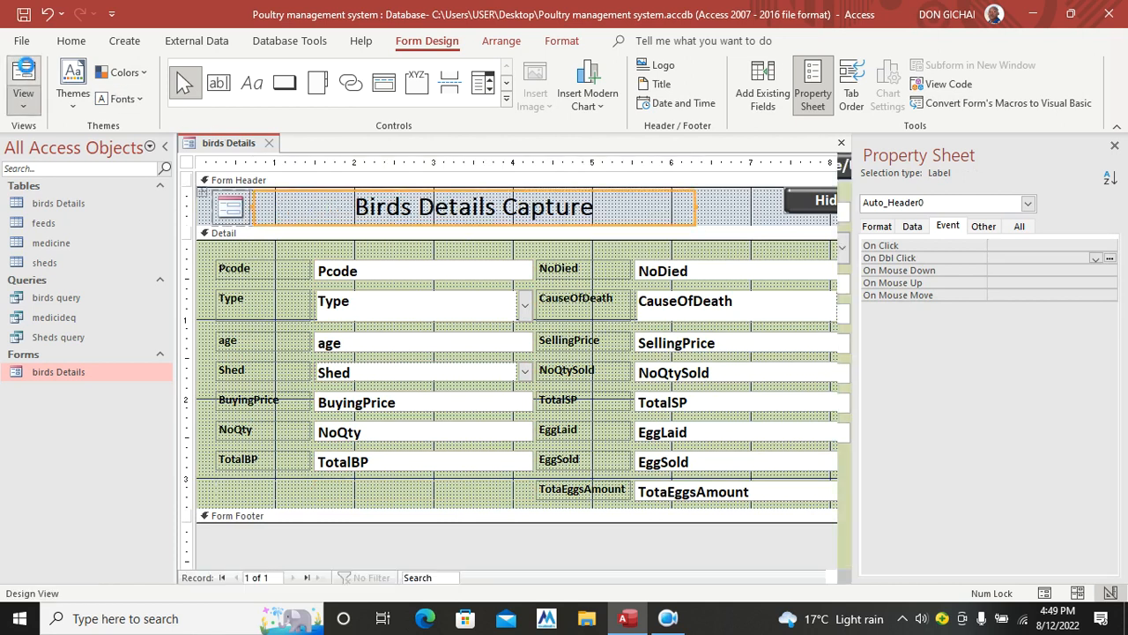
Show the form in Form View and close it with its own CLOSE button, confirming the exit
click(23, 68)
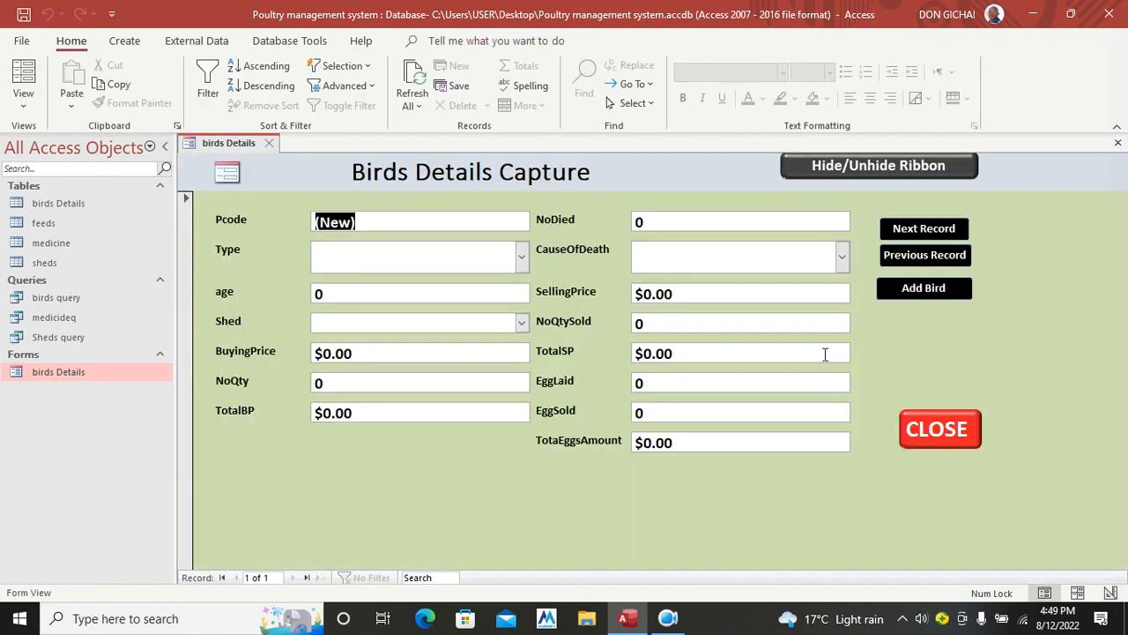
click(957, 432)
click(552, 367)
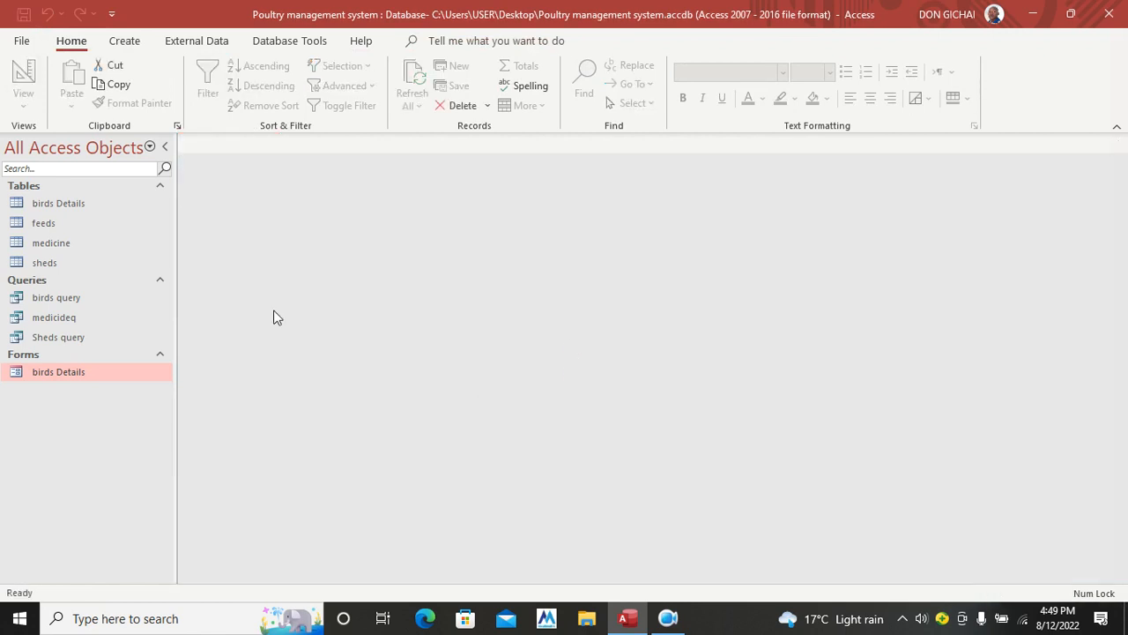
Create a form from the feeds table and switch it to Design View
click(76, 244)
click(62, 225)
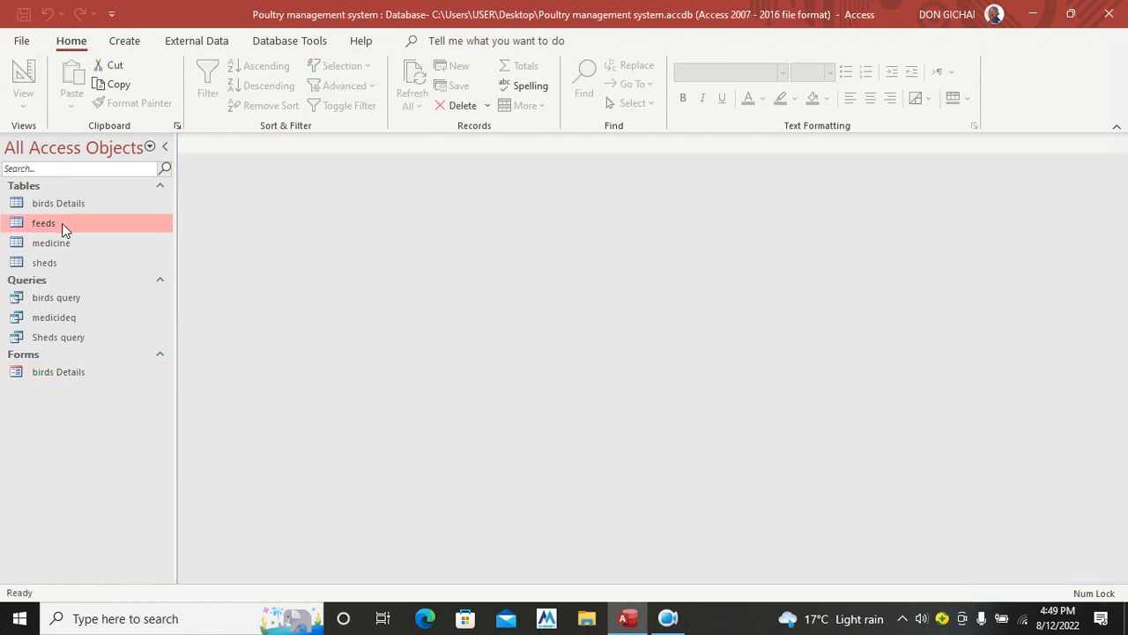
click(135, 47)
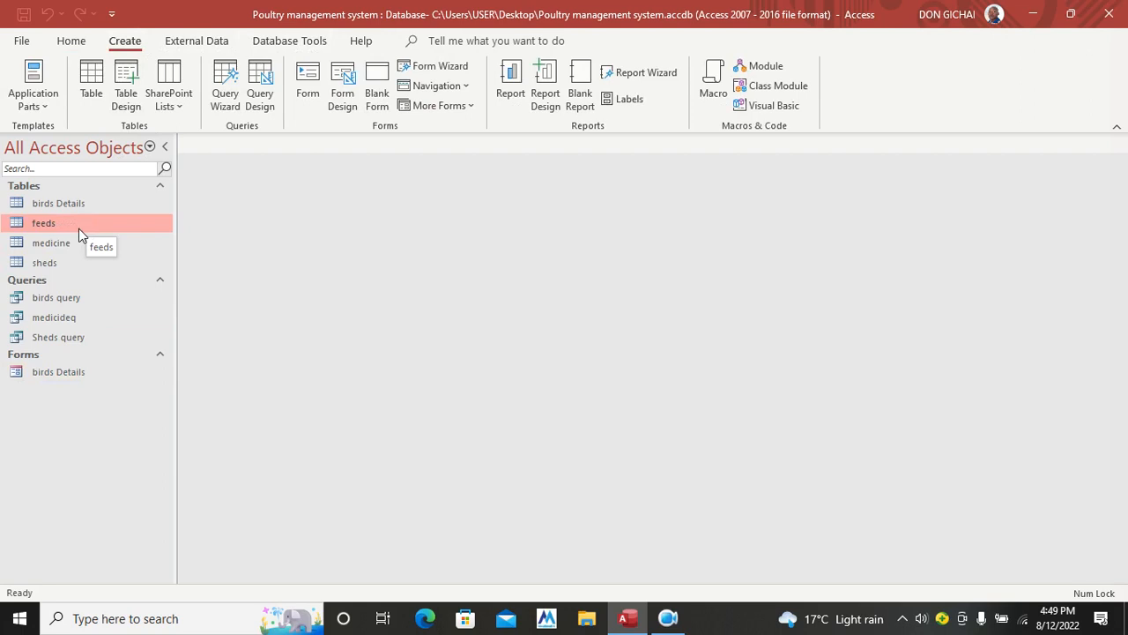
click(308, 92)
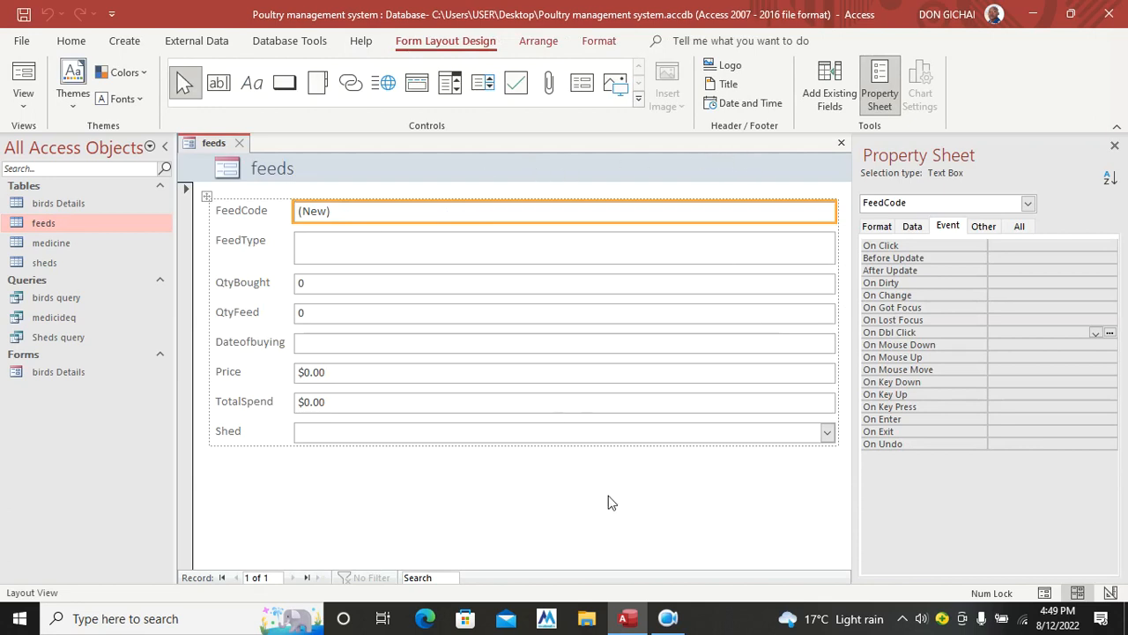
right_click(276, 497)
click(328, 362)
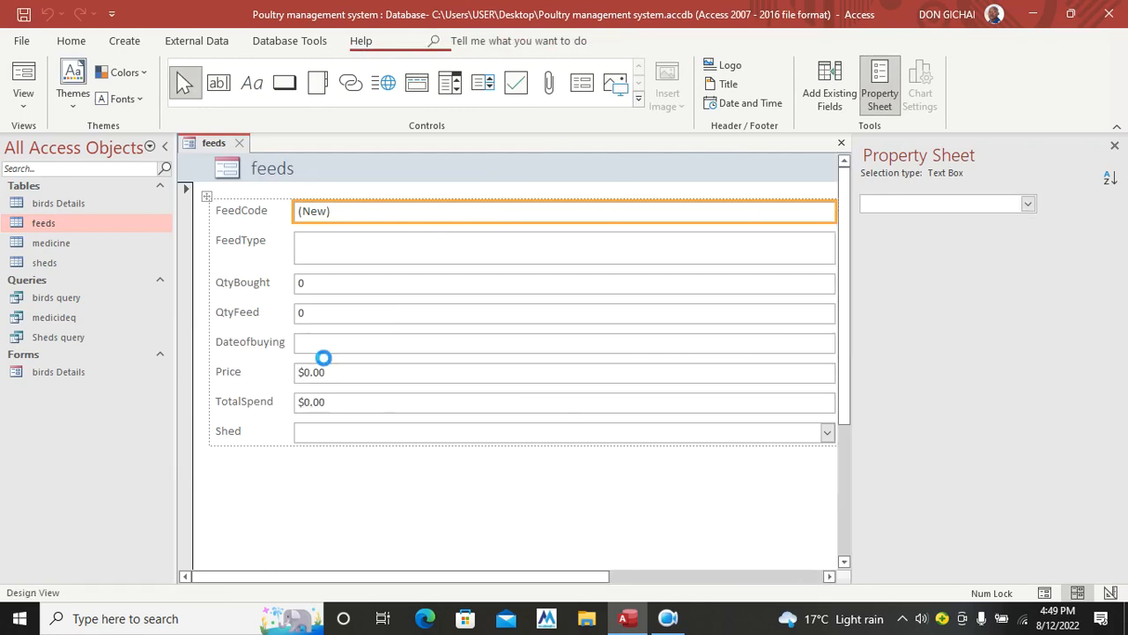
Format all labels and fields in the feeds form's Detail section with black, bold text at font size 16
drag(251, 236, 413, 502)
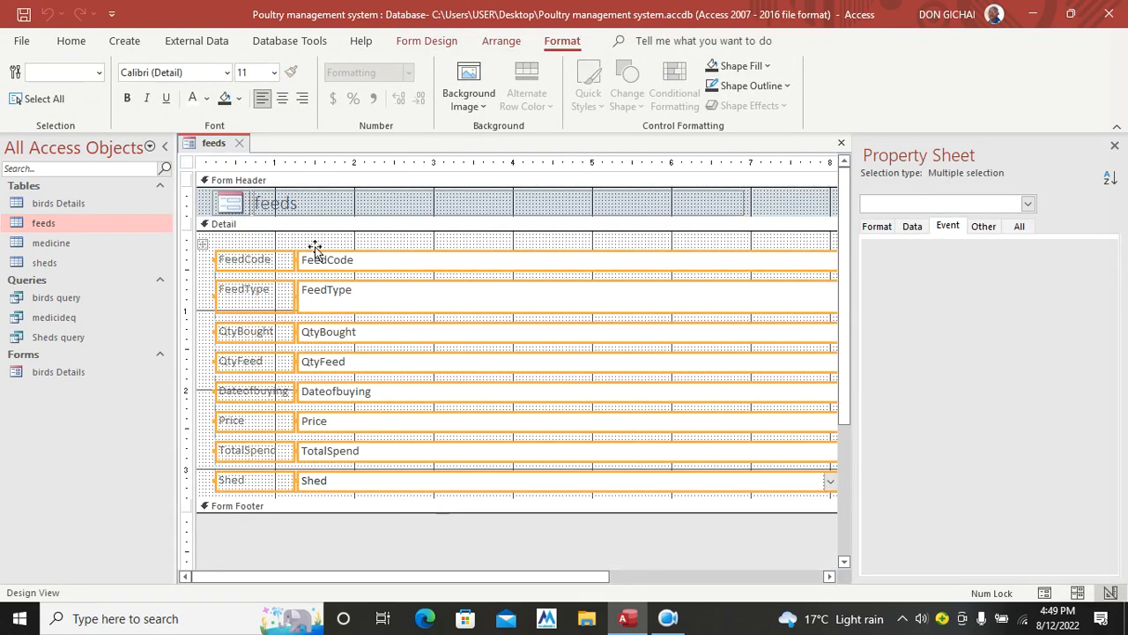
click(221, 97)
click(47, 14)
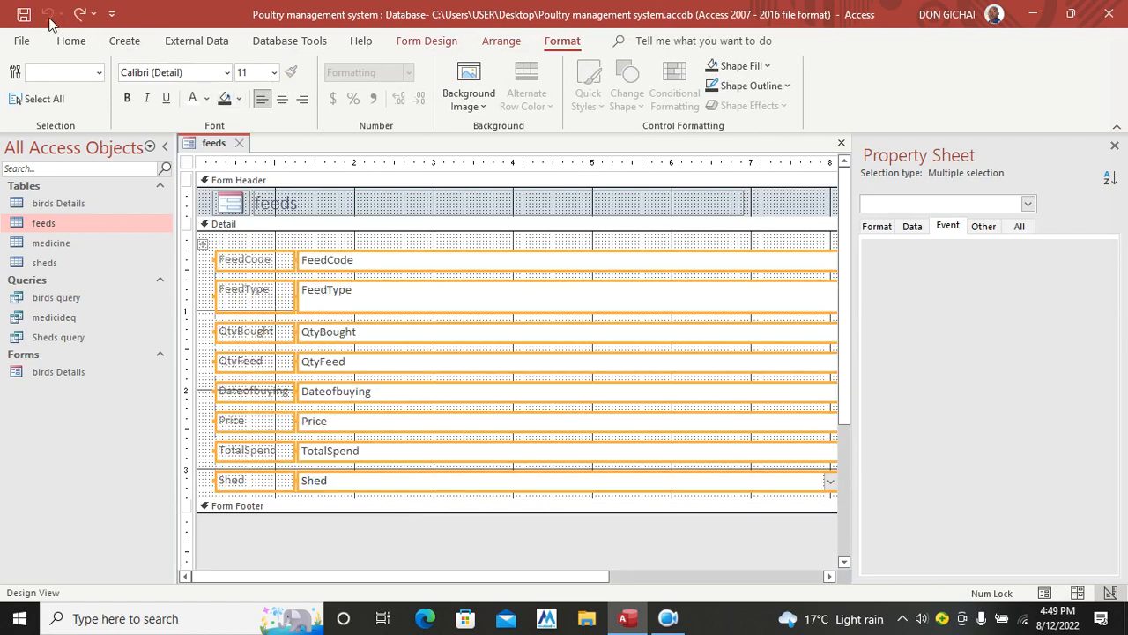
click(206, 97)
click(205, 168)
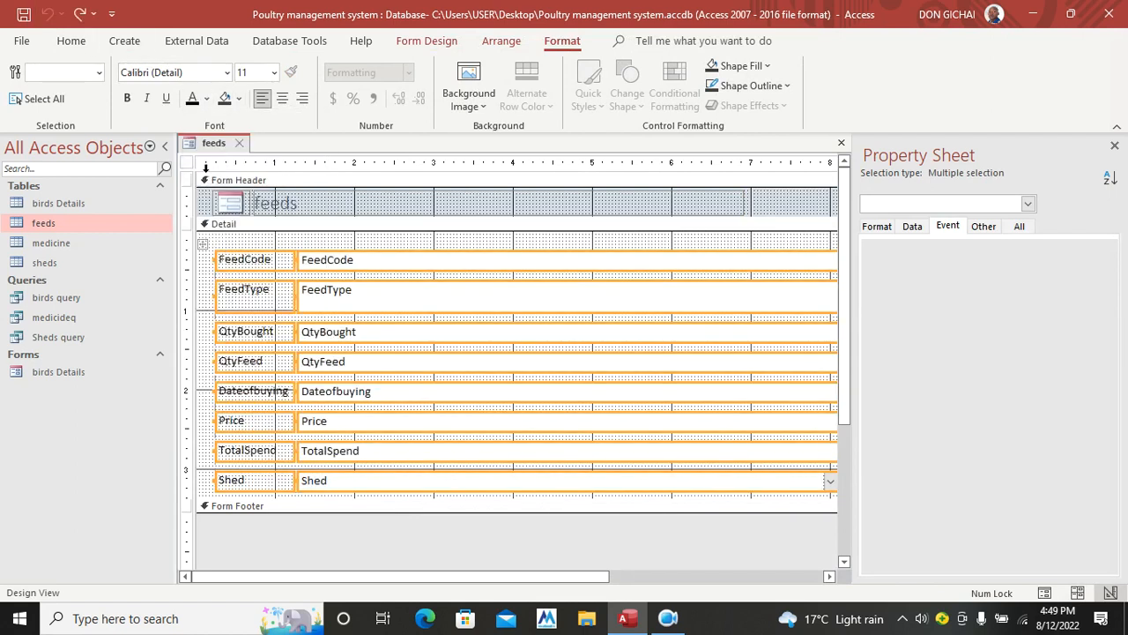
click(134, 97)
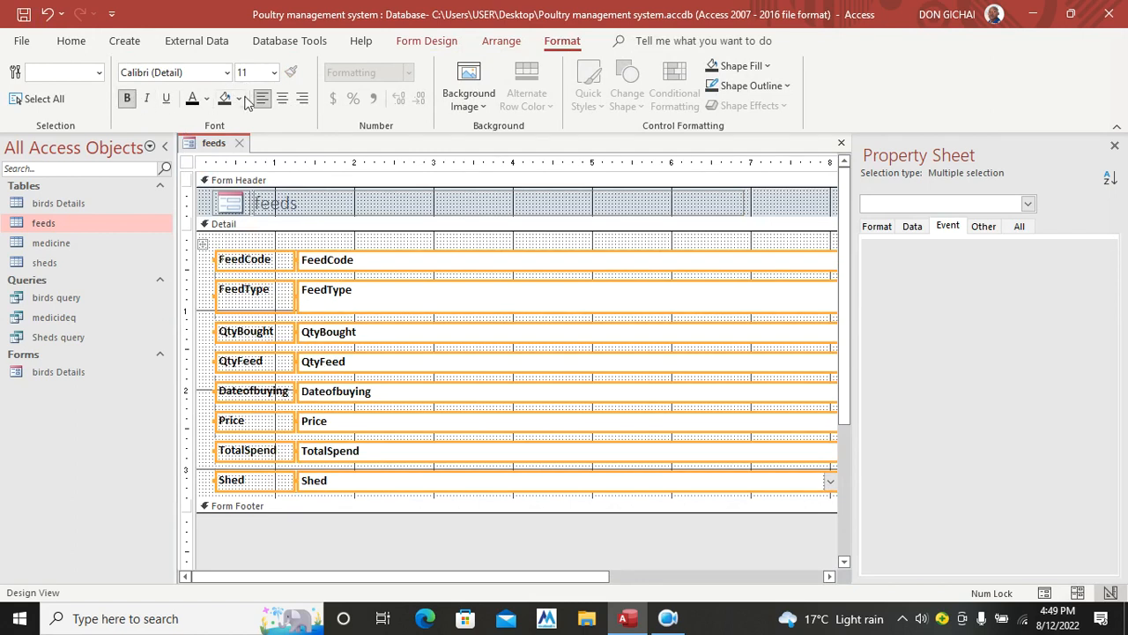
click(274, 73)
click(261, 207)
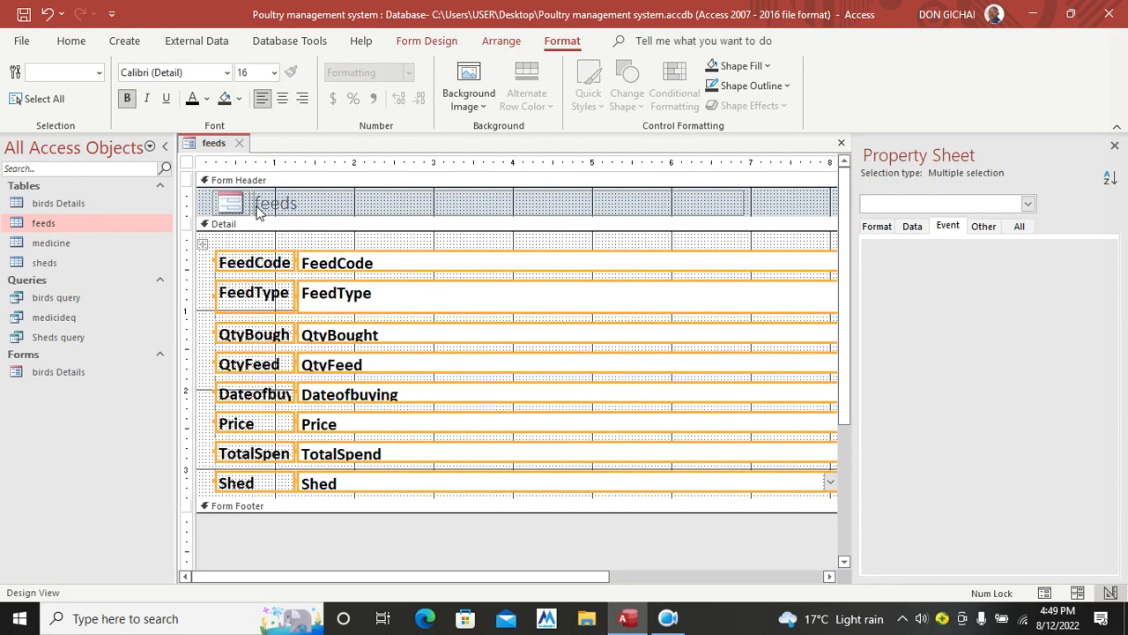
Format the feeds form's header title with black, bold text at font size 24
click(478, 201)
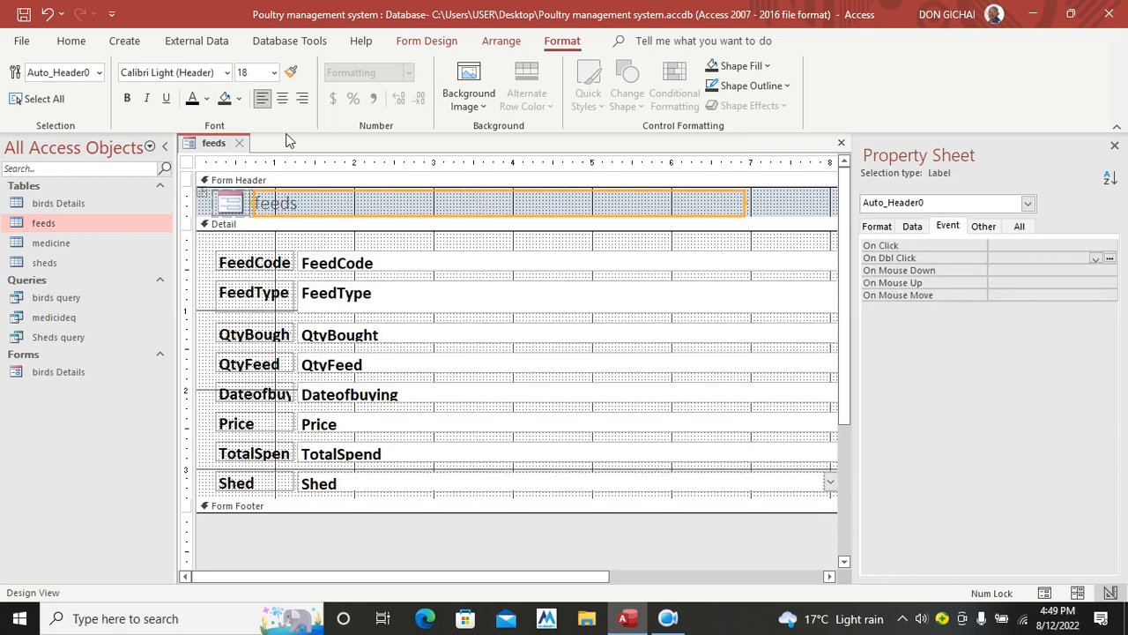
click(207, 98)
click(205, 168)
click(127, 98)
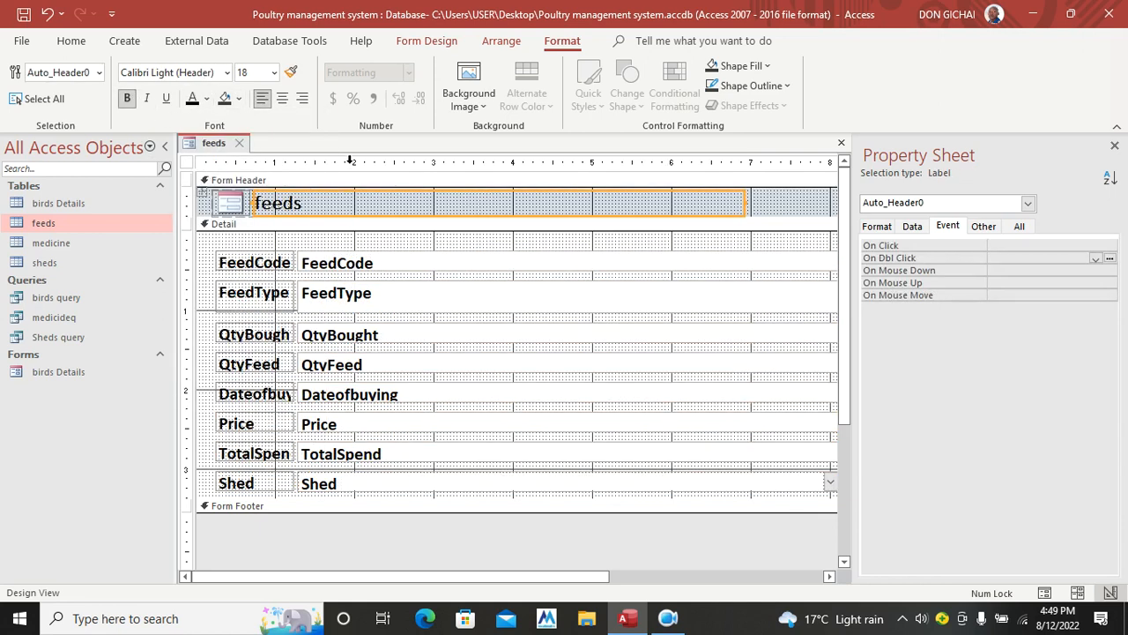
click(274, 73)
click(252, 282)
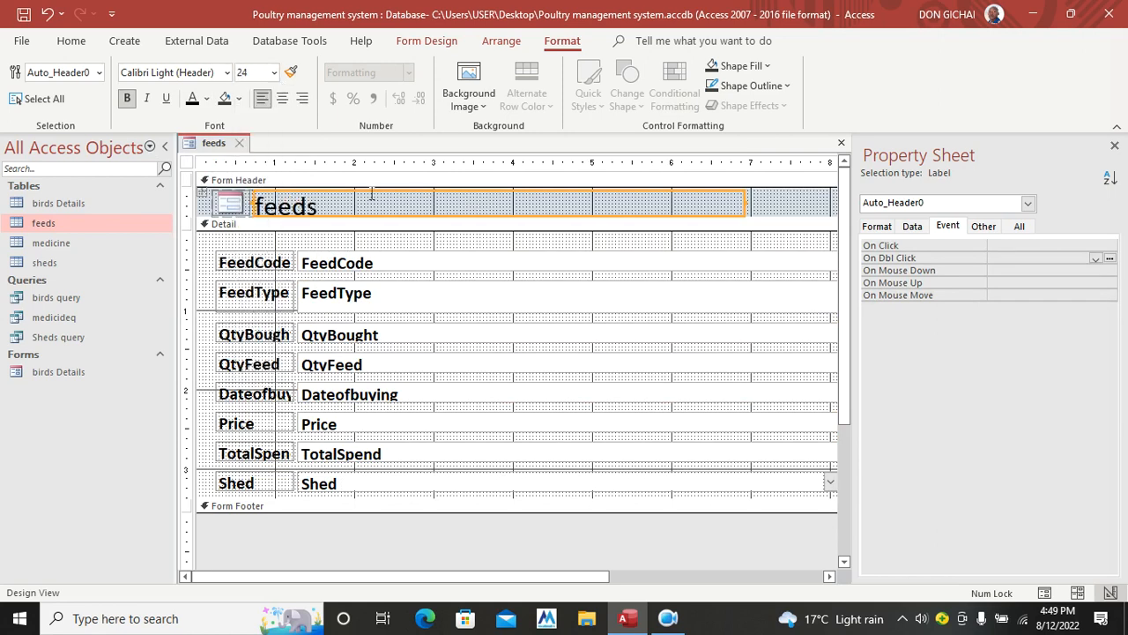
Change the header title text to "Feeds Module"
click(262, 208)
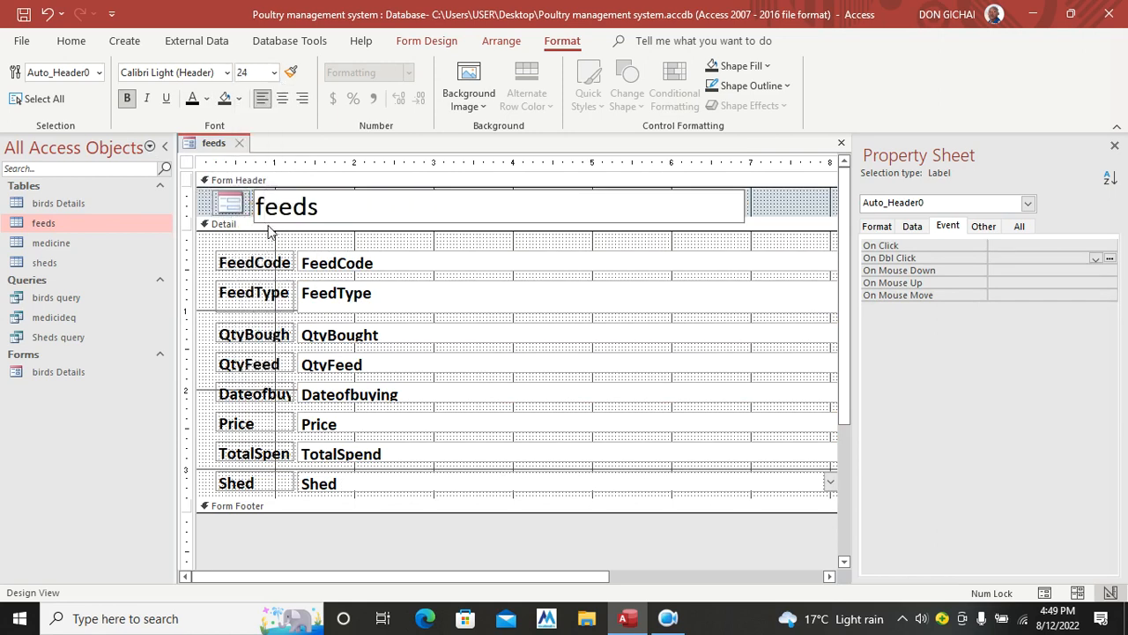
key(Delete)
text(F)
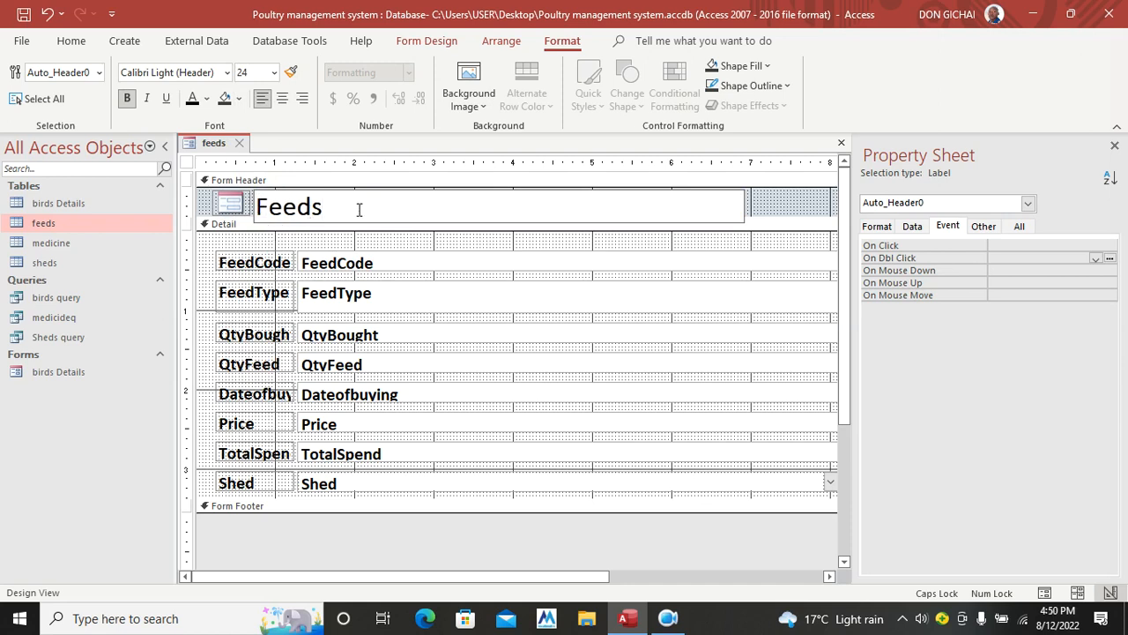
text(MOdlu)
key(BackSpace)
key(BackSpace)
text(ule)
click(329, 209)
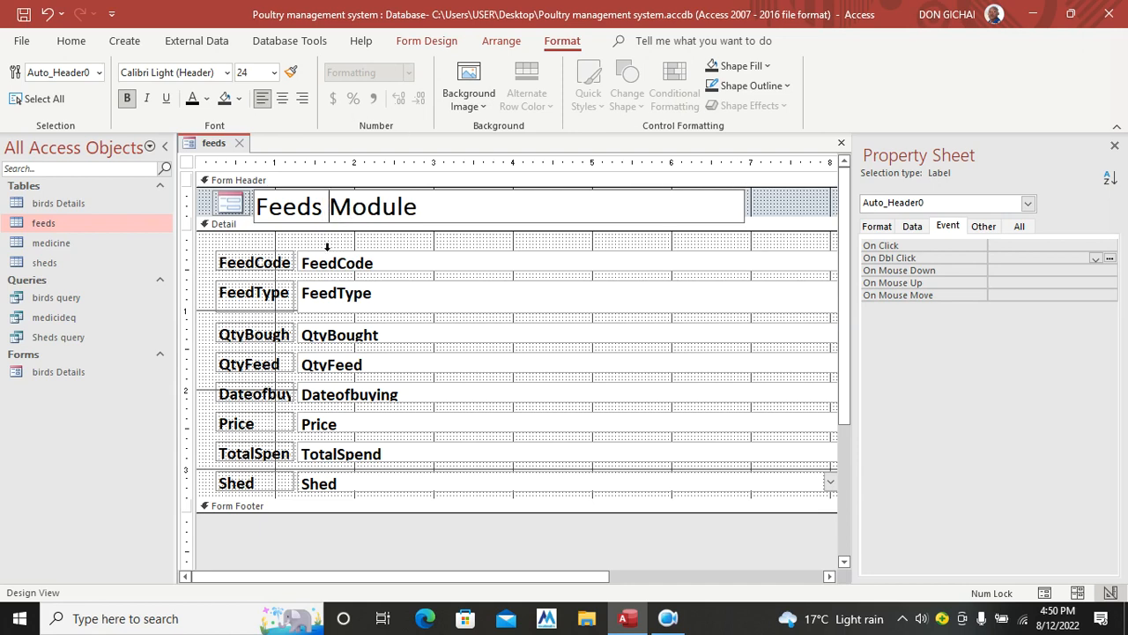
Fill the Detail section's background with bright green
right_click(359, 238)
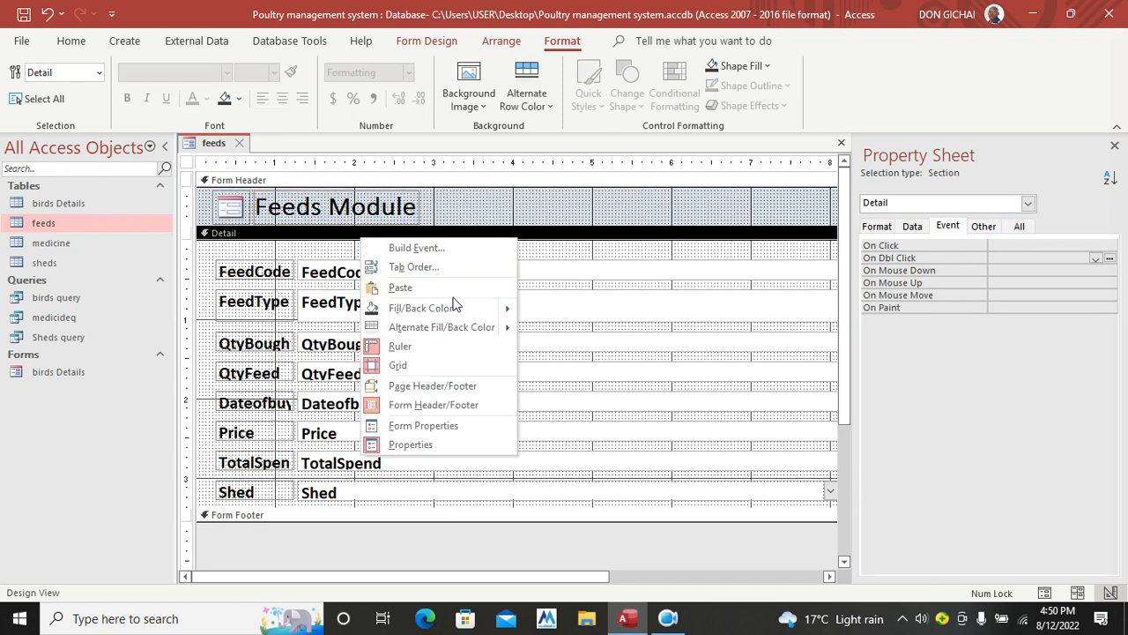
mouse_move(458, 306)
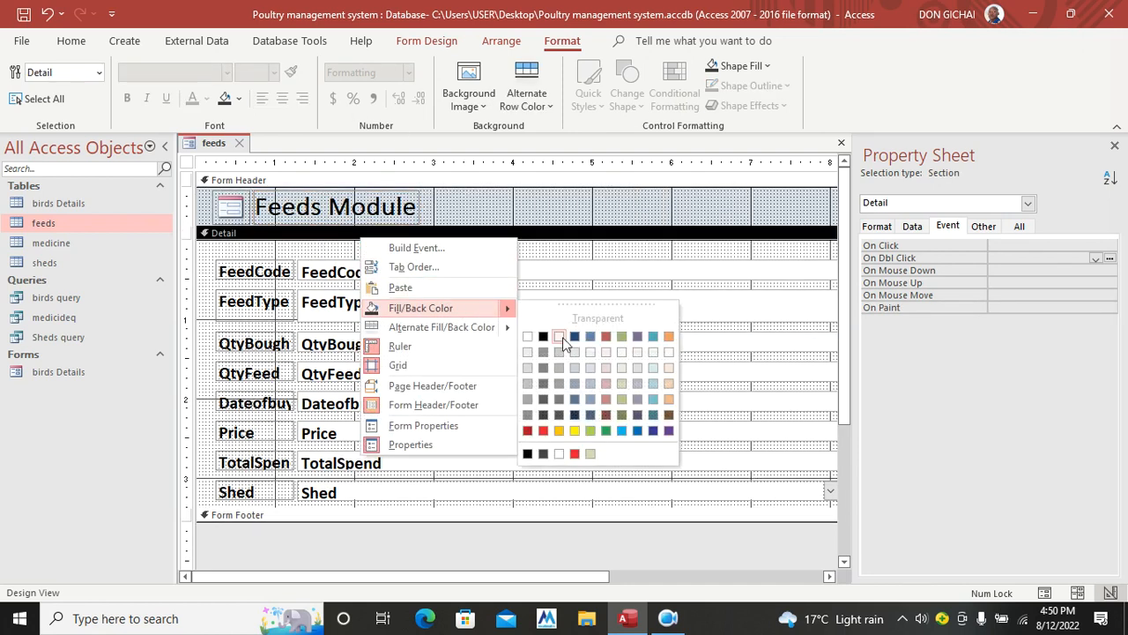
click(590, 418)
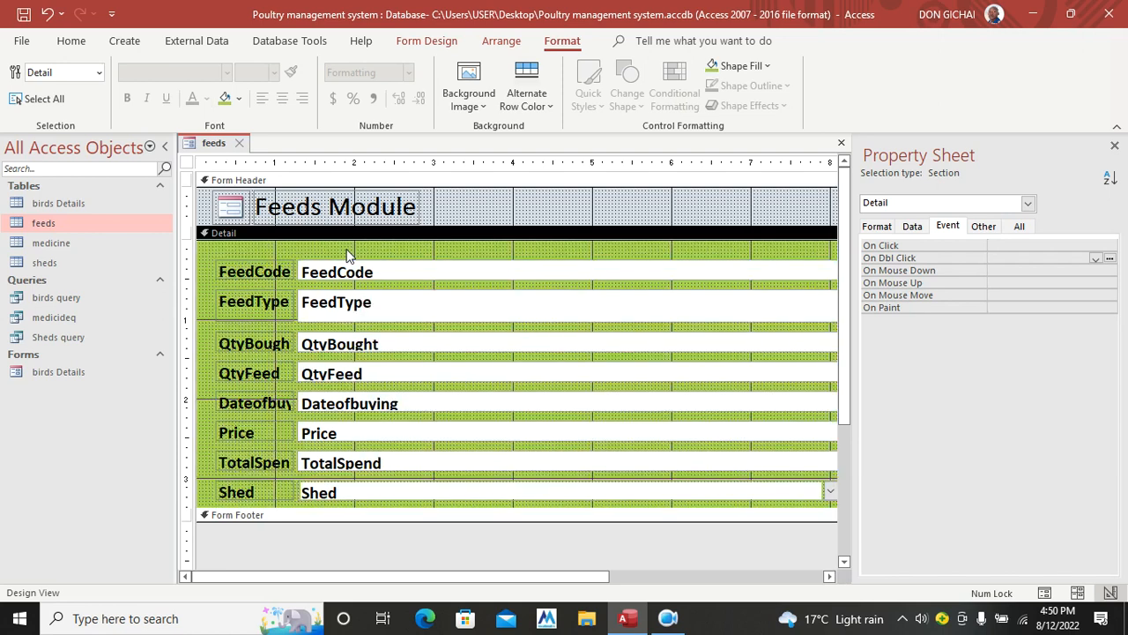
Close the Property Sheet and narrow all the Detail fields to about 3.5 inches wide
click(1113, 146)
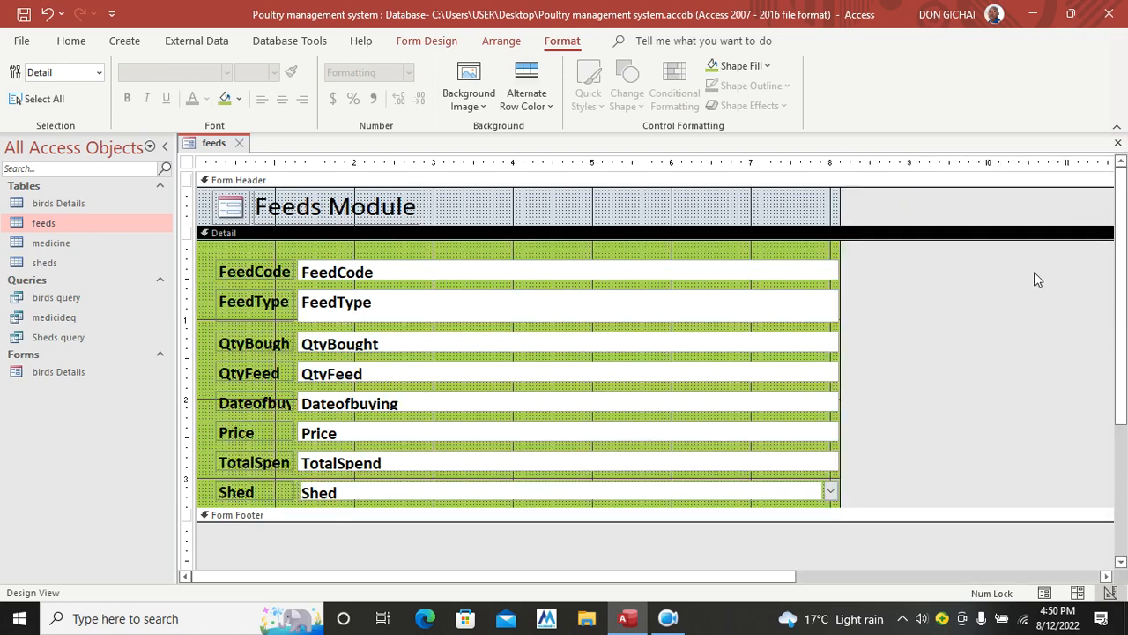
drag(828, 253, 582, 487)
click(687, 421)
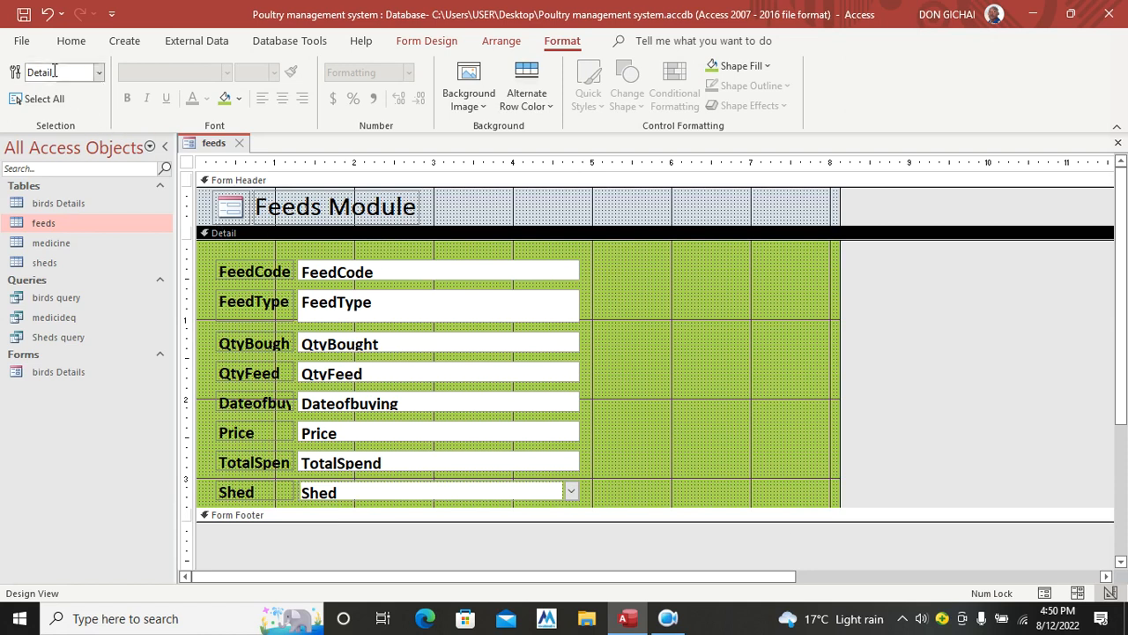
Save the form under the name feeds and show it in Form View
click(23, 13)
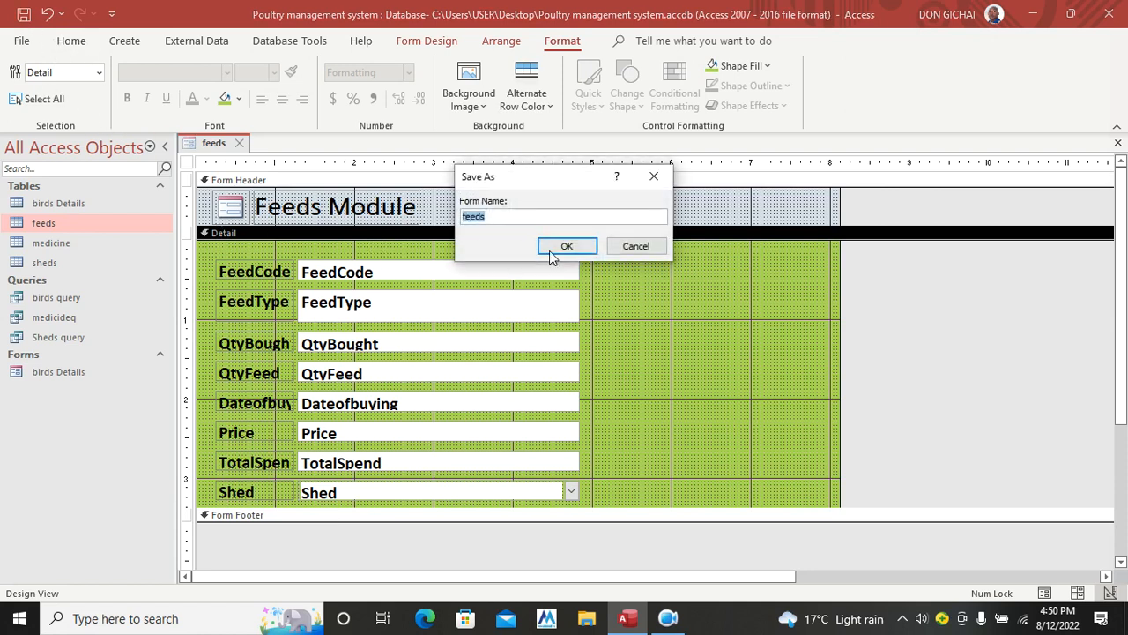
click(551, 250)
click(71, 40)
click(23, 75)
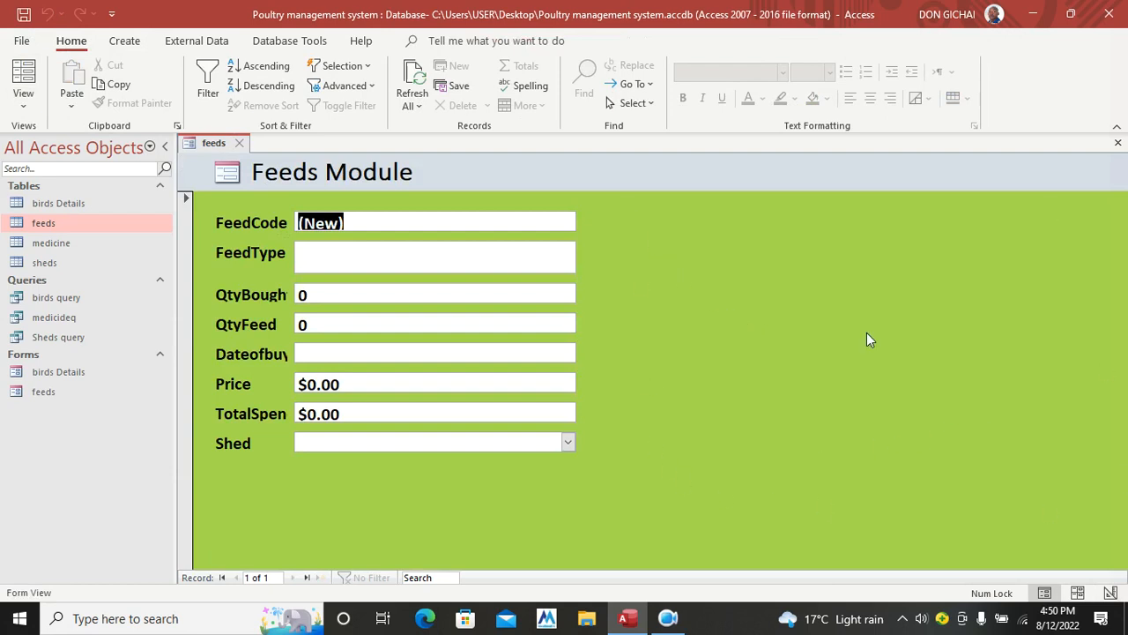
In Design View, draw a rectangle about 2.9 by 3 inches in the empty area beside the fields, and preview it in Form View
right_click(560, 480)
click(619, 344)
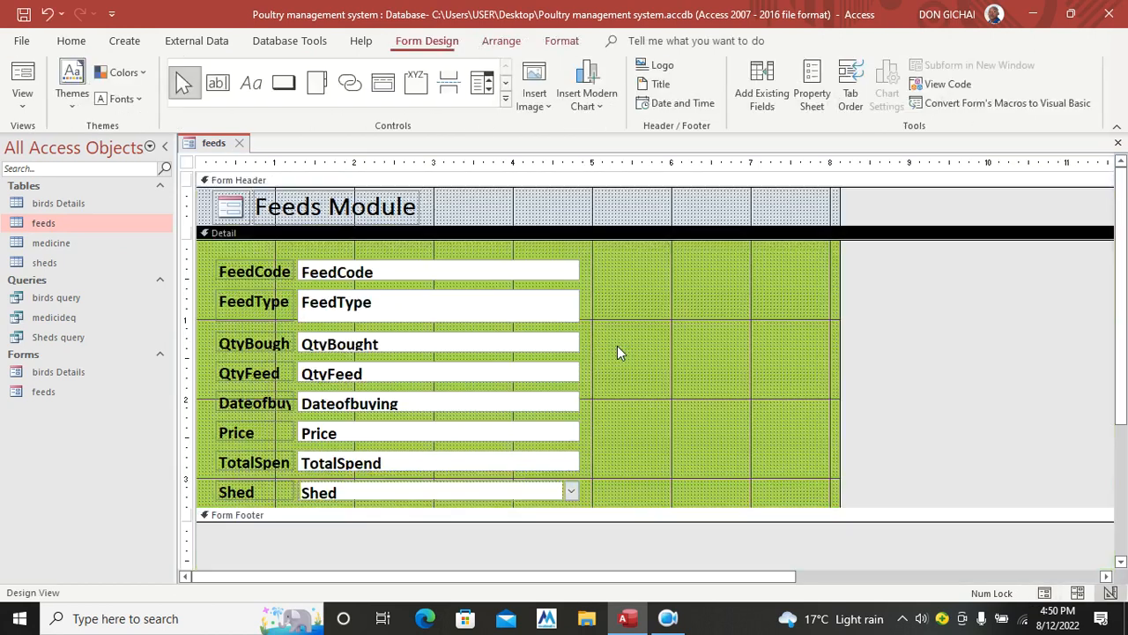
click(505, 100)
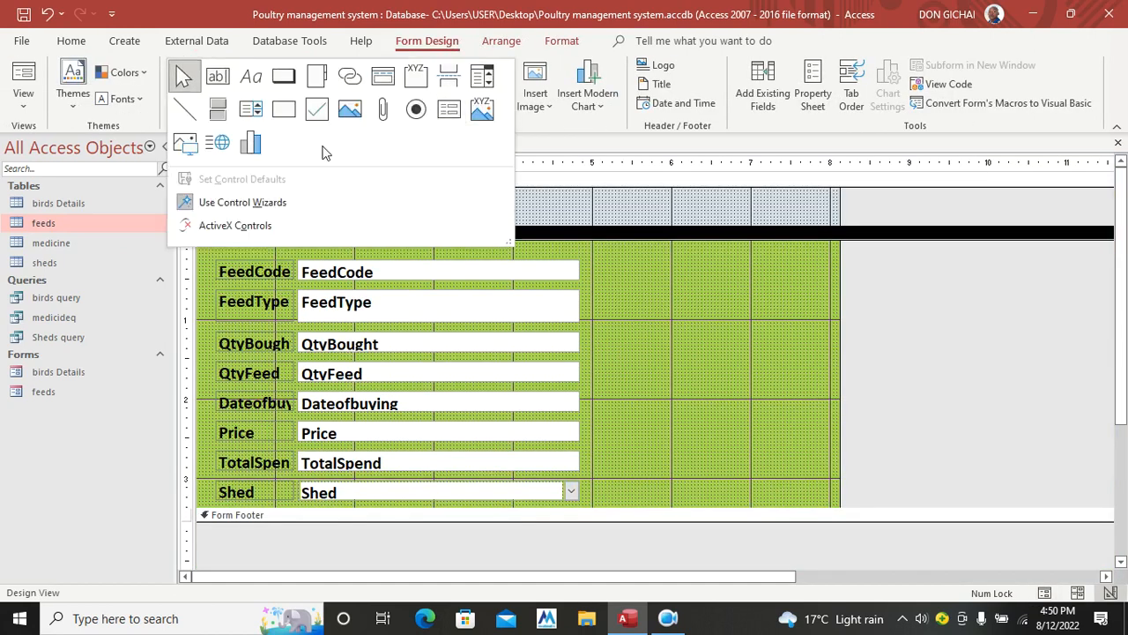
click(283, 110)
mouse_move(599, 263)
mouse_down()
mouse_move(733, 450)
mouse_move(829, 504)
mouse_up()
click(696, 243)
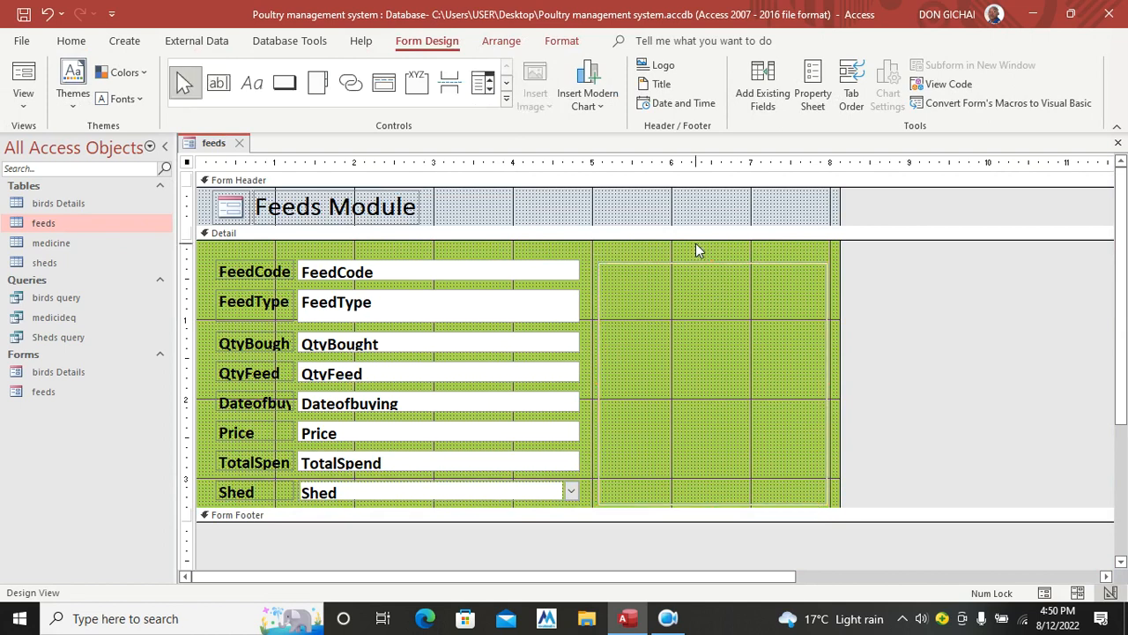
click(39, 74)
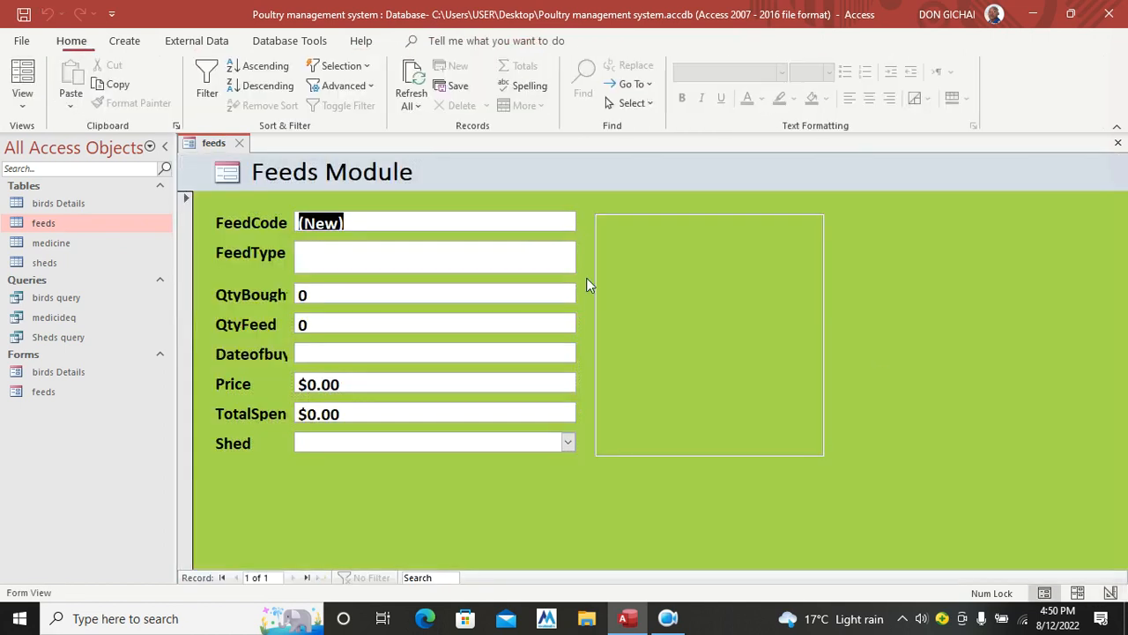
In Design View, draw a second rectangle about 4.8 by 3.3 inches framing all the feed labels and fields, and preview it in Form View
right_click(1001, 220)
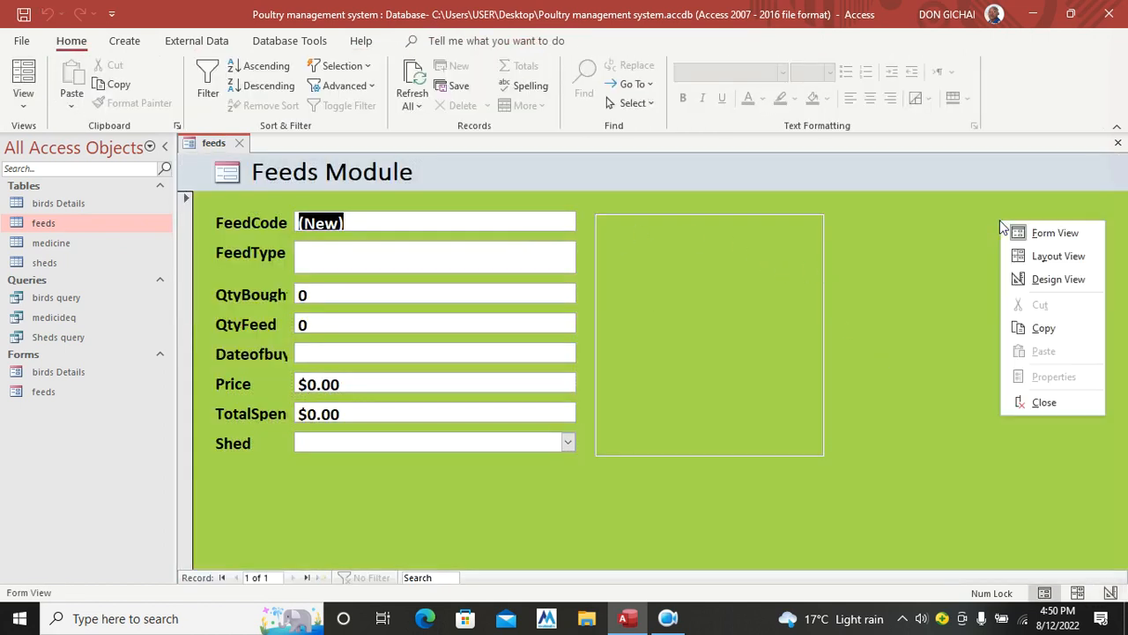
click(1025, 280)
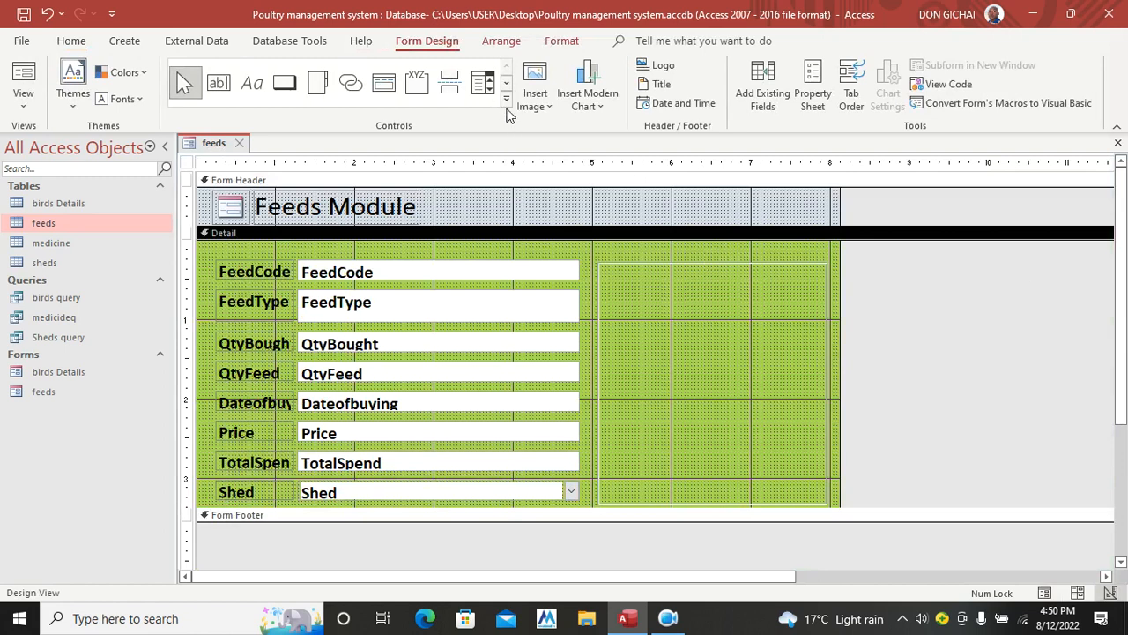
click(506, 98)
click(285, 107)
mouse_move(207, 248)
mouse_down()
mouse_move(566, 430)
mouse_move(591, 406)
mouse_move(579, 485)
mouse_move(590, 507)
mouse_up()
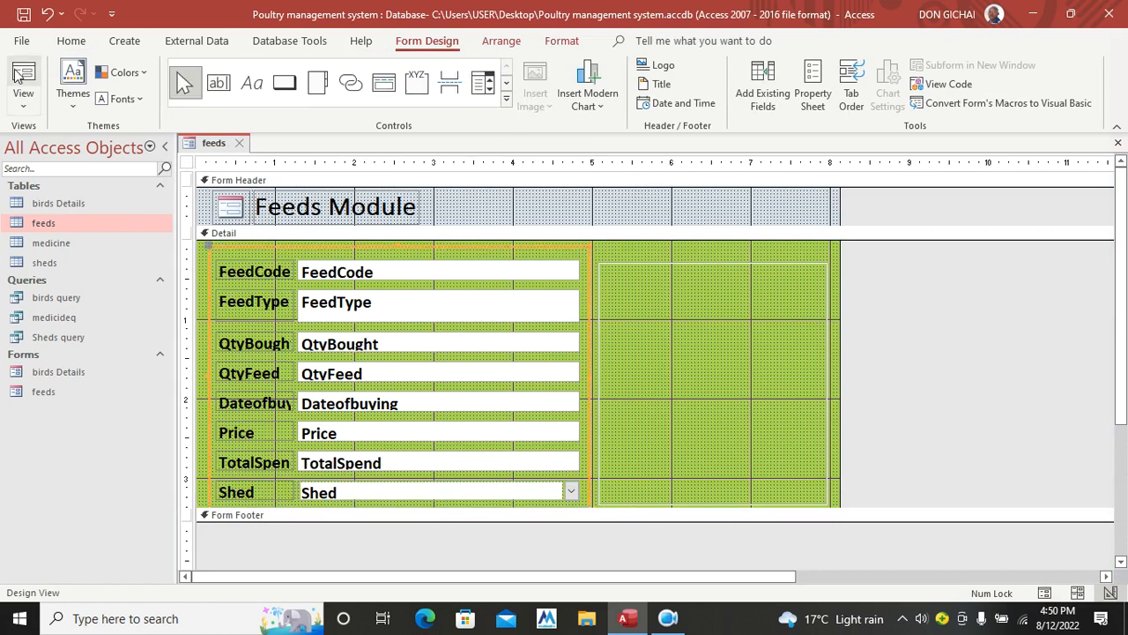
click(18, 75)
In Design View, add a Go To Next Record command button with a picture near the upper edge of the empty rectangle
right_click(995, 227)
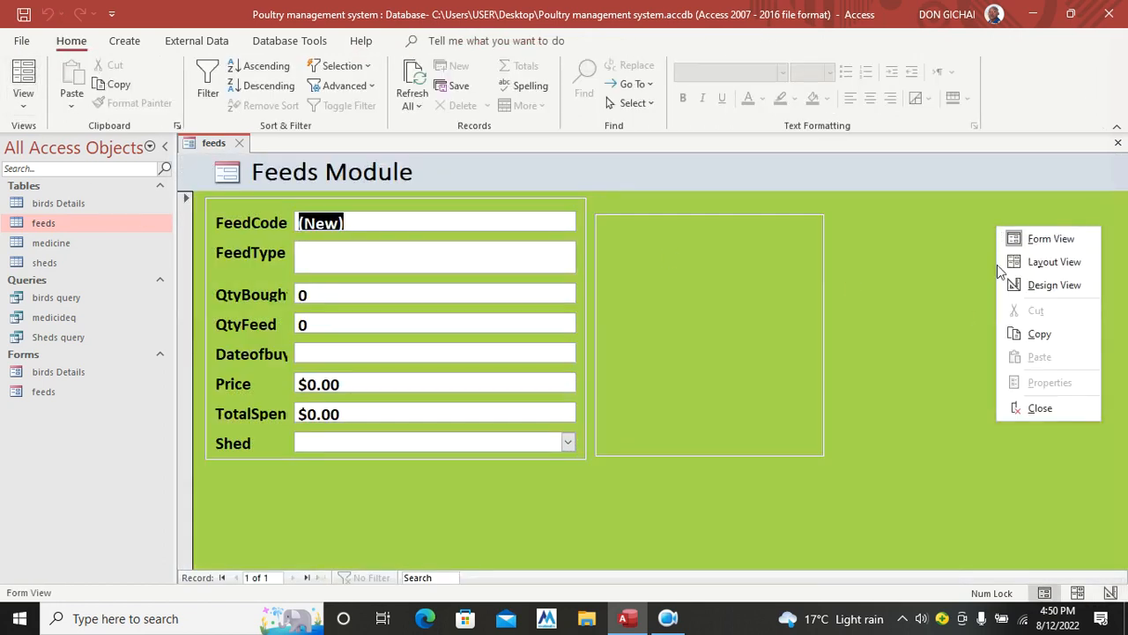
click(1037, 291)
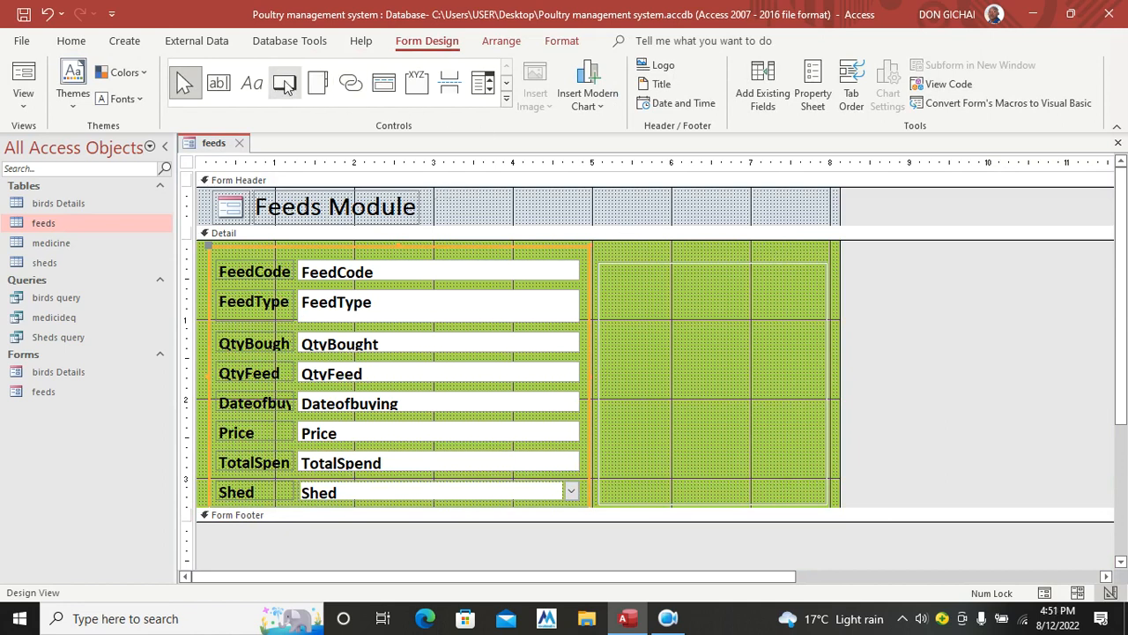
click(283, 82)
drag(634, 278, 791, 304)
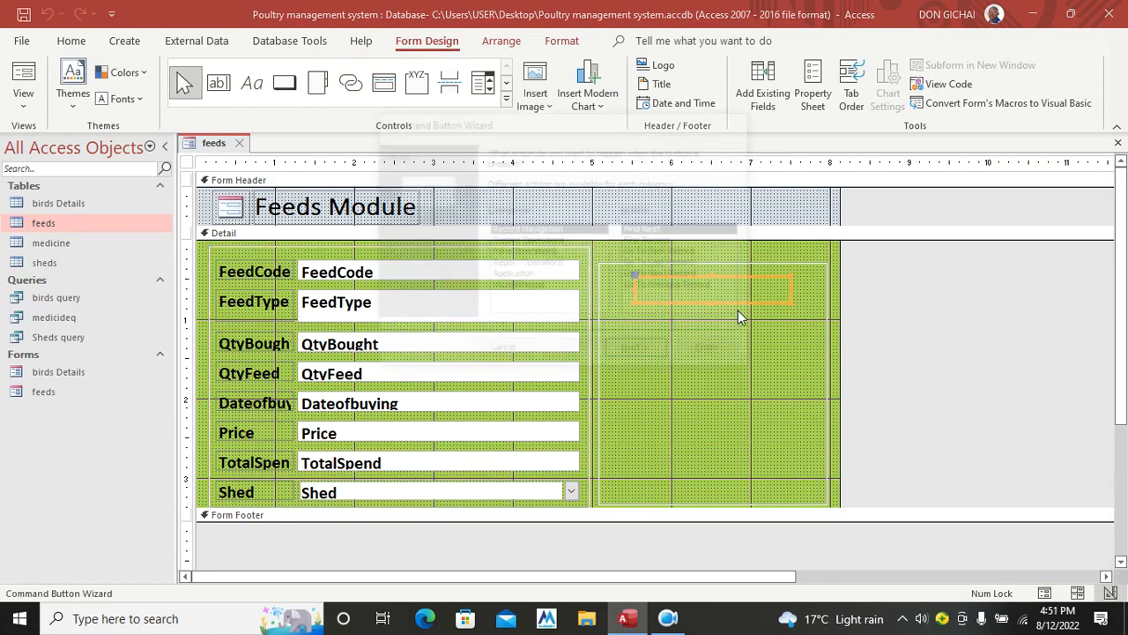
click(685, 276)
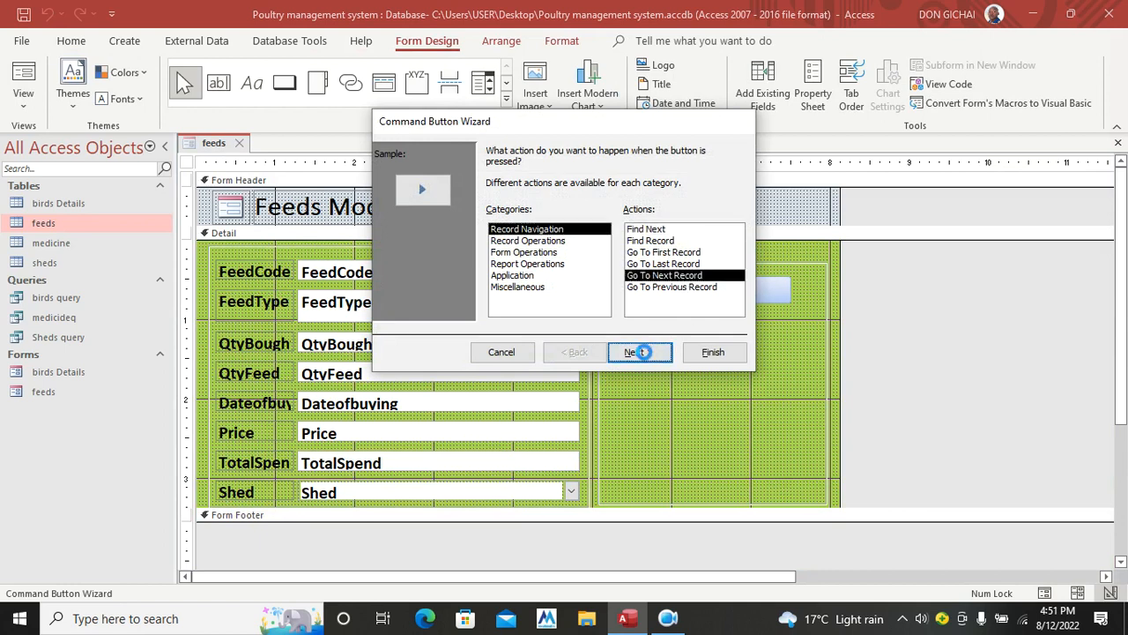
click(640, 351)
click(727, 352)
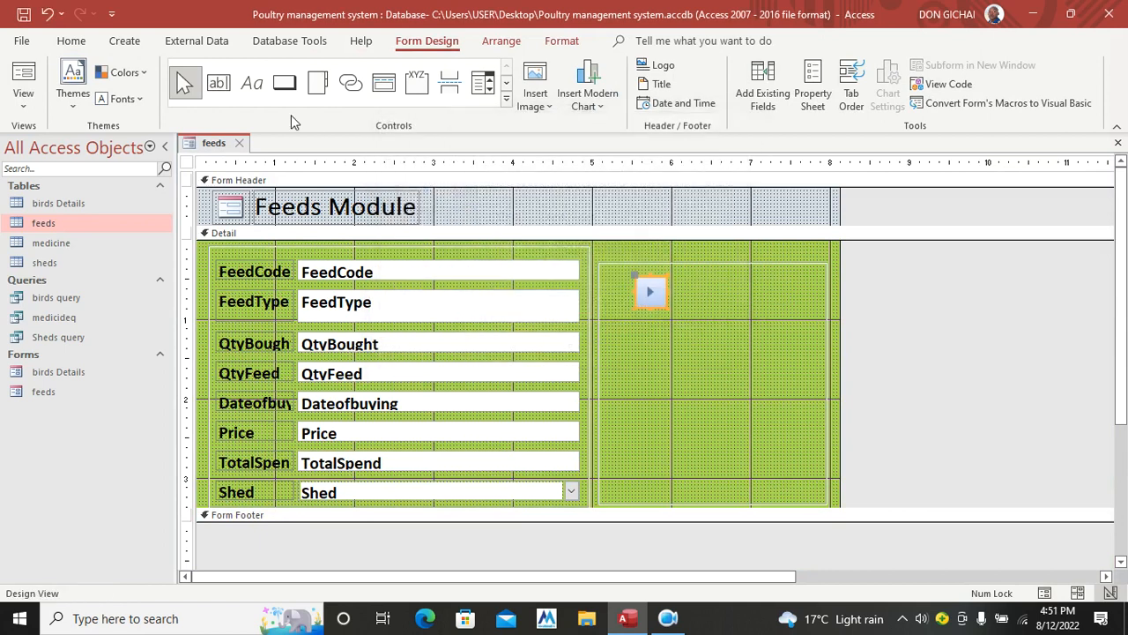
Add a Go To Previous Record command button showing the text "Previous Record" beside the next-record button
click(289, 85)
drag(671, 278, 718, 308)
click(670, 286)
click(649, 351)
click(494, 217)
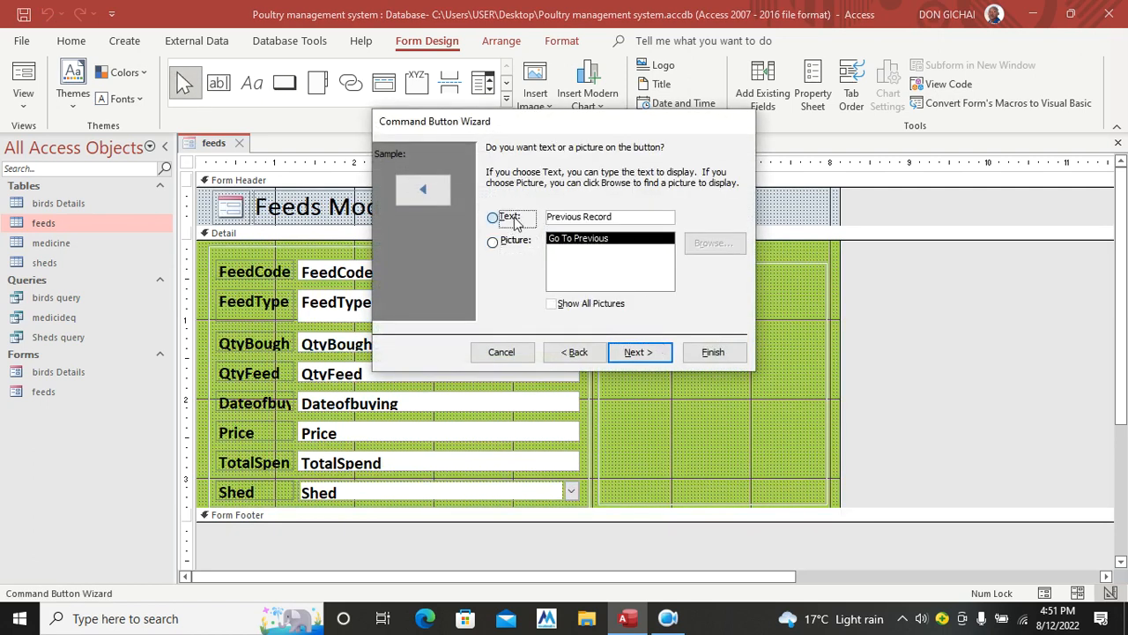
click(715, 351)
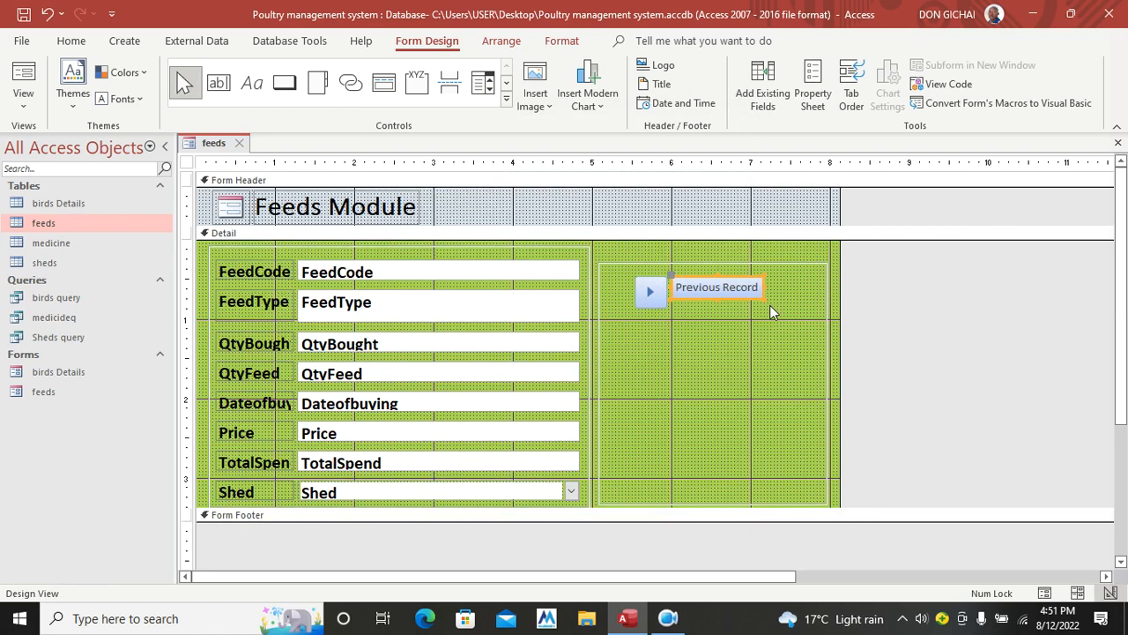
Widen the next-record button to about 1.1 inches and delete the text-labelled Previous Record button
click(724, 325)
mouse_move(703, 291)
mouse_down()
mouse_move(692, 321)
mouse_move(673, 326)
mouse_move(724, 296)
mouse_move(683, 300)
mouse_up()
click(653, 293)
click(692, 322)
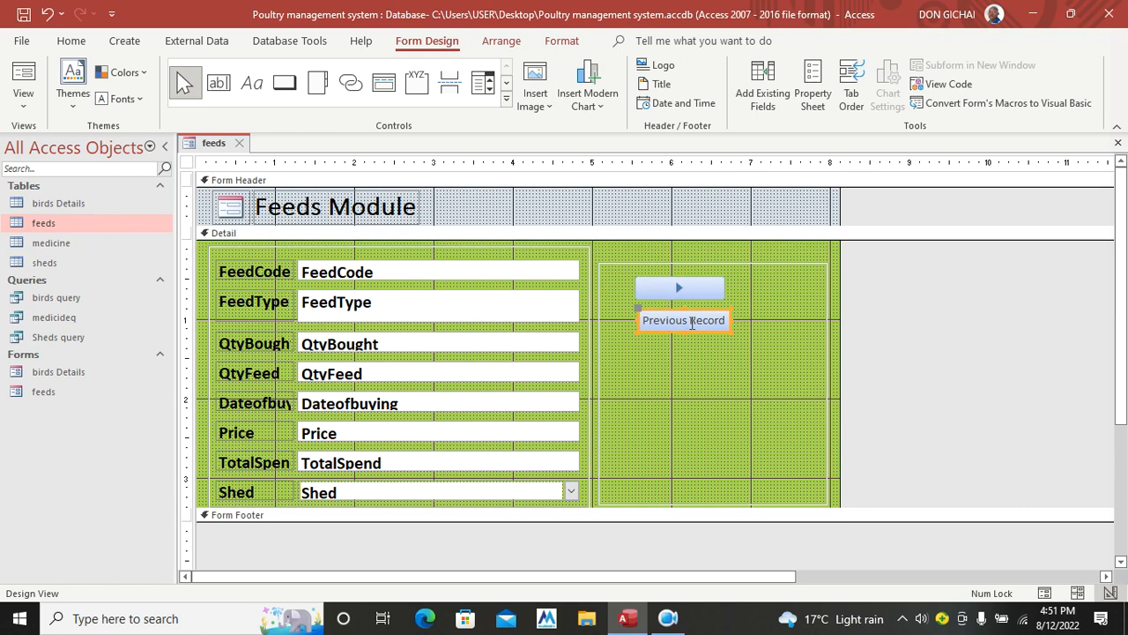
key(Delete)
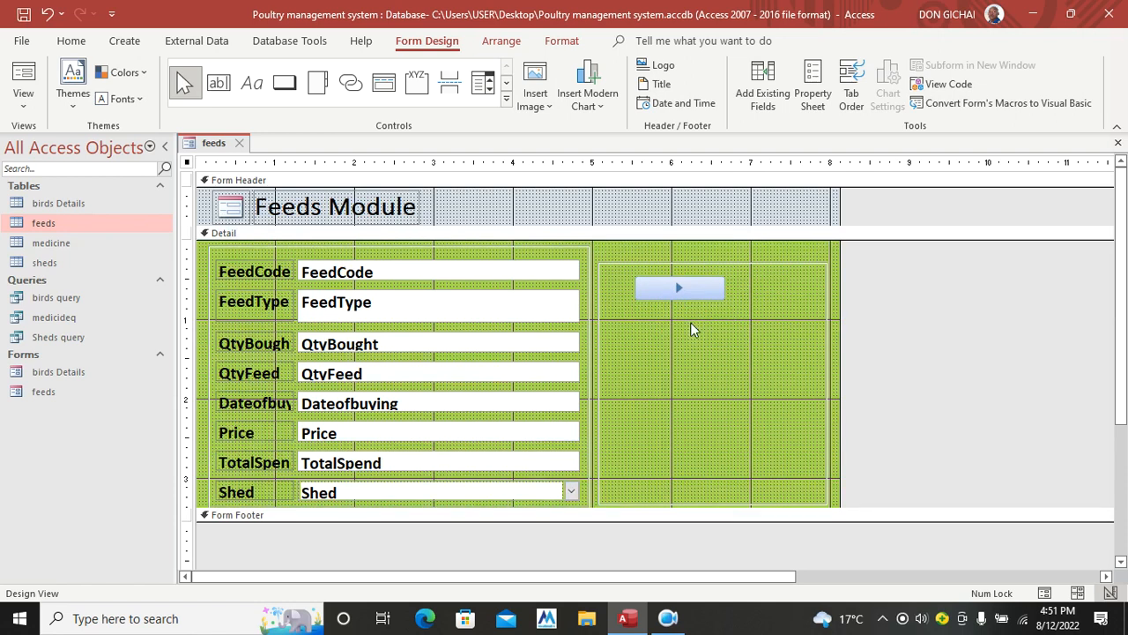
Add a Go To Previous Record command button with the Go To Previous picture below the next-record button
click(284, 82)
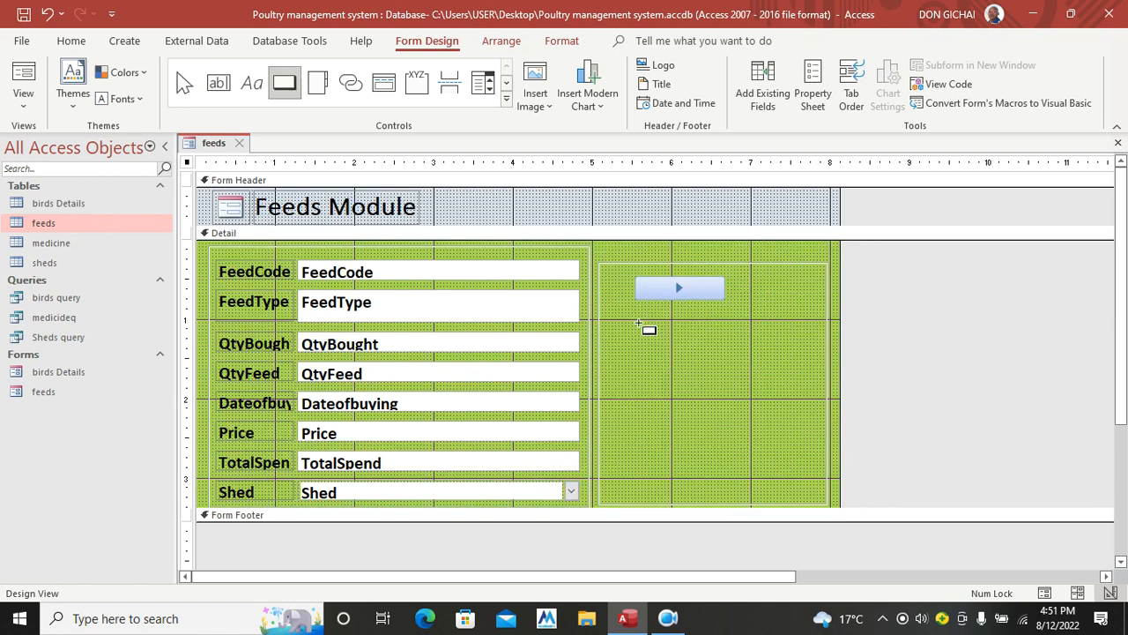
mouse_move(638, 304)
mouse_down()
mouse_move(701, 329)
mouse_move(731, 325)
mouse_up()
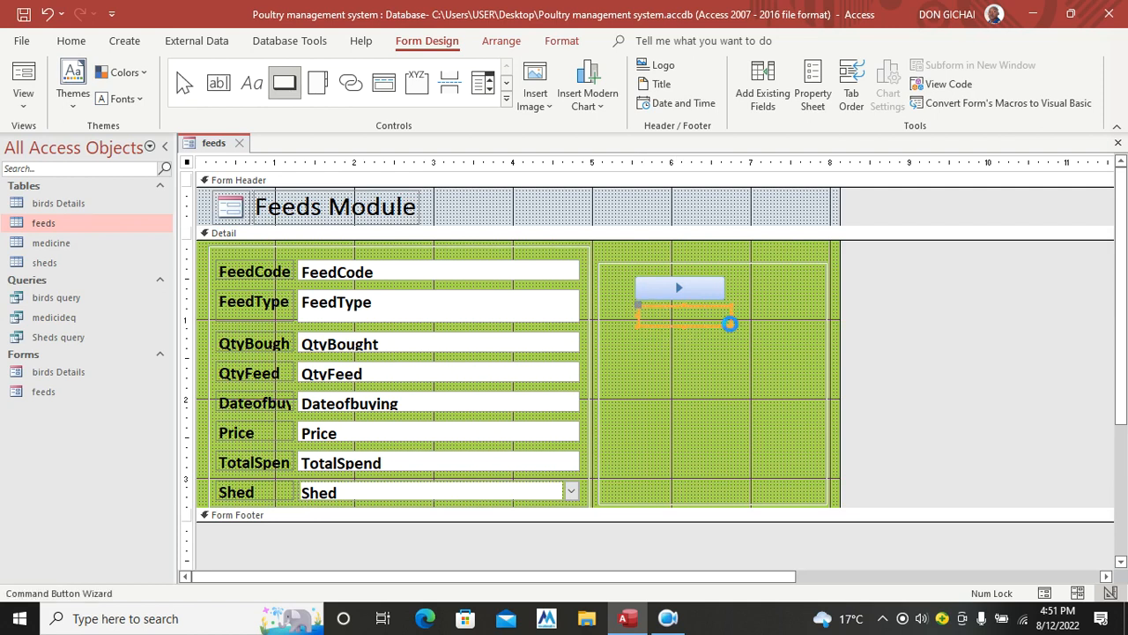
click(677, 287)
click(638, 352)
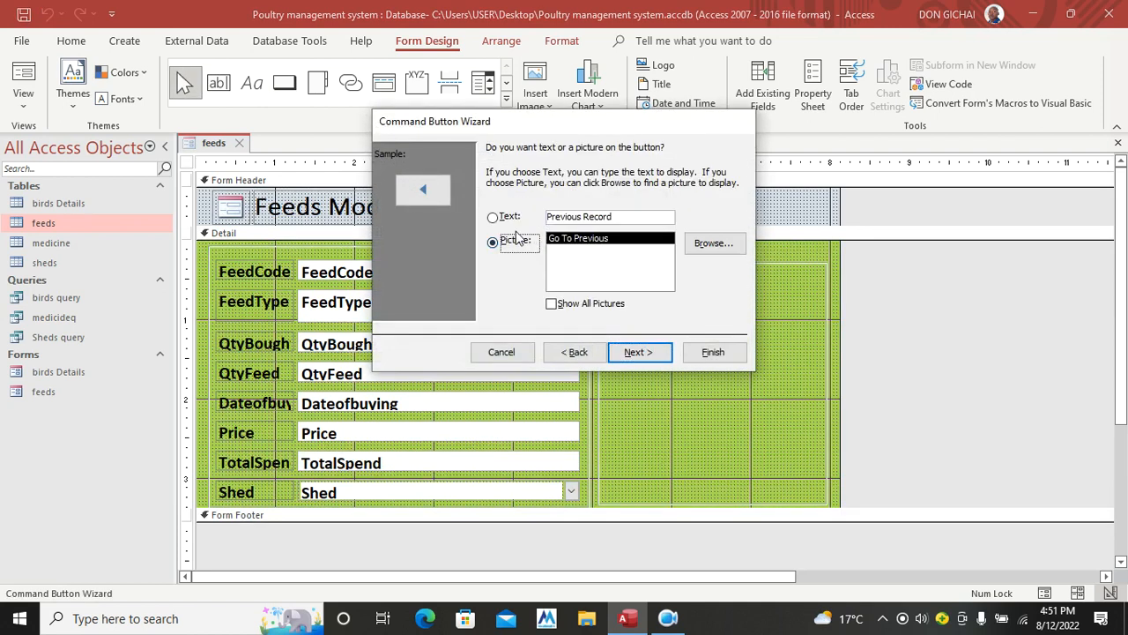
click(710, 353)
Widen the previous-record button to about 1.2 inches and shift the next-record button slightly right above it
drag(670, 317, 732, 324)
click(721, 344)
click(721, 338)
click(736, 345)
mouse_move(681, 296)
mouse_down()
mouse_move(700, 296)
mouse_move(690, 295)
mouse_up()
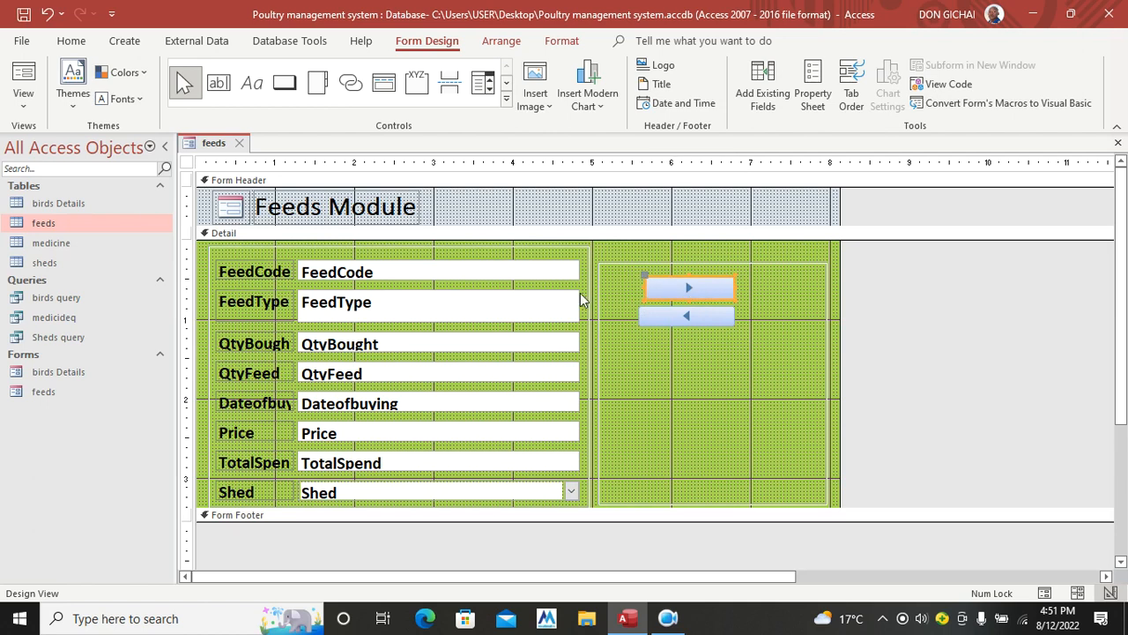
Open the birds Details form in Design View
right_click(71, 372)
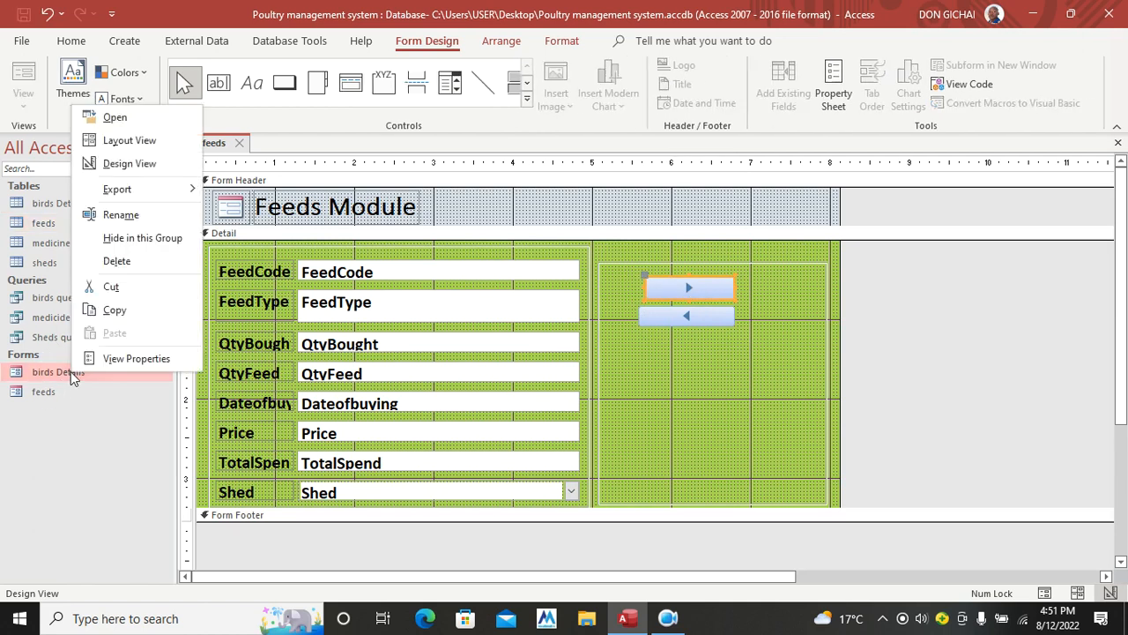
click(129, 163)
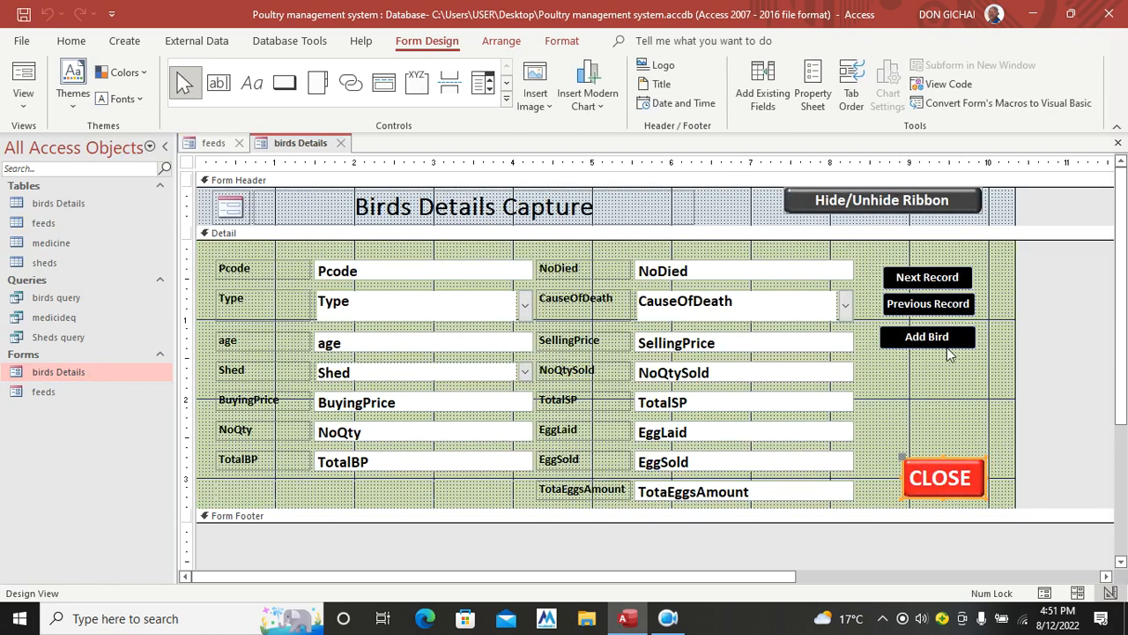
Copy the confirm-exit code from the CLOSE toggle button's On Click event procedure in the birds Details form, leaving out the Sub and End Sub lines
click(872, 193)
click(813, 88)
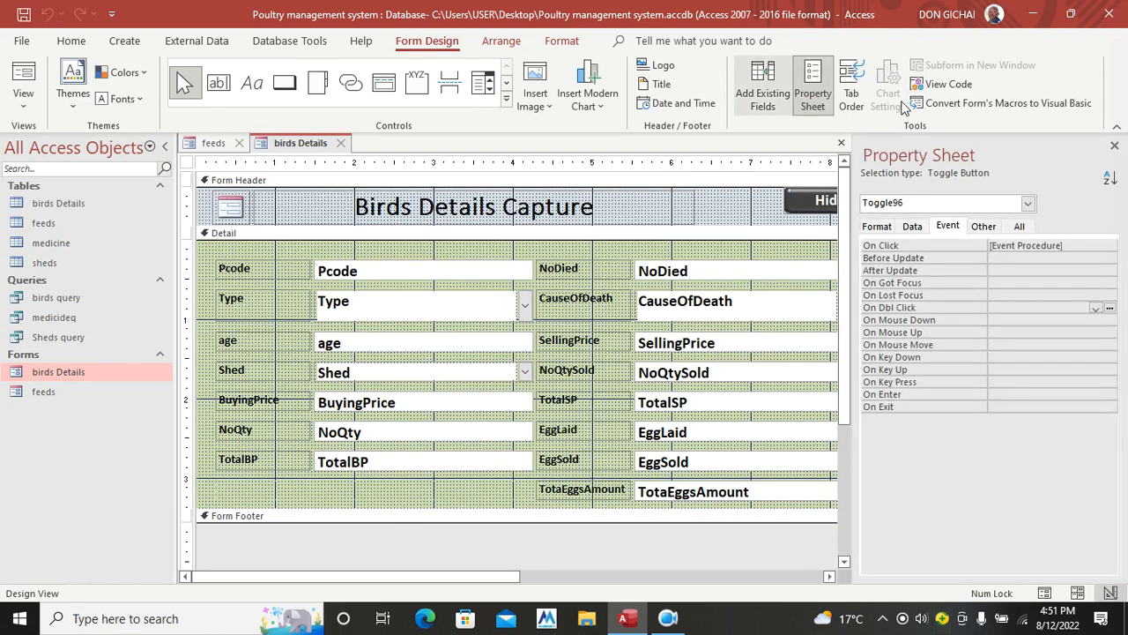
click(1060, 247)
click(1109, 246)
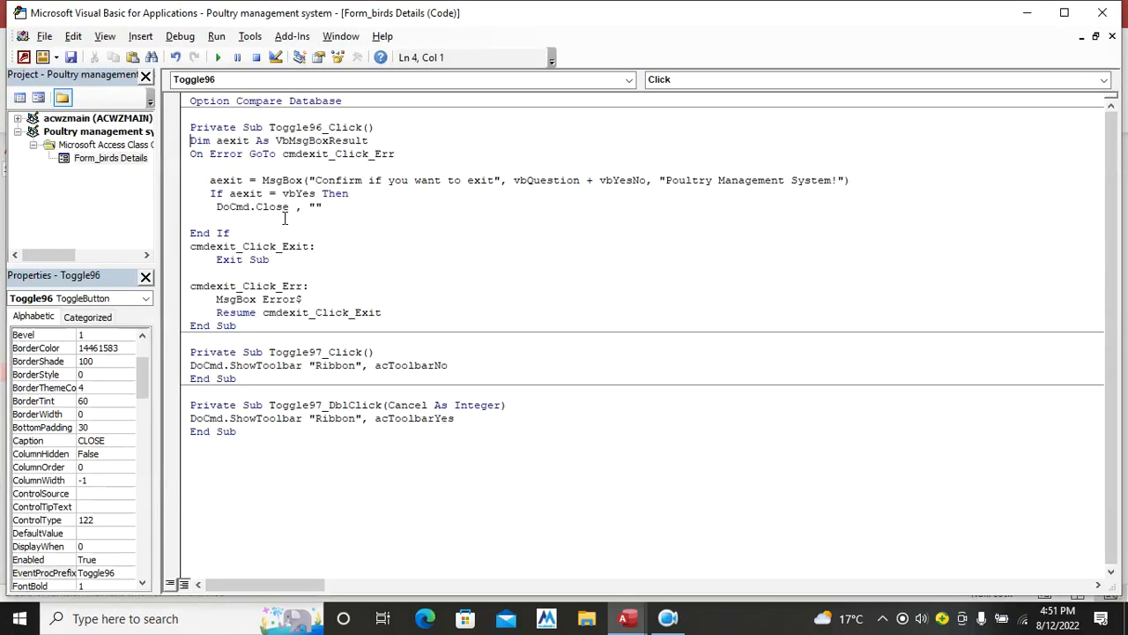
drag(192, 141, 461, 309)
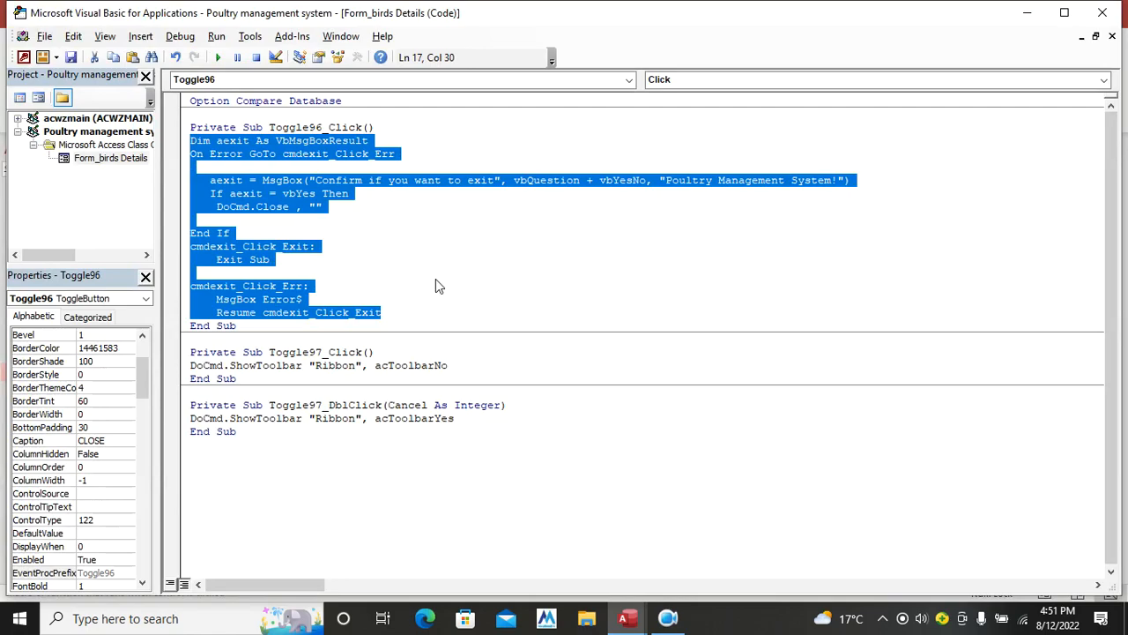
click(1102, 13)
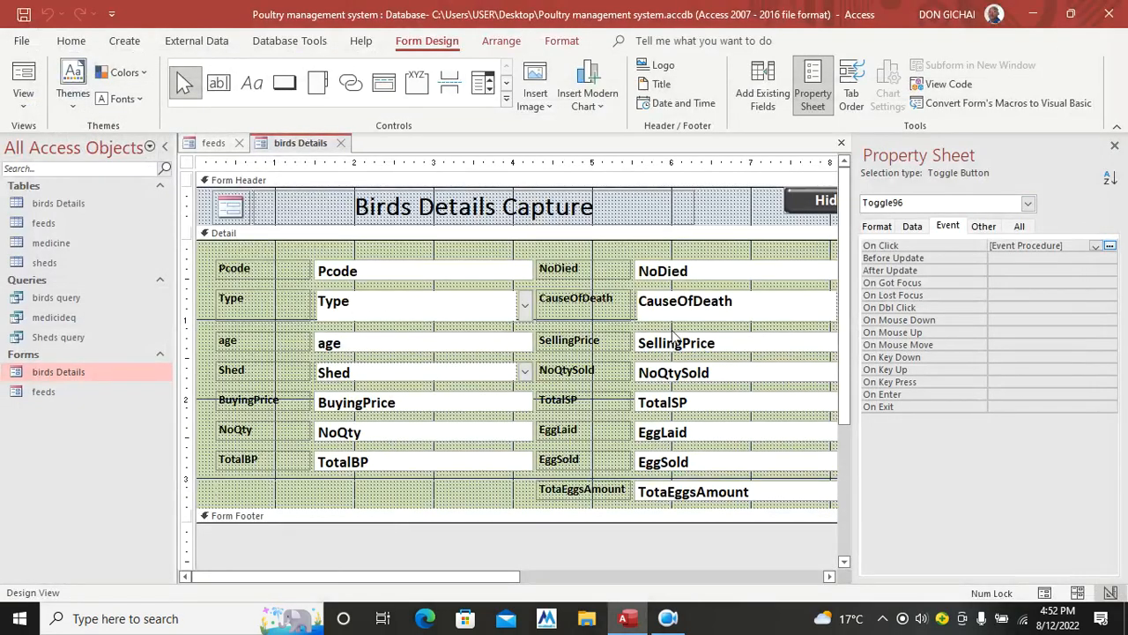
Close the birds Details form and save its design changes
right_click(295, 147)
click(340, 185)
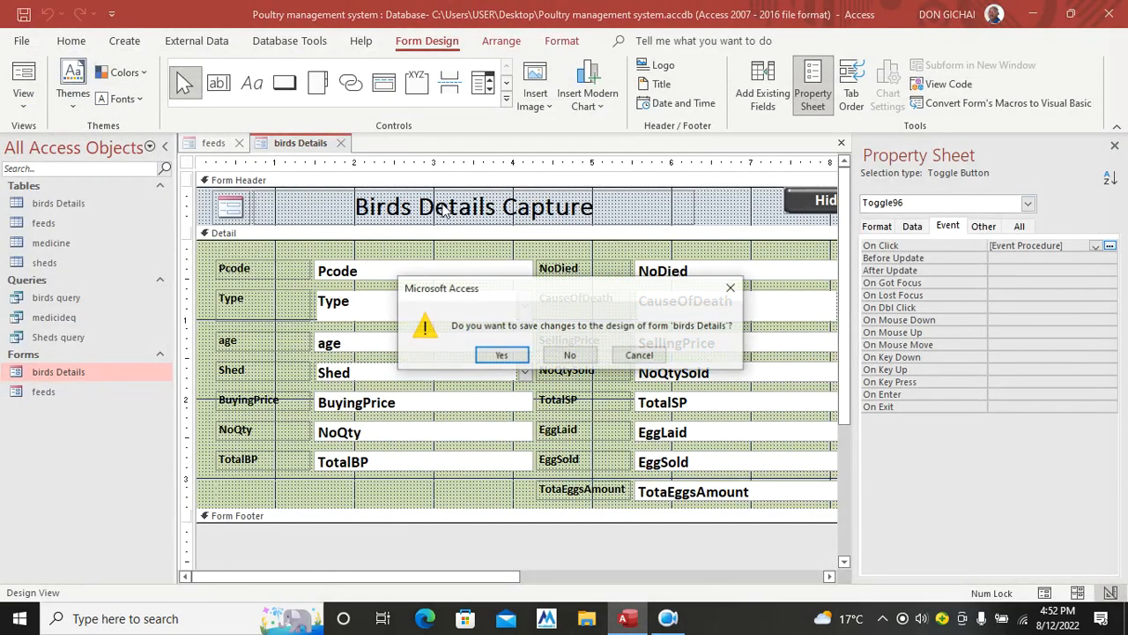
click(520, 360)
Add a toggle button about 0.95 inch wide below the navigation buttons on the feeds form and caption it Close
click(283, 81)
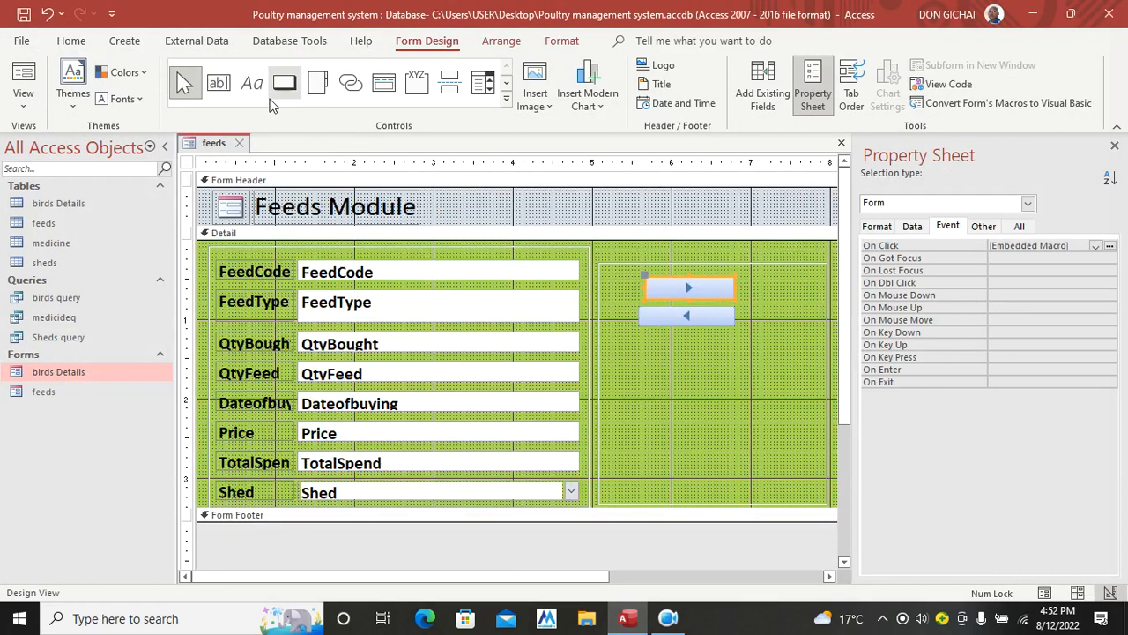
click(506, 98)
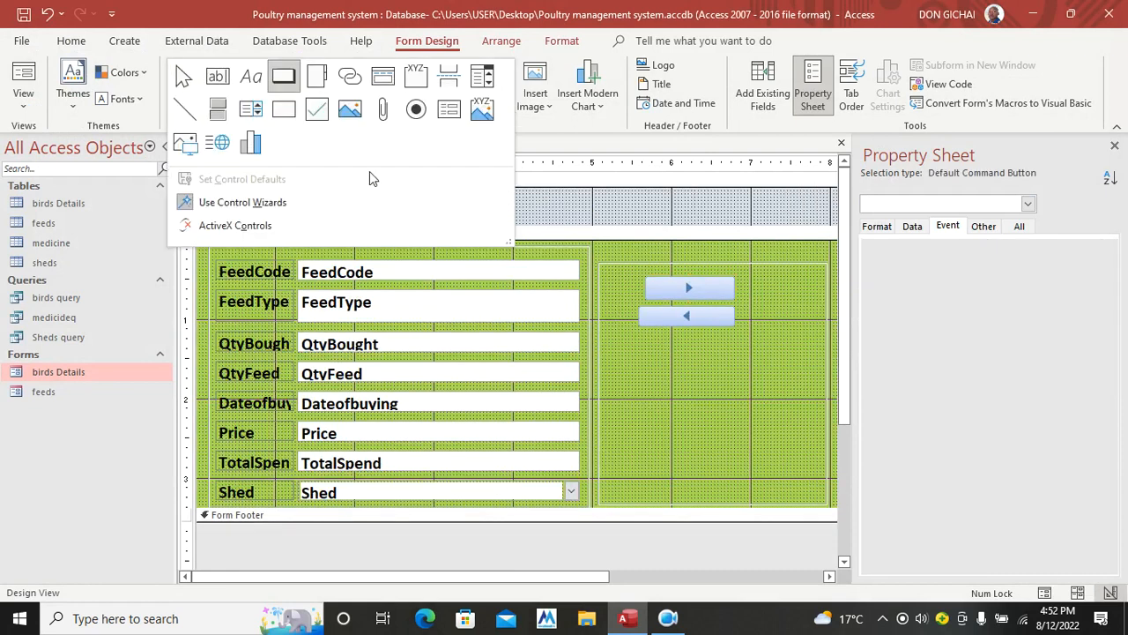
click(219, 106)
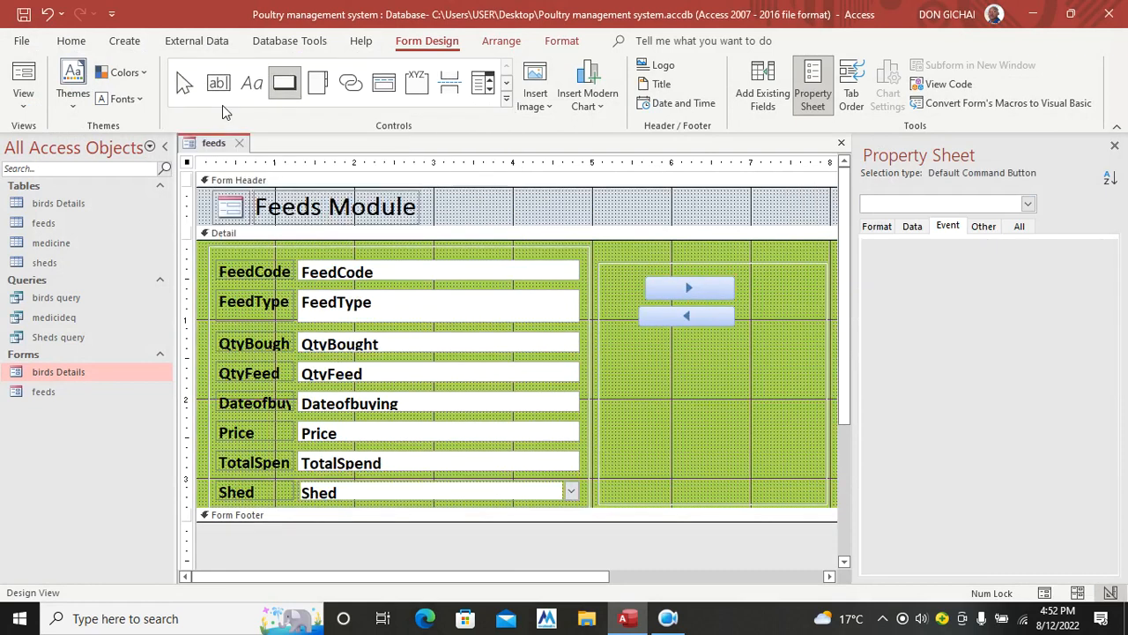
drag(739, 458, 661, 410)
click(707, 448)
click(732, 468)
drag(727, 451, 716, 446)
drag(701, 316, 710, 319)
click(692, 432)
click(692, 432)
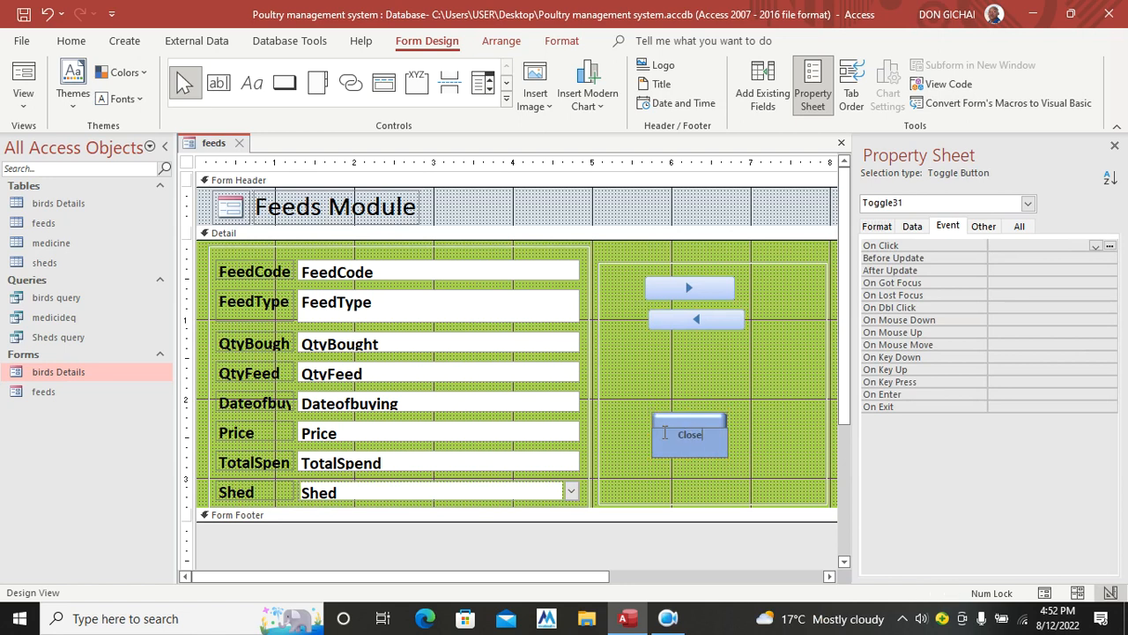
click(756, 409)
Assign an event procedure to the Close toggle button's On Click event and paste the copied confirm-exit code into it
click(711, 444)
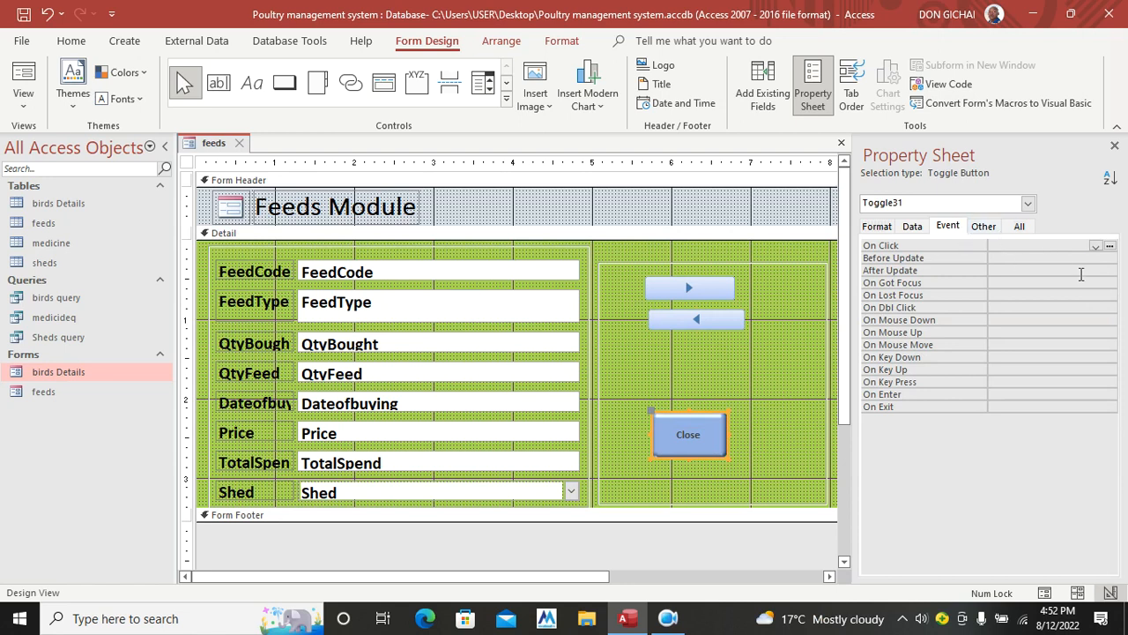
click(1096, 246)
click(1097, 257)
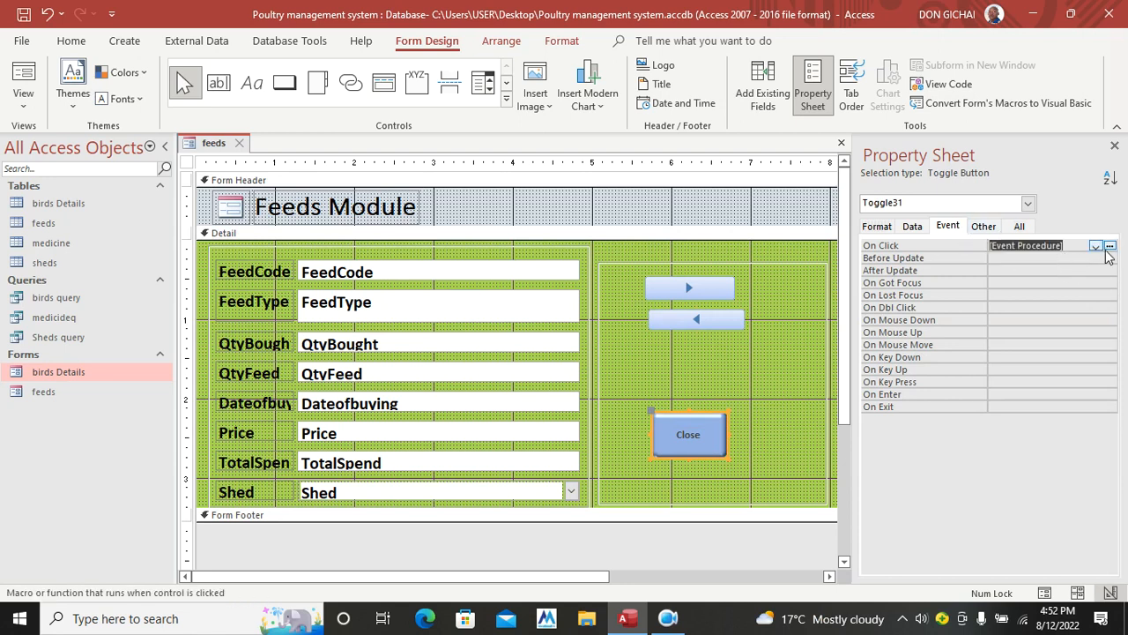
click(1109, 247)
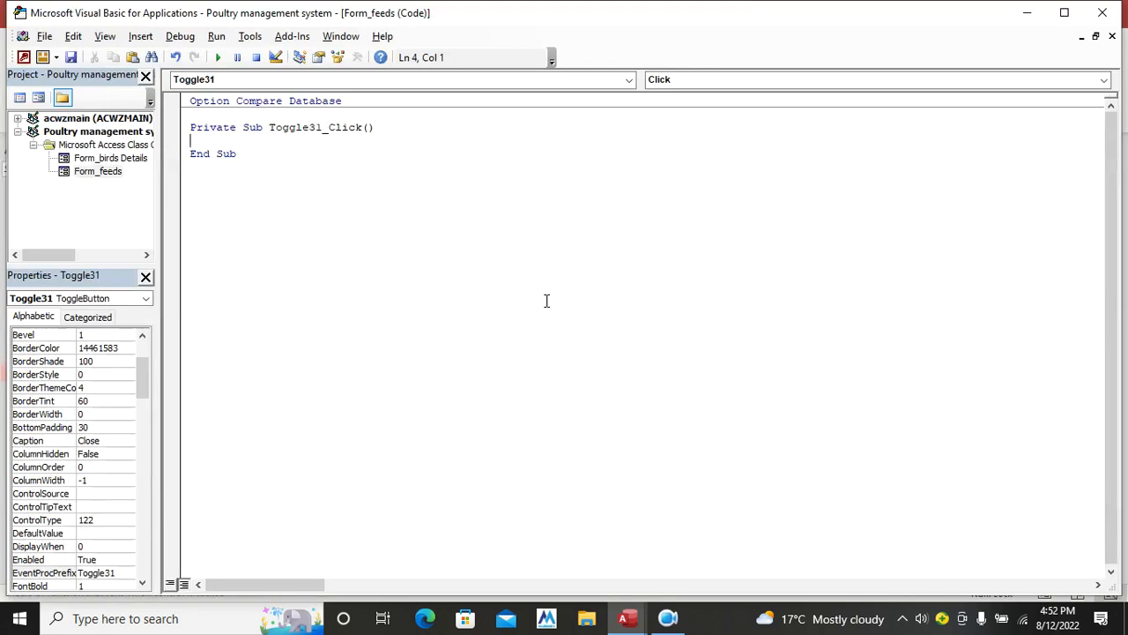
text(Dim aexit As VbMsgBoxResult On Error GoTo cmdexit_Click_Err     aexit = MsgBox("Confirm if you want to exit", vbQuestion + vbYesNo, "Poultry Management System!")    If aexit = vbYes Then     DoCmd.Close , ""  End If cmdexit_Click_Exit:     Exit Sub  cmdexit_Click_Err:     MsgBox Error$     Resume cmdexit_Click_Exit)
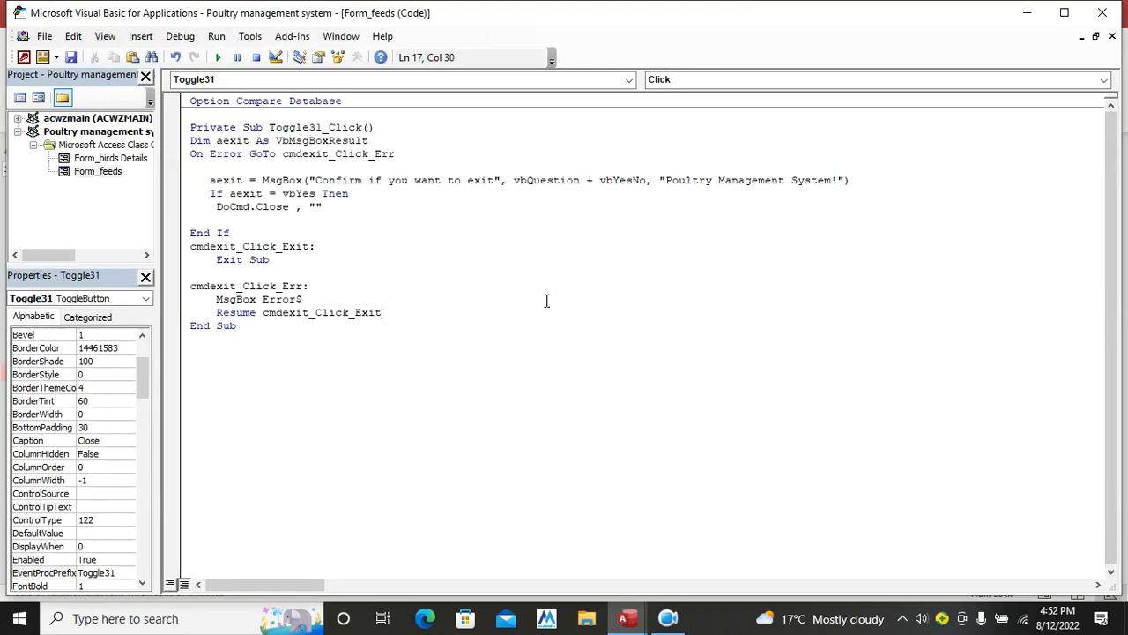
click(1104, 12)
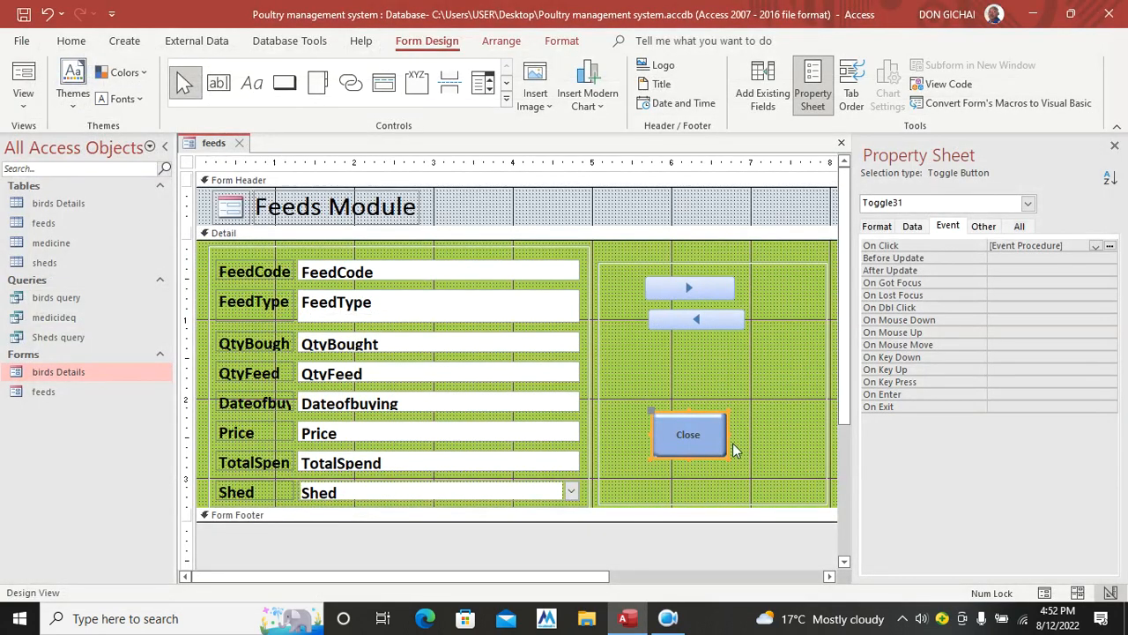
Test the Close button in Form View, answering No to the exit confirmation, and try the next-record button
click(22, 75)
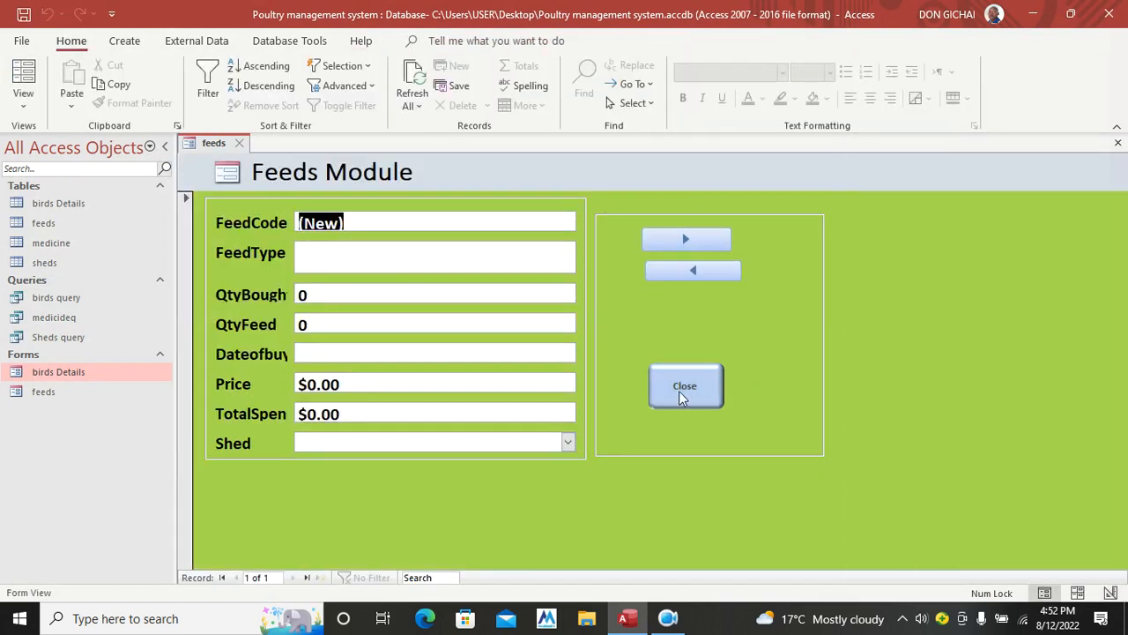
click(682, 391)
drag(550, 274, 540, 326)
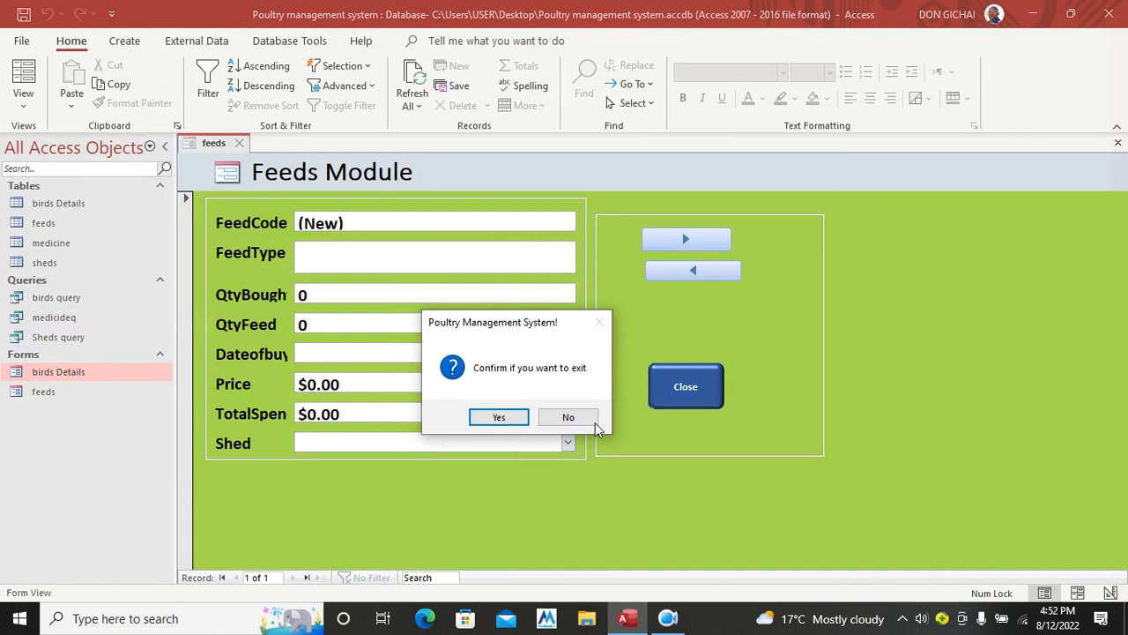
click(583, 415)
click(696, 241)
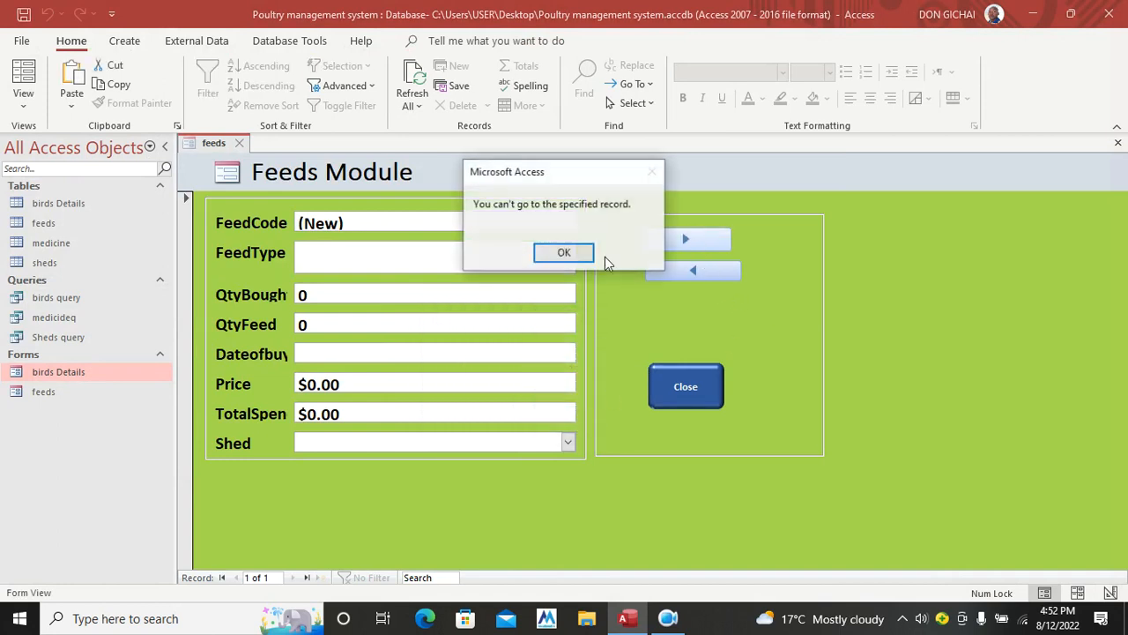
click(564, 252)
In Design View, move the previous-record button directly beneath the next-record button and widen the next-record button slightly
right_click(863, 315)
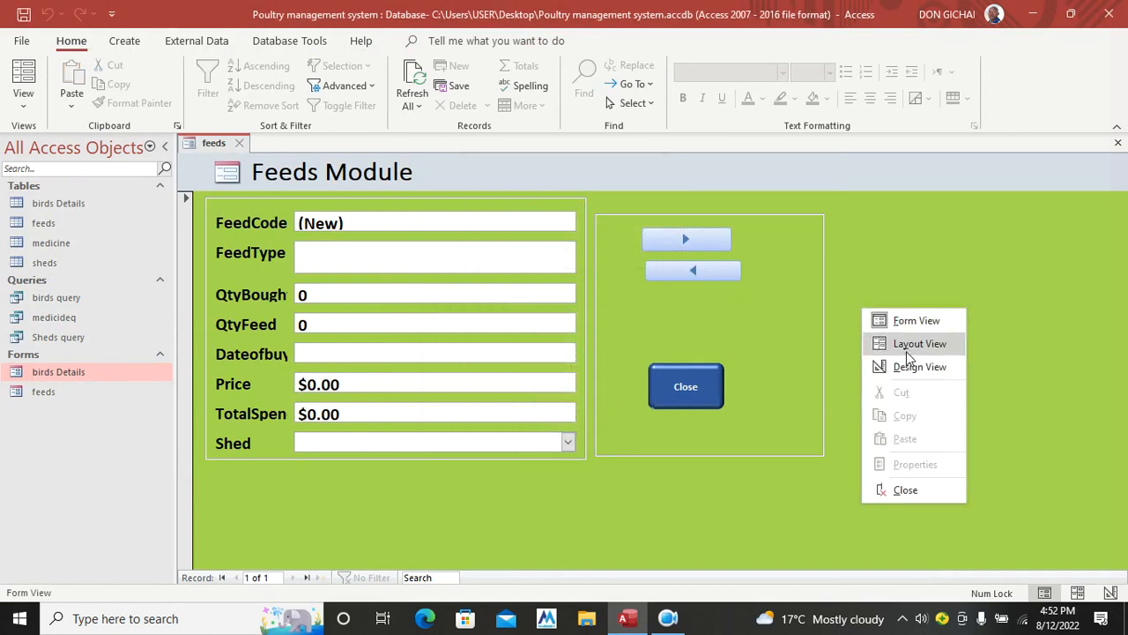
click(880, 367)
click(731, 324)
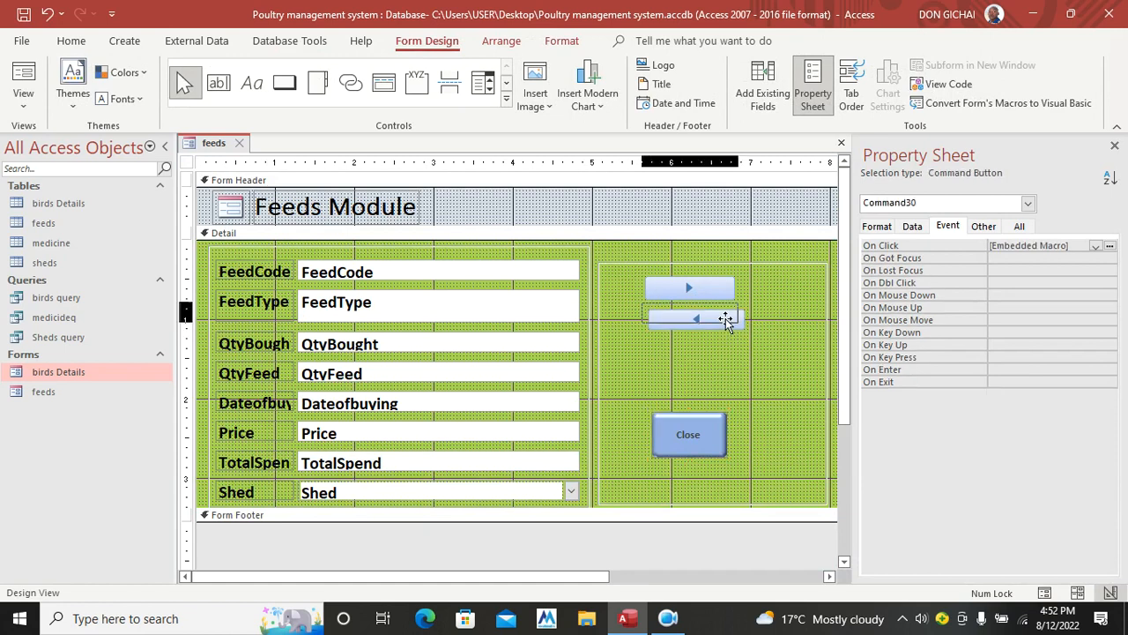
drag(732, 316, 731, 308)
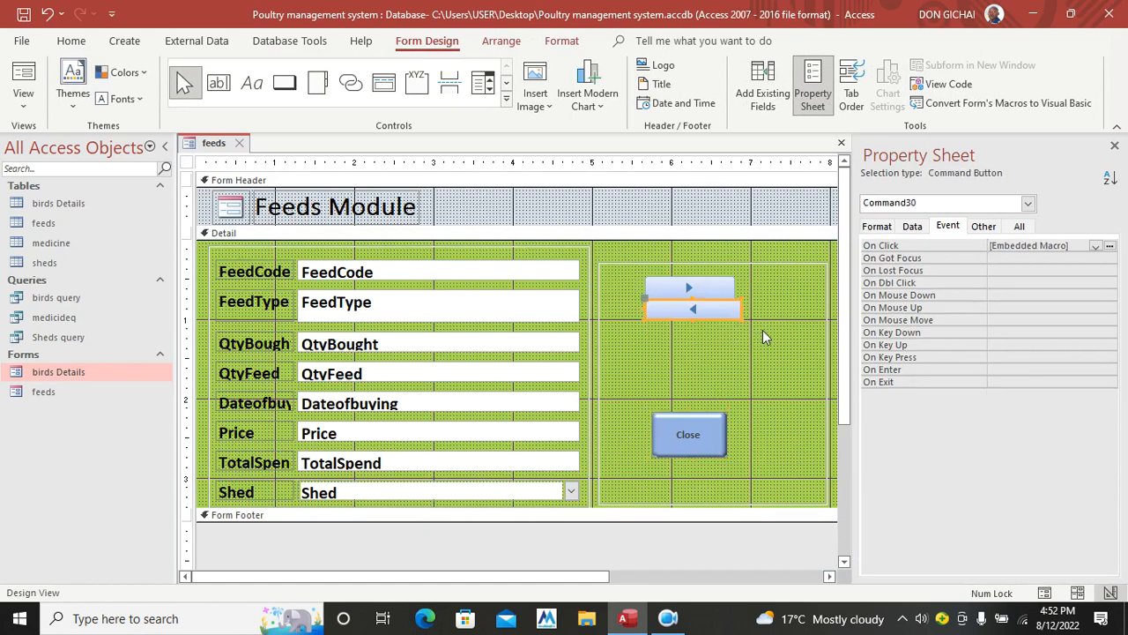
click(763, 349)
click(731, 286)
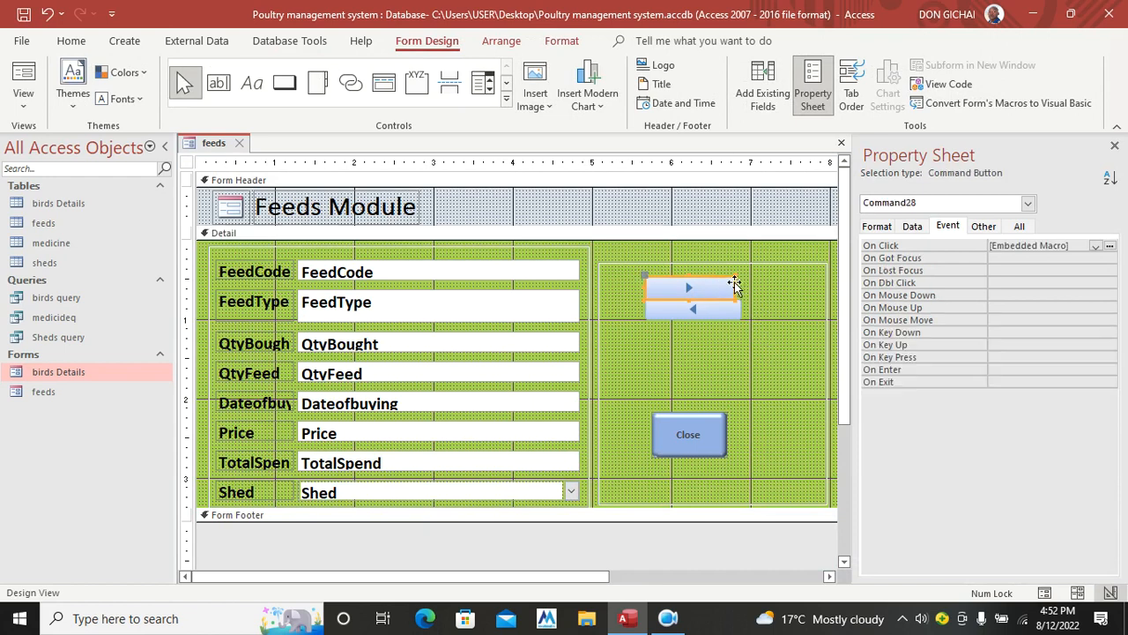
drag(734, 286, 737, 288)
click(776, 304)
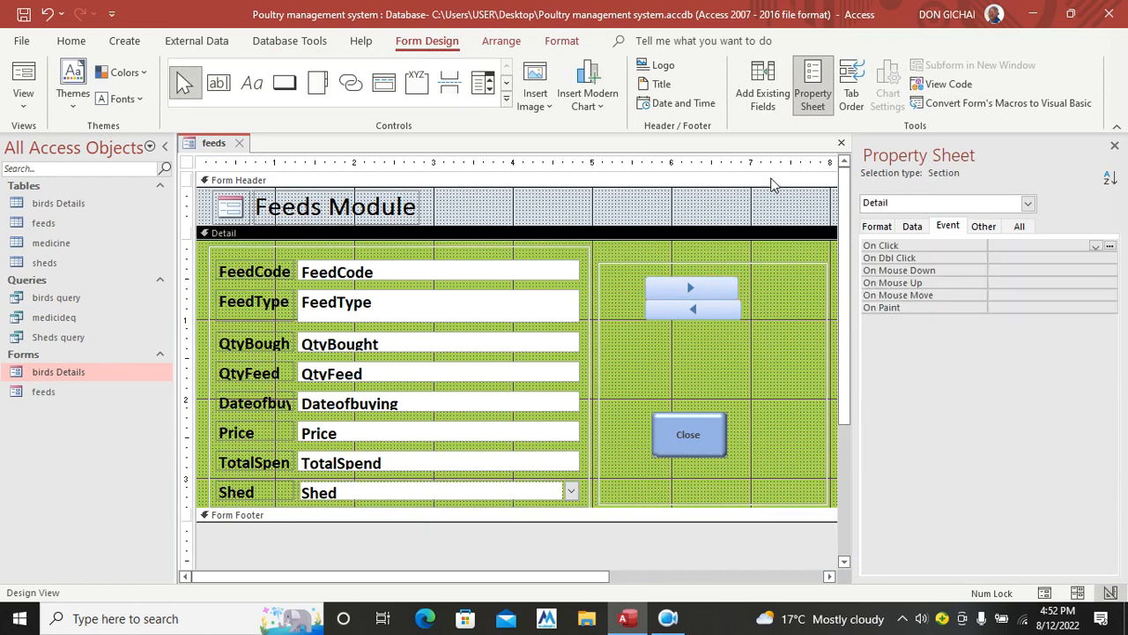
Add an Add New Record command button with the text Add Record beneath the previous-record button and widen it to about 1.2 inches
click(284, 82)
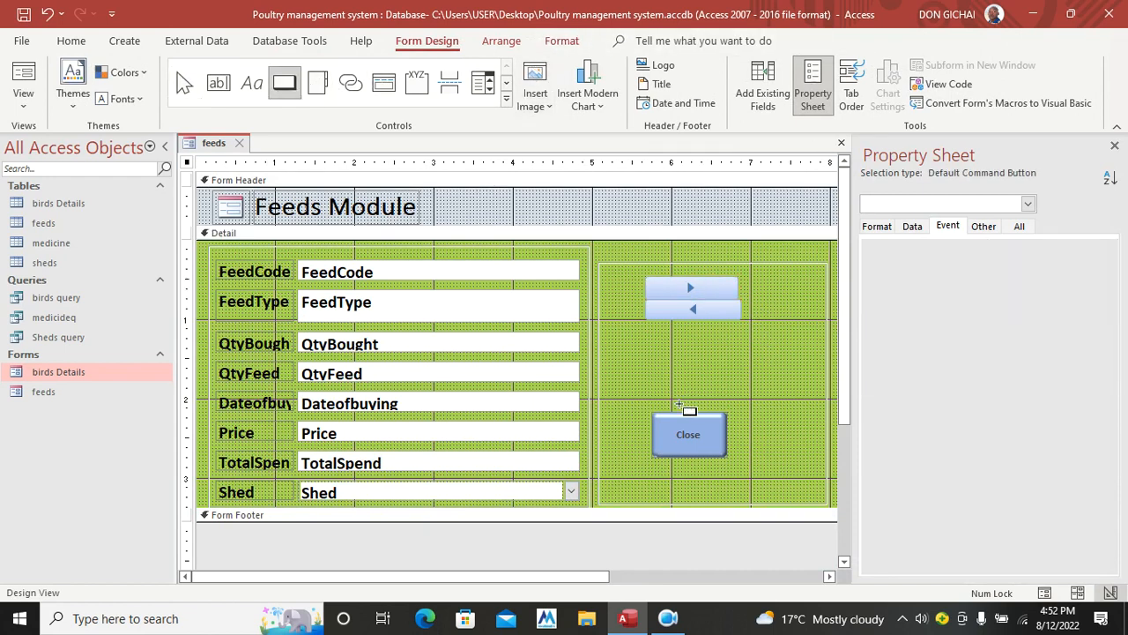
drag(645, 319, 752, 339)
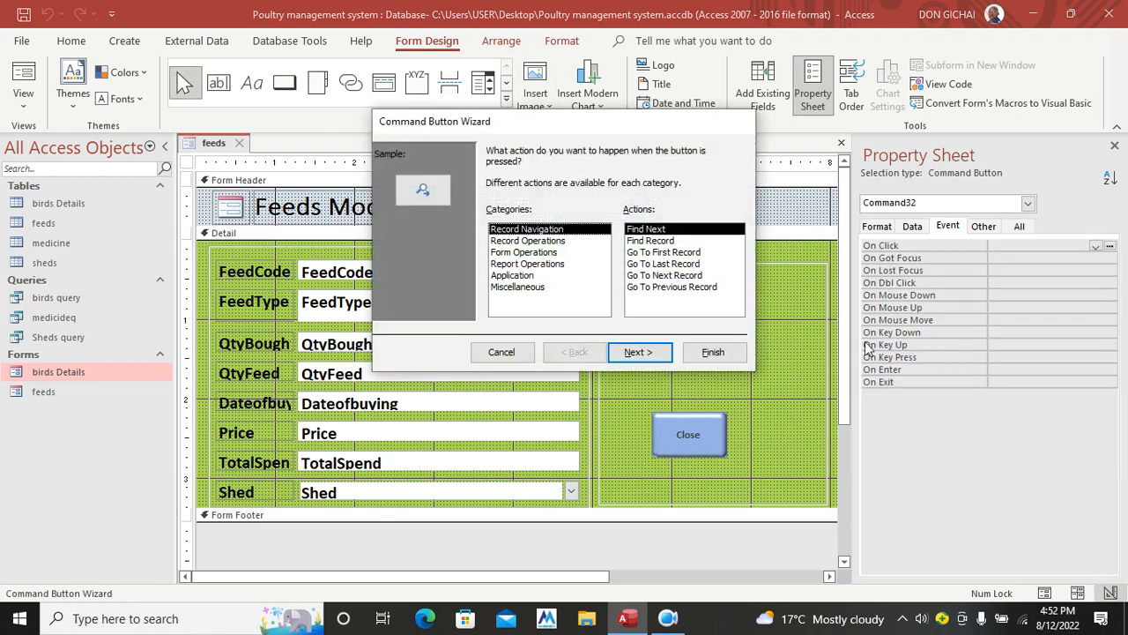
click(535, 245)
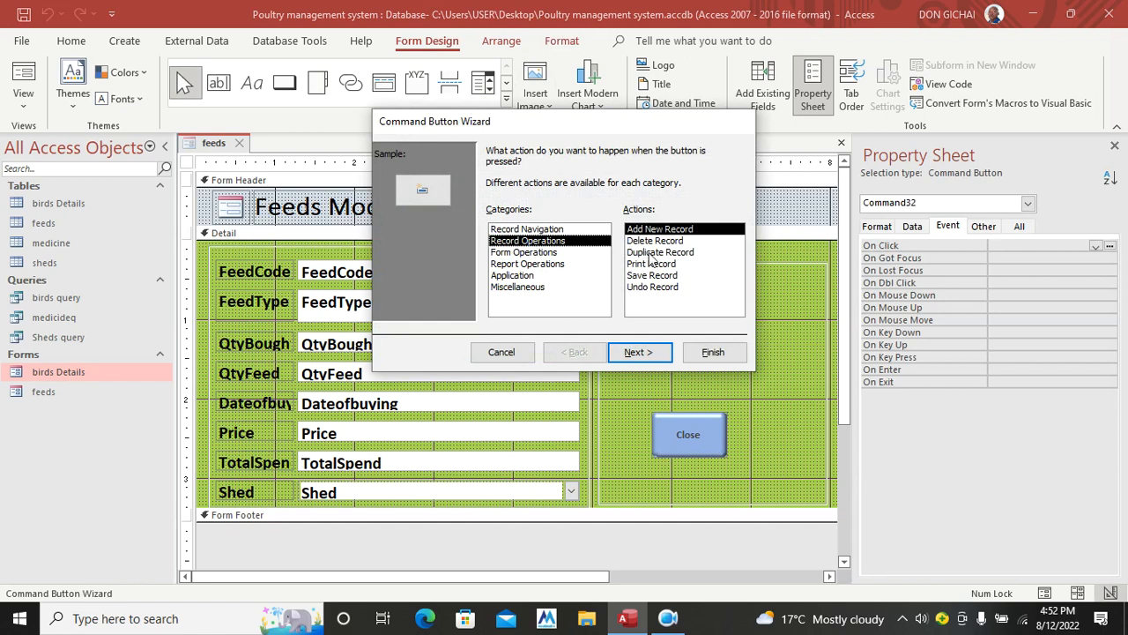
click(640, 351)
click(518, 220)
click(639, 352)
click(713, 352)
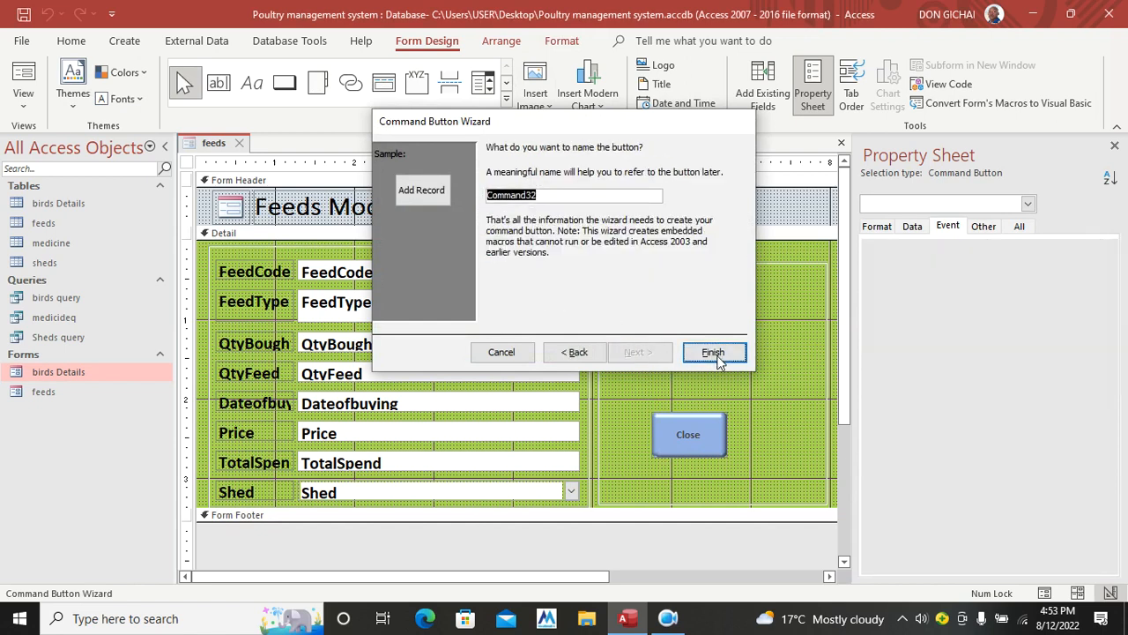
drag(715, 333, 741, 331)
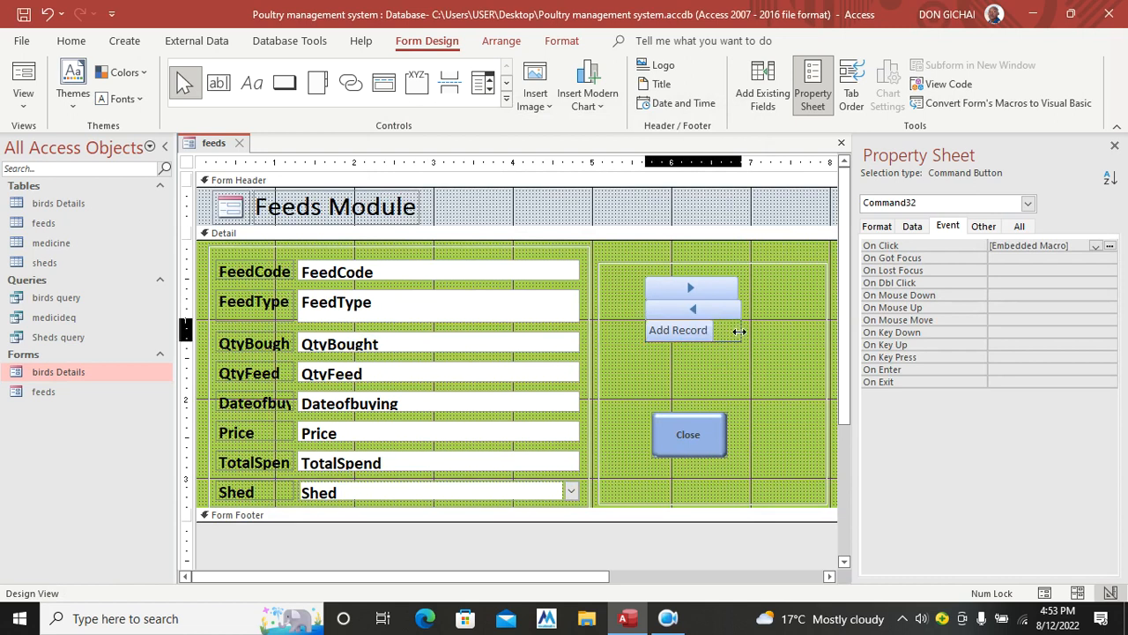
click(758, 369)
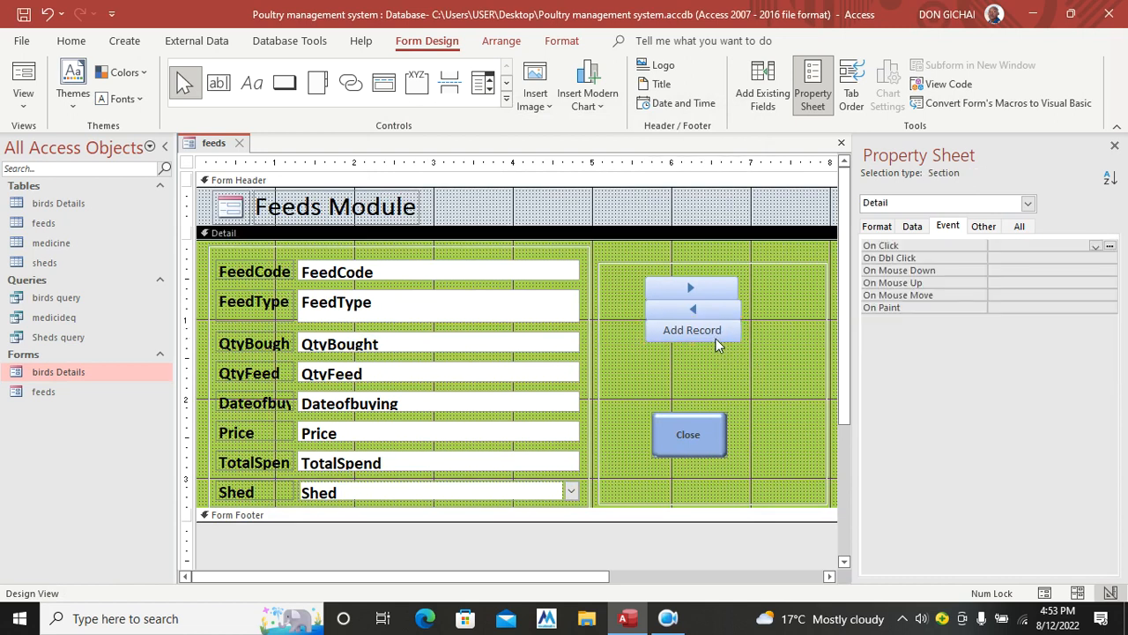
Add a Delete Record command button with the text Delete Record beneath the Add Record button and widen it to about 1.25 inches
click(284, 82)
drag(645, 344, 732, 355)
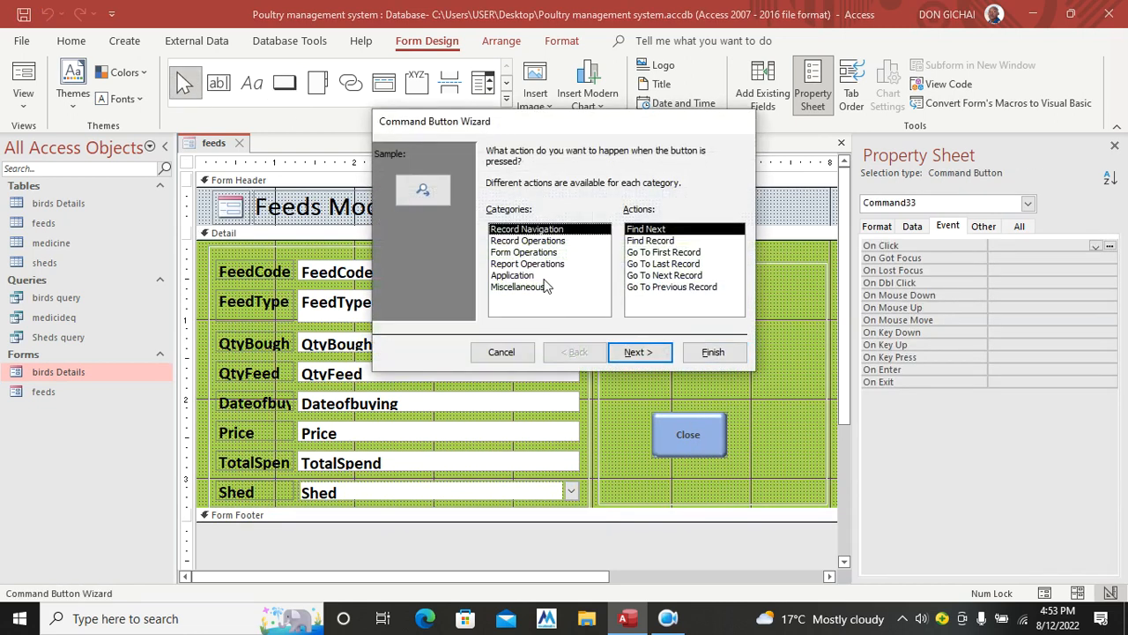
click(523, 253)
click(534, 241)
click(656, 241)
click(652, 351)
click(501, 217)
click(713, 351)
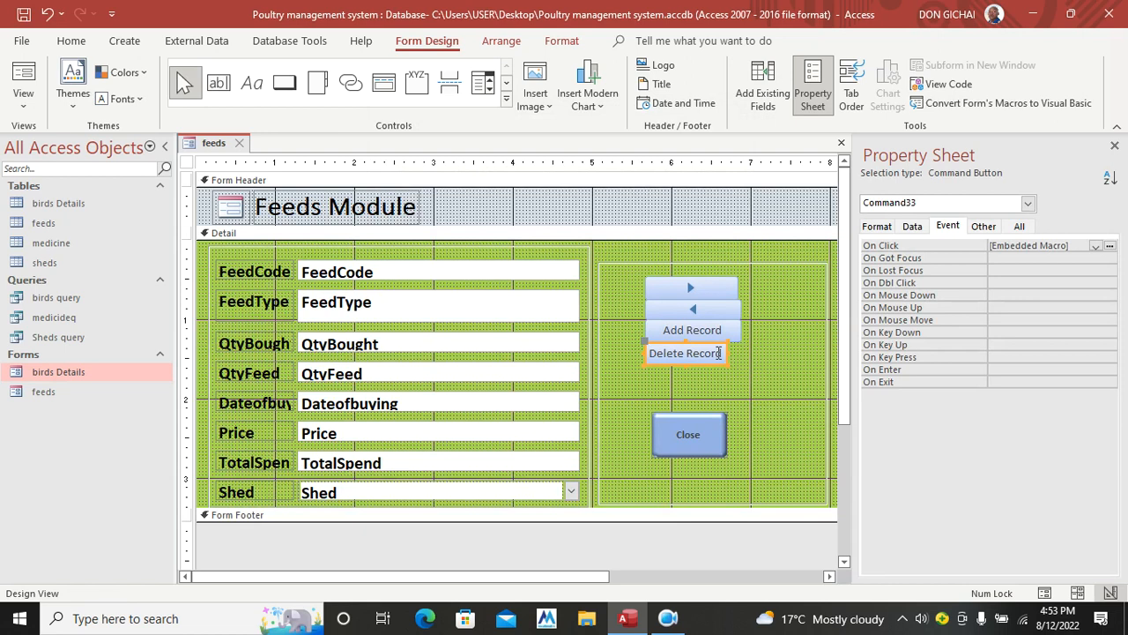
drag(731, 353, 743, 352)
click(779, 393)
Give the four record buttons and the Close button a light green theme fill and red text
drag(720, 392, 712, 309)
click(726, 461)
drag(726, 461, 684, 287)
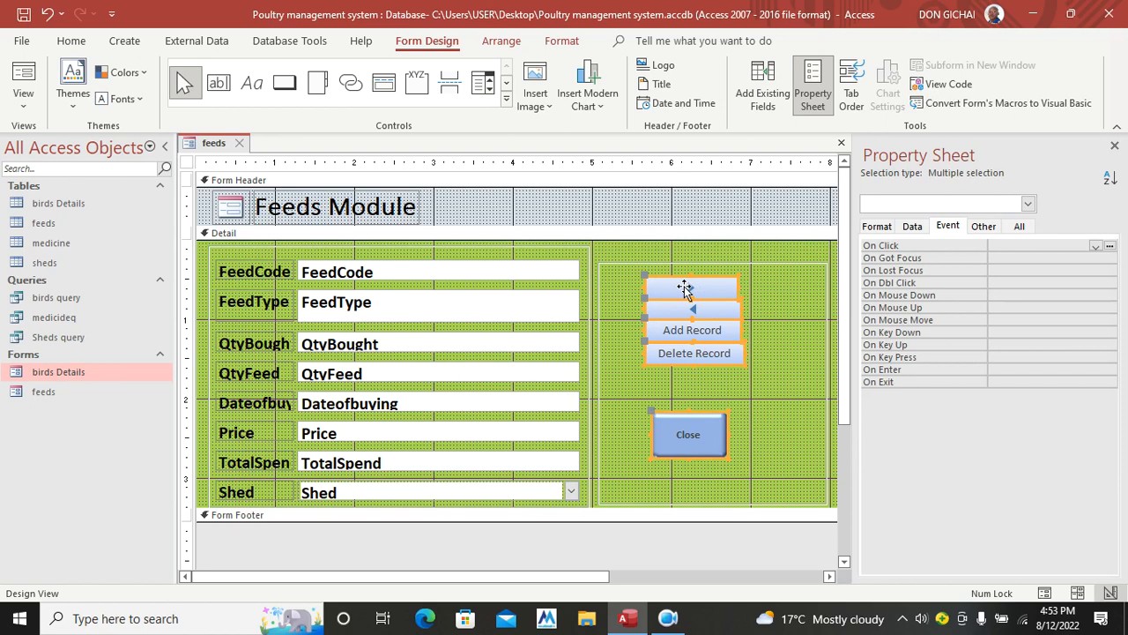
click(563, 42)
click(733, 65)
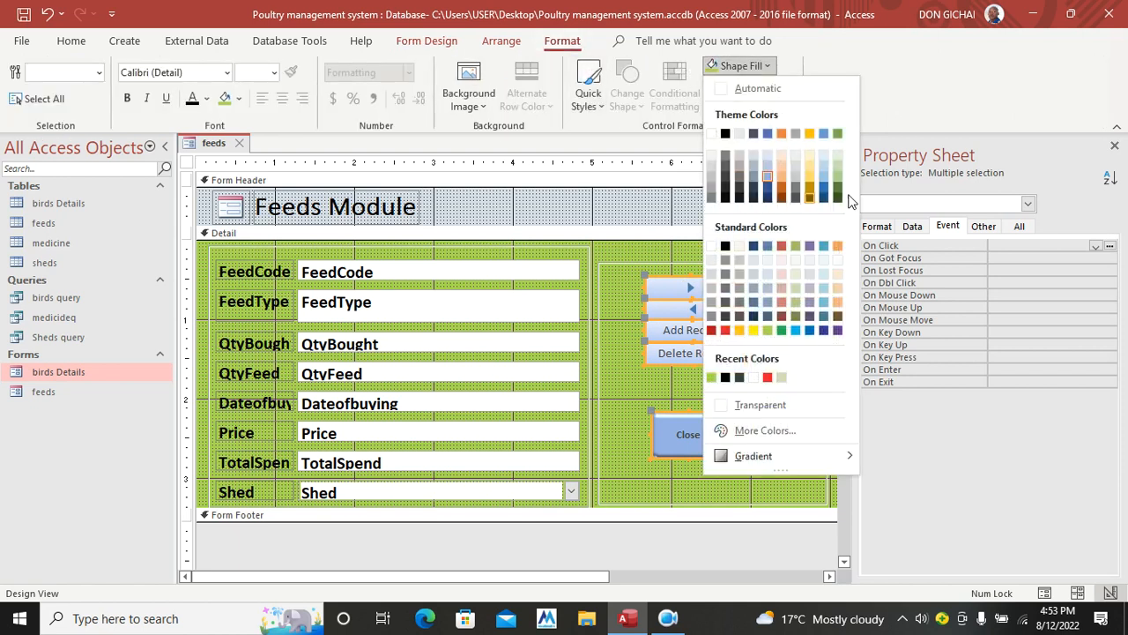
click(837, 180)
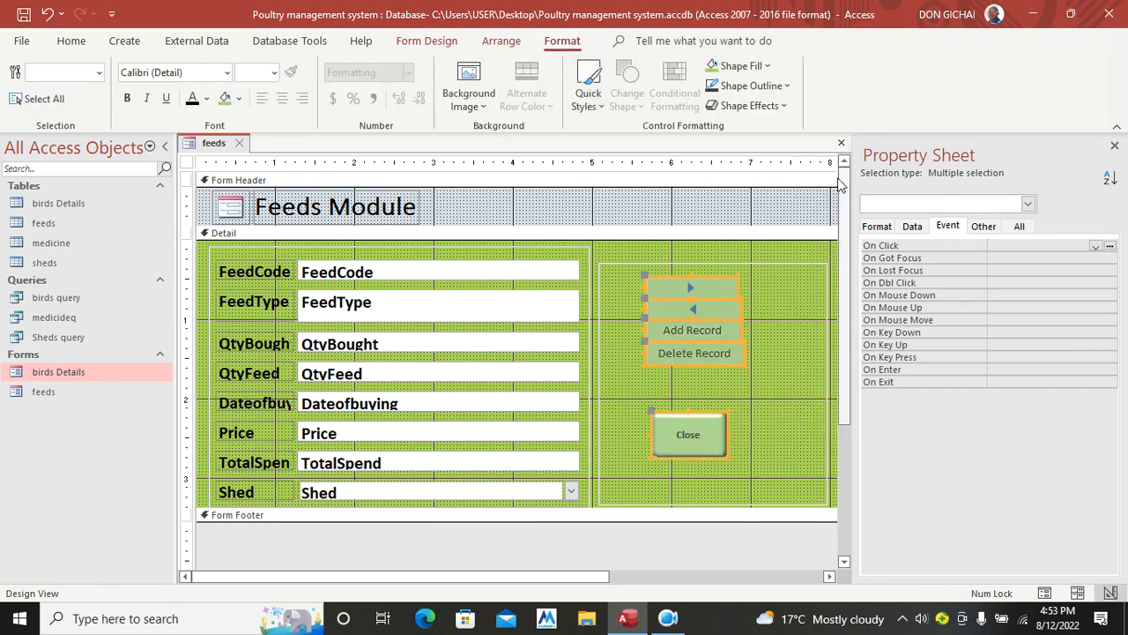
click(207, 98)
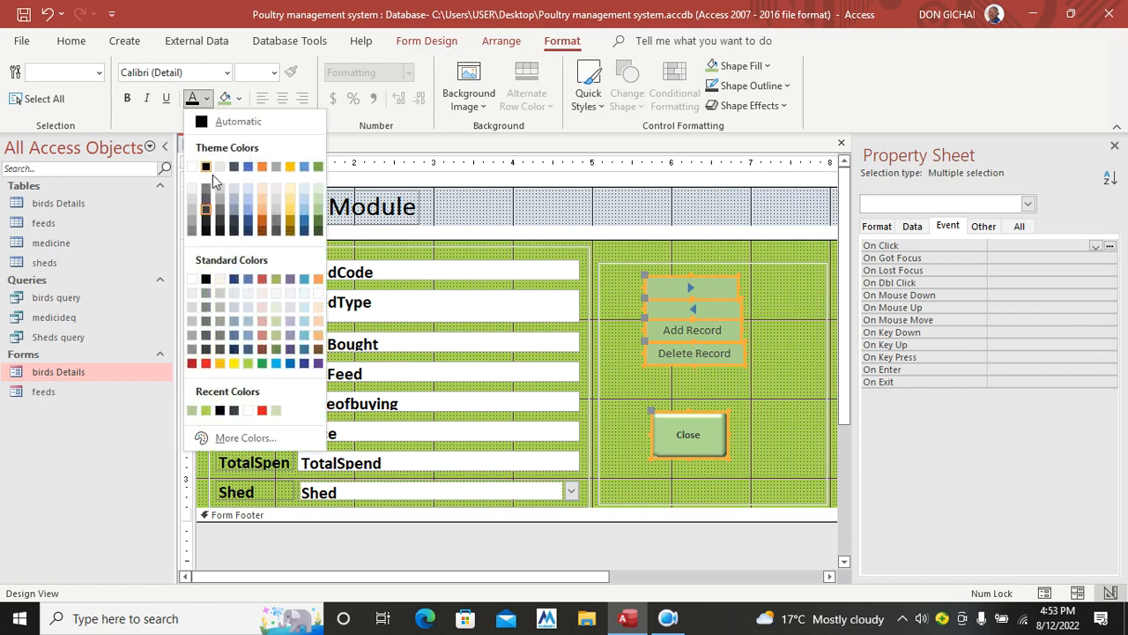
click(206, 363)
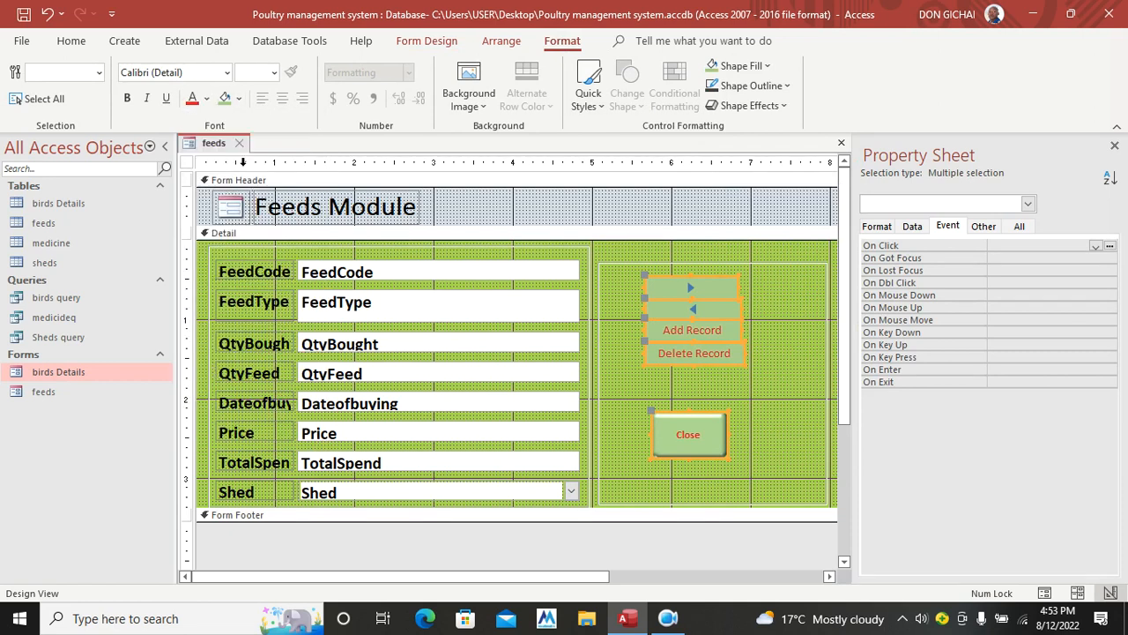
Set the font size of the four record buttons and the Close button to 14
click(274, 73)
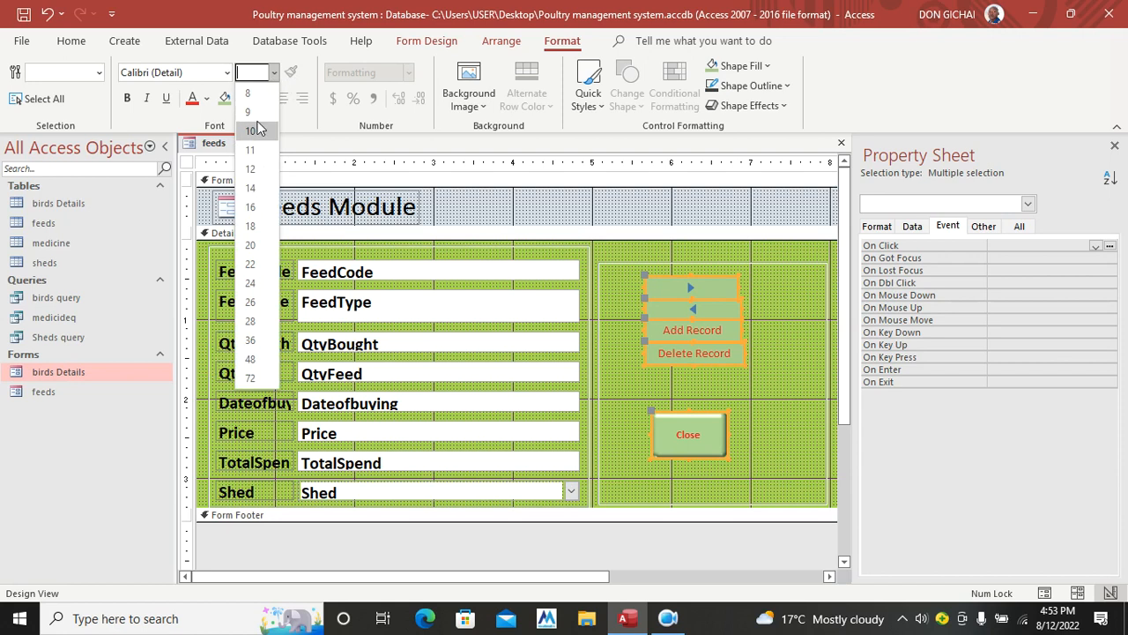
click(254, 190)
click(793, 394)
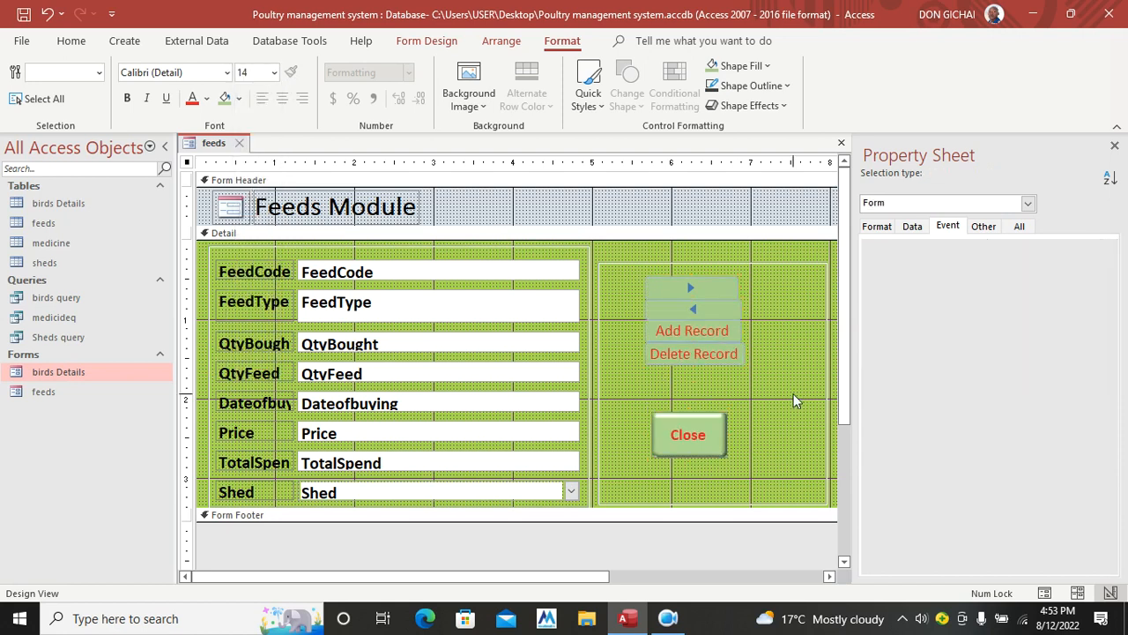
Move the Close button directly beneath the Delete Record button and resize it to match that button's width and height
click(716, 392)
drag(715, 392, 744, 382)
click(760, 406)
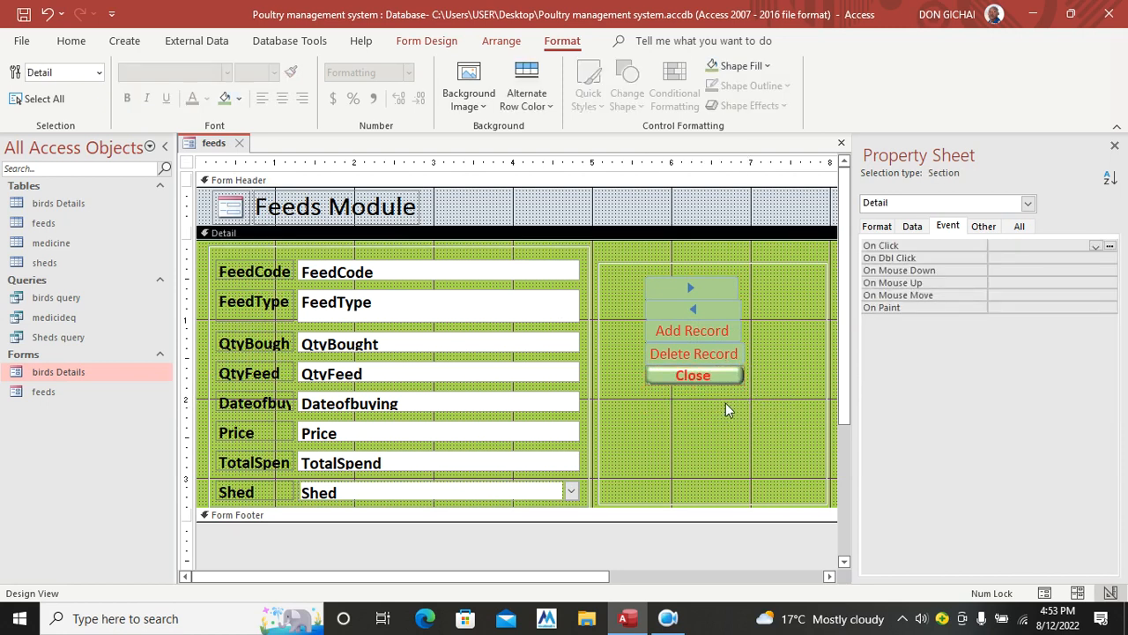
Show the feeds form in Form View and test its Close button, declining the exit confirmation
click(70, 41)
click(36, 85)
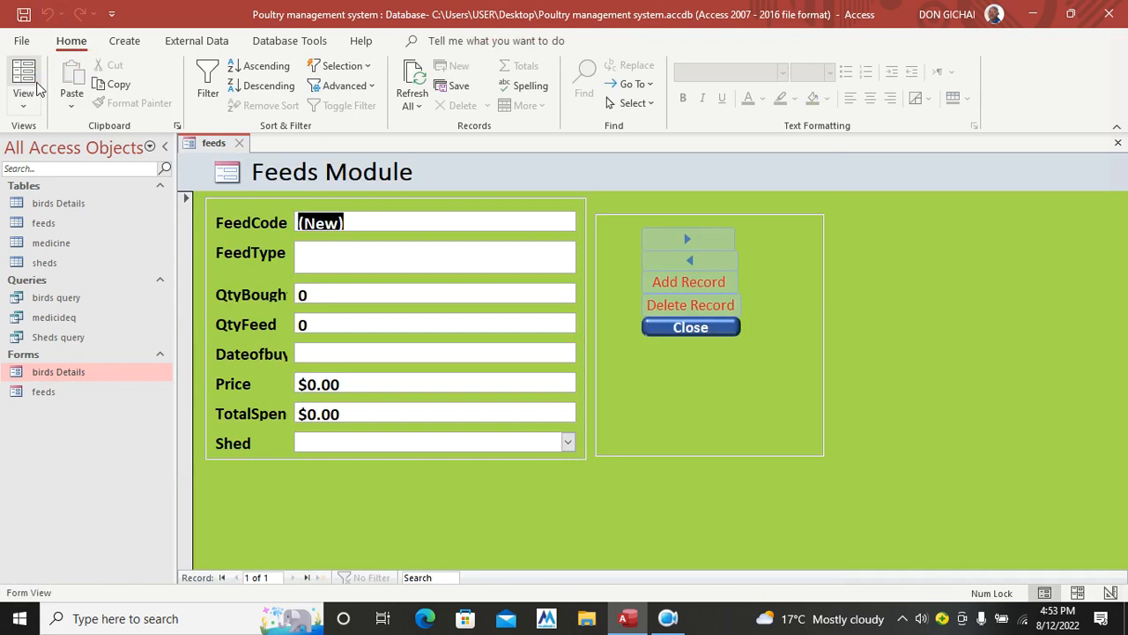
click(702, 335)
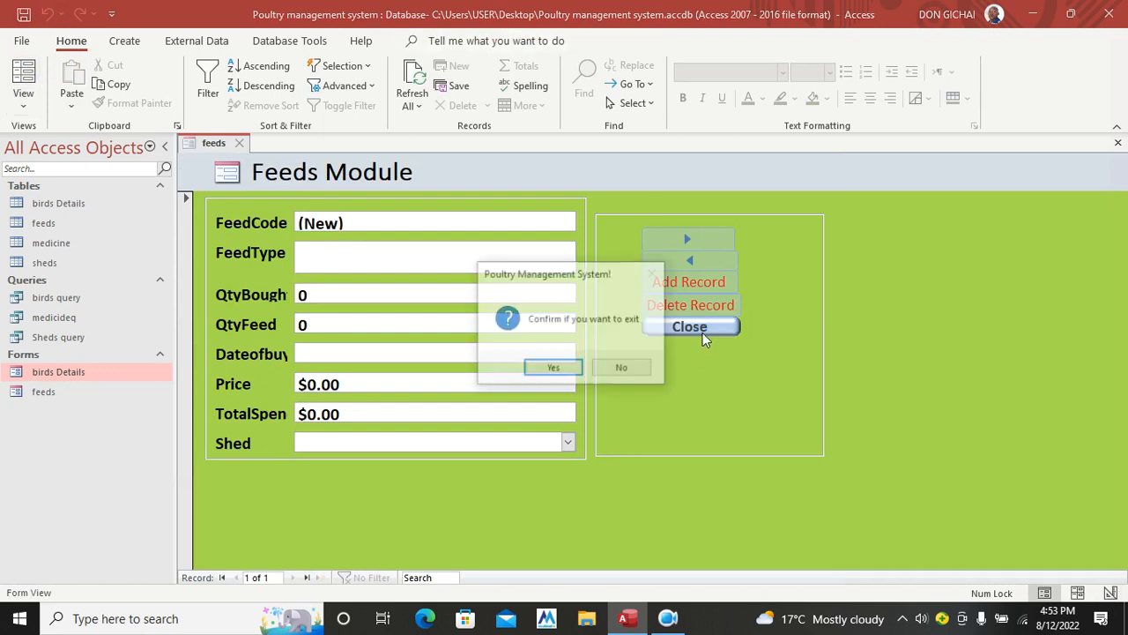
click(646, 371)
Try the Add Record button and the Shed list, then close the feeds form with its Close button, confirming the exit
click(704, 282)
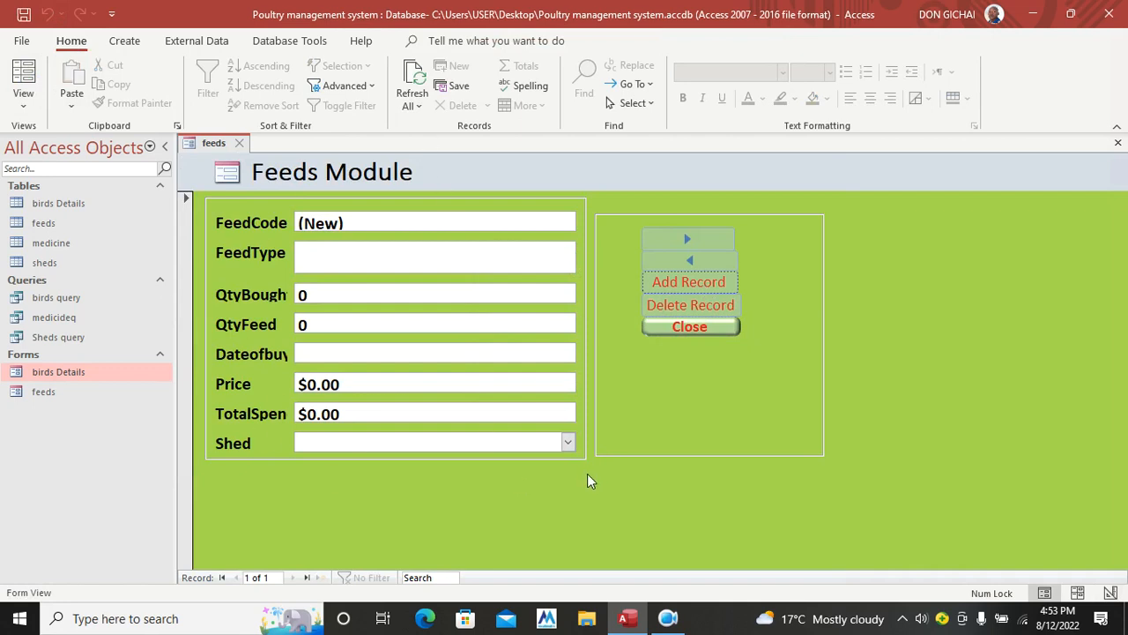
click(568, 442)
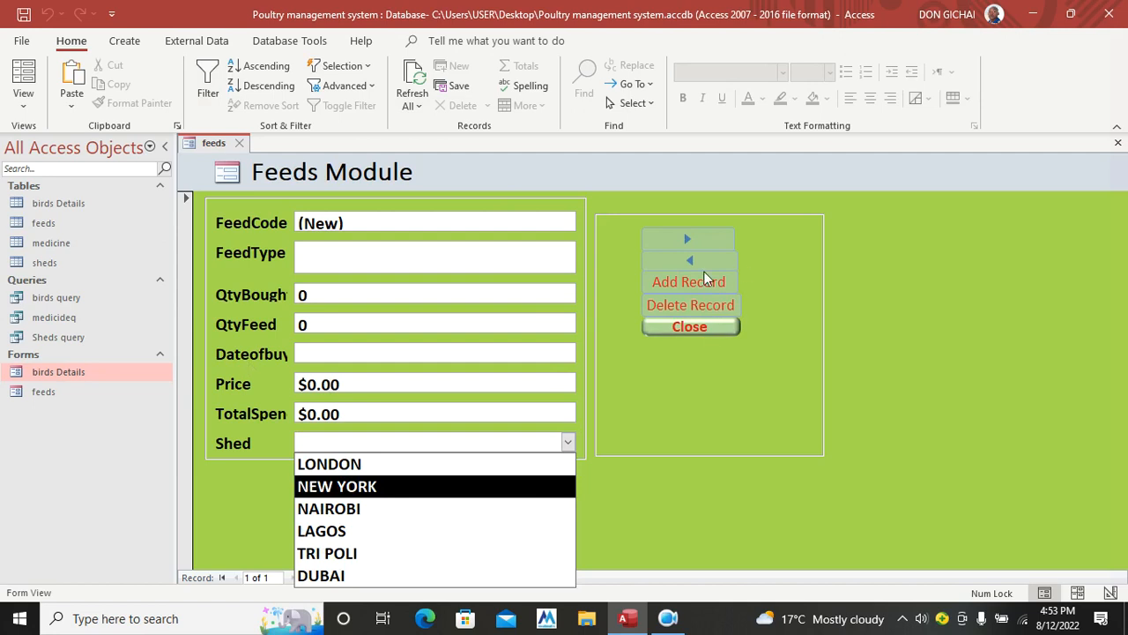
click(704, 336)
click(705, 333)
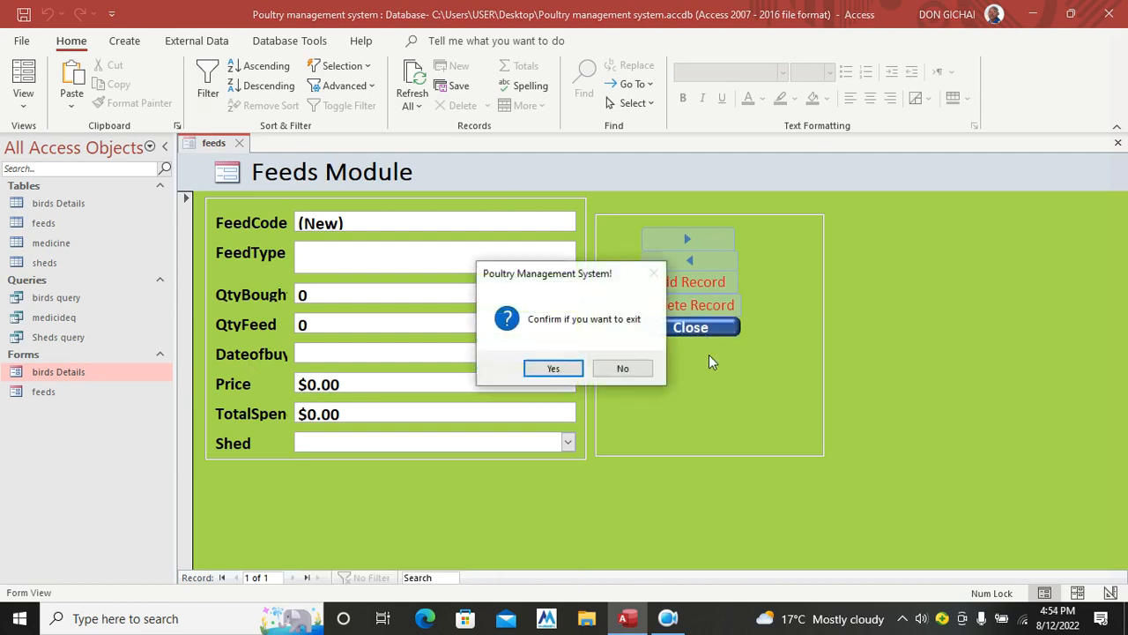
click(555, 371)
click(500, 354)
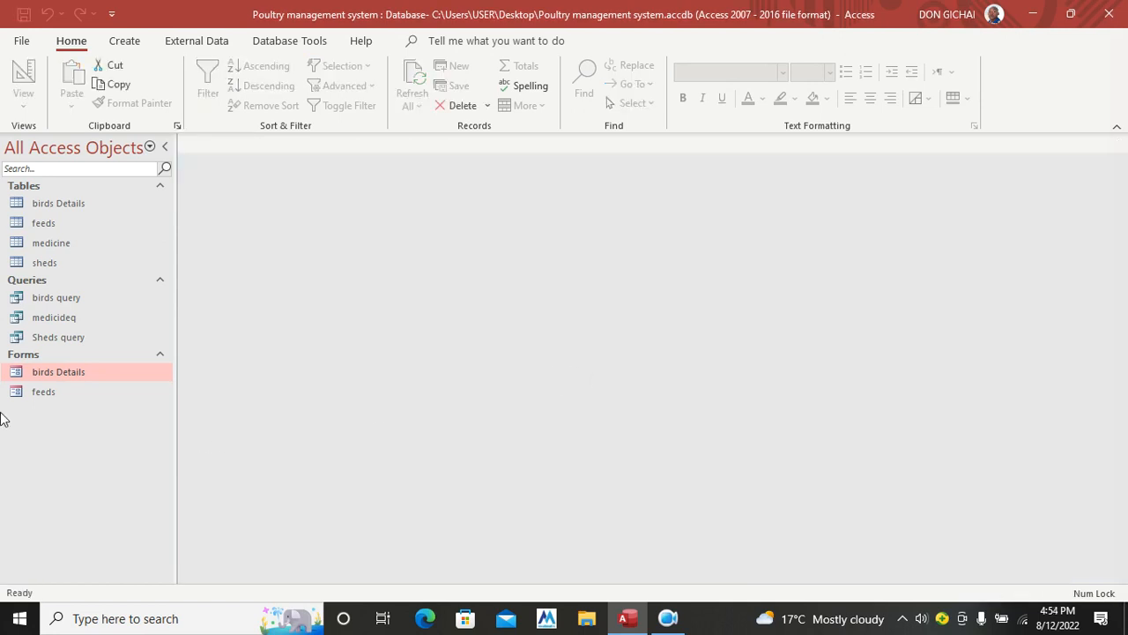
Create a form from the medicine table and close the Property Sheet
click(72, 247)
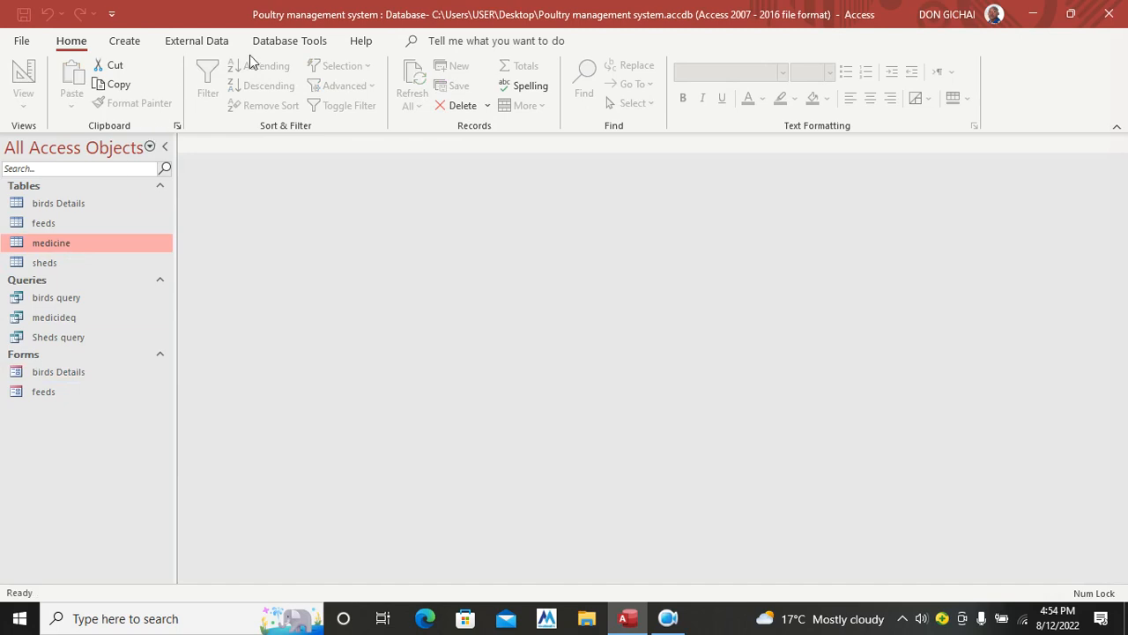
click(146, 45)
click(310, 89)
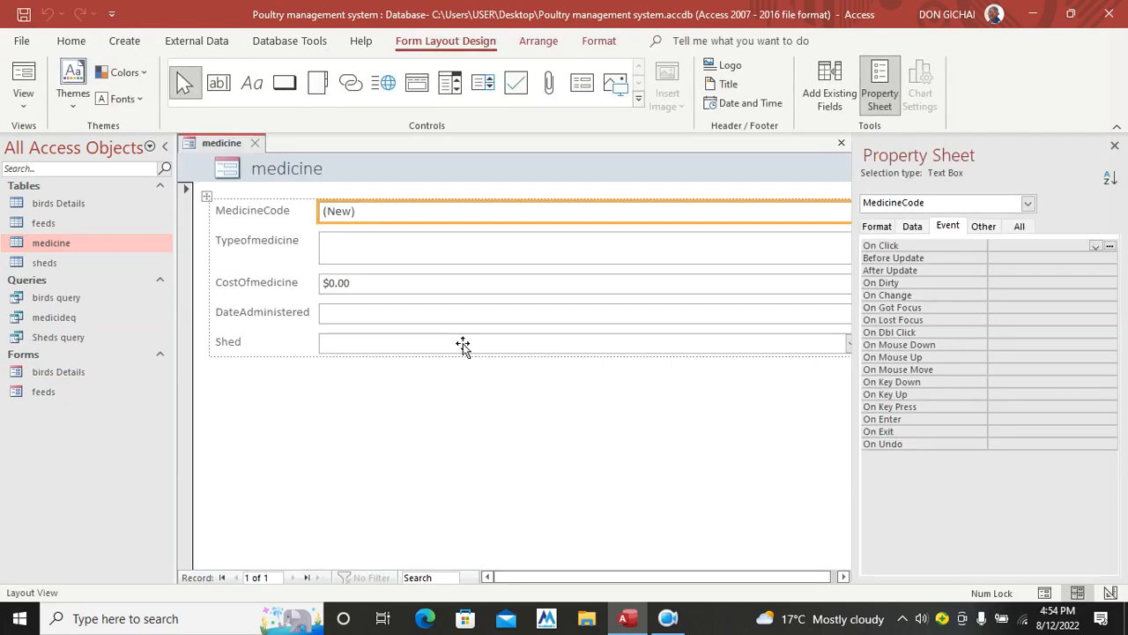
click(1115, 146)
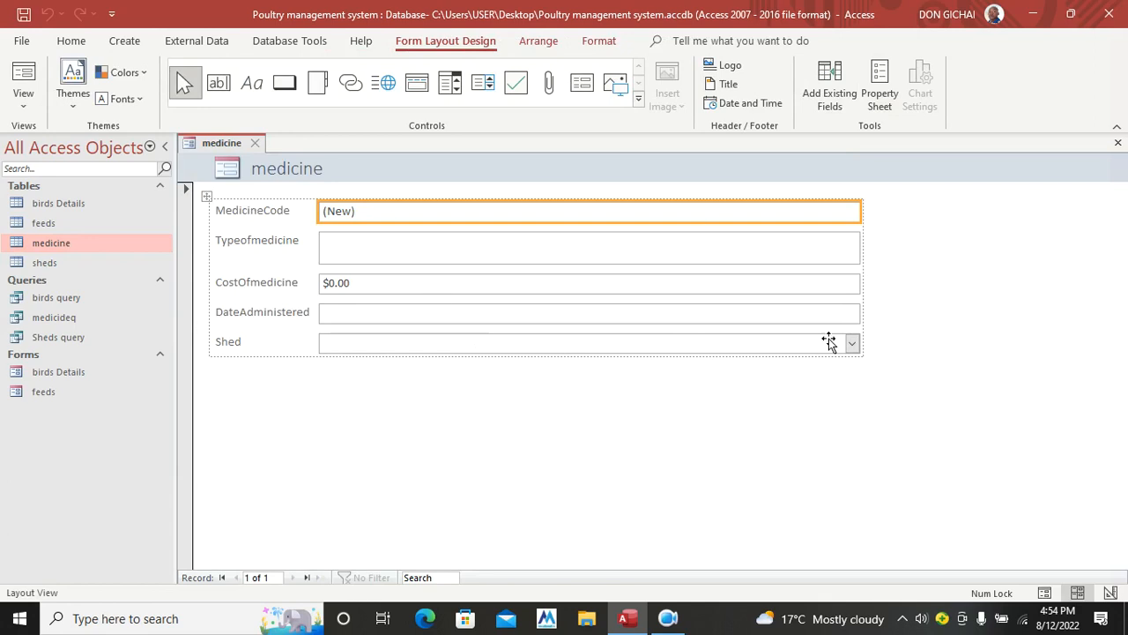
In Design View, extend the medicine form's Detail section to just over 4 inches tall and narrow the field boxes to about 5 inches
right_click(902, 229)
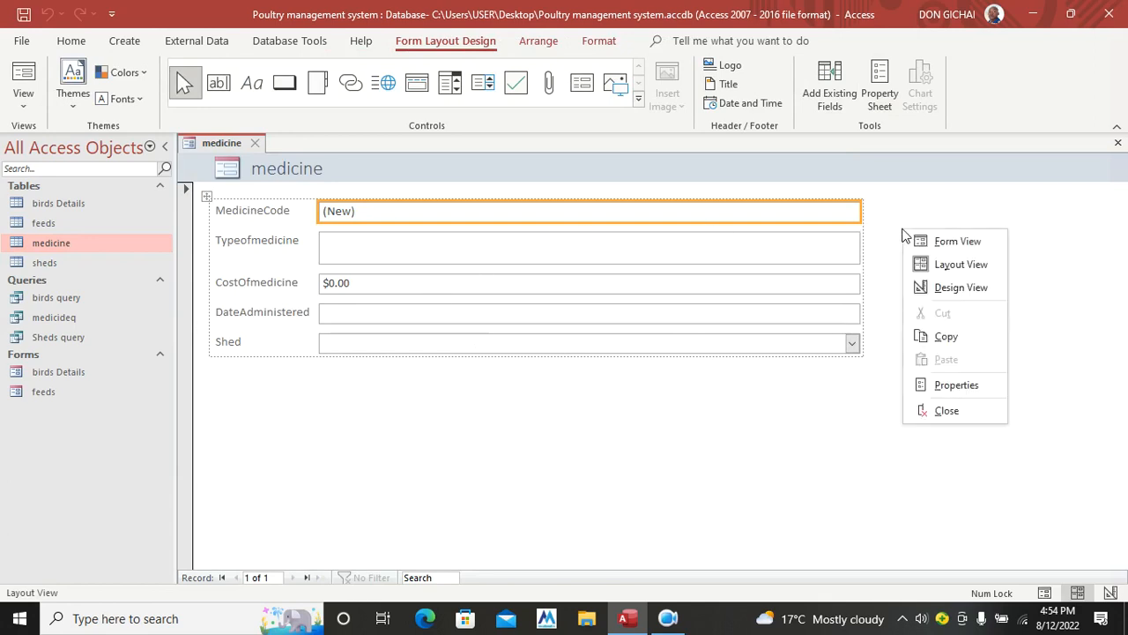
click(961, 288)
drag(459, 411, 489, 553)
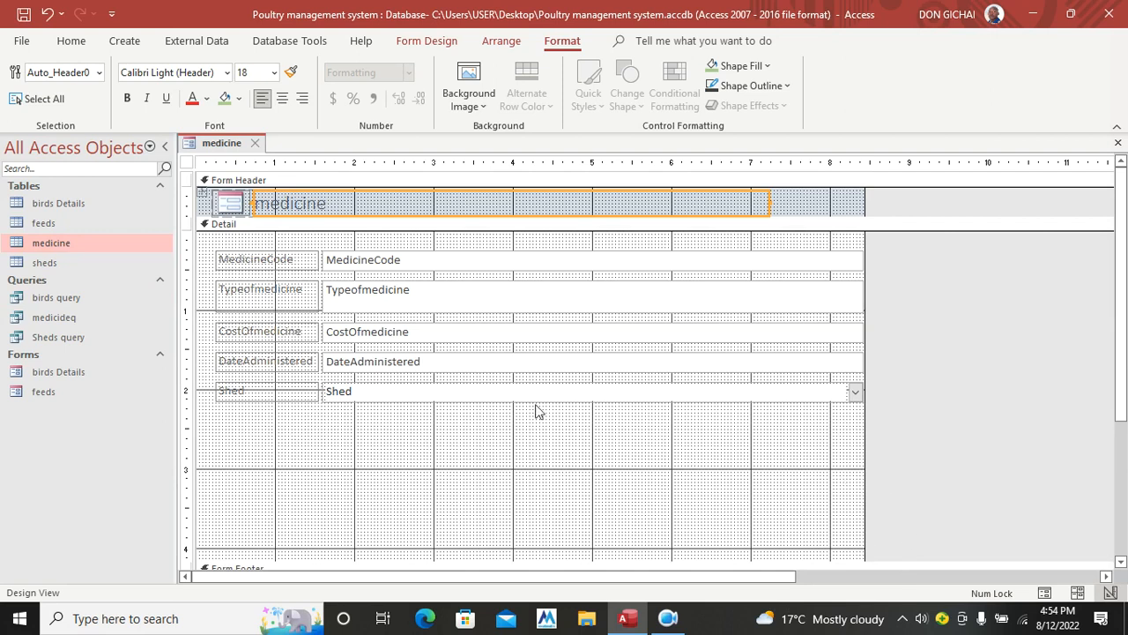
drag(775, 239, 879, 347)
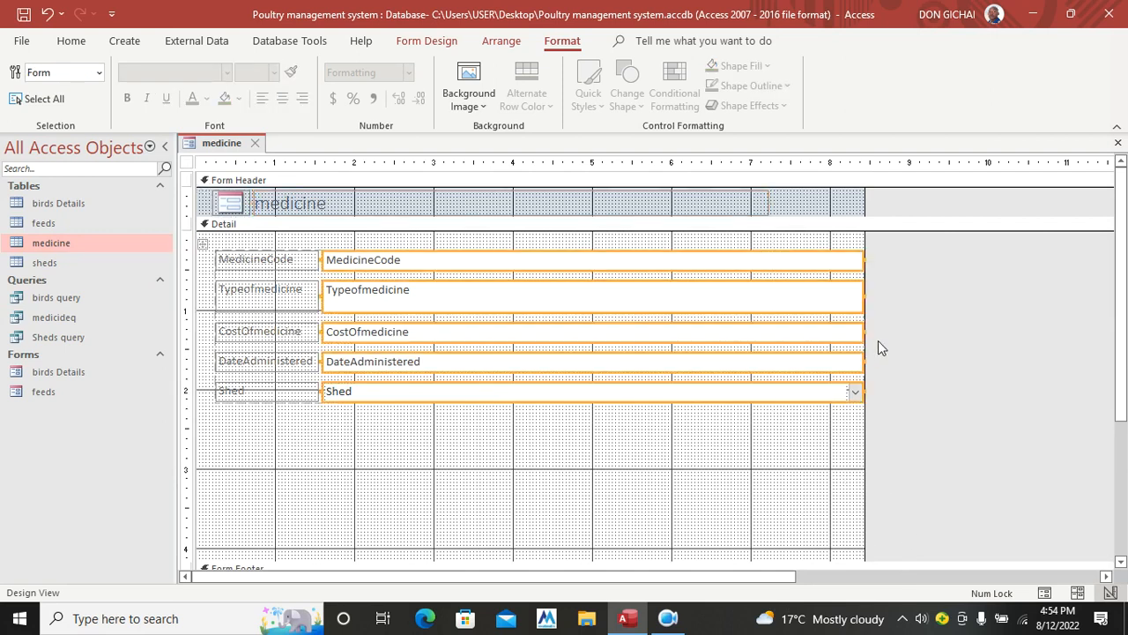
drag(865, 296, 737, 301)
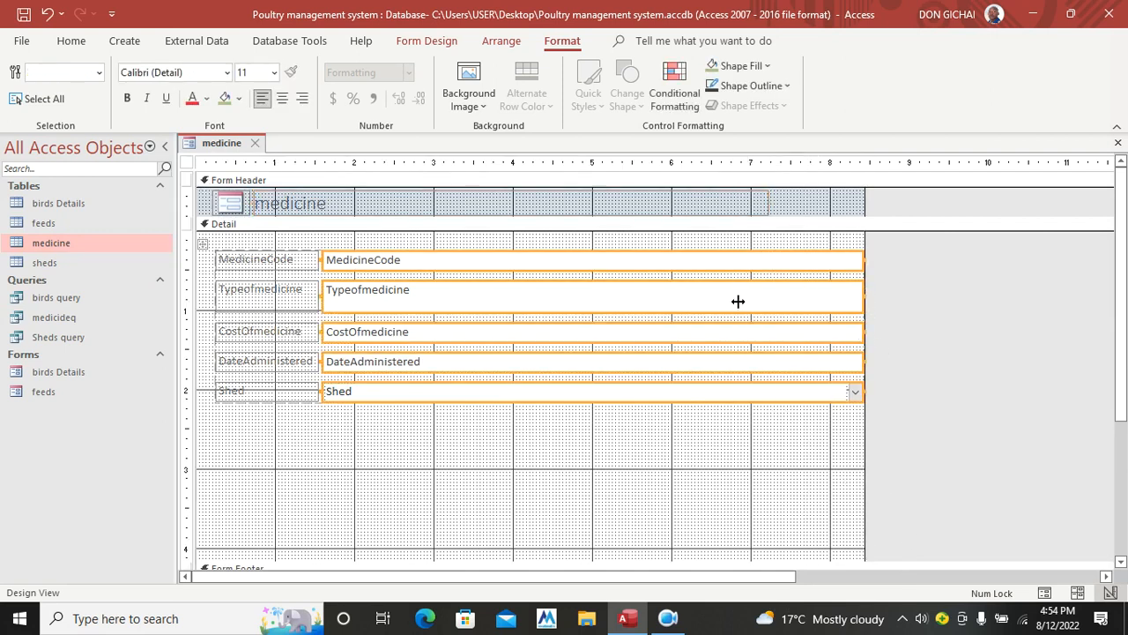
drag(861, 294, 718, 307)
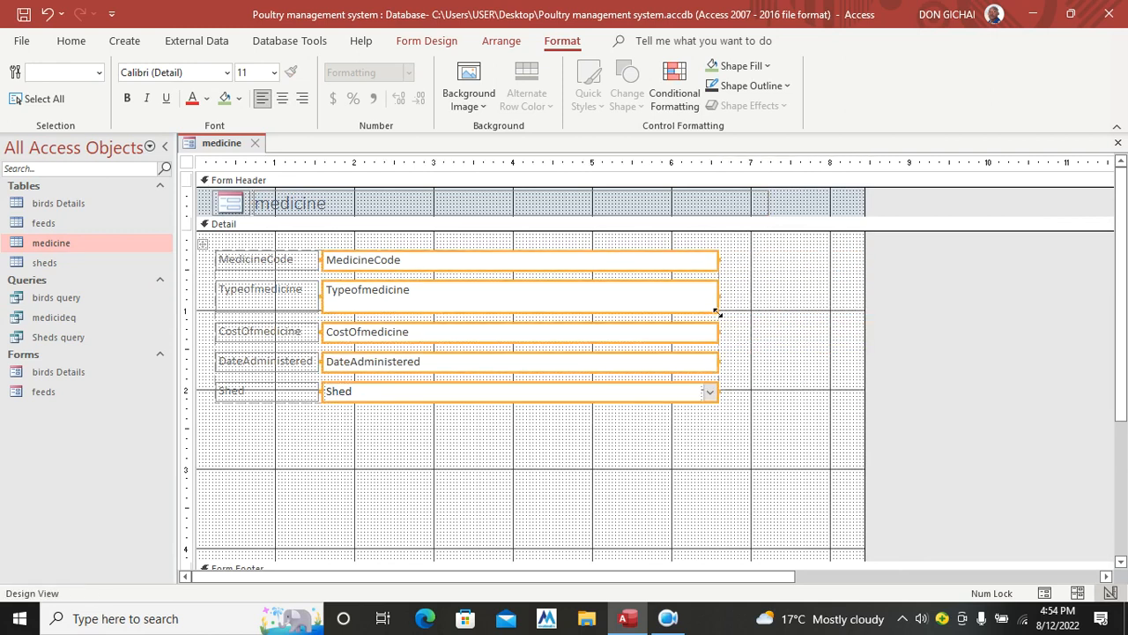
Add the medicine table as a subform below the Shed field, with a self-defined link between MedicineCode in the form and MedicineCode in the subform
drag(50, 256, 289, 411)
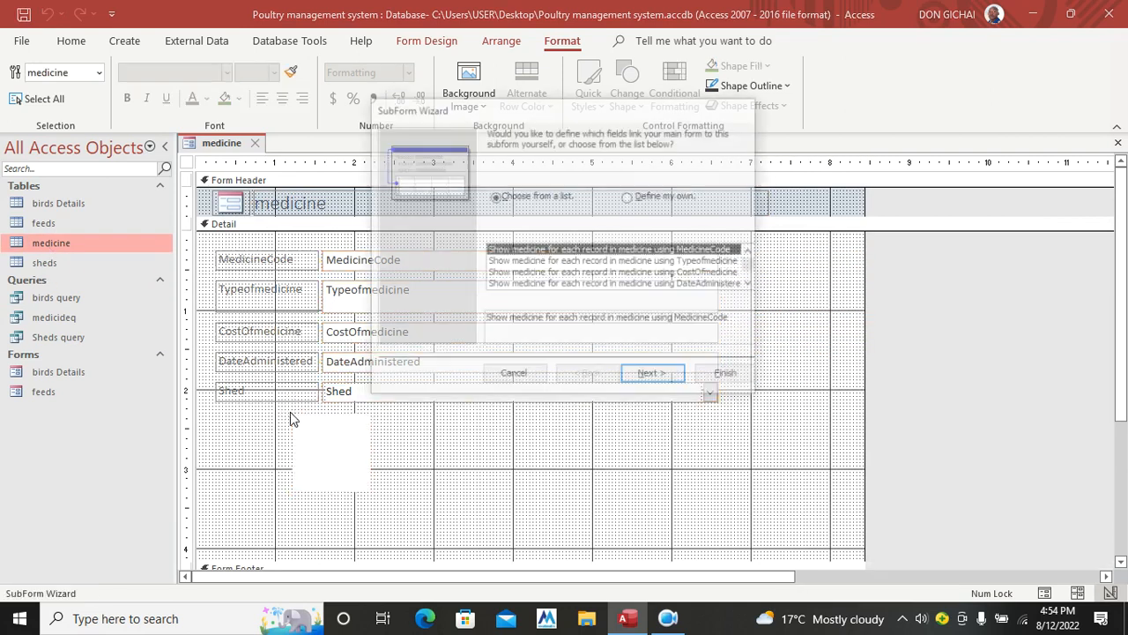
click(646, 197)
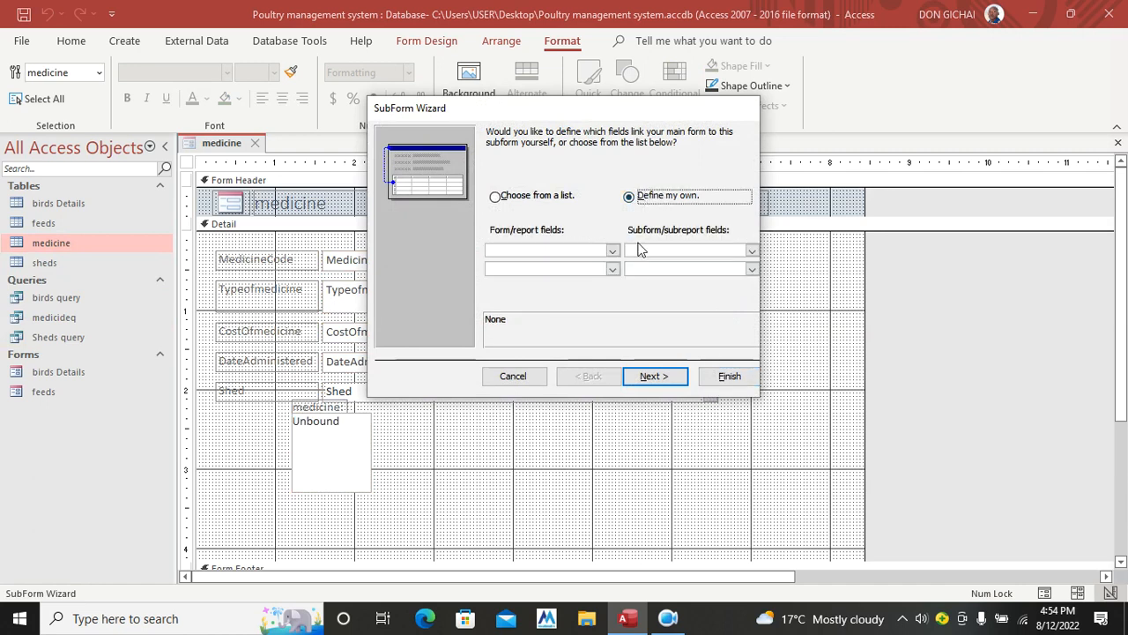
click(611, 251)
click(564, 275)
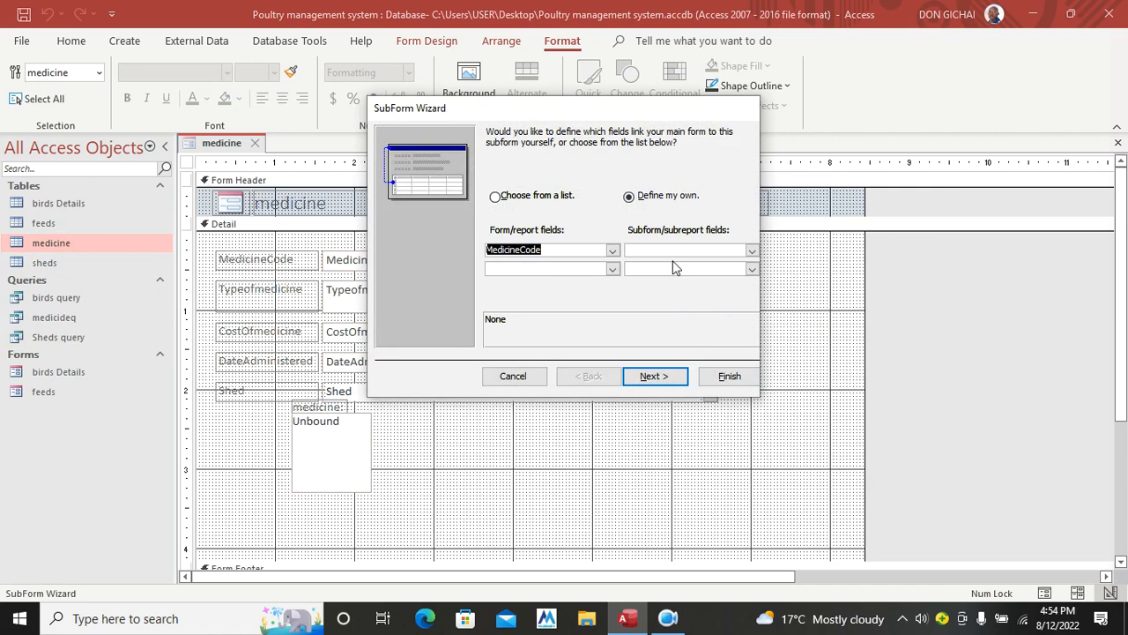
click(749, 251)
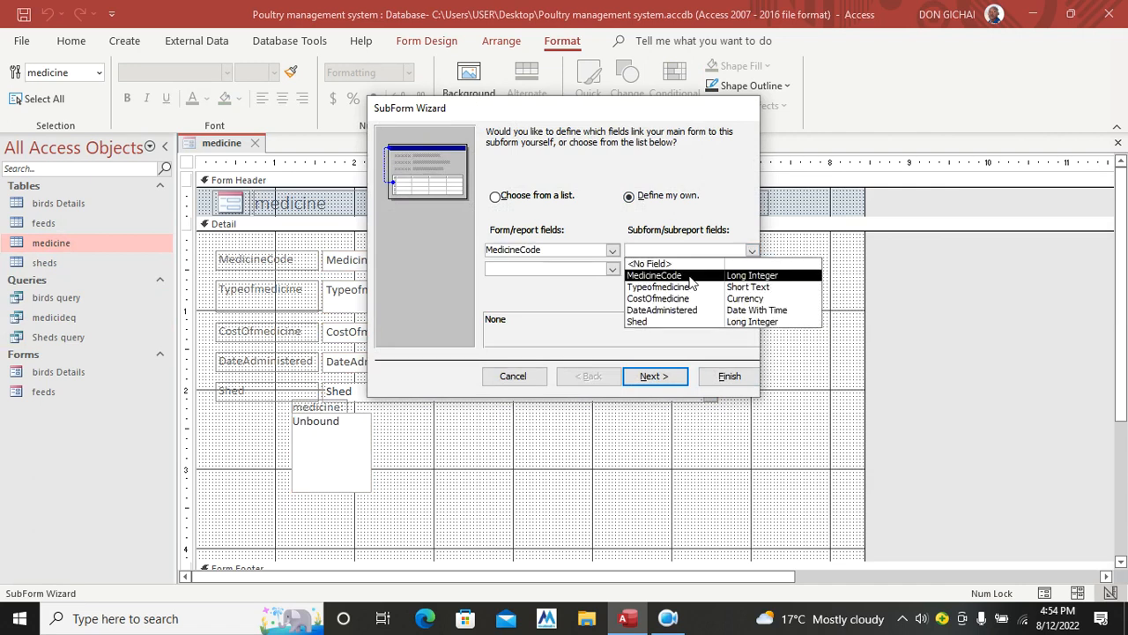
click(691, 280)
click(651, 374)
click(724, 377)
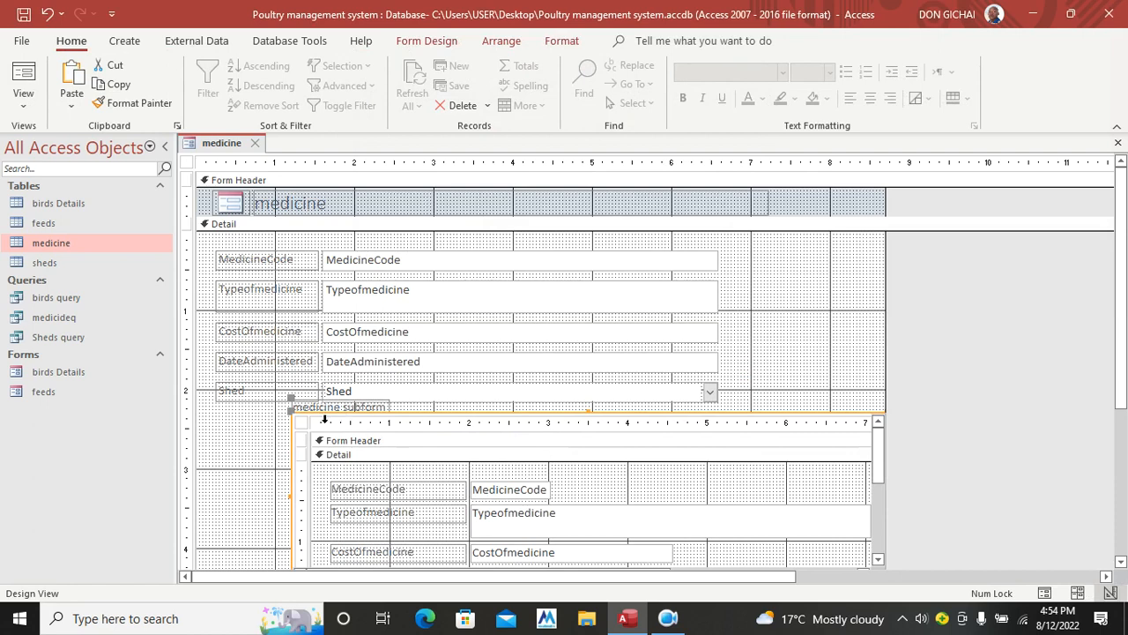
Check the medicine form in Form View, then return to Design View and delete the subform's label
click(23, 72)
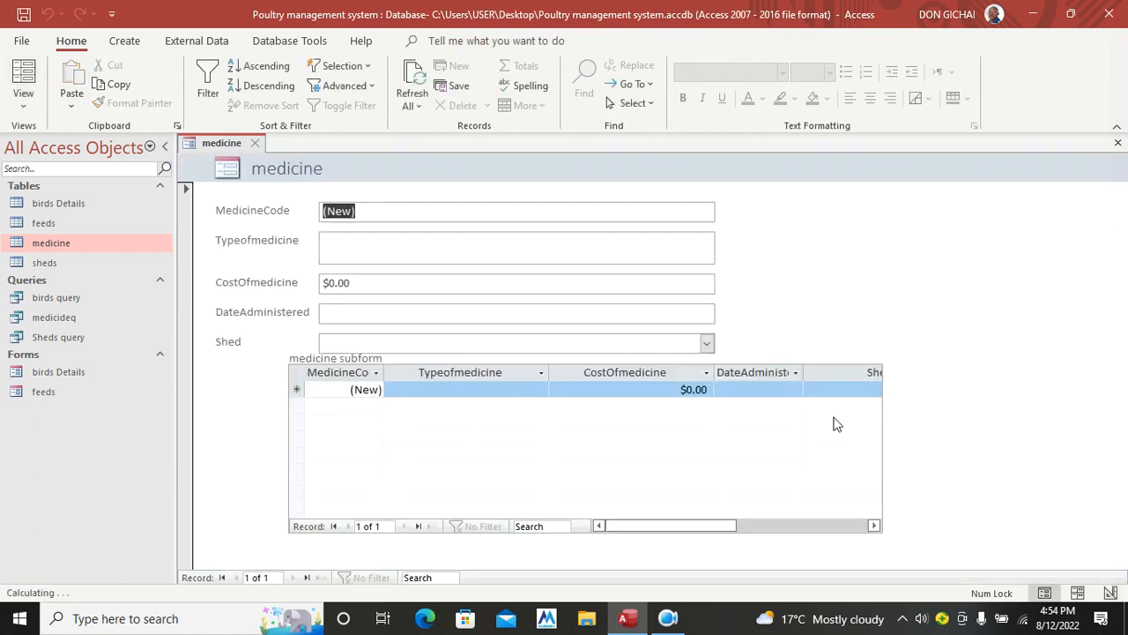
right_click(872, 277)
click(919, 327)
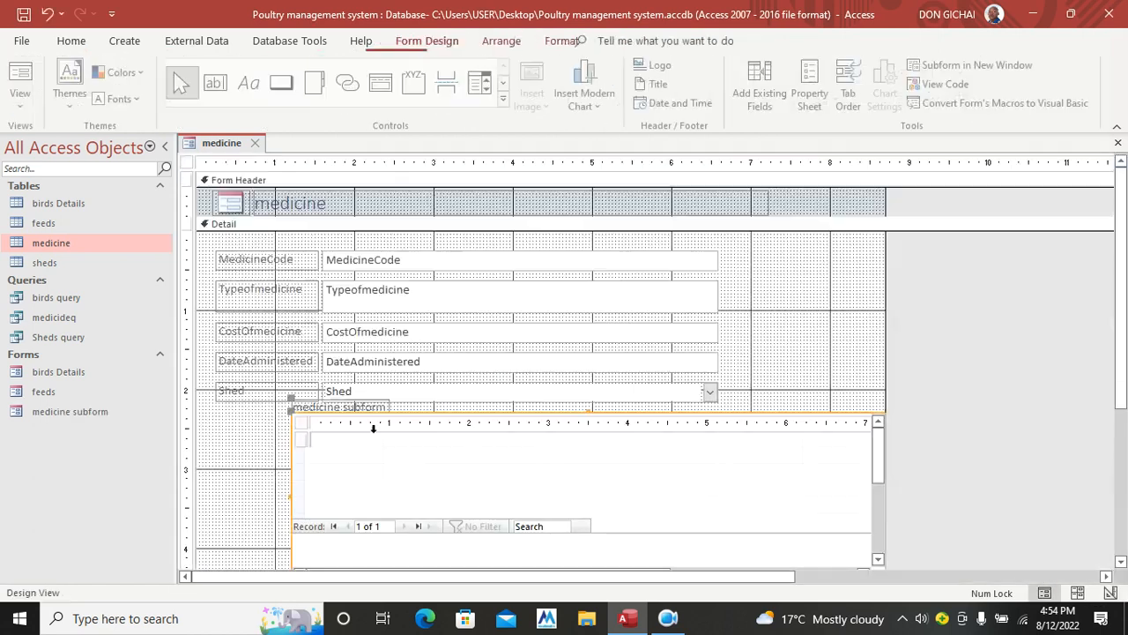
click(348, 407)
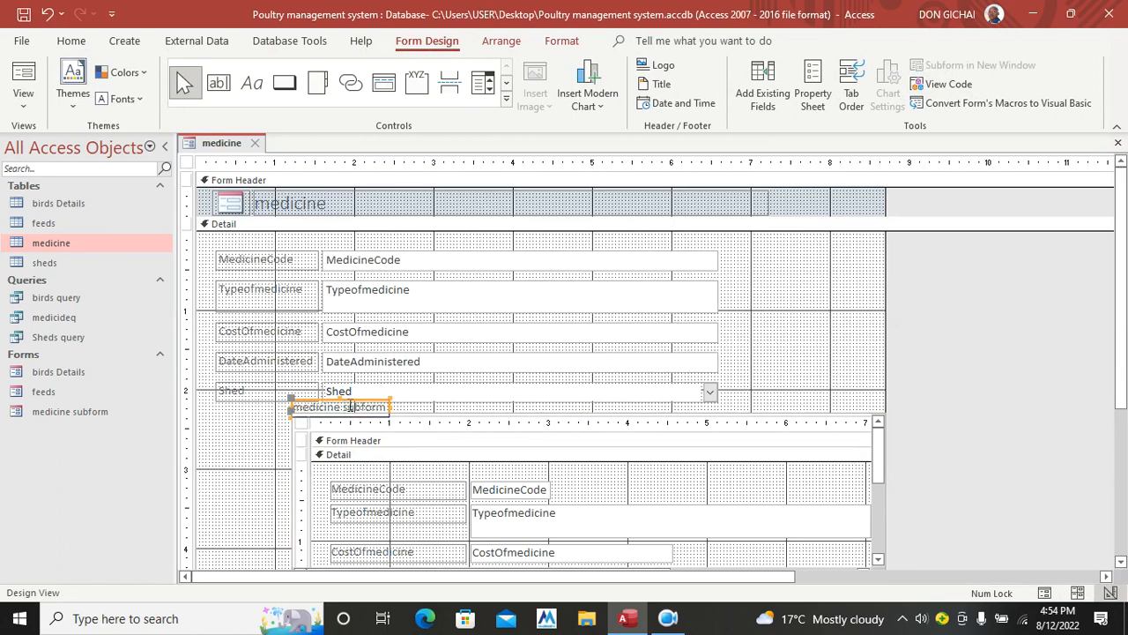
key(Delete)
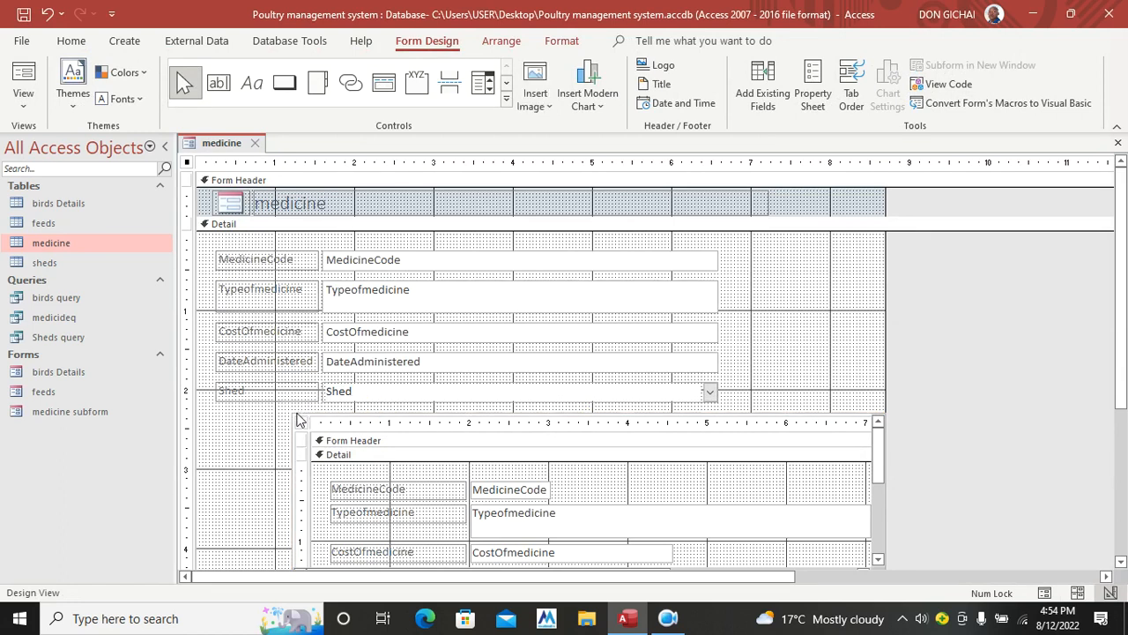
click(298, 421)
drag(294, 412, 243, 407)
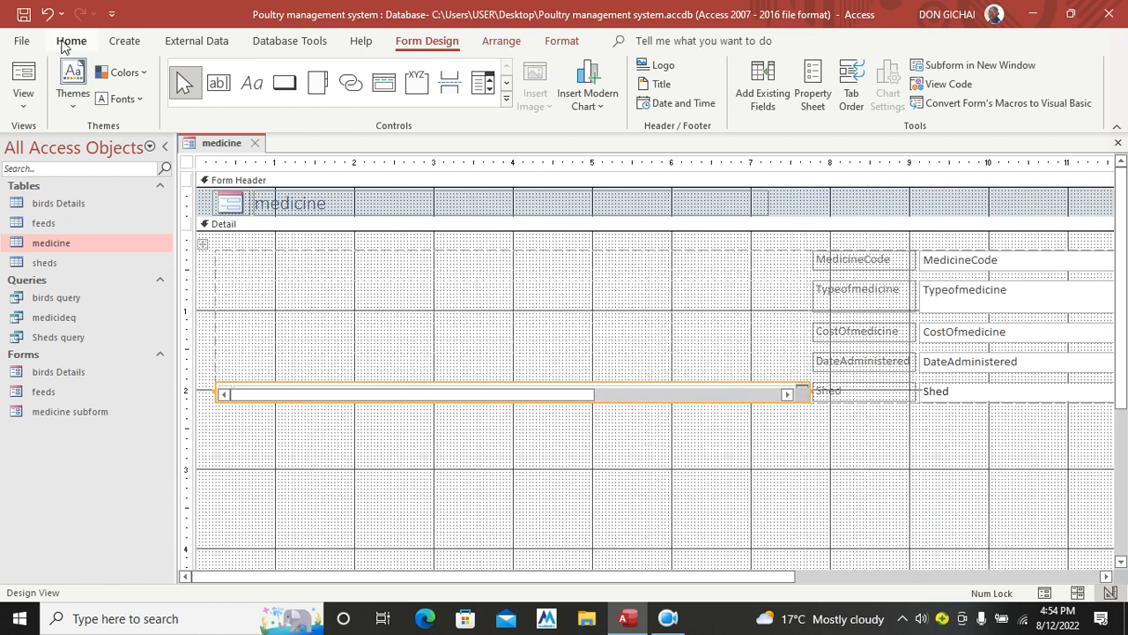
click(47, 13)
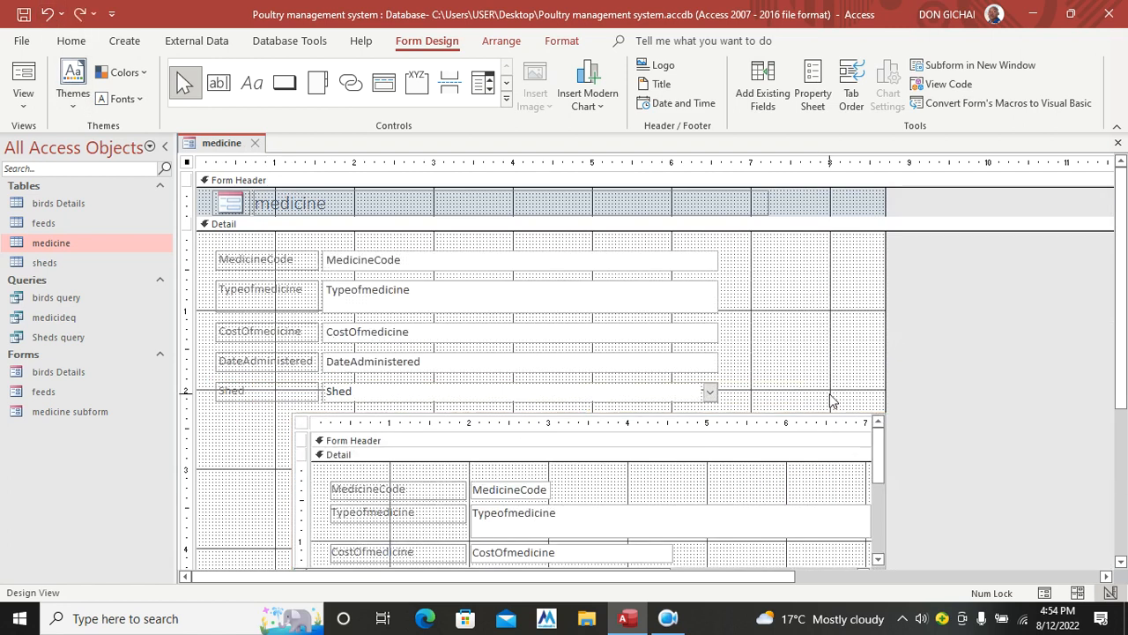
Move the subform slightly left and down, clear of the Shed row, and fill the form's Detail section with yellow
drag(764, 425, 708, 438)
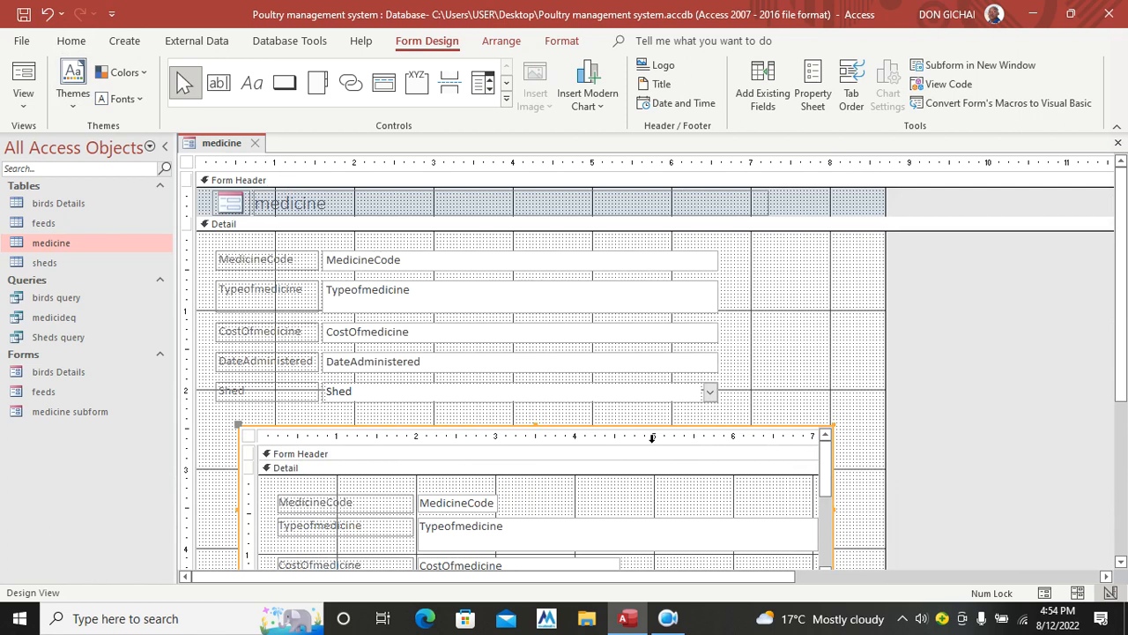
click(793, 412)
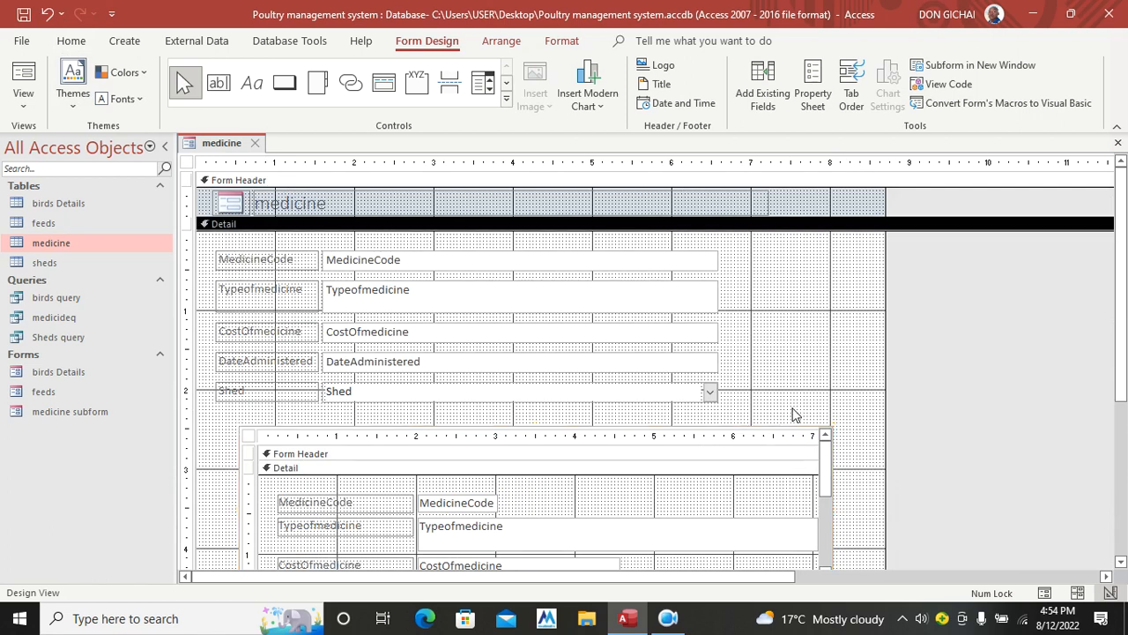
right_click(805, 338)
mouse_move(867, 412)
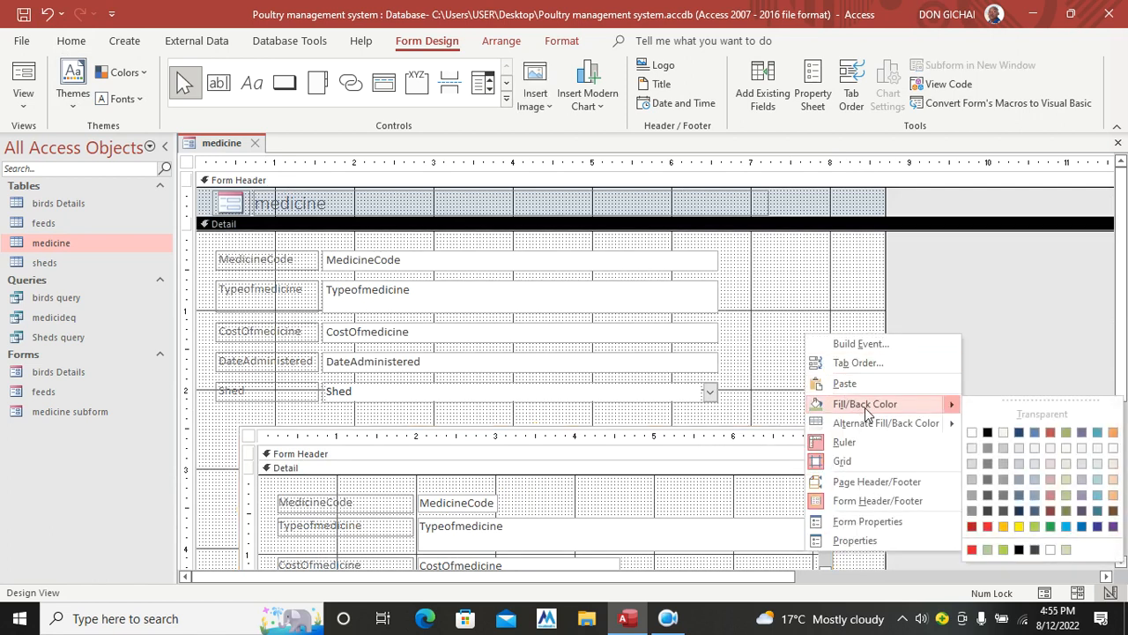
click(1019, 526)
Format the medicine form's field labels and boxes in black, bold, 16-point text, and save the form as medicine
drag(738, 248, 231, 444)
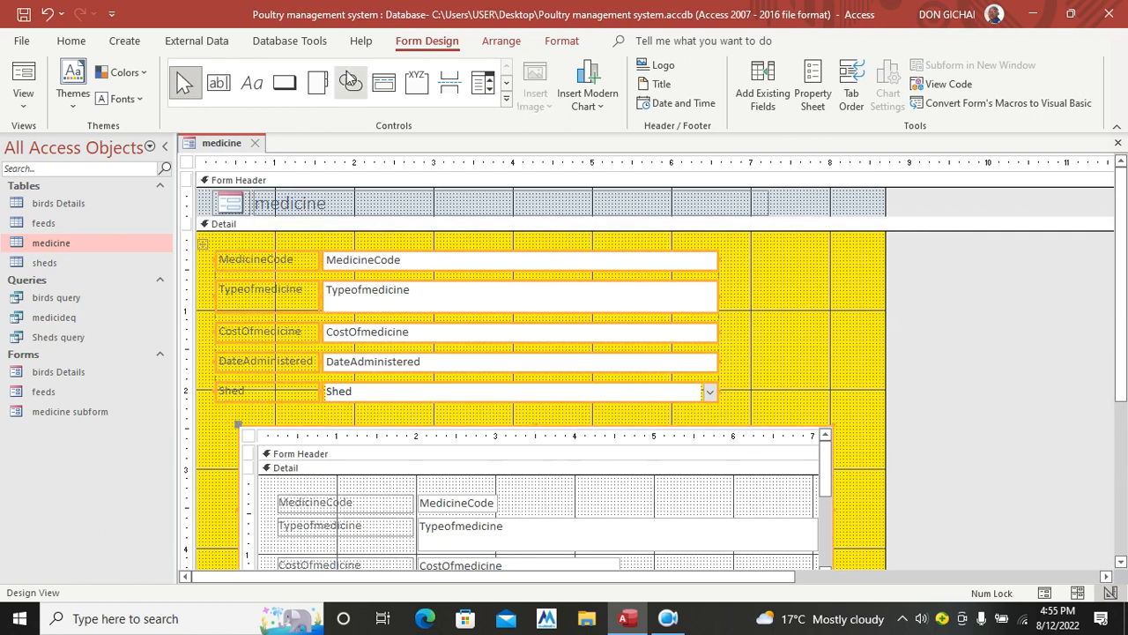
click(557, 42)
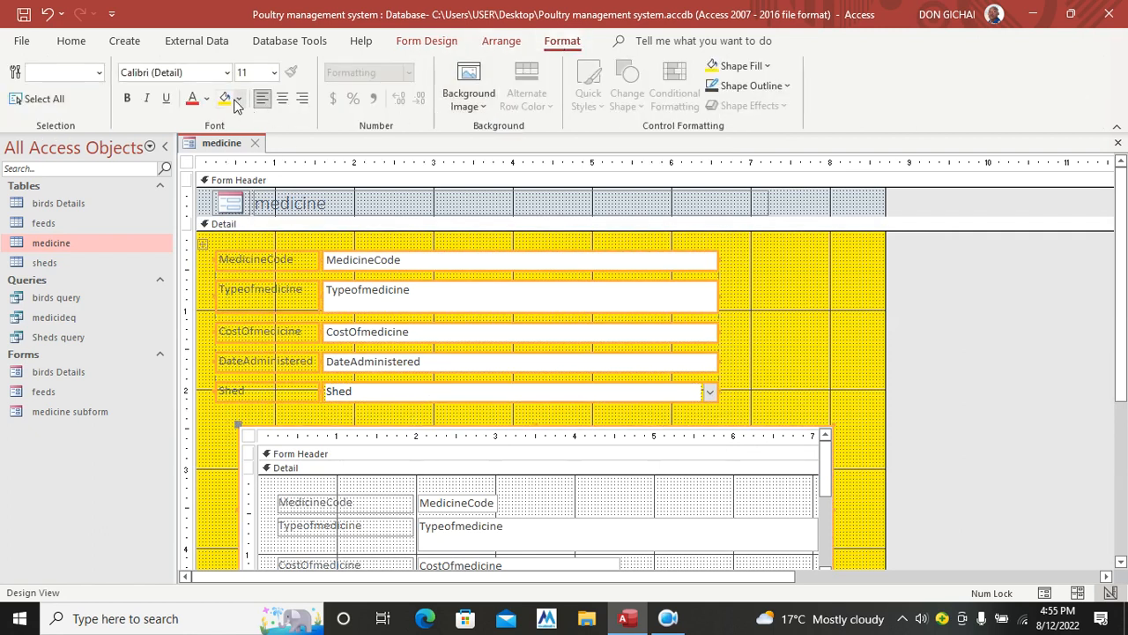
click(208, 100)
click(207, 166)
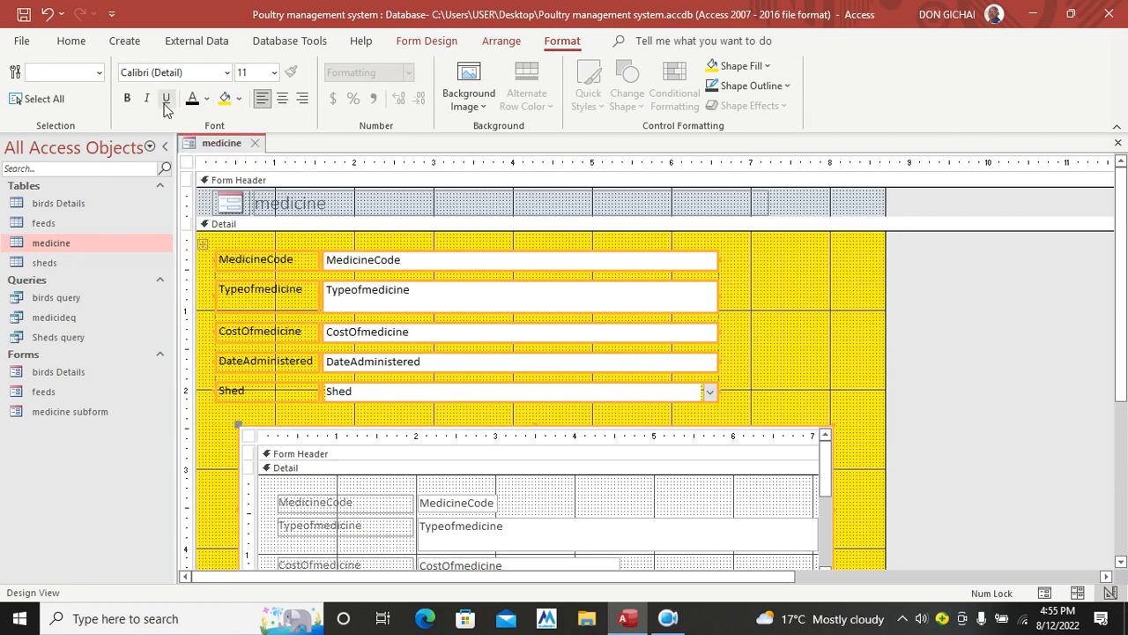
click(127, 98)
click(274, 72)
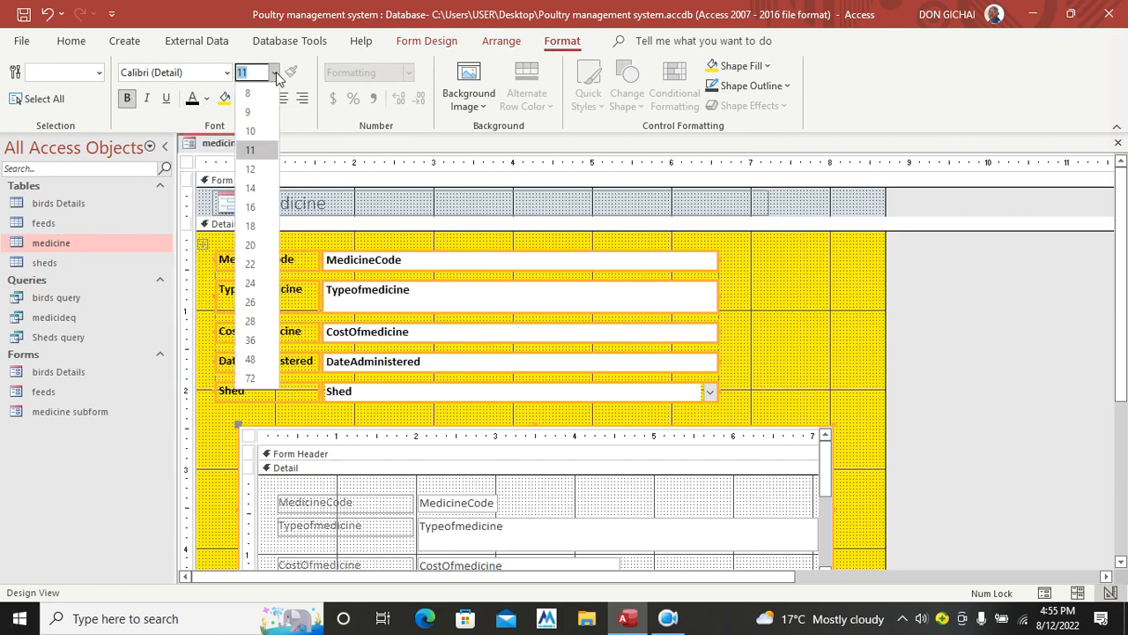
click(248, 225)
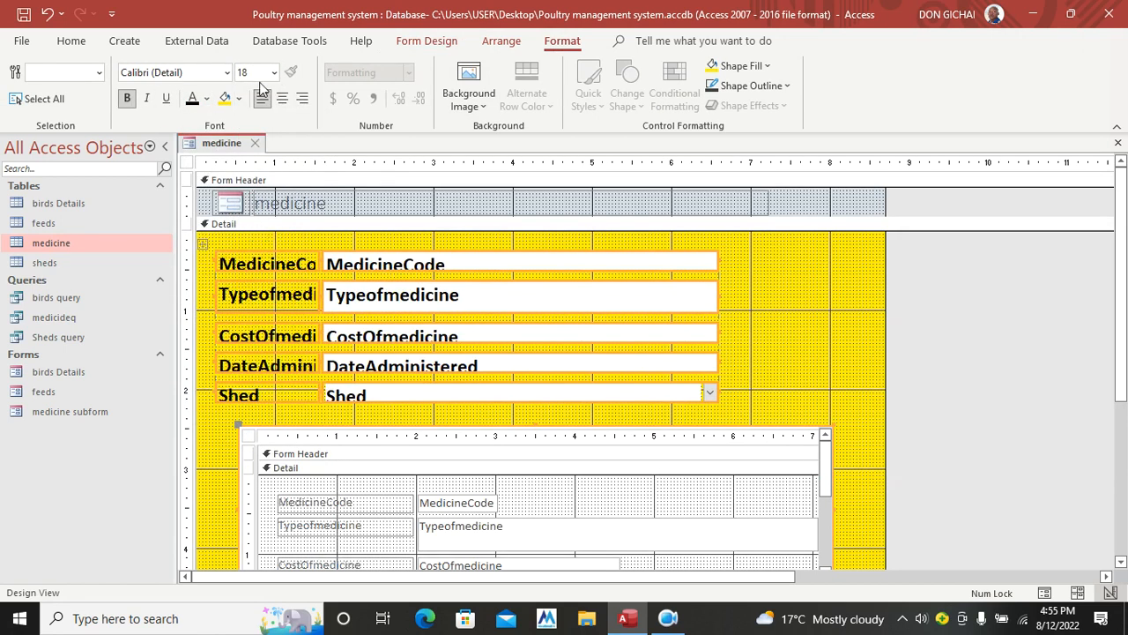
click(274, 72)
click(248, 207)
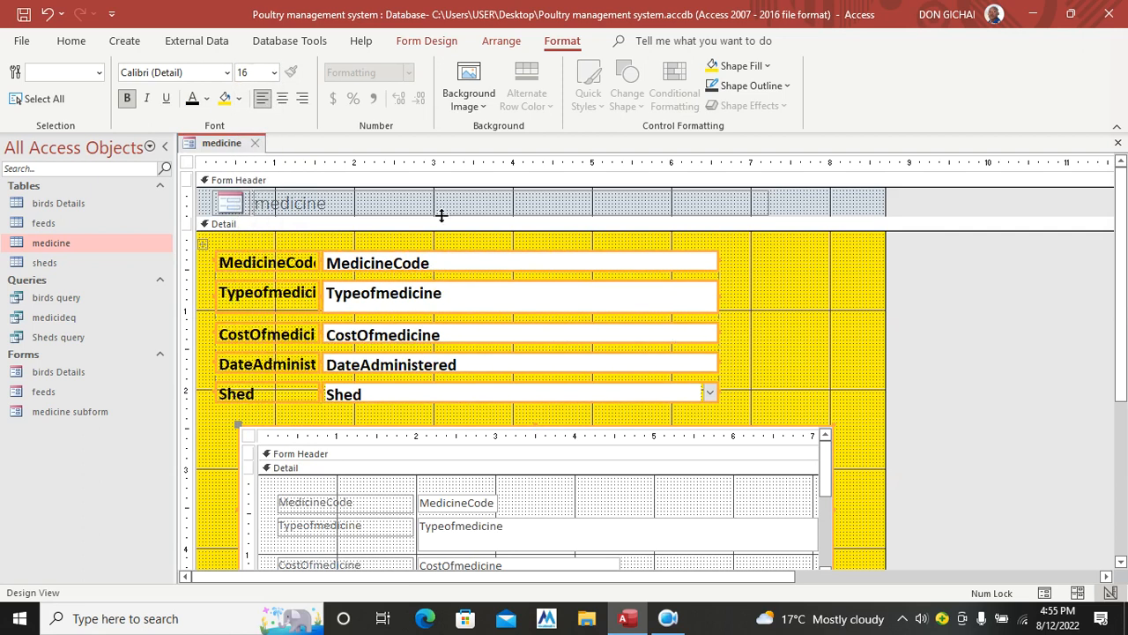
click(23, 14)
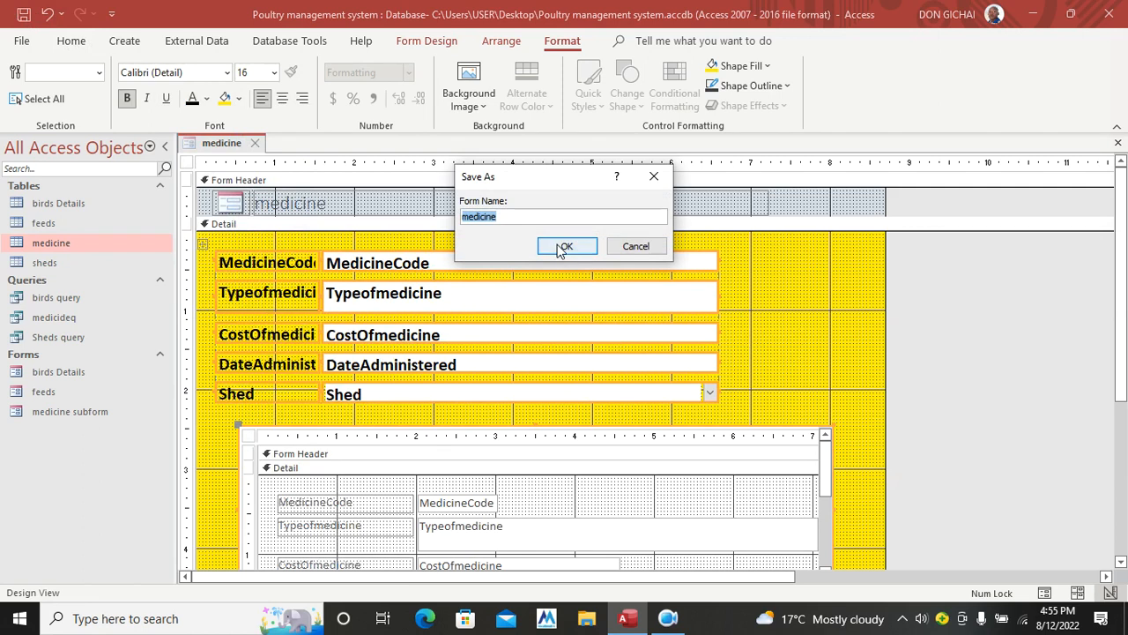
click(559, 249)
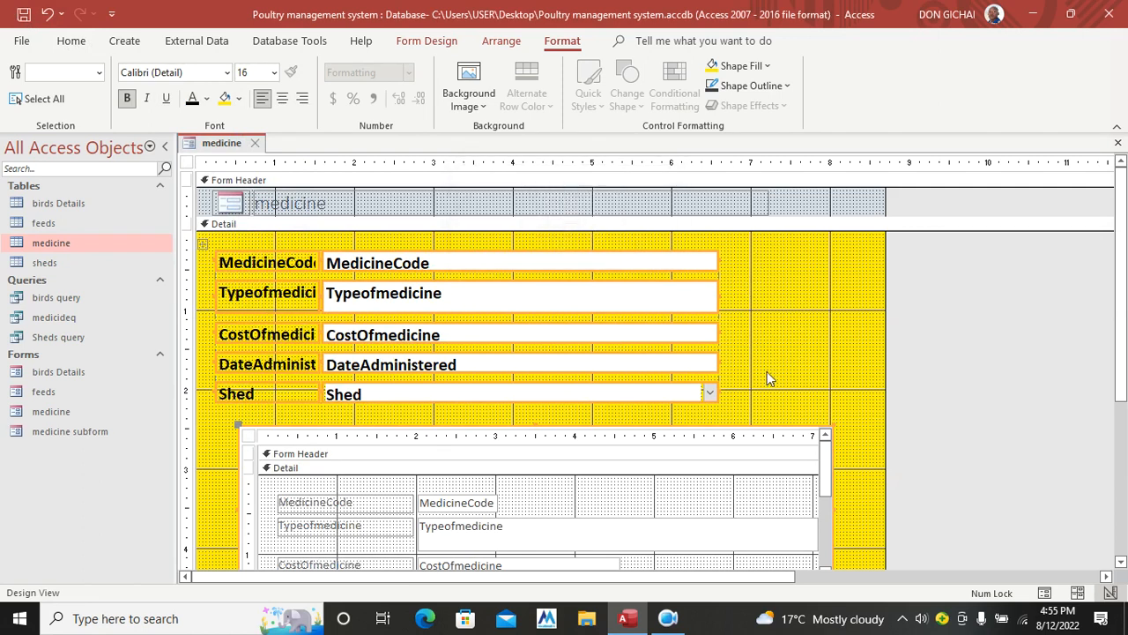
Draw a rectangle about 1.9 inches wide and 2.25 inches tall beside the fields, above the subform, in the Detail section
click(446, 41)
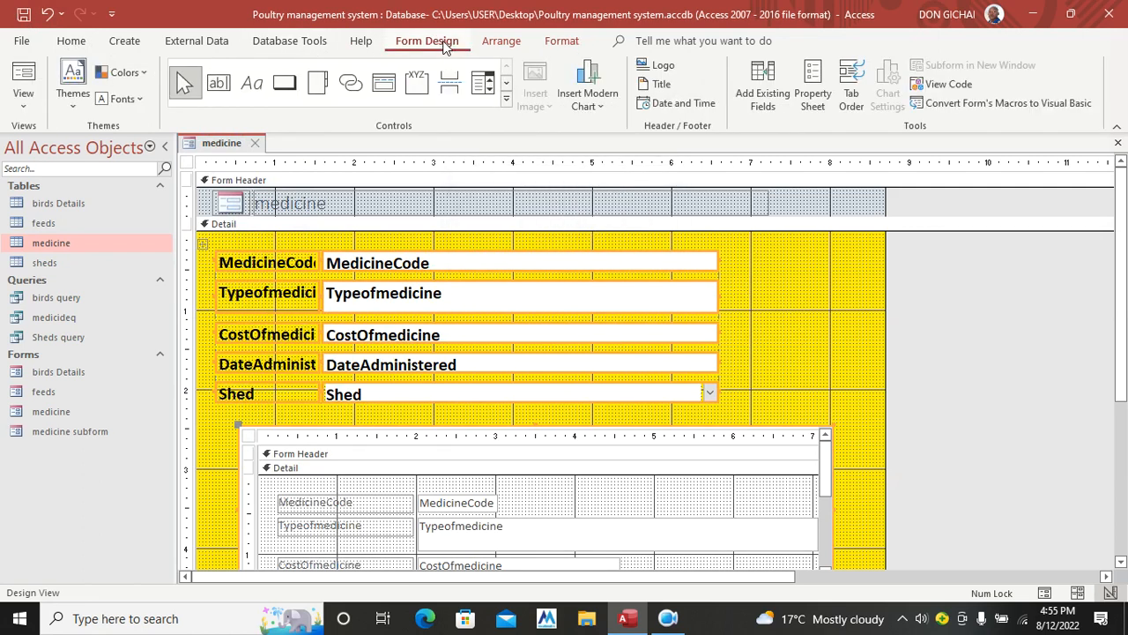
click(483, 82)
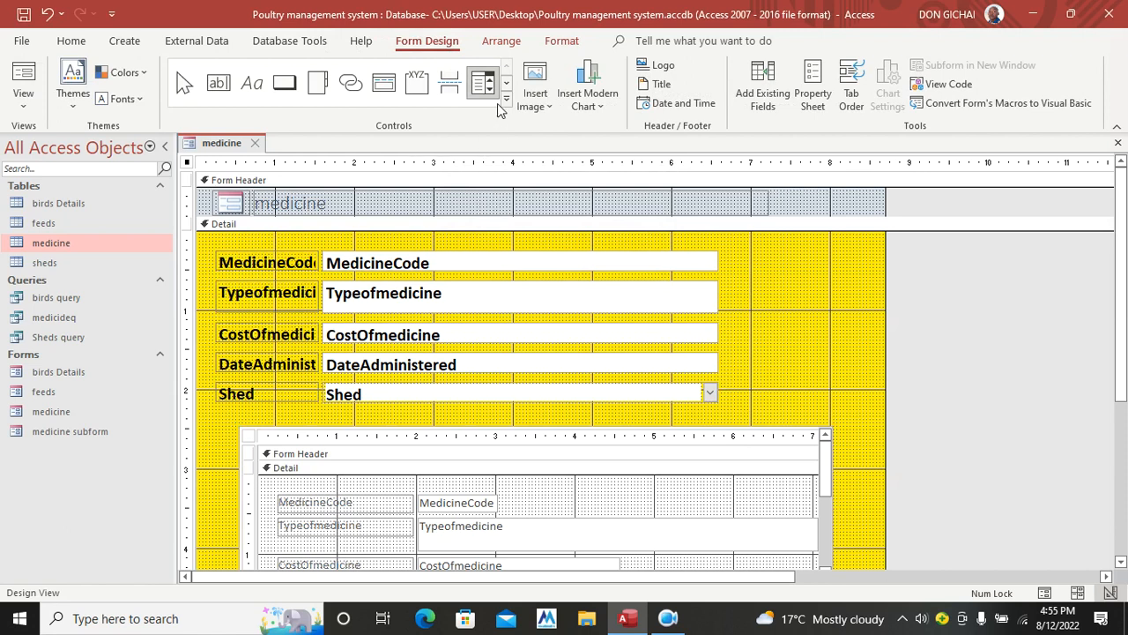
click(507, 98)
click(285, 108)
drag(722, 244, 872, 423)
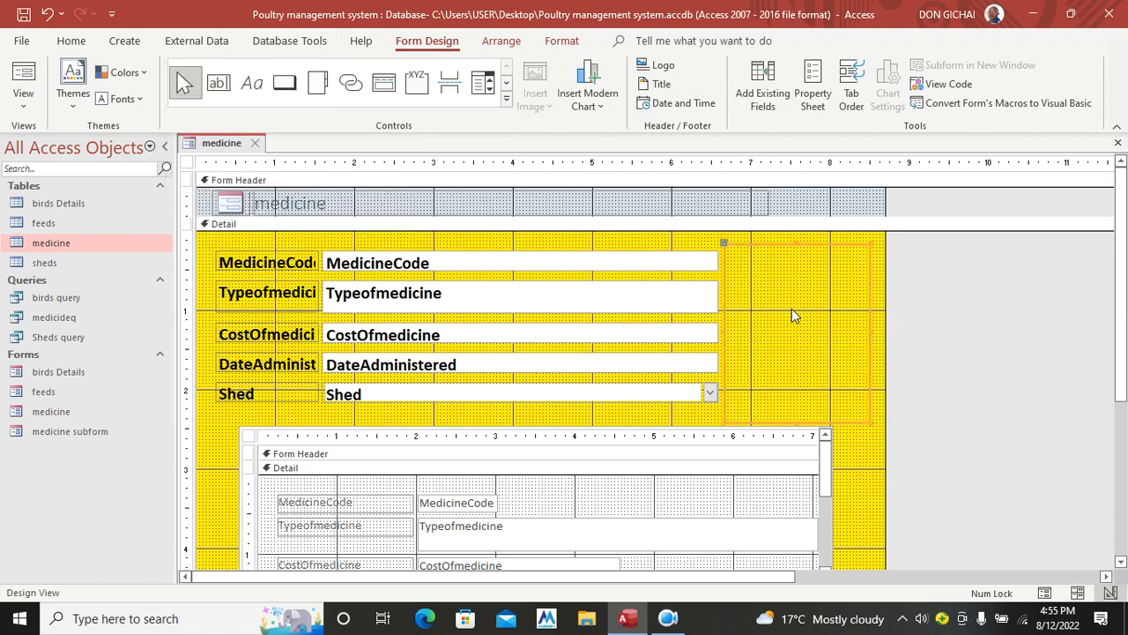
Add a command button at the top of the rectangle that performs Add New Record, labelled with the text Add Record
click(284, 82)
drag(737, 259, 872, 284)
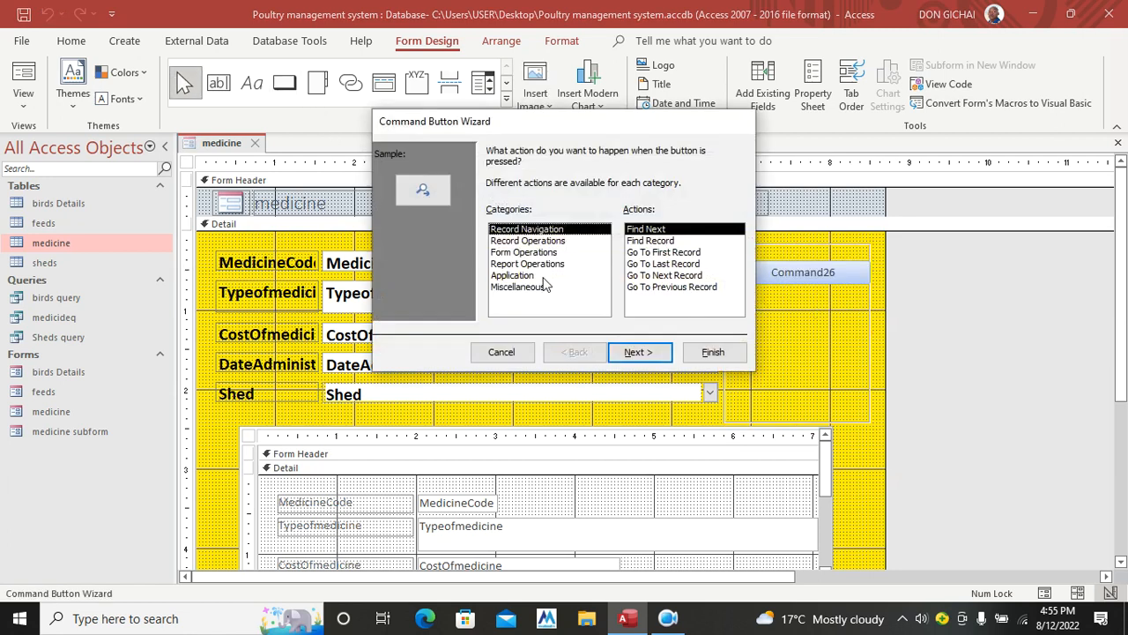
click(538, 241)
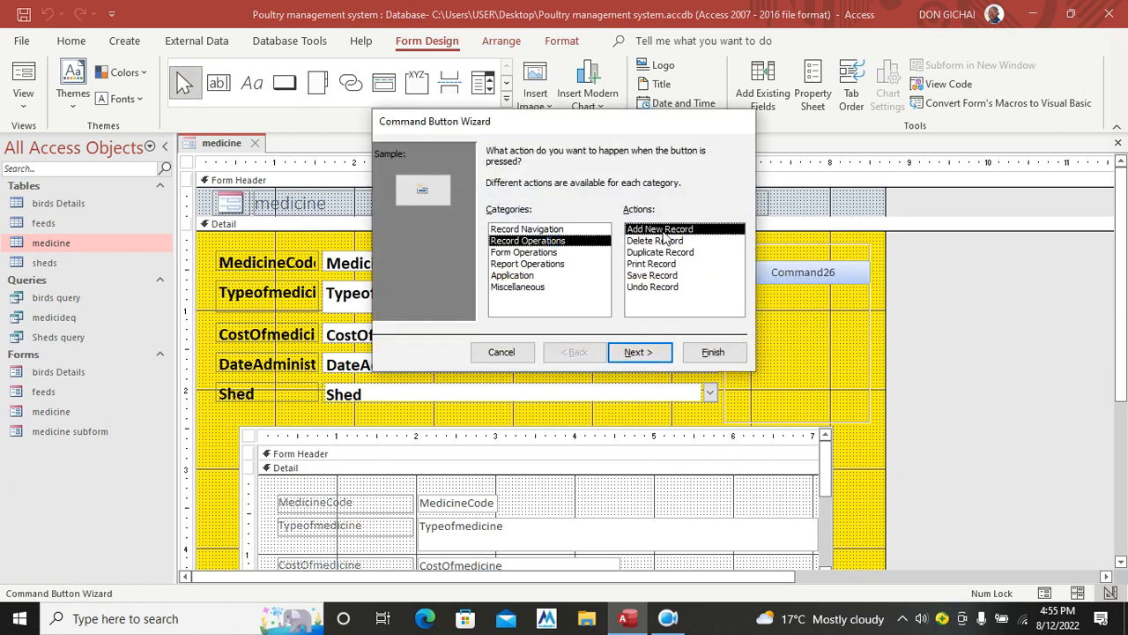
click(639, 351)
click(509, 218)
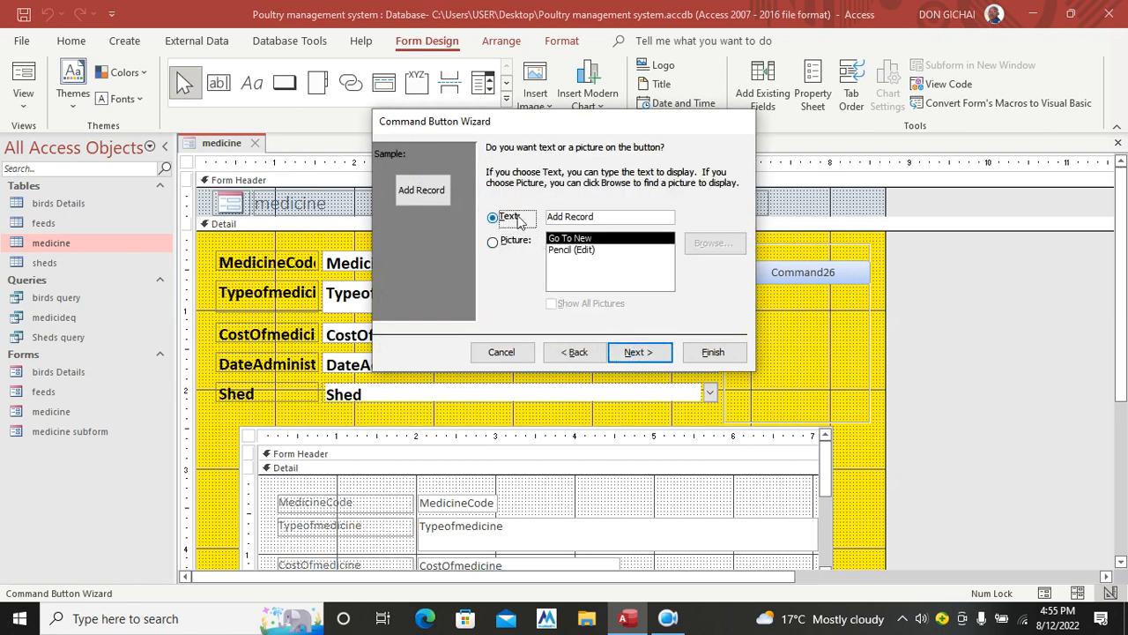
click(640, 352)
click(713, 351)
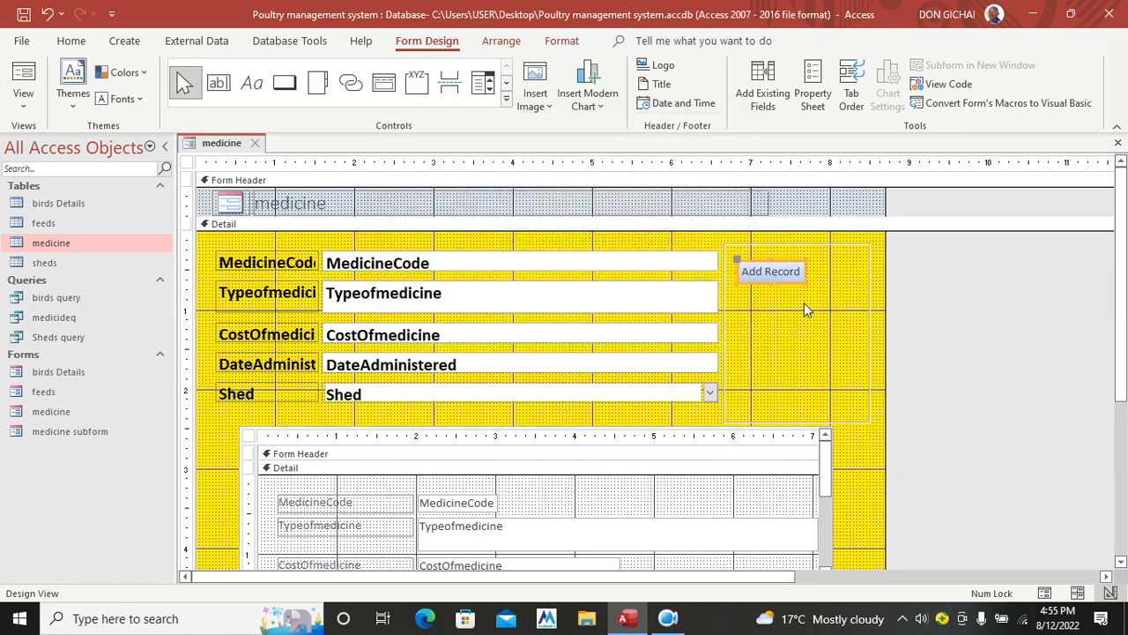
click(283, 81)
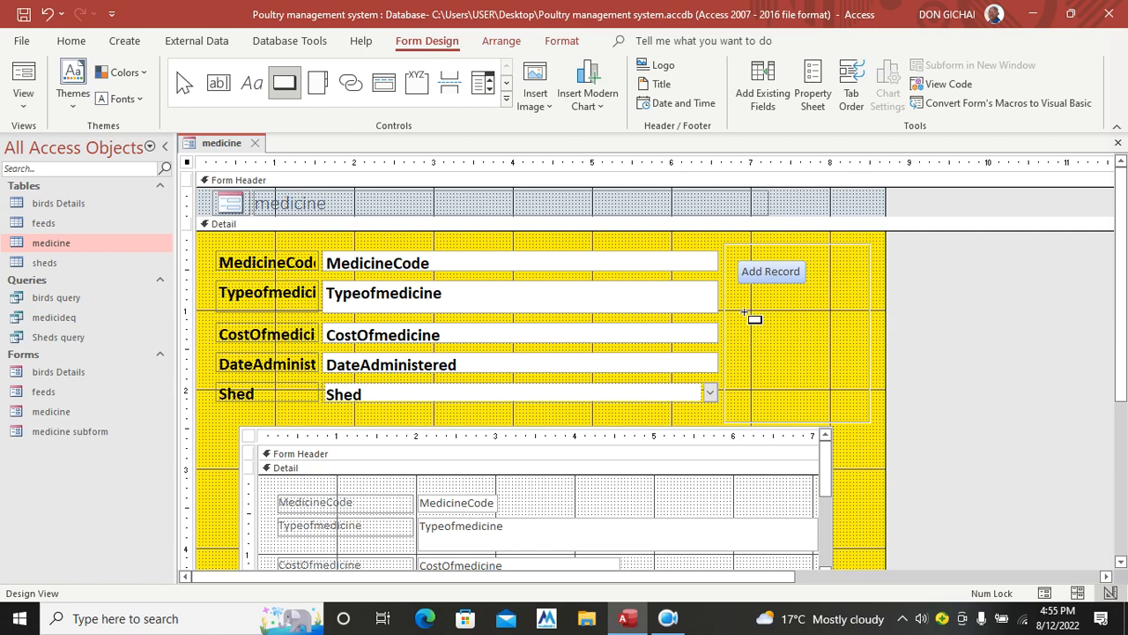
drag(736, 296, 807, 322)
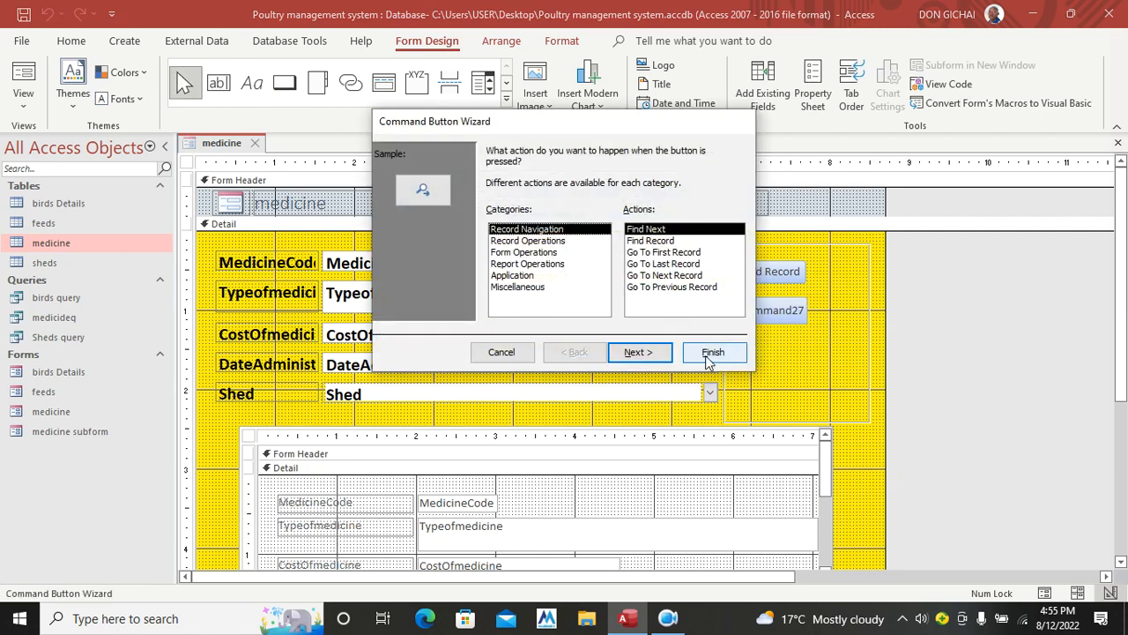
click(715, 356)
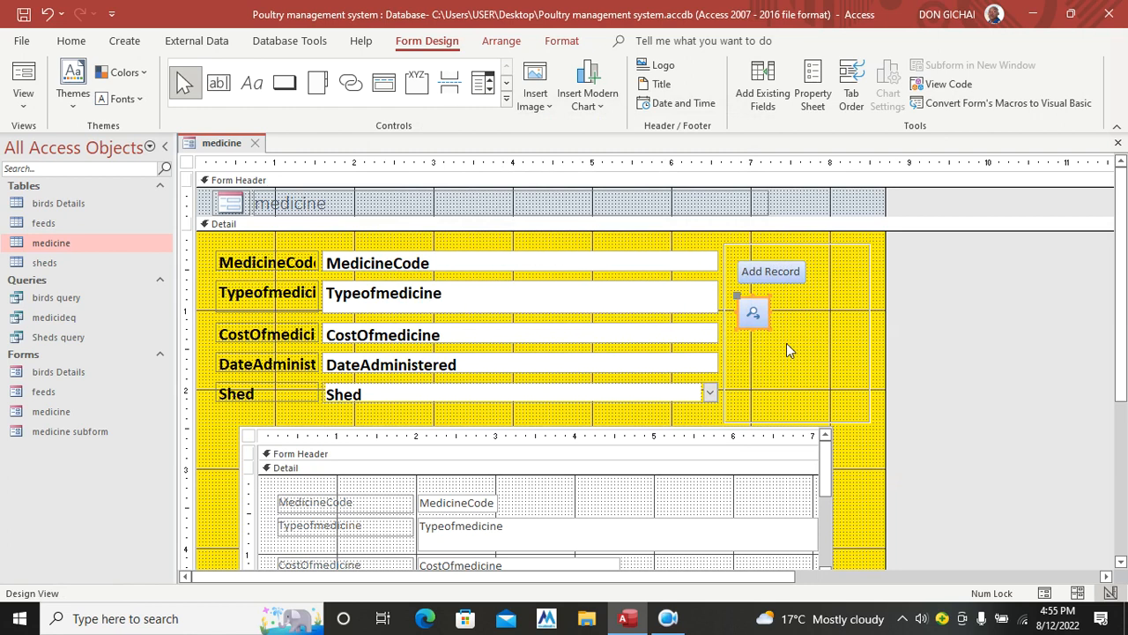
key(Delete)
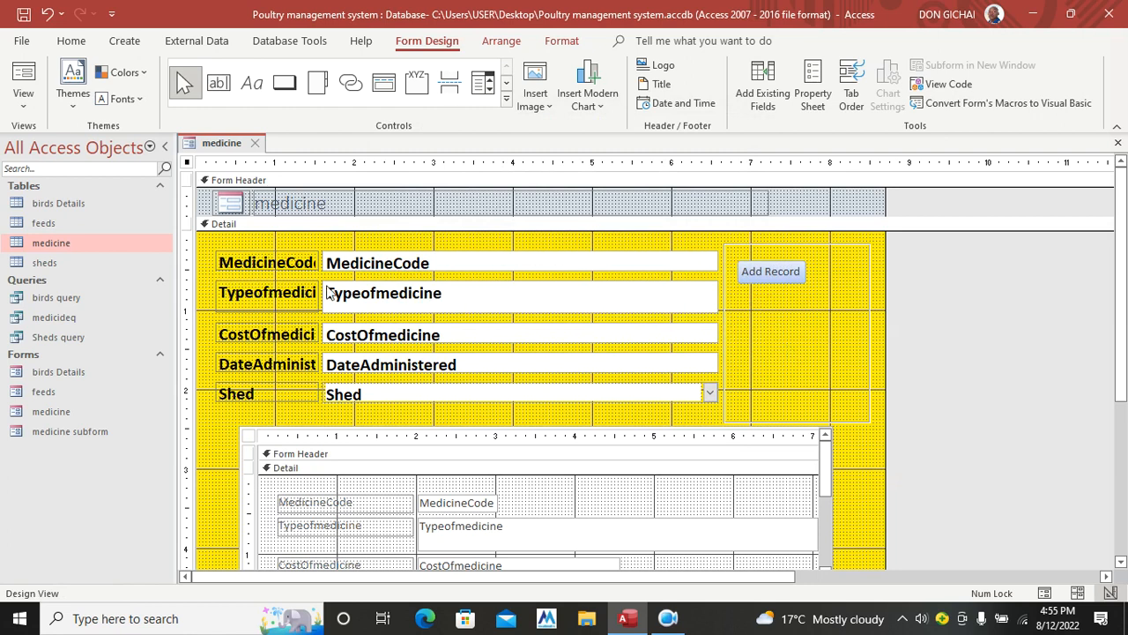
Place a toggle button below Add Record inside the rectangle and caption it "Close form"
click(506, 99)
click(221, 110)
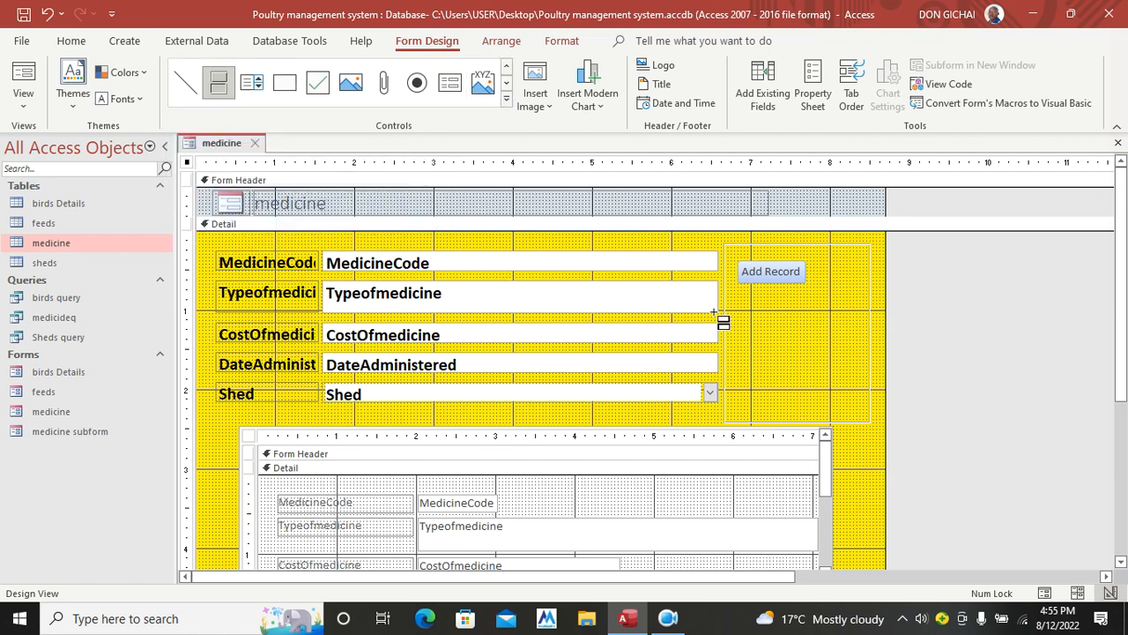
drag(742, 306, 823, 330)
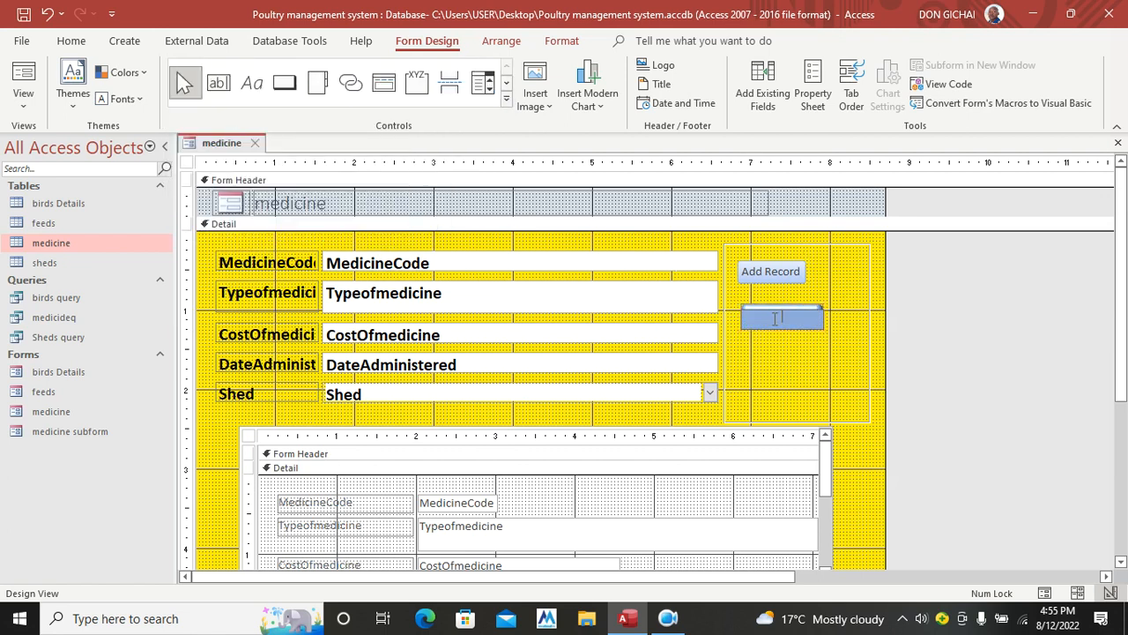
key(Caps_Lock)
text(Close form)
Add an On Click procedure to Close form that asks "Confirm if you want to exit" with Yes/No and closes the form on Yes
click(789, 322)
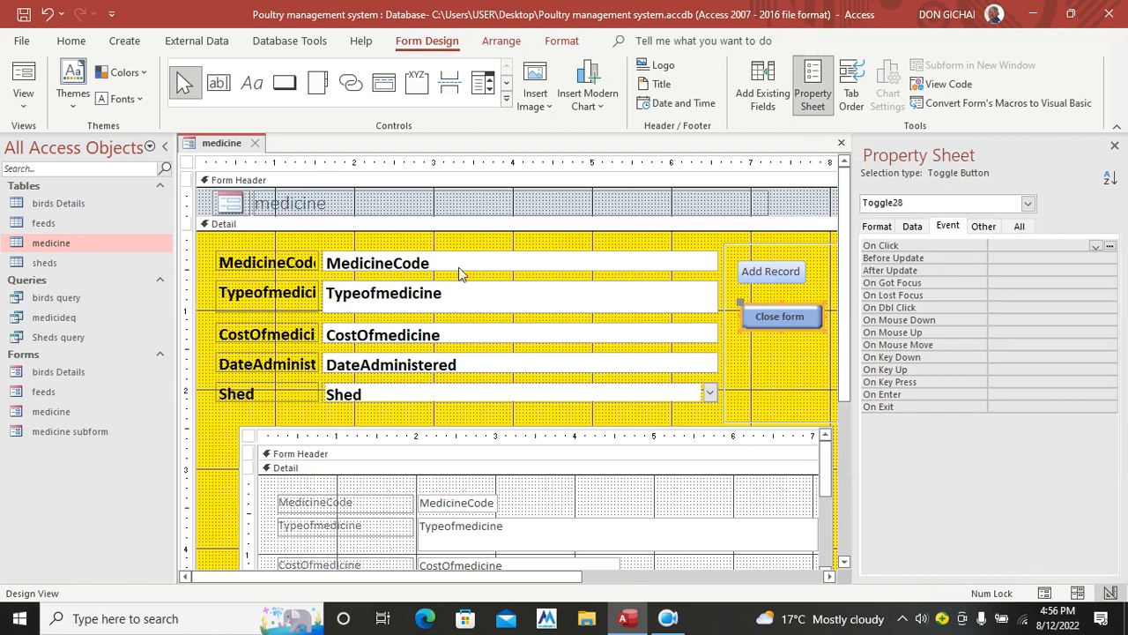
double_click(1102, 249)
click(1109, 246)
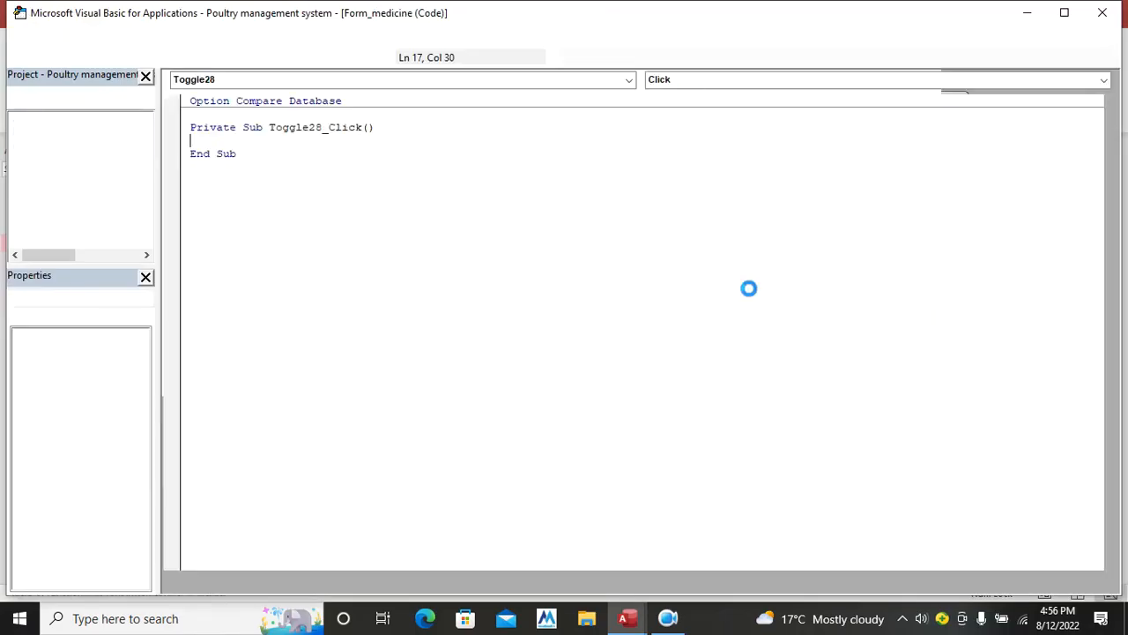
text(Dim aexit As VbMsgBoxResult On Error GoTo cmdexit_Click_Err     aexit = MsgBox("Confirm if you want to exit", vbQuestion + vbYesNo, "Poultry Management System!")    If aexit = vbYes Then     DoCmd.Close , ""  End If cmdexit_Click_Exit:     Exit Sub  cmdexit_Click_Err:     MsgBox Error$     Resume cmdexit_Click_Exit)
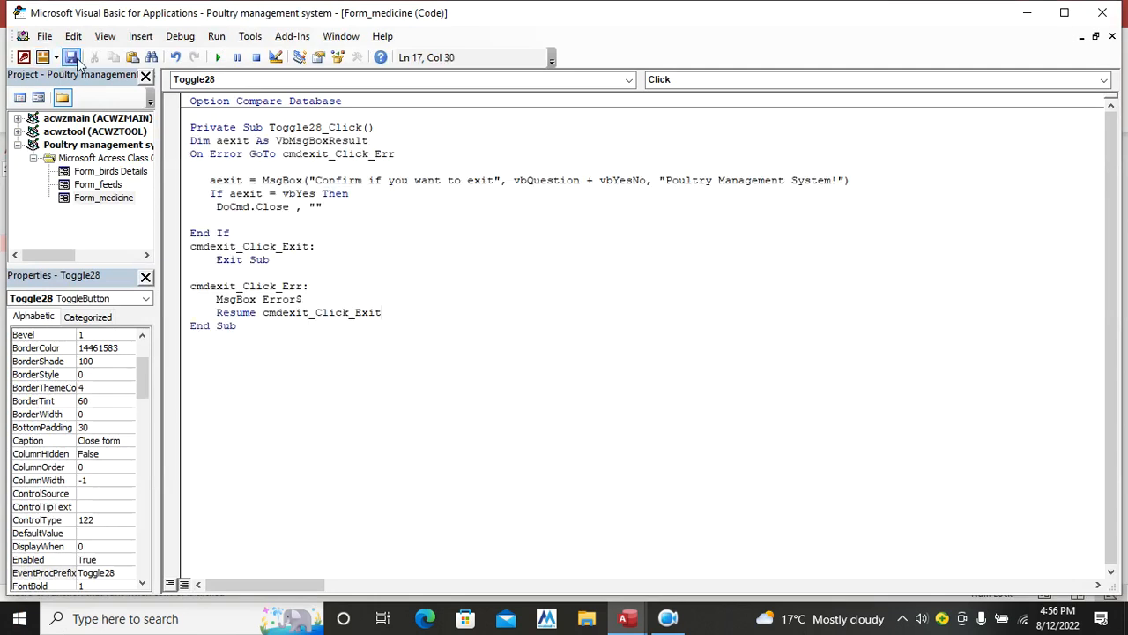
click(1100, 11)
Move the Close form button up directly beneath Add Record and widen Add Record to match it
click(736, 335)
click(788, 319)
drag(791, 322, 791, 269)
click(807, 277)
click(800, 274)
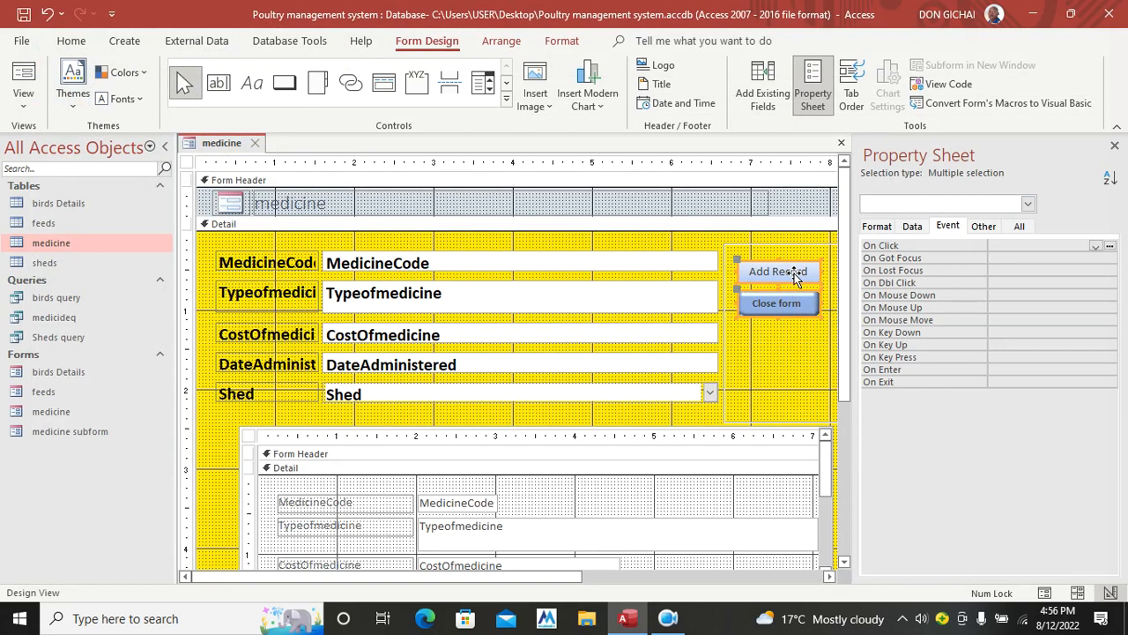
Fill the Add Record and Close form buttons with red and italicize their text
click(561, 41)
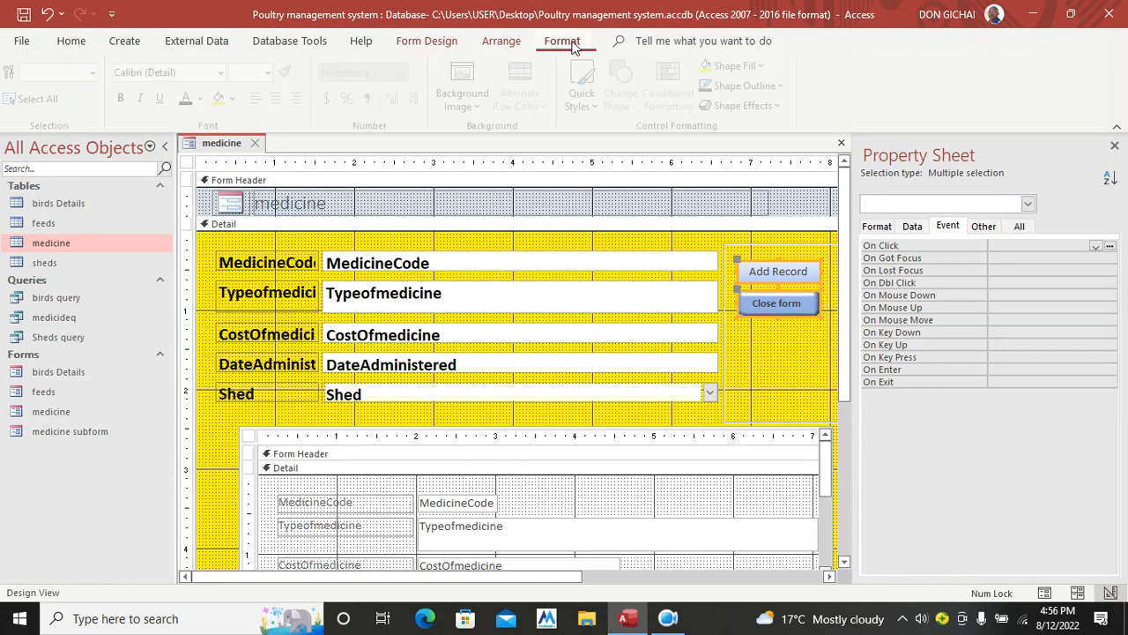
click(726, 69)
click(726, 323)
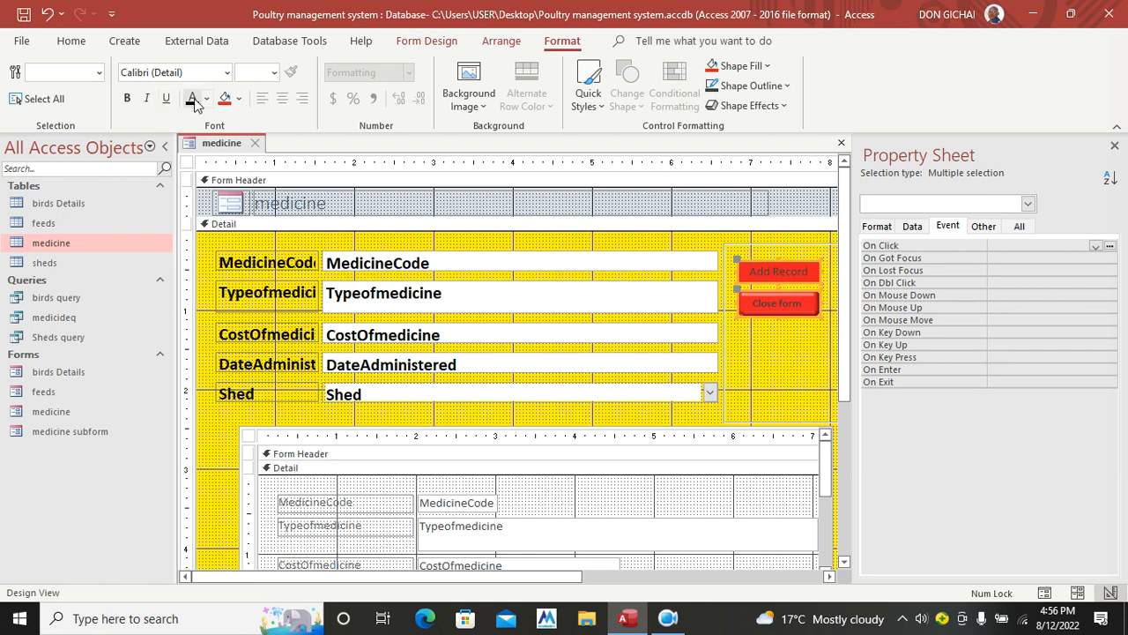
click(147, 98)
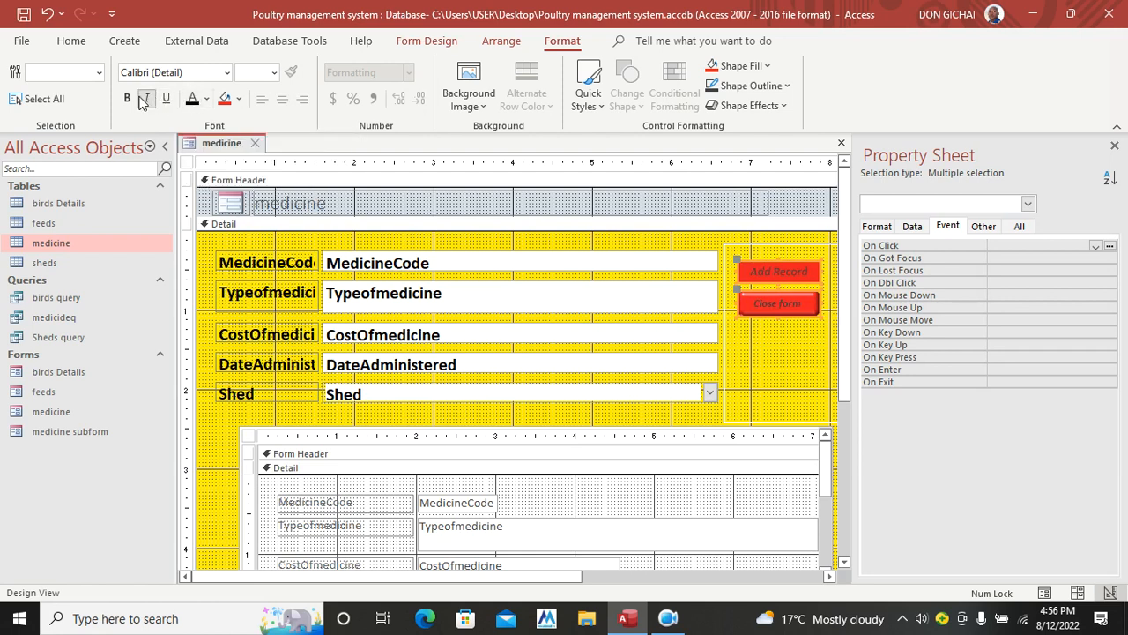
click(763, 407)
Check the medicine form with its red buttons in Form View, then return to Design View
click(67, 44)
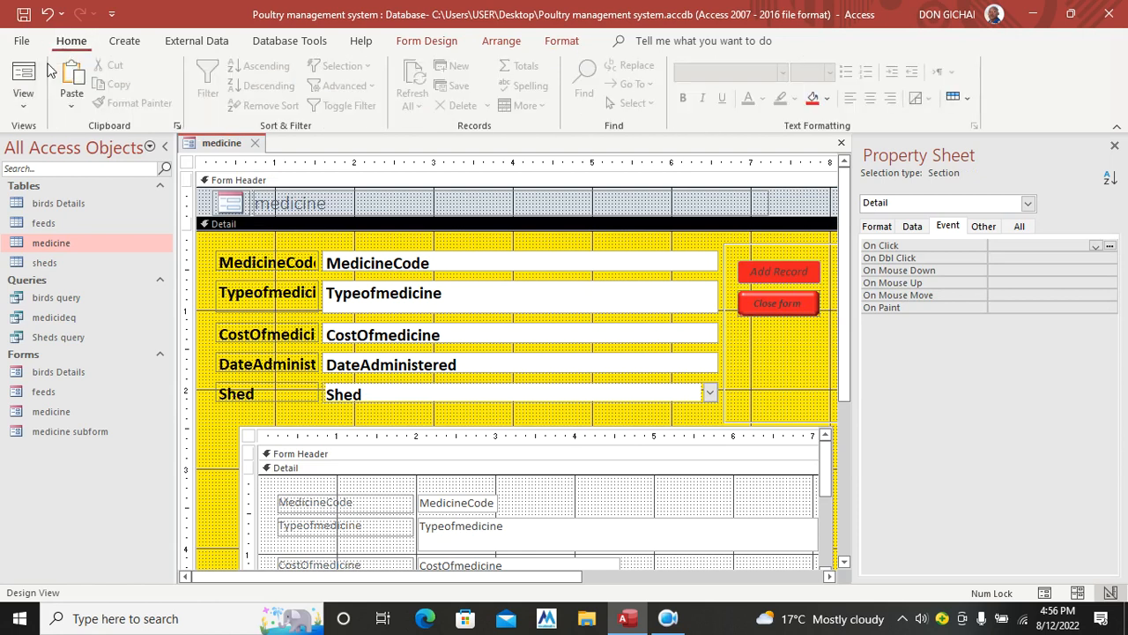
click(24, 74)
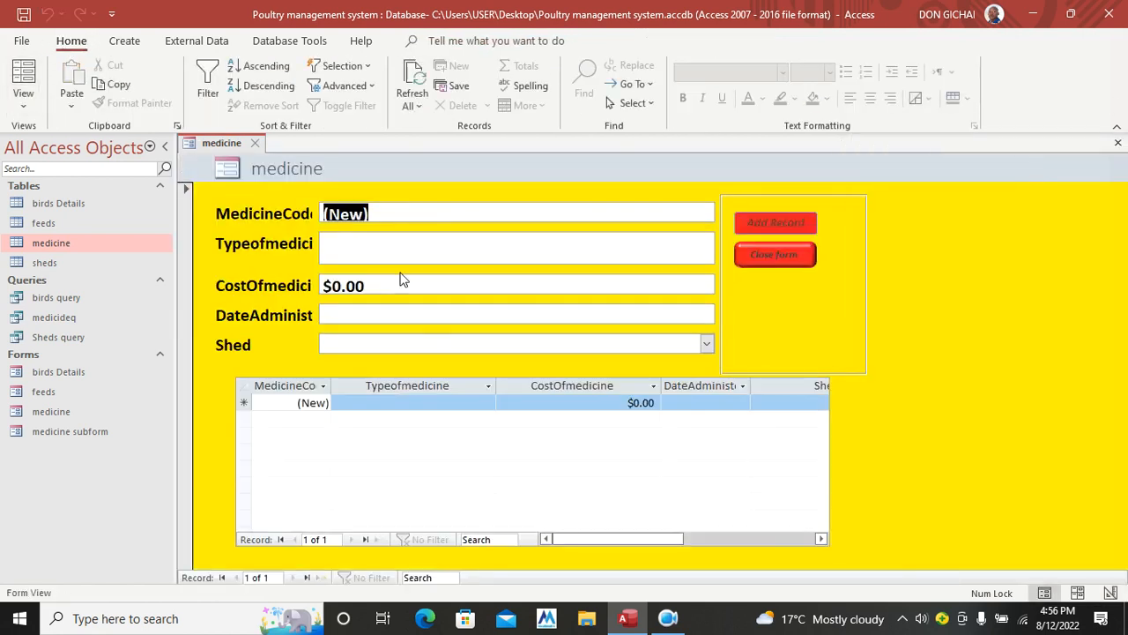
right_click(938, 277)
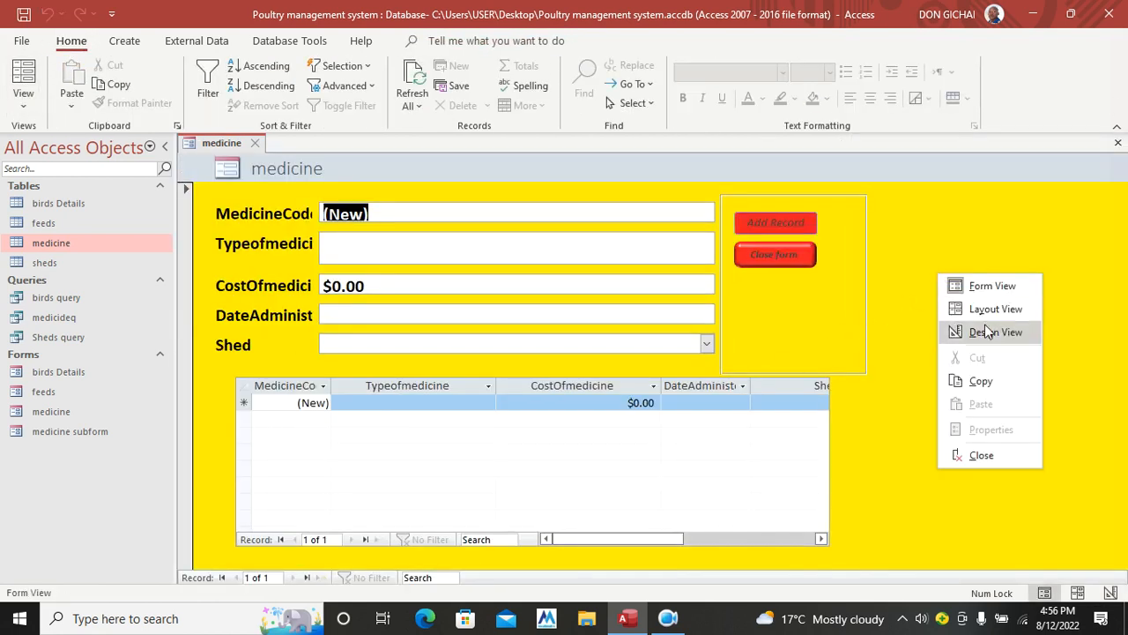
click(988, 331)
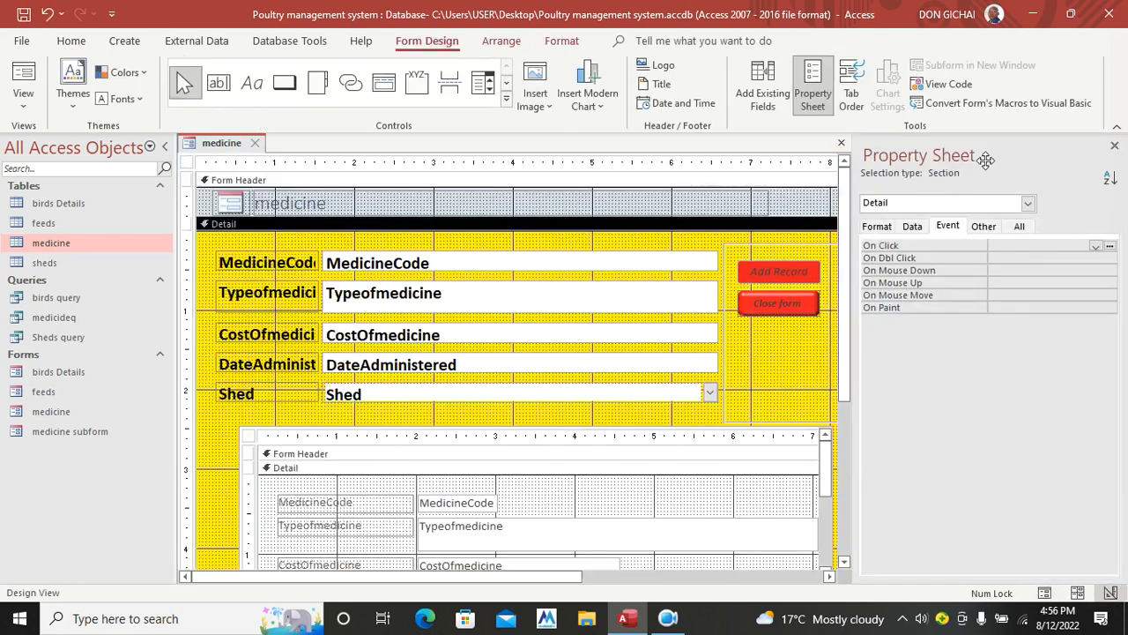
Close the property sheet and the medicine form, saving the form's design changes
click(1115, 147)
click(1118, 143)
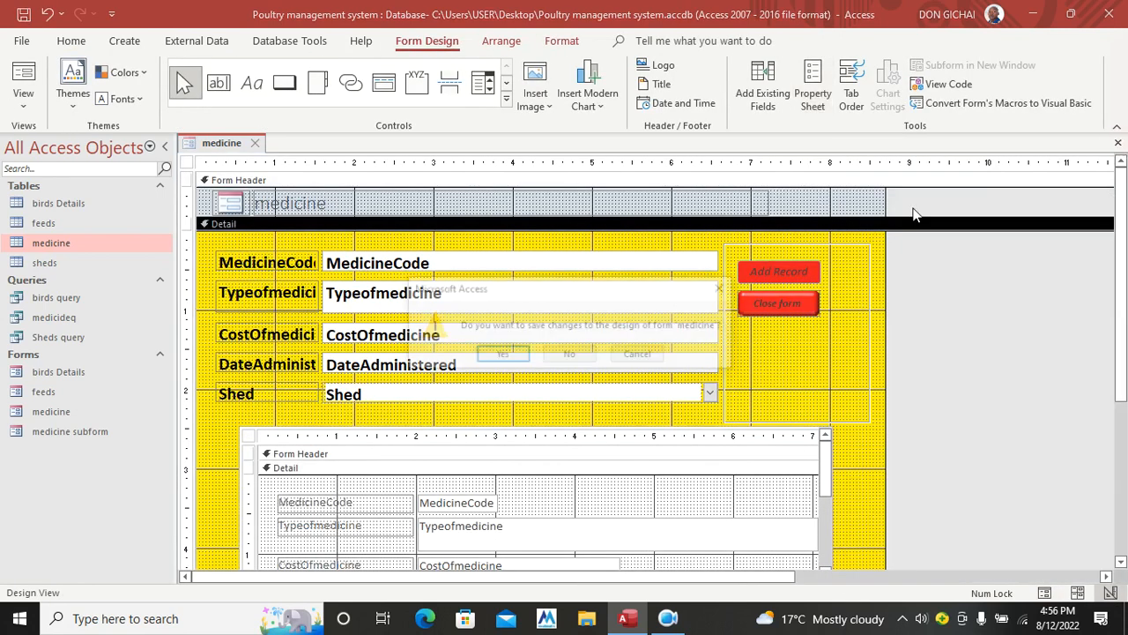
click(503, 353)
Open the feeds form in Design View and extend its Detail section down to about 6 inches
click(65, 410)
click(63, 433)
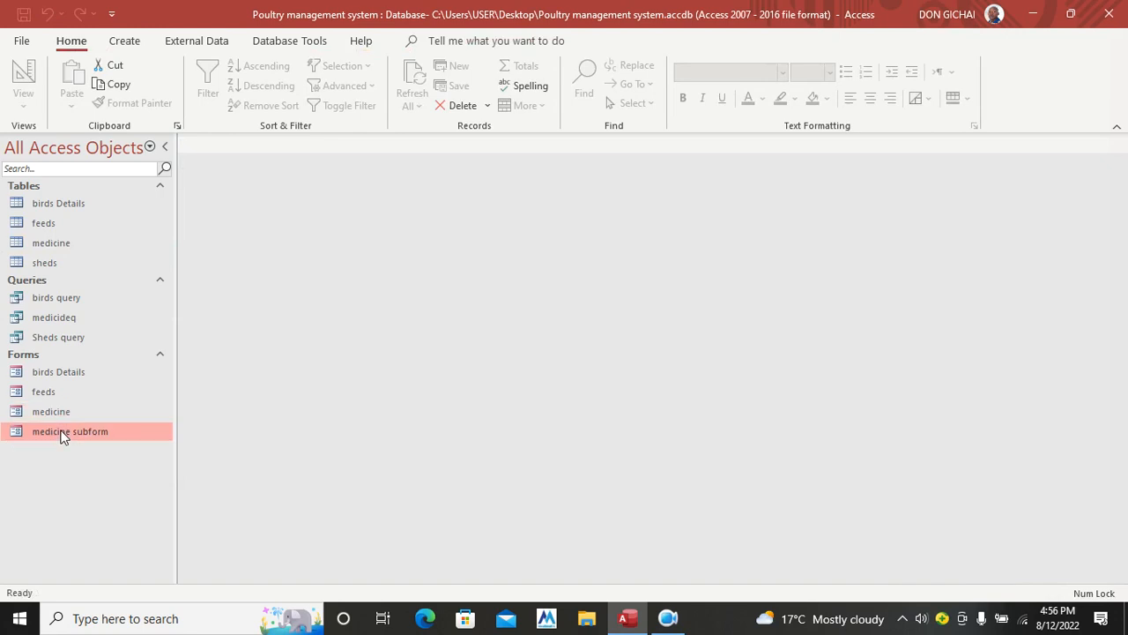
click(62, 394)
right_click(61, 393)
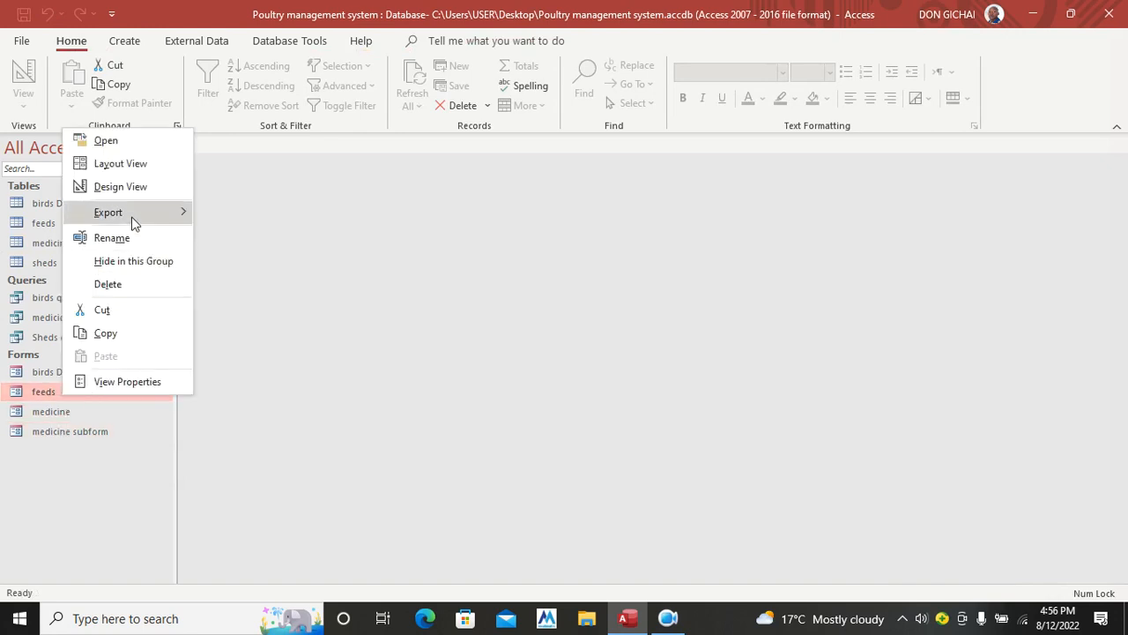
click(131, 189)
scroll(608, 415, down, 5)
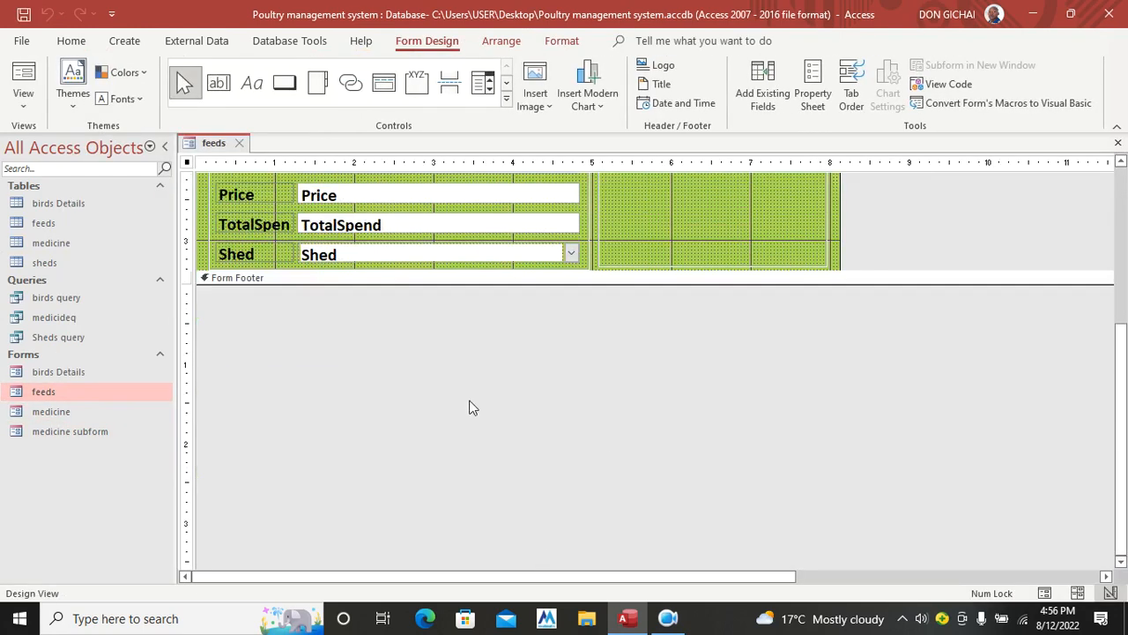
drag(413, 272, 464, 483)
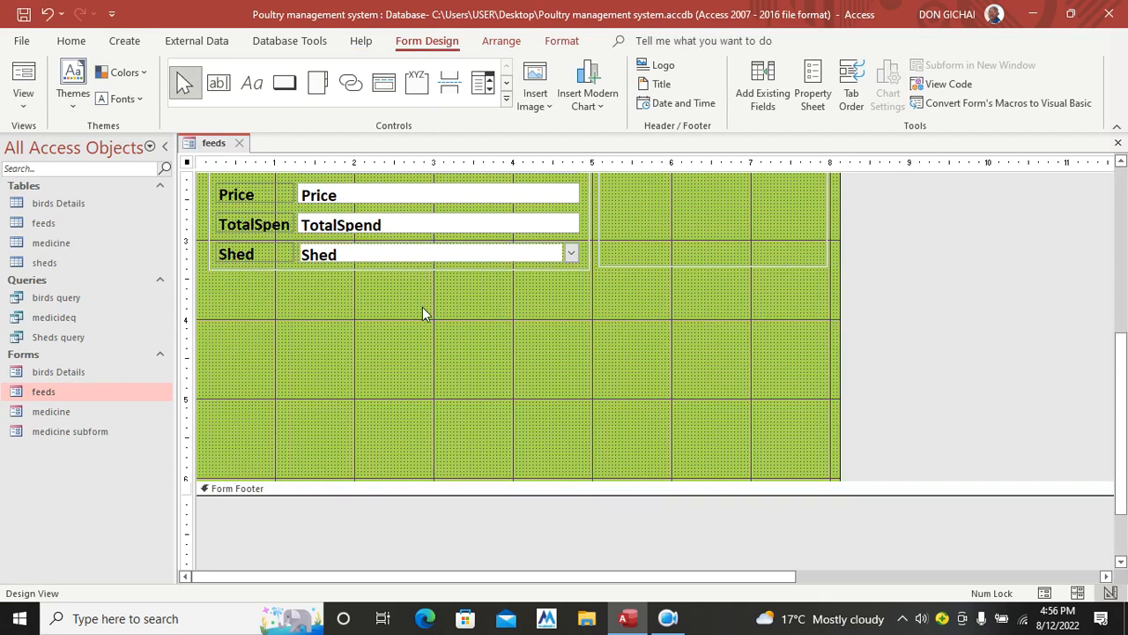
Insert the feeds table below the Shed field as a subform linked by FeedCode, named feeds subform
drag(49, 223, 224, 294)
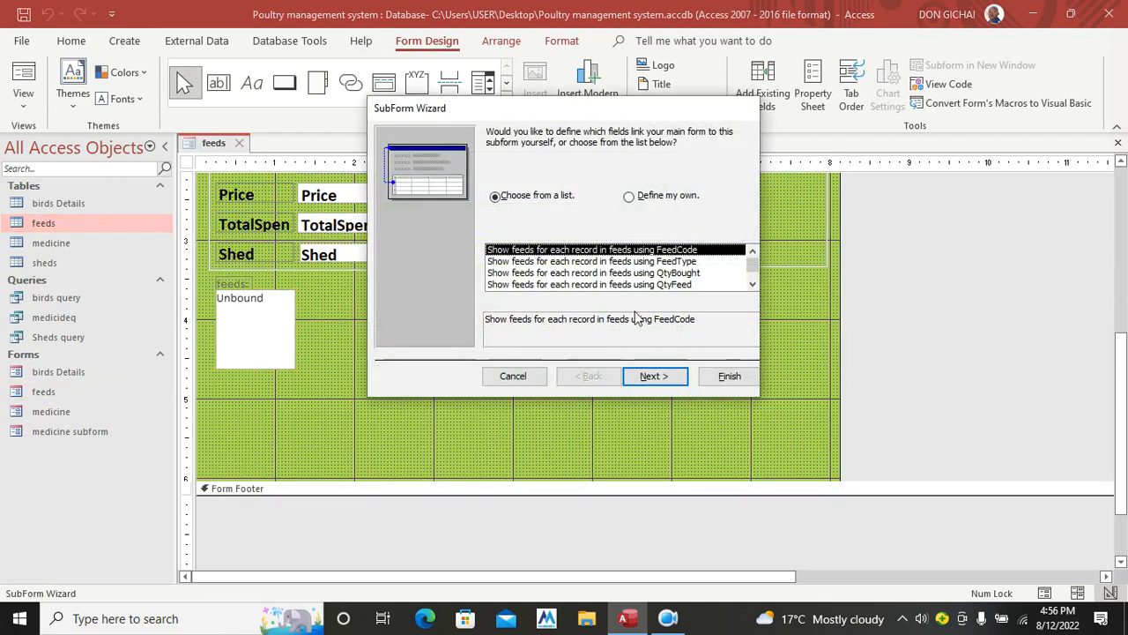
click(651, 376)
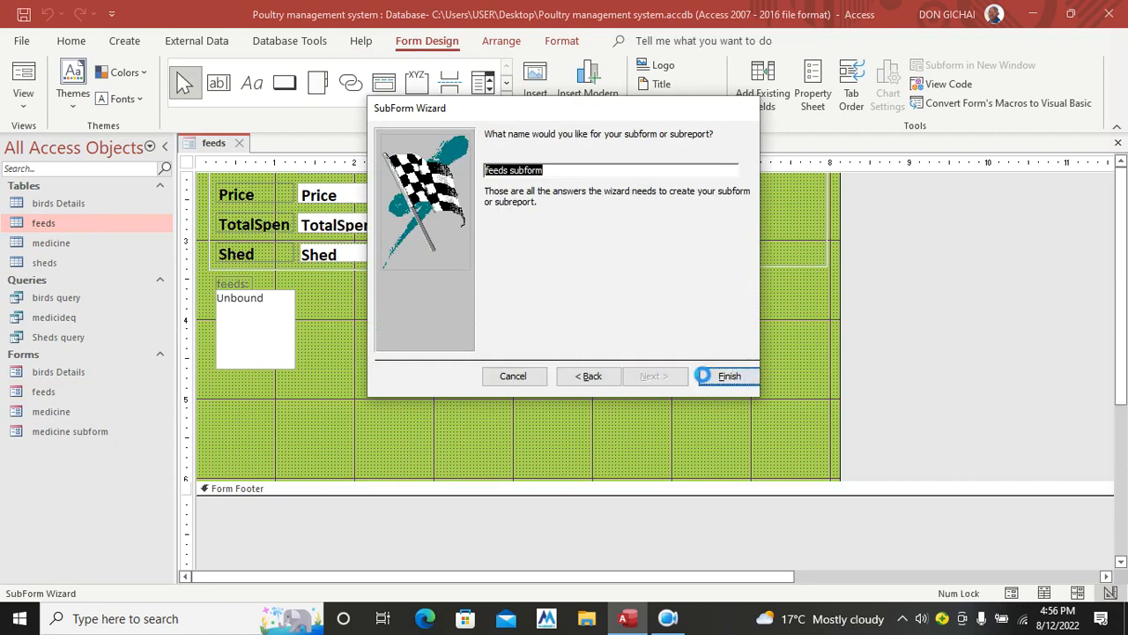
click(728, 376)
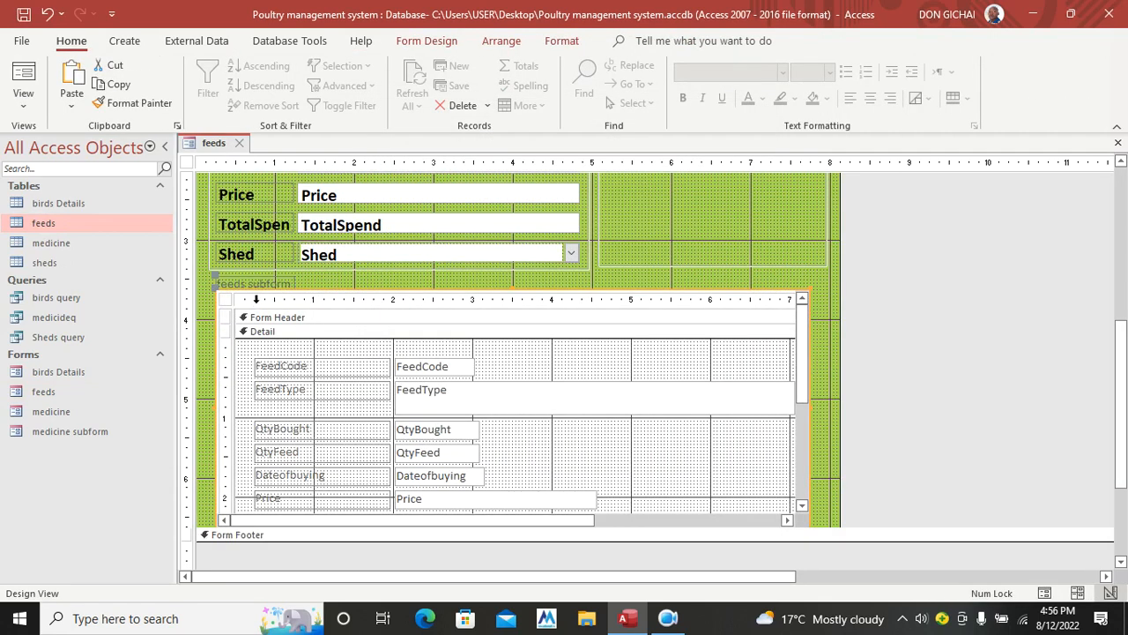
Delete the feeds subform's label and shift the subform up and left, just beneath the Shed field
click(246, 284)
key(Delete)
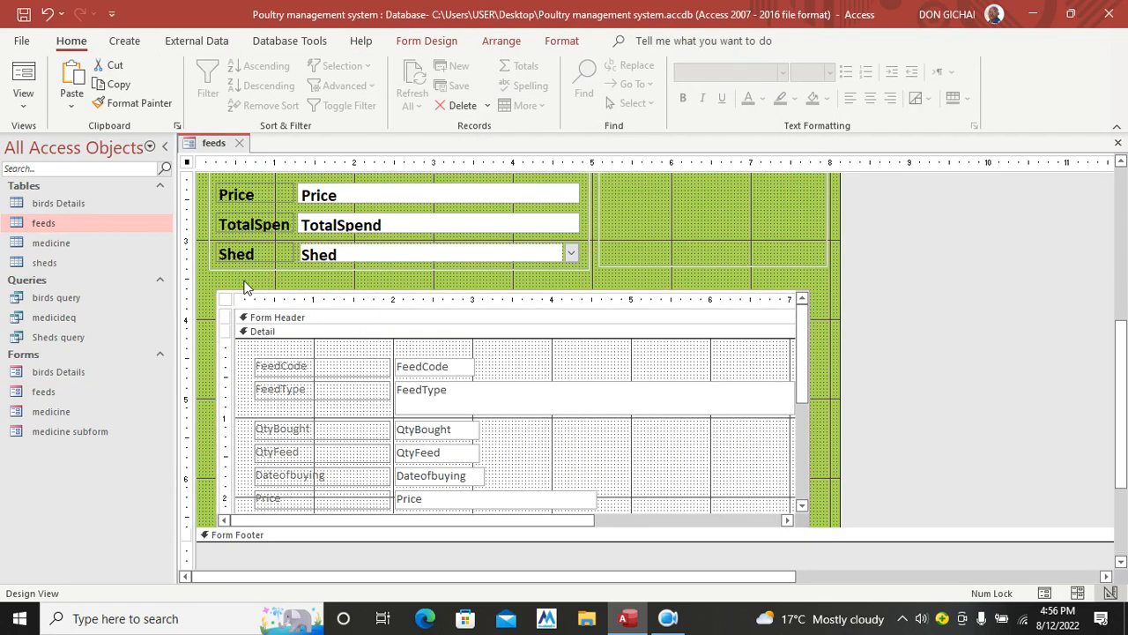
click(260, 289)
drag(260, 289, 254, 279)
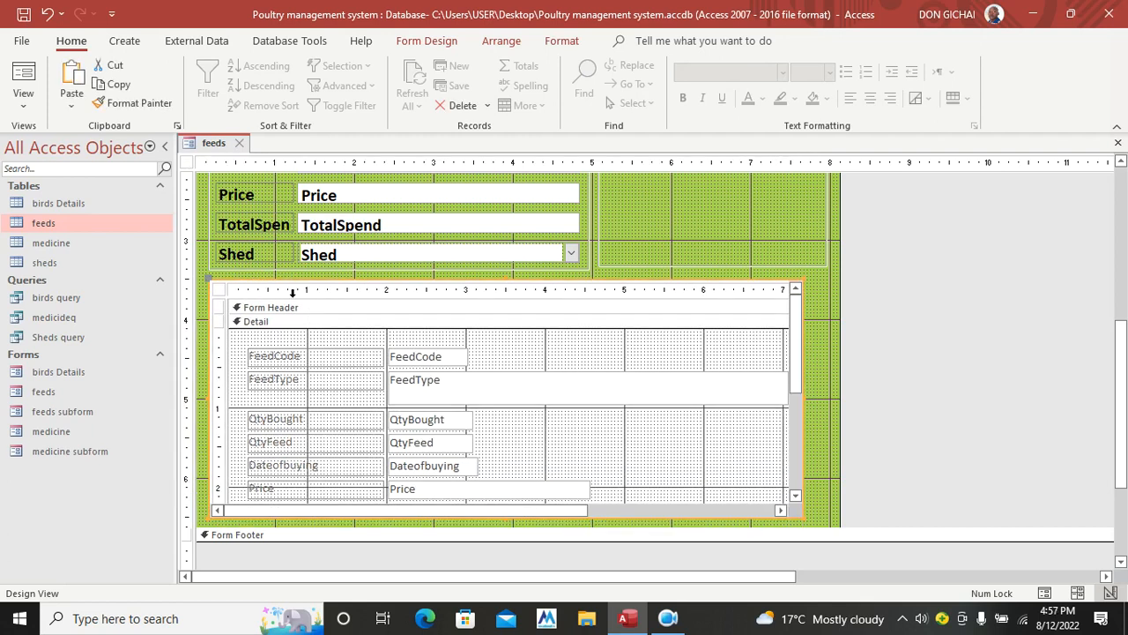
Shrink the FeedType box inside the subform, check the feeds form in Form View, and return to Design View
click(603, 402)
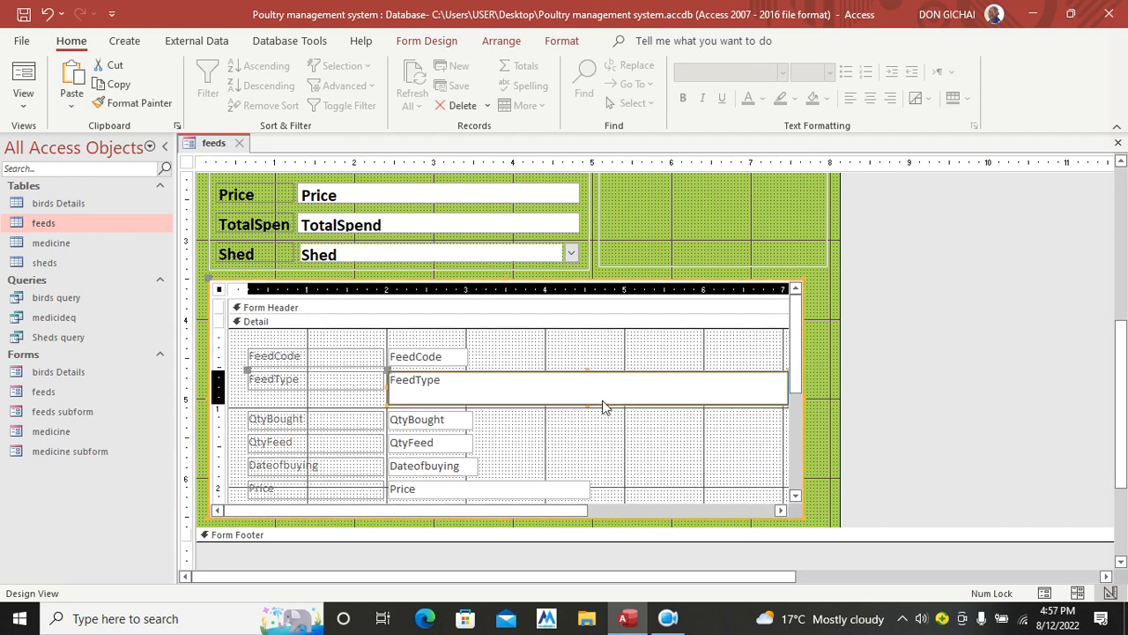
drag(787, 404, 533, 395)
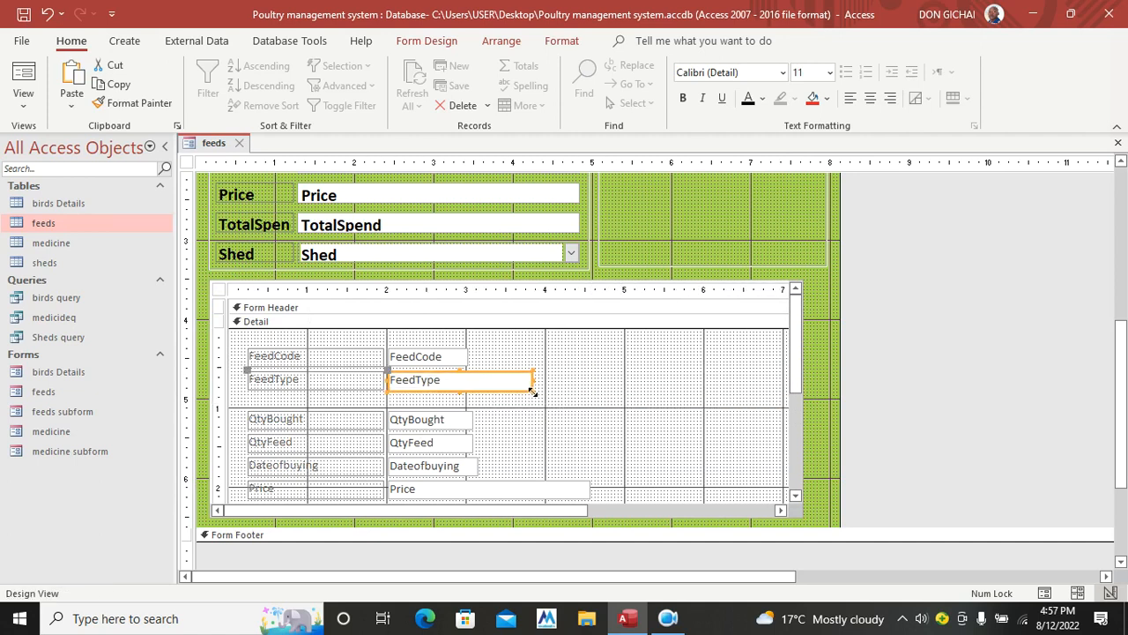
click(24, 88)
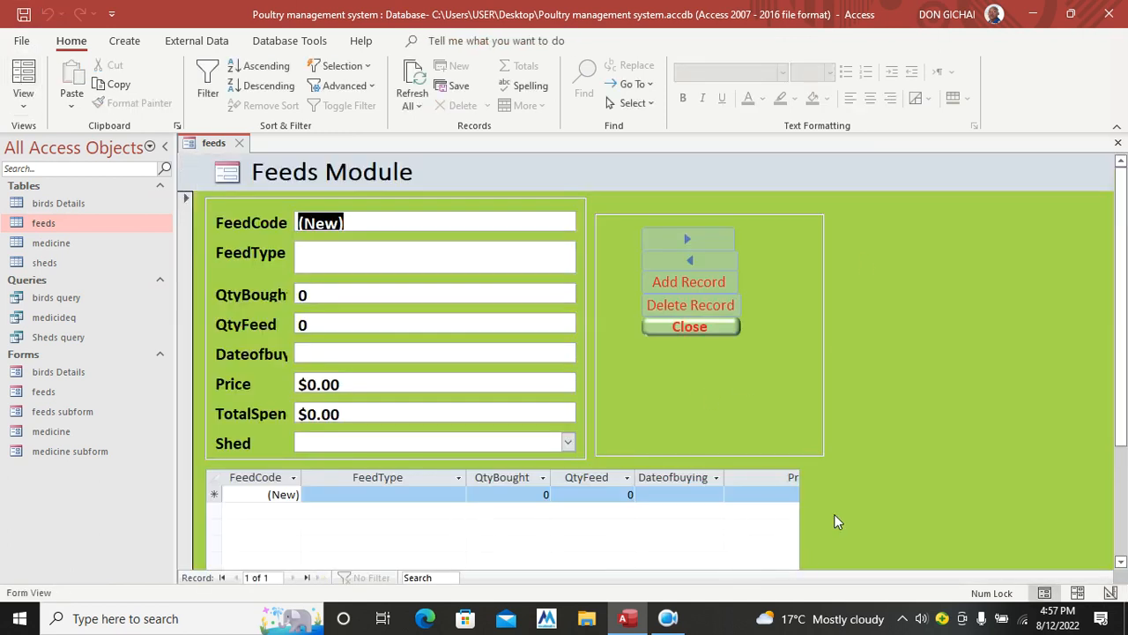
right_click(874, 323)
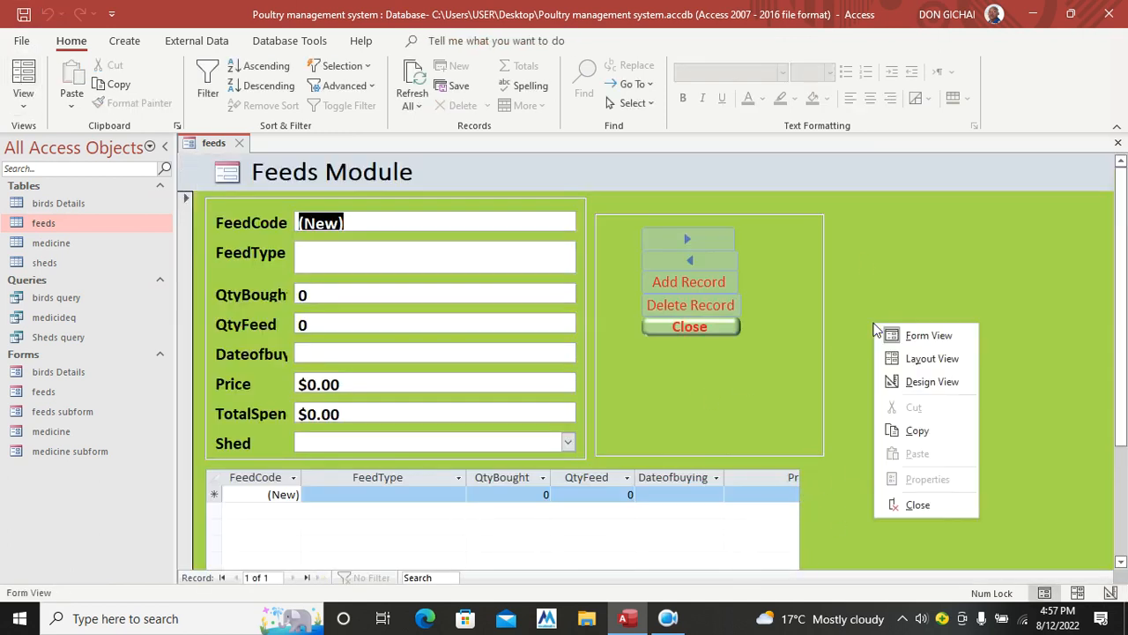
click(927, 383)
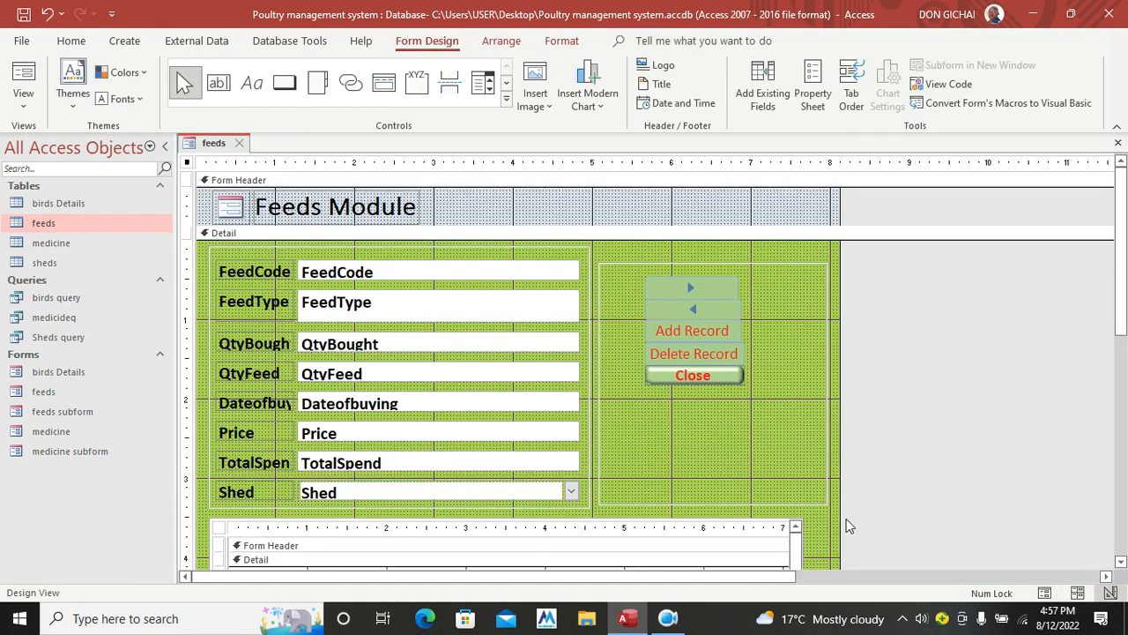
Widen the feeds form to about 10 inches and stretch the subform rightward to about 9.4 inches wide
drag(843, 520, 1000, 520)
scroll(849, 434, down, 3)
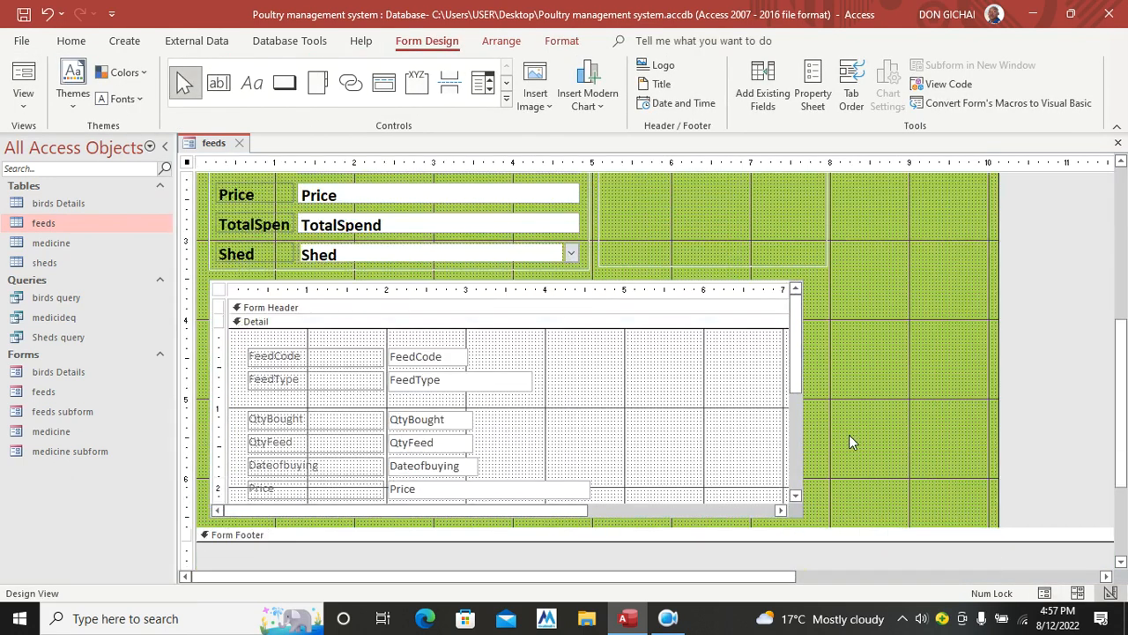
click(732, 318)
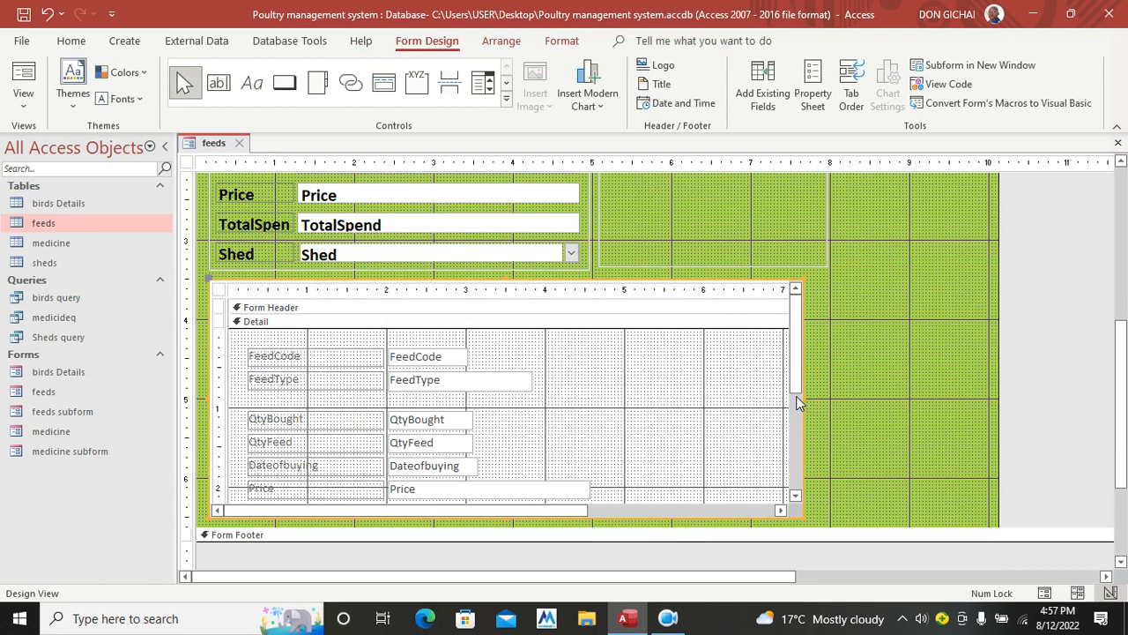
drag(802, 394, 955, 410)
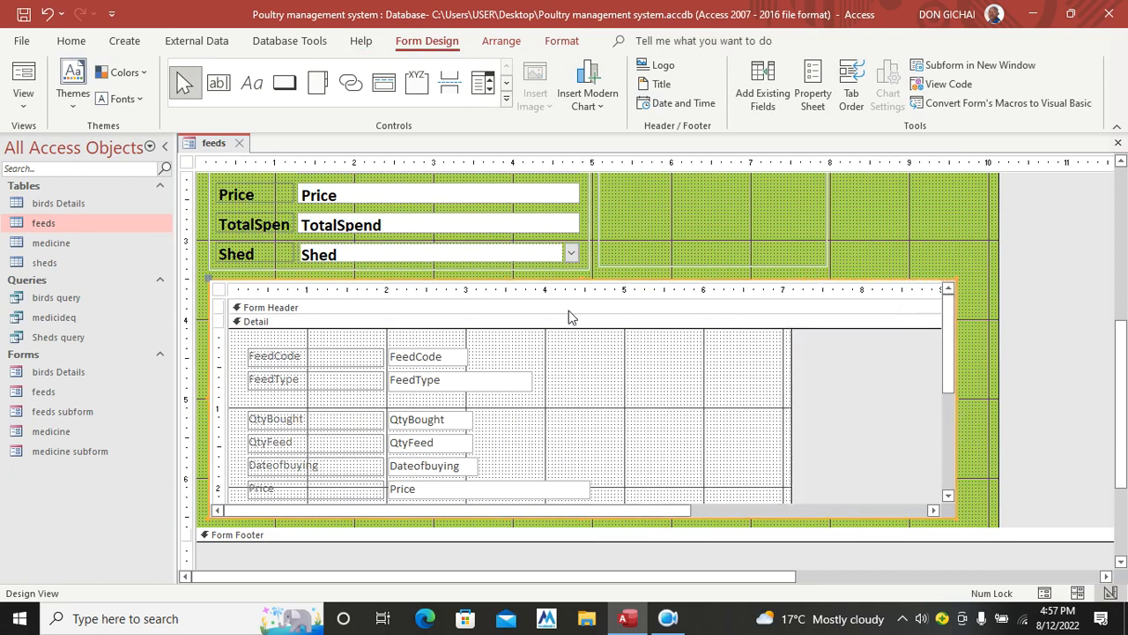
Check the form in Form View, widen the subform to almost the form's right edge in Design View, and show Form View again
click(24, 78)
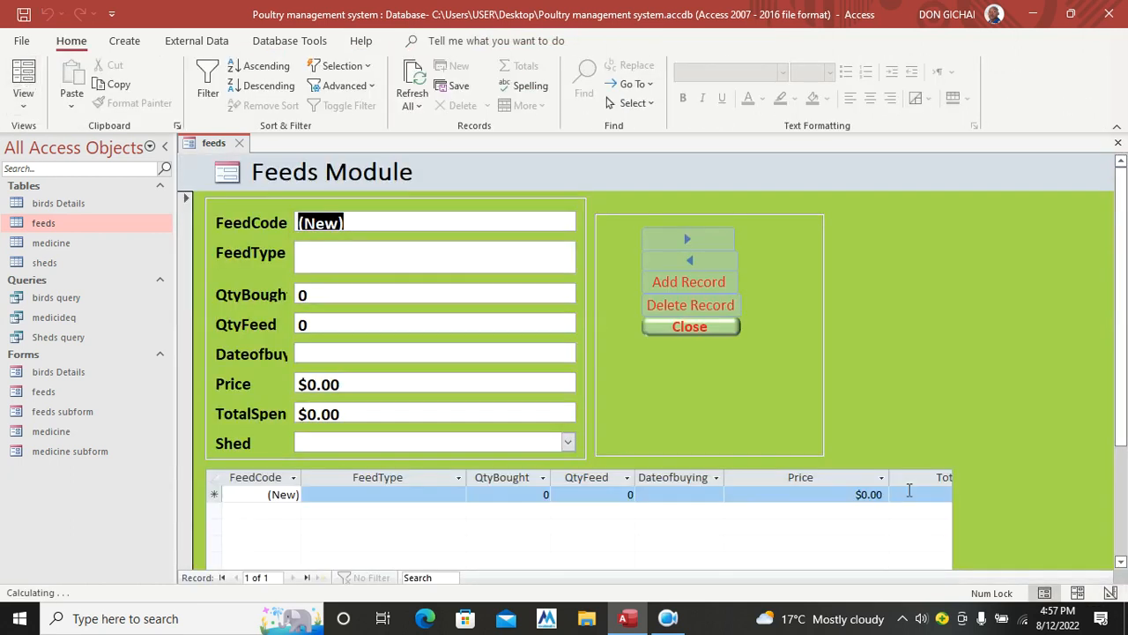
right_click(965, 342)
click(1015, 396)
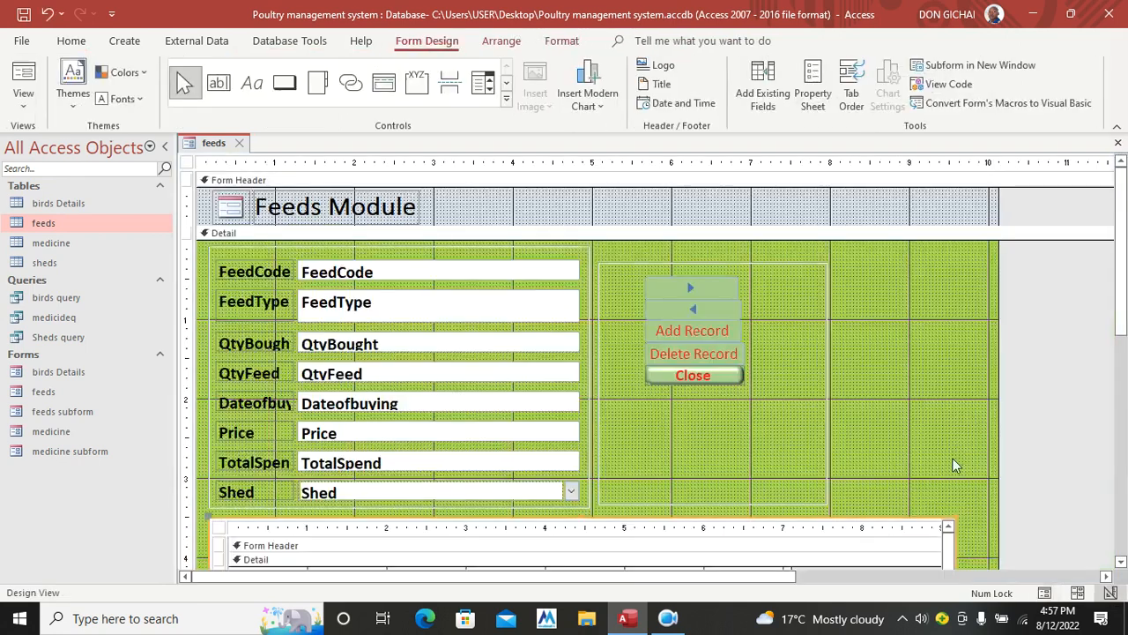
scroll(970, 414, down, 5)
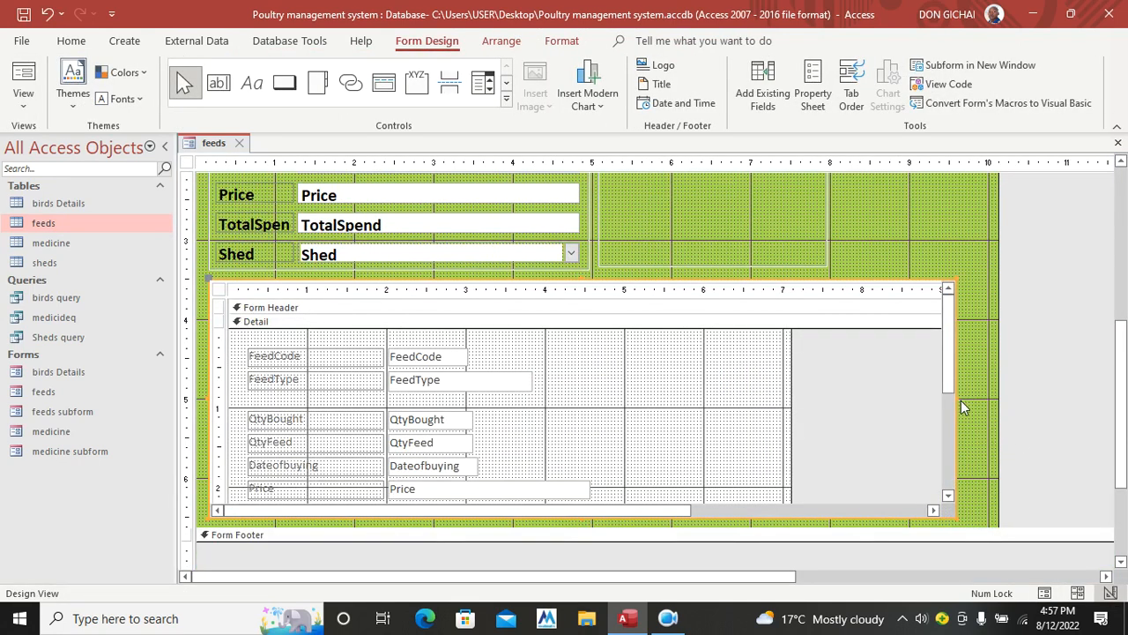
drag(956, 398, 996, 406)
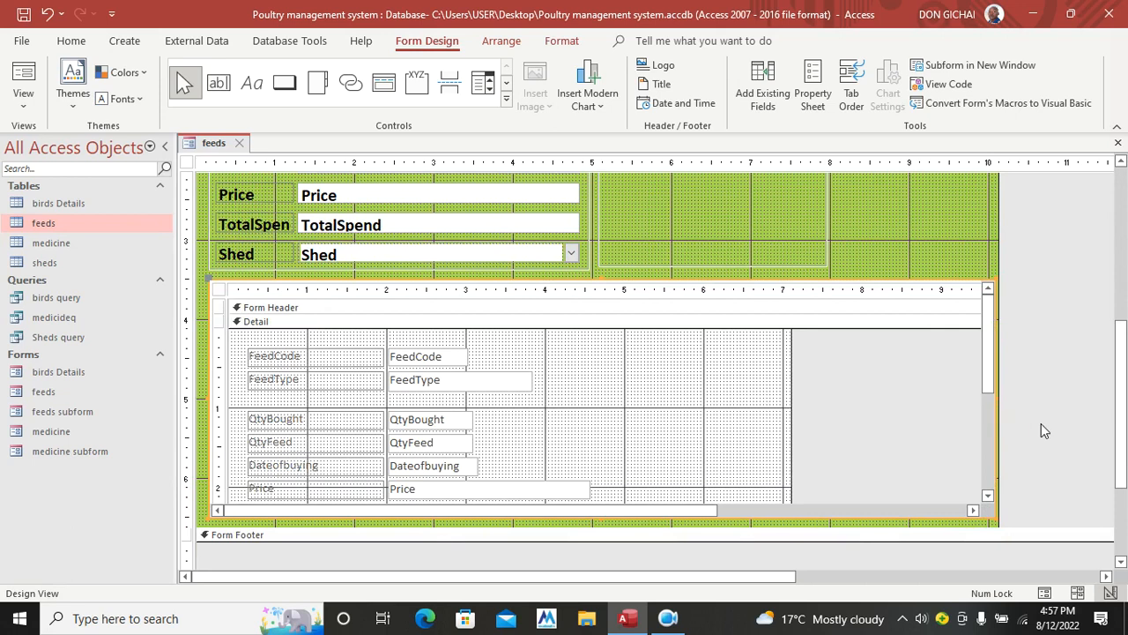
click(24, 77)
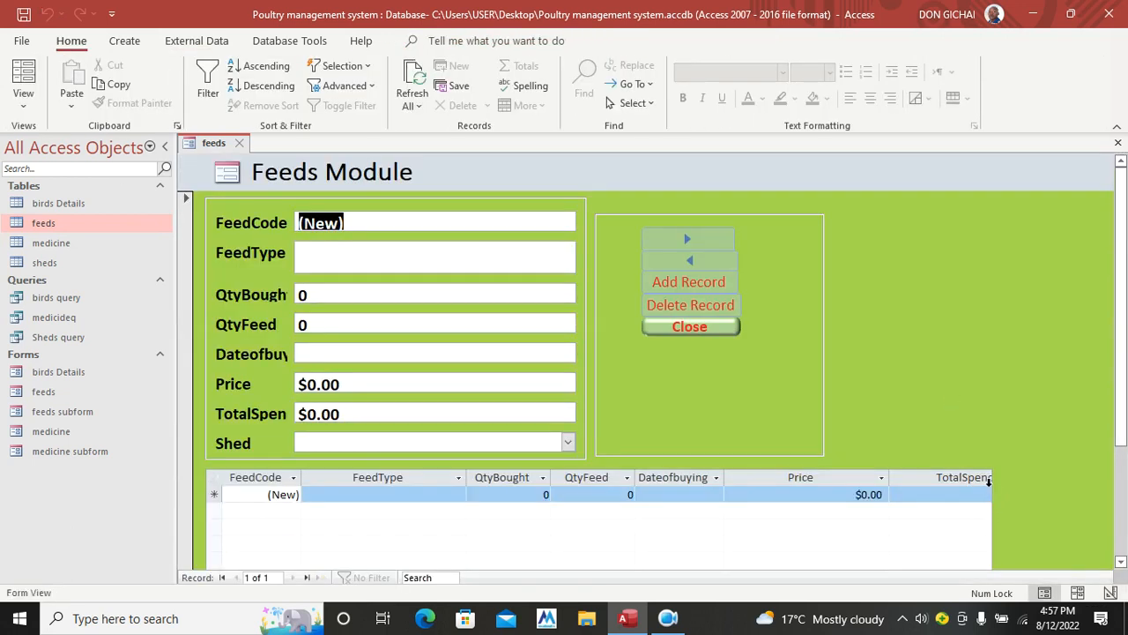
Narrow the Price column slightly and hide the FeedCode column in the feeds subform datasheet
click(881, 477)
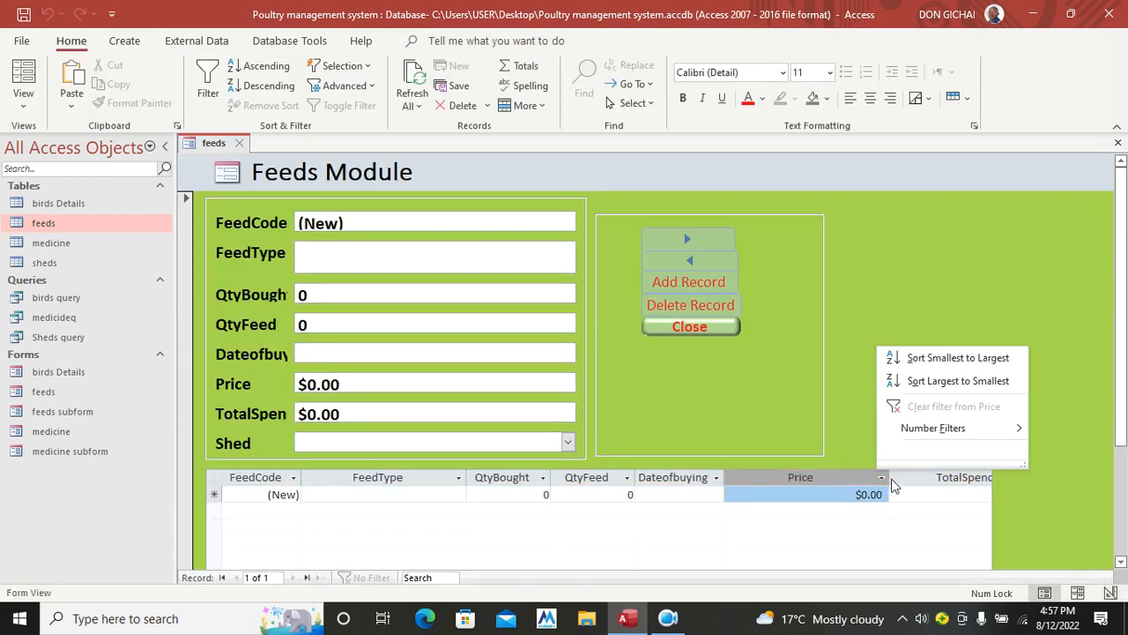
click(911, 282)
drag(890, 477, 871, 477)
click(246, 474)
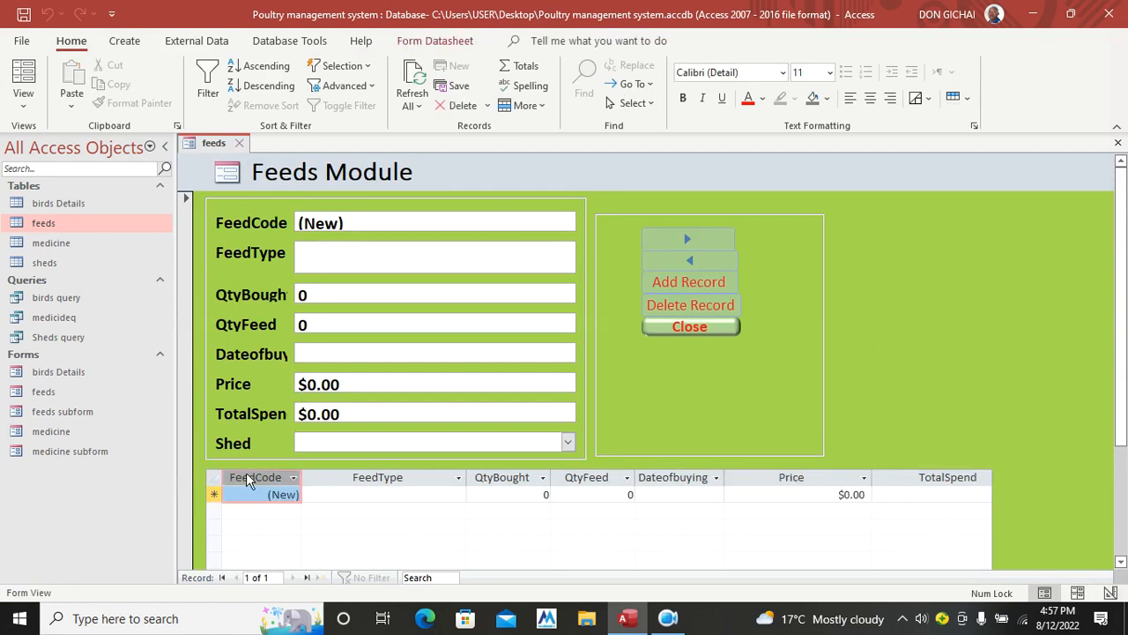
right_click(246, 473)
click(334, 340)
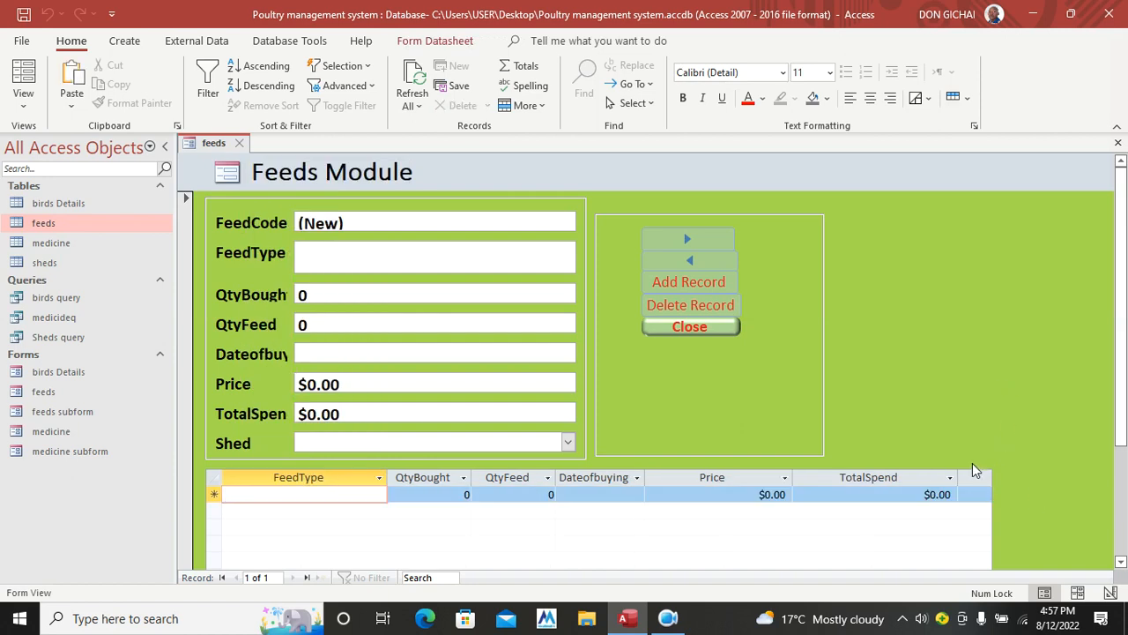
Close the feeds form and save its changes
mouse_move(1121, 249)
mouse_down()
mouse_move(1121, 352)
mouse_move(1121, 233)
mouse_up()
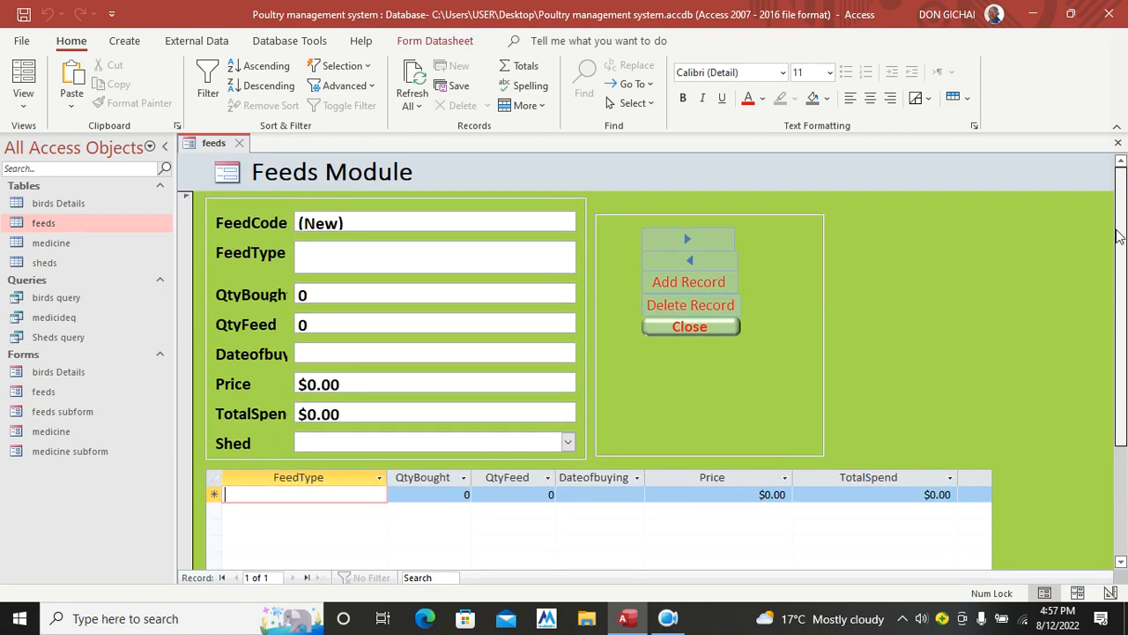
click(1117, 142)
click(501, 302)
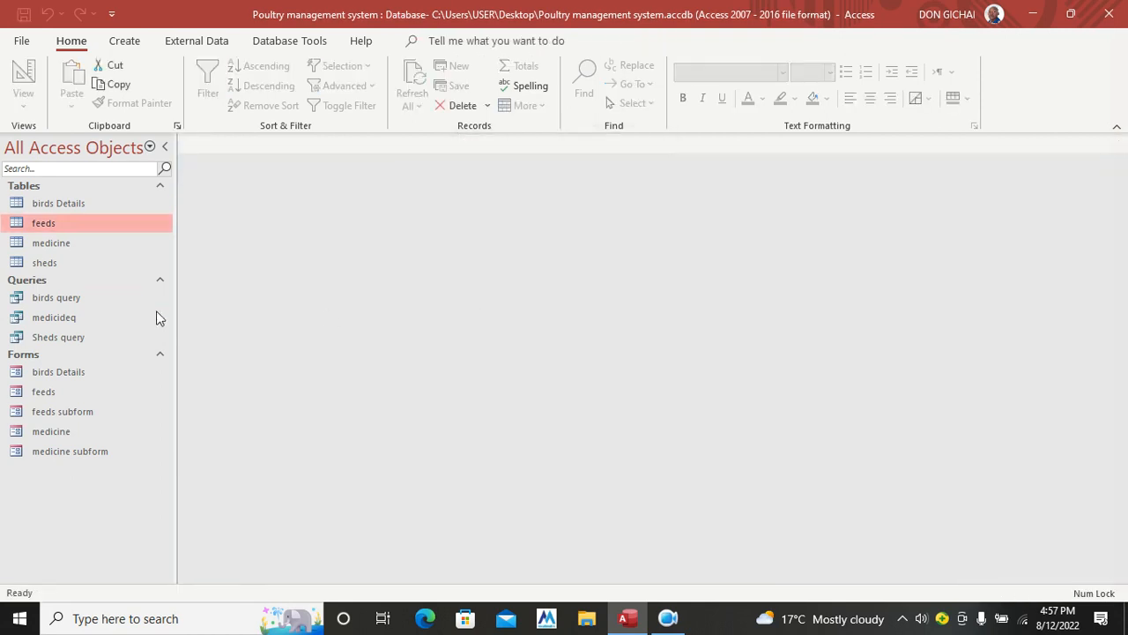
Open the birds Details form in Design View and extend its Detail section down to about 7 inches
click(70, 375)
right_click(71, 375)
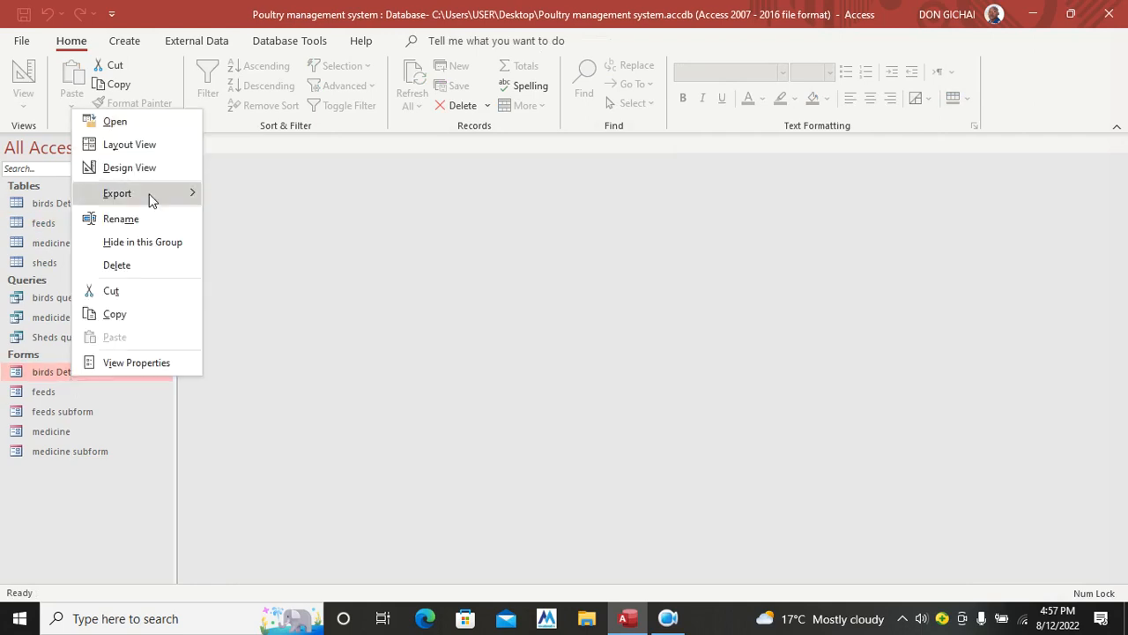
click(159, 172)
scroll(526, 305, down, 5)
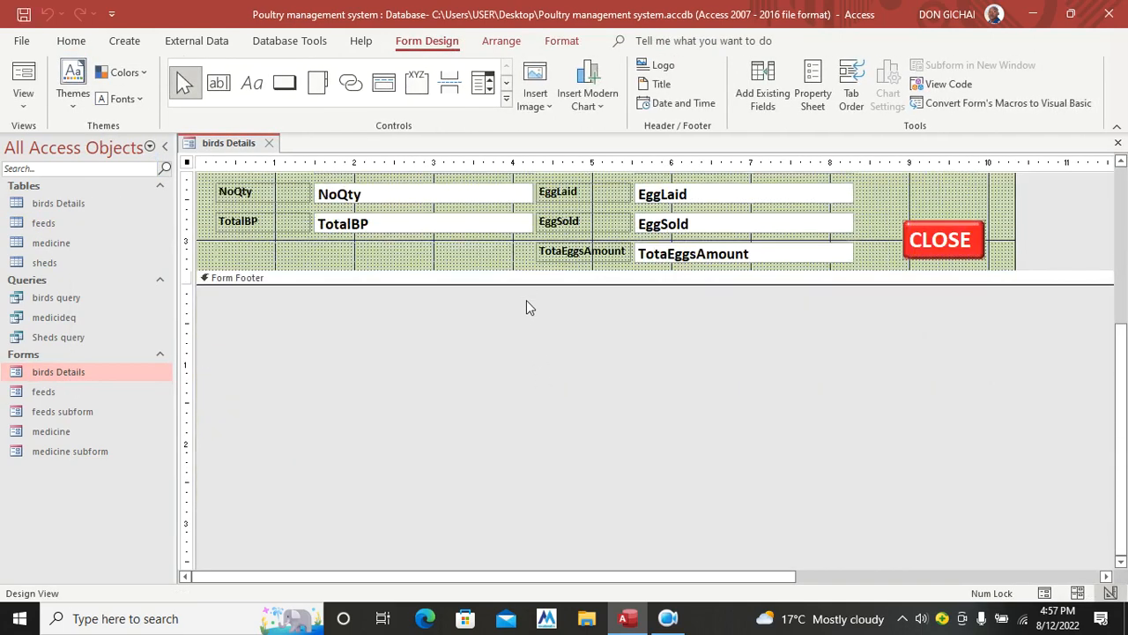
drag(532, 272, 539, 559)
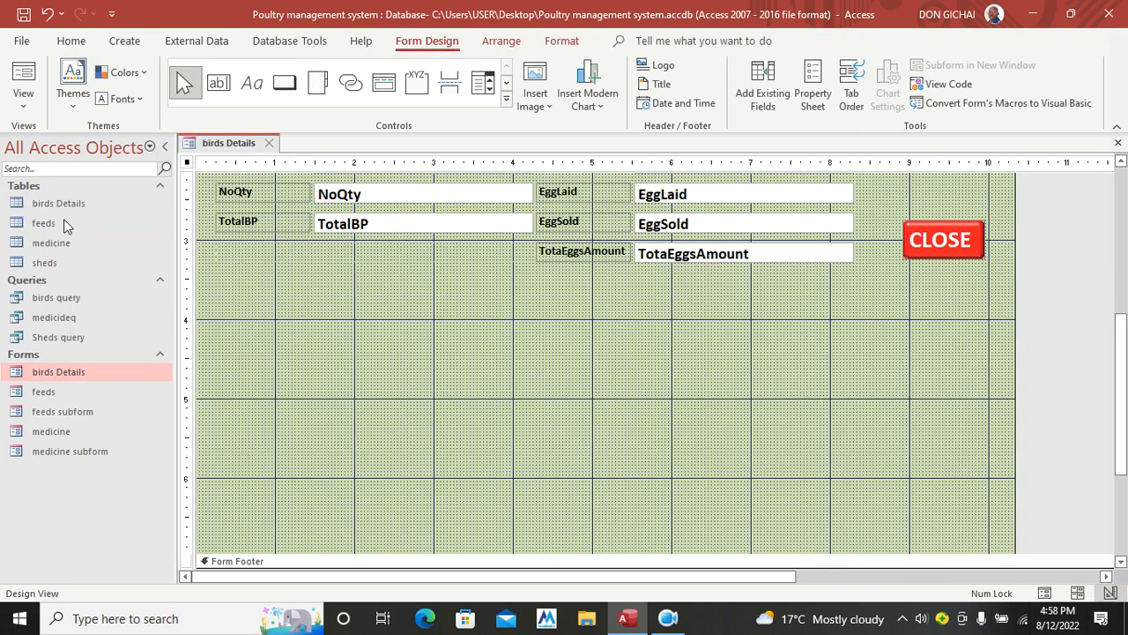
Insert the birds Details table beneath the fields as a subform, defining the link as Pcode to Pcode and keeping the suggested name
drag(45, 202, 232, 292)
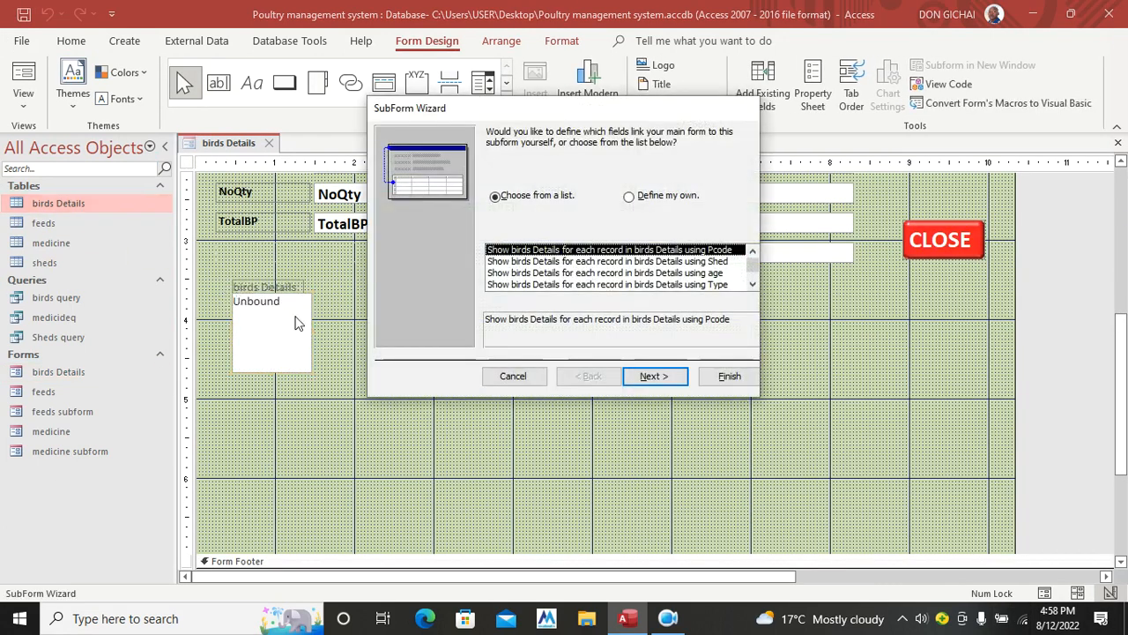
click(662, 198)
click(611, 252)
click(573, 275)
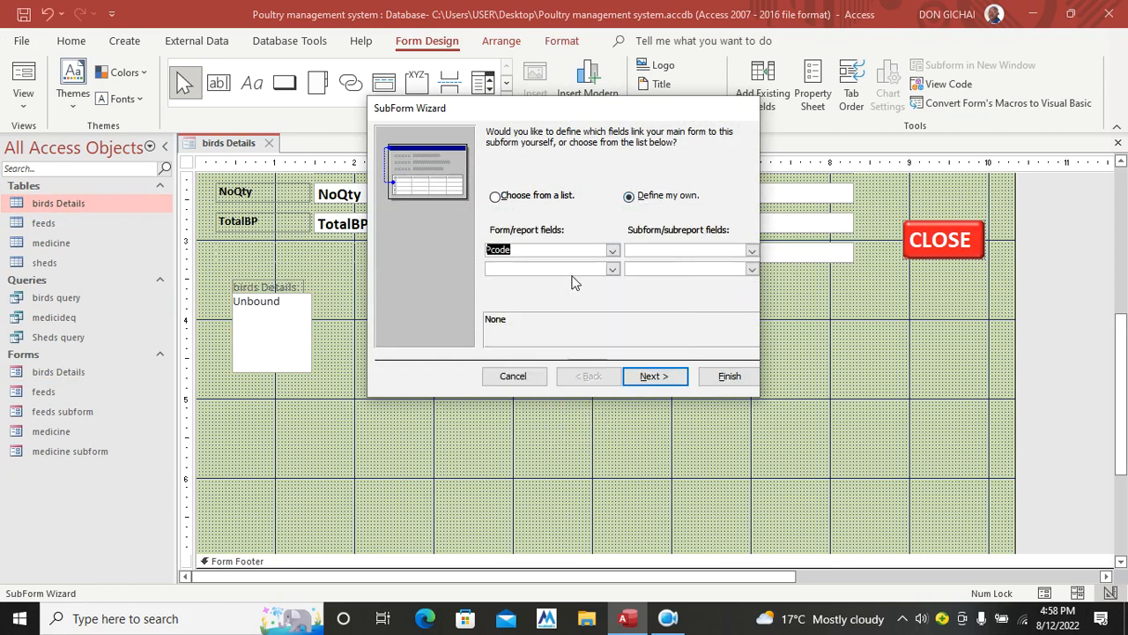
click(751, 250)
click(714, 281)
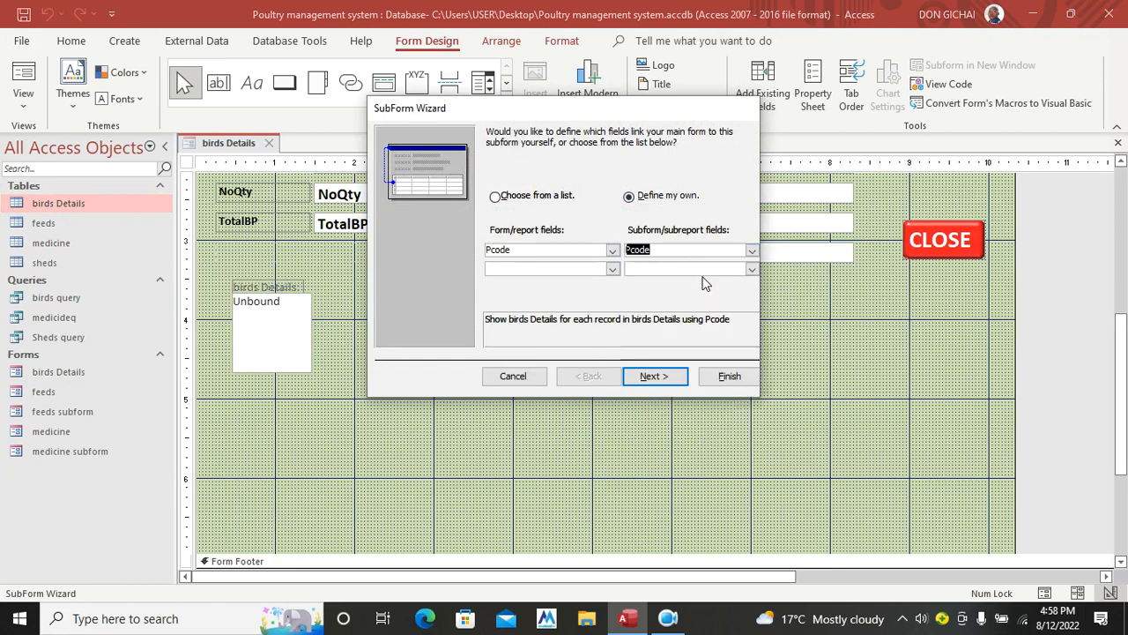
click(654, 379)
click(745, 379)
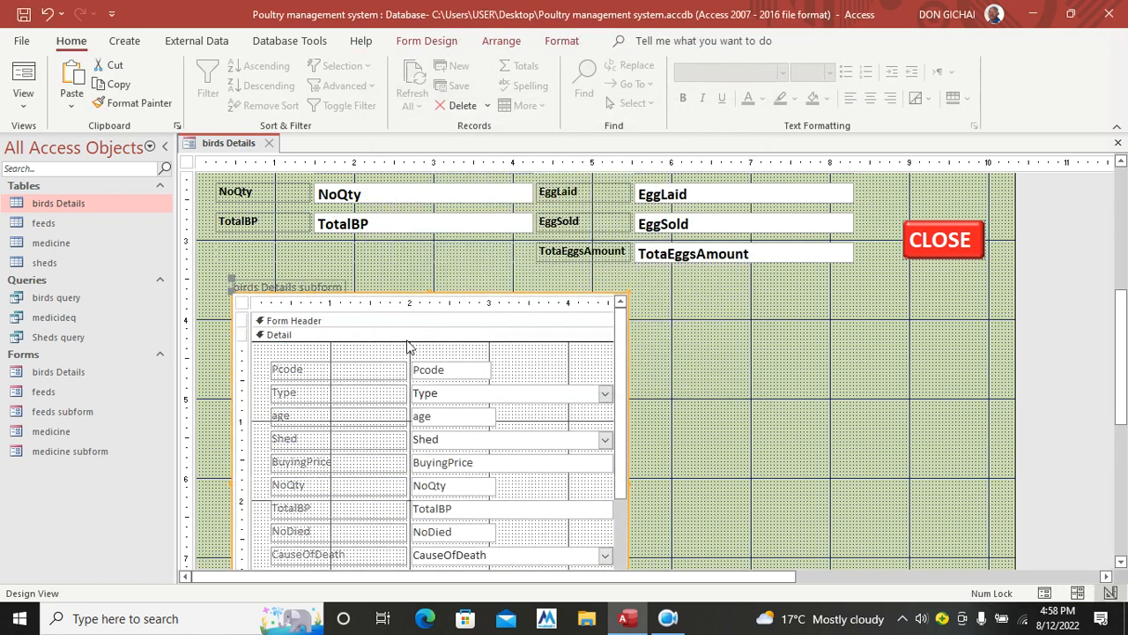
Delete the birds Details subform's label, and fit the subform directly beneath the fields from the form's left edge across its full width
click(315, 289)
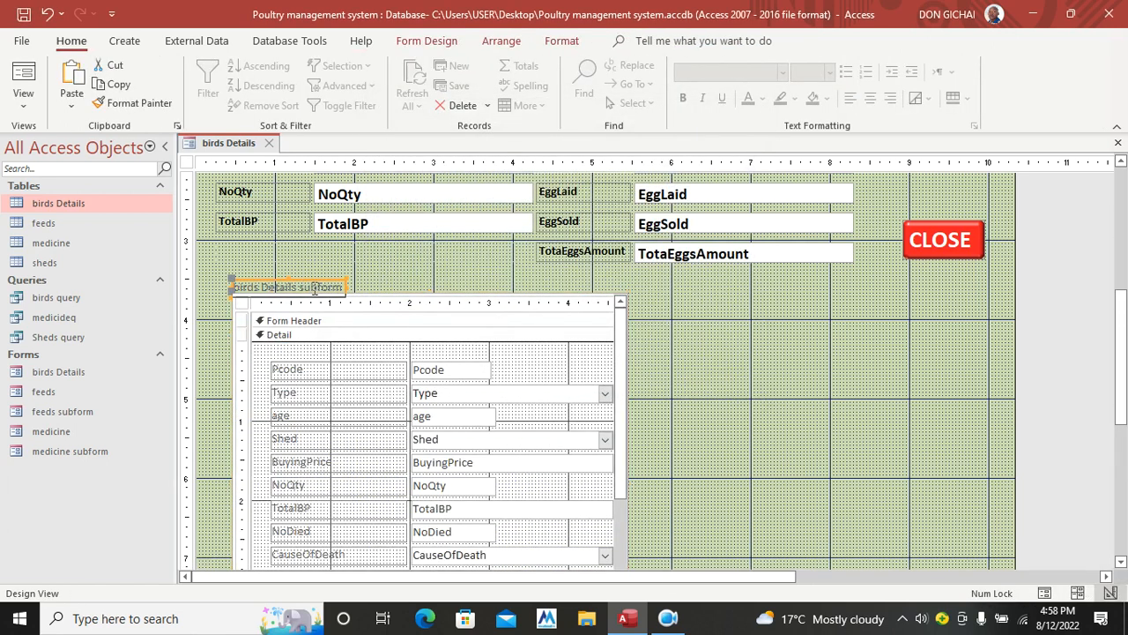
key(Delete)
click(242, 300)
drag(242, 301, 206, 278)
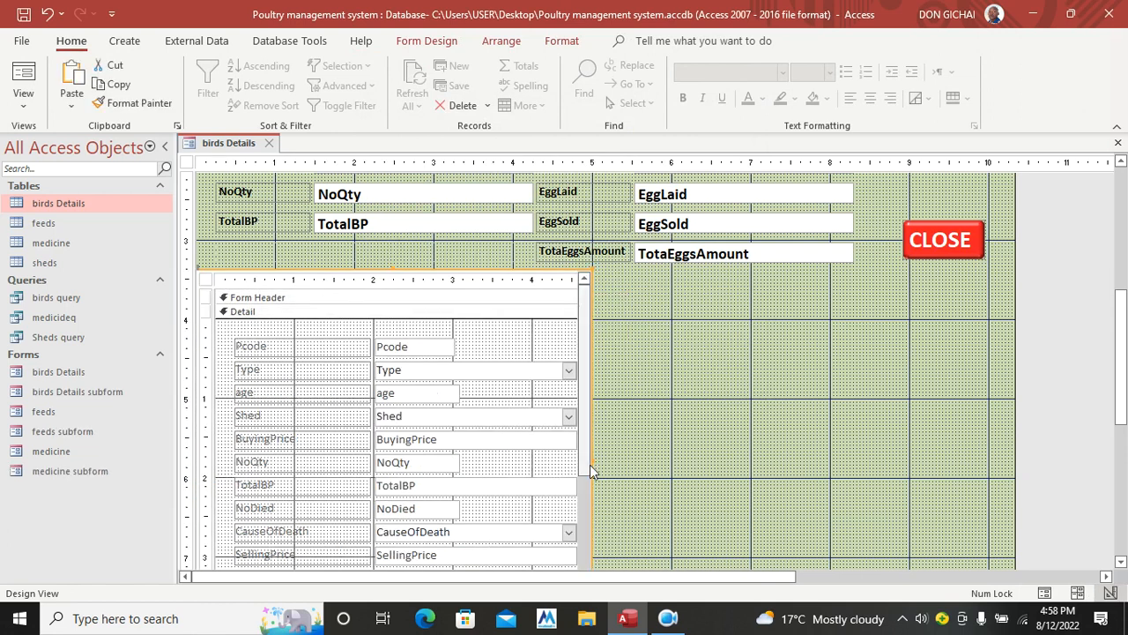
drag(594, 466, 1012, 476)
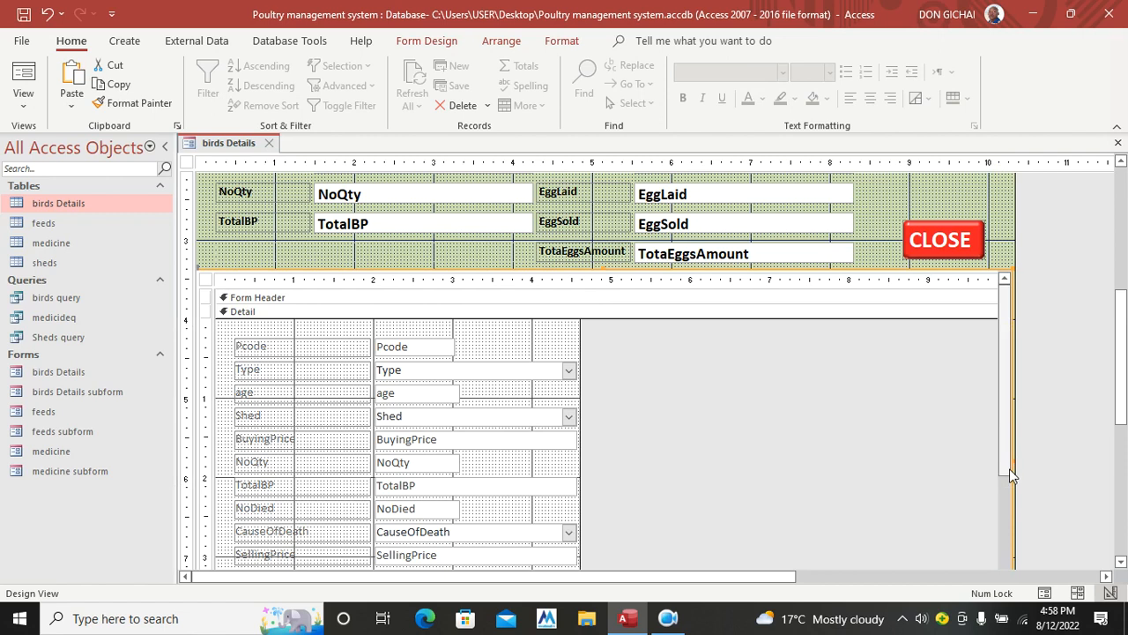
Show the birds Details form in Form View and start a record with Type Kienyenji, Shed LONDON and CauseOfDeath Sickness
click(24, 70)
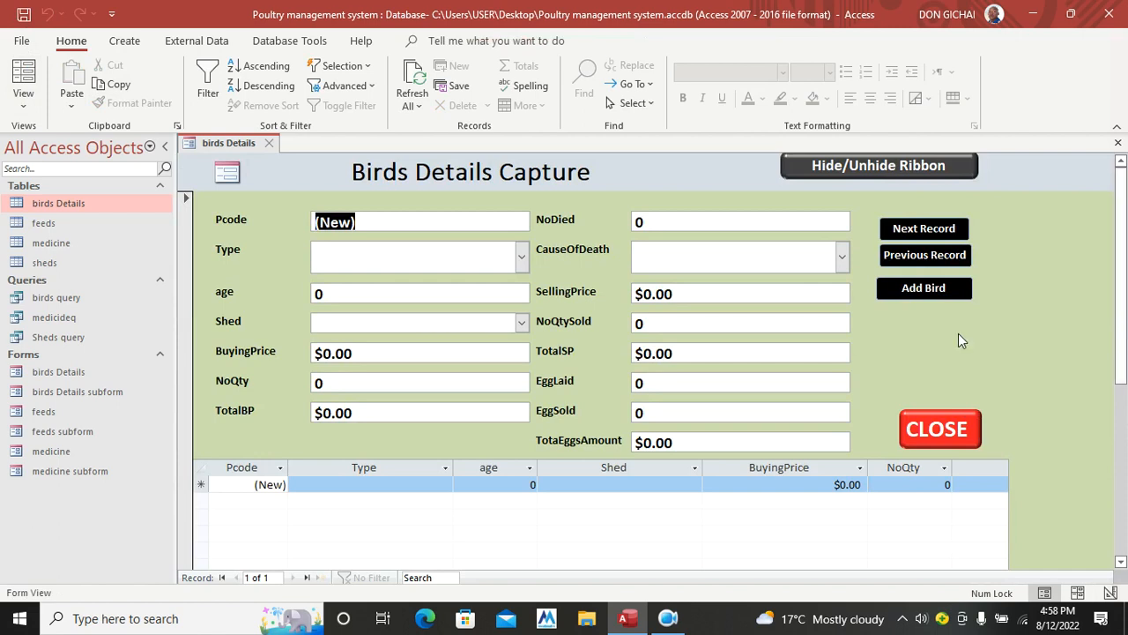
click(521, 256)
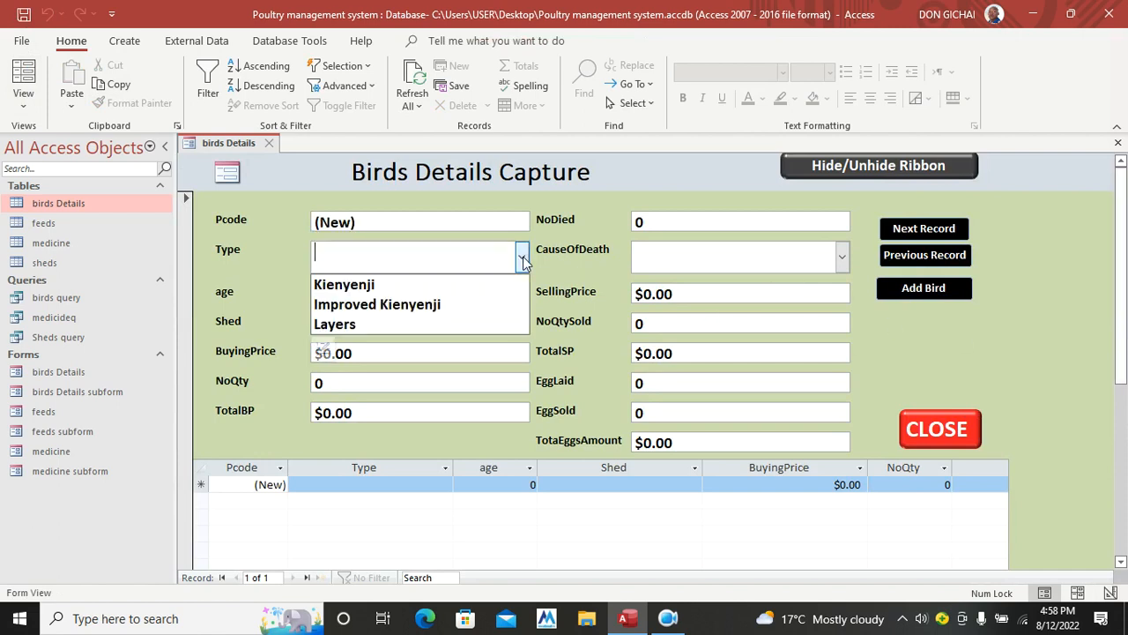
click(452, 283)
click(521, 322)
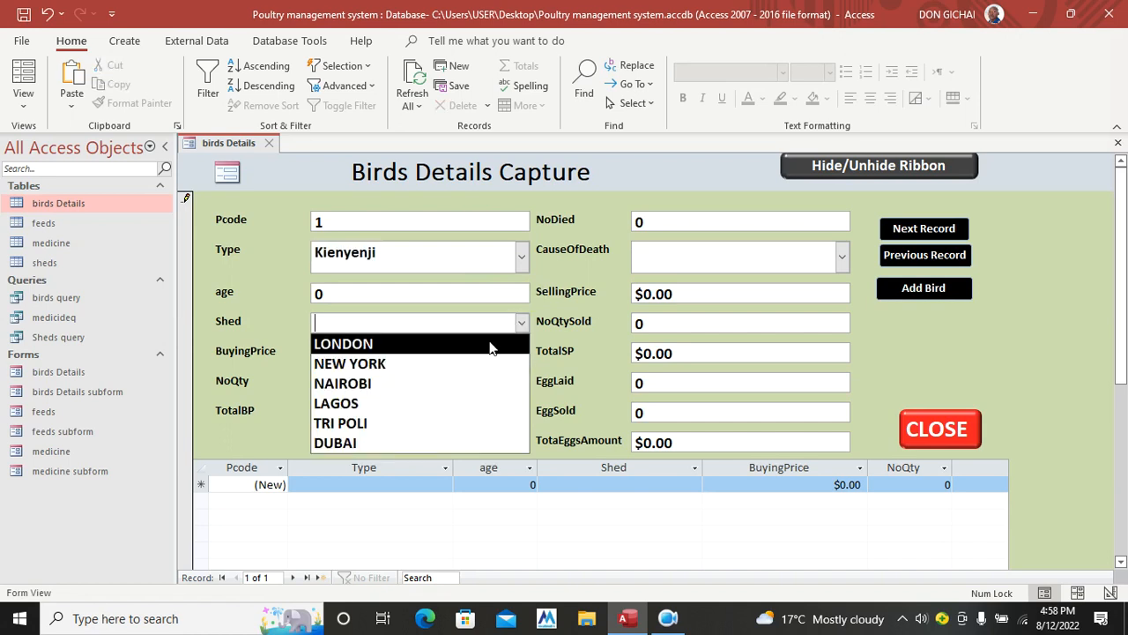
click(493, 342)
click(841, 257)
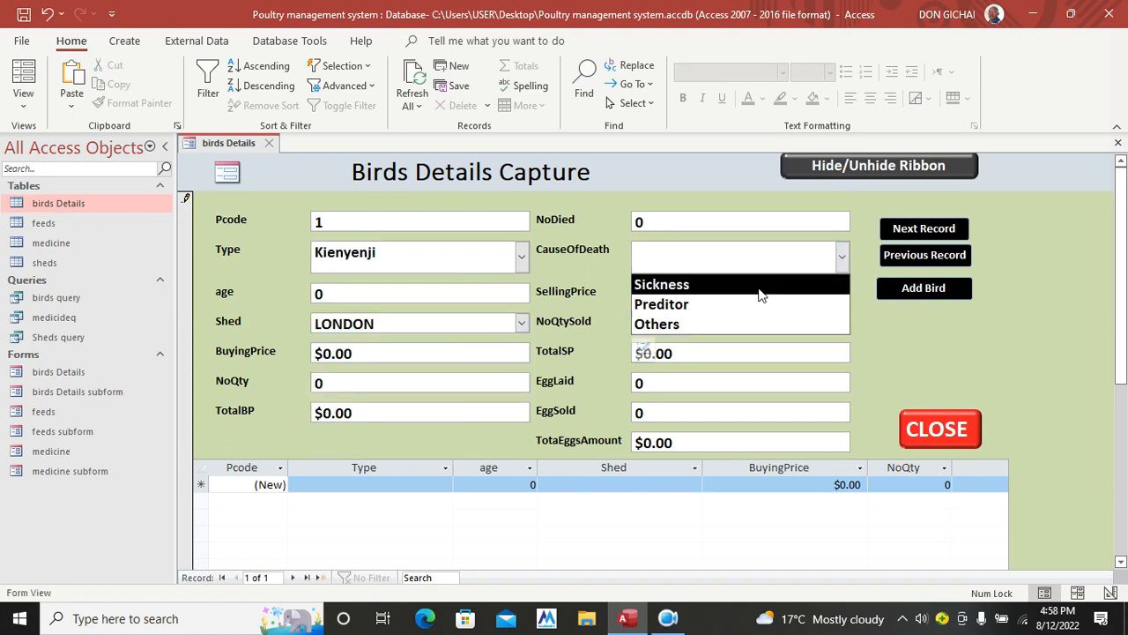
click(760, 283)
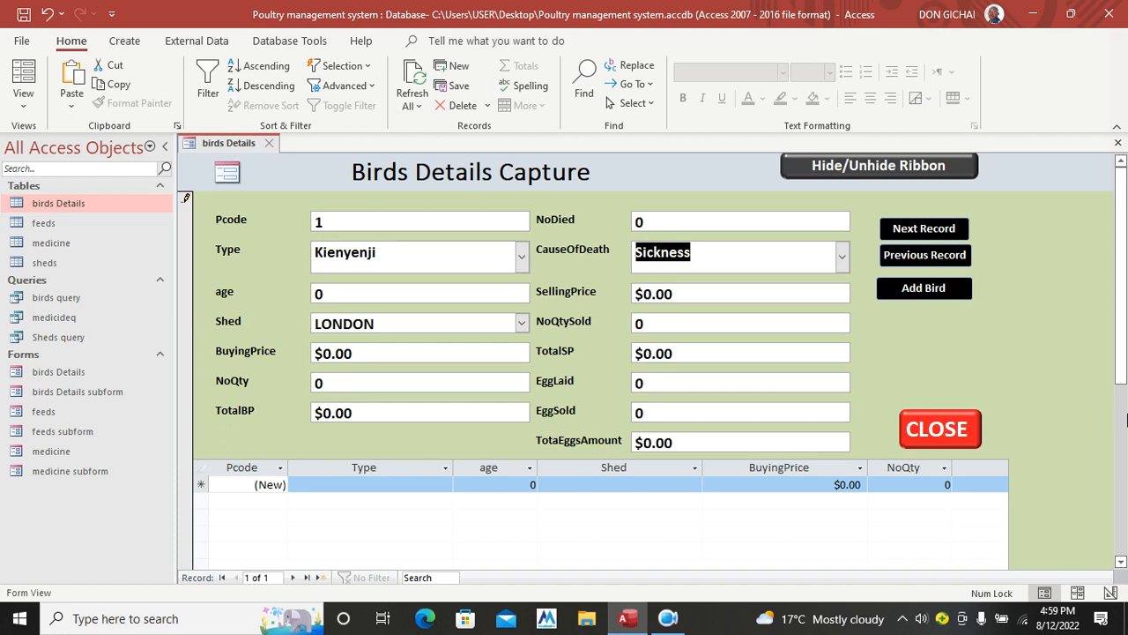
click(668, 617)
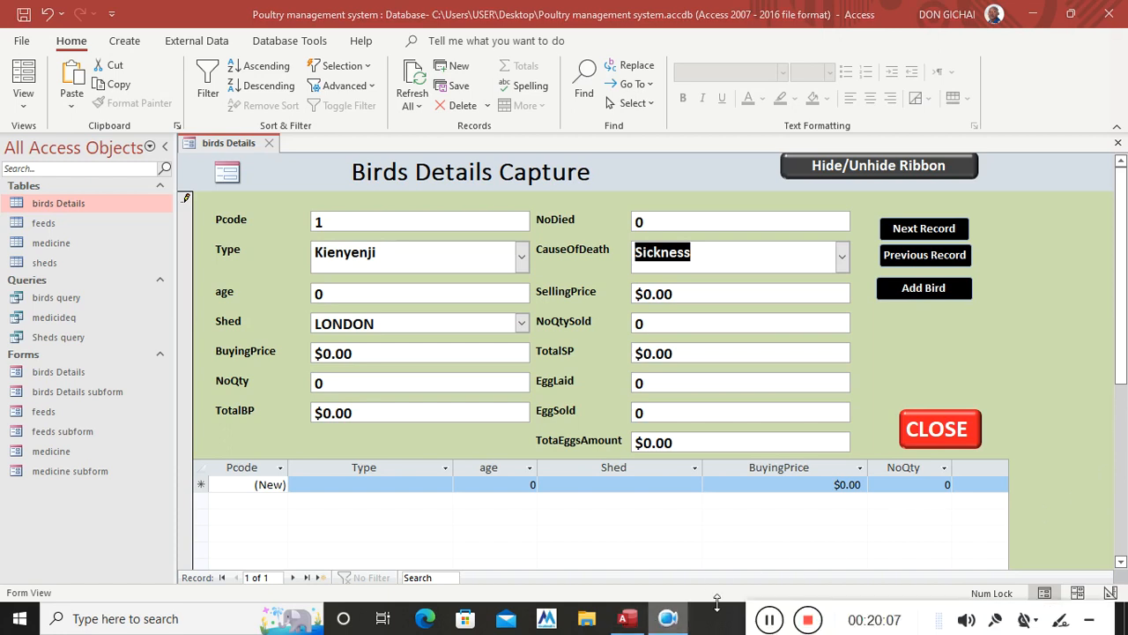